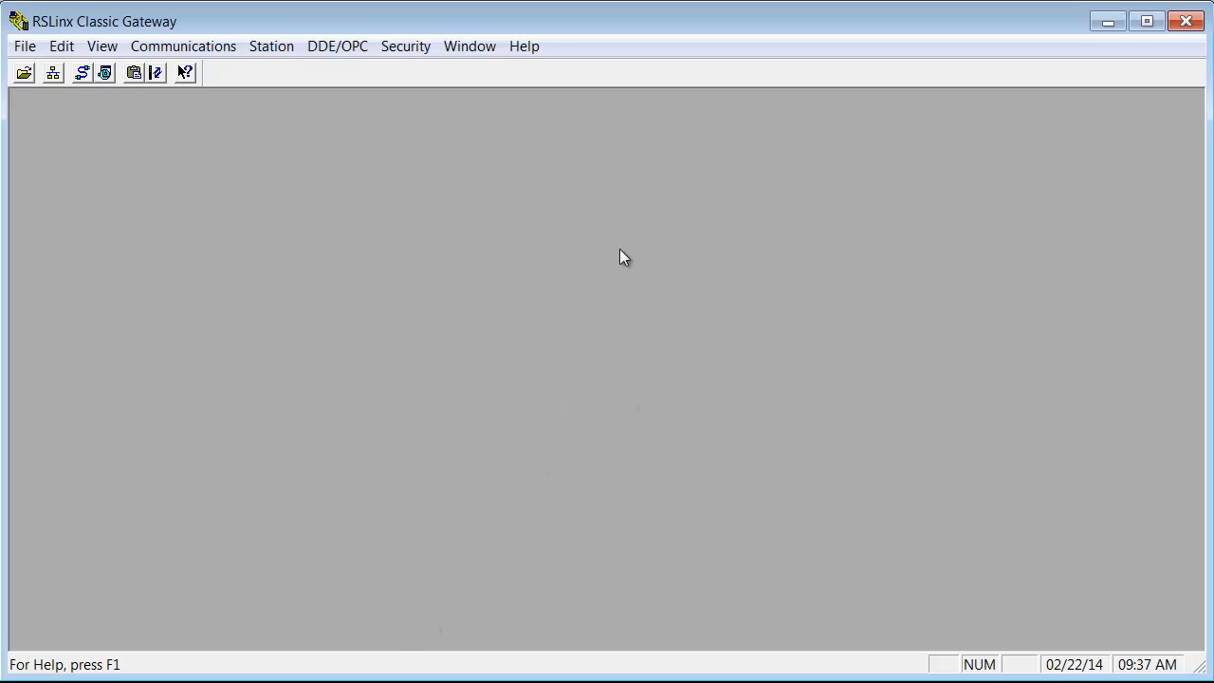
# Step: Use What's This? help to look up the description of the clipboard command
pyautogui.click(522, 49)
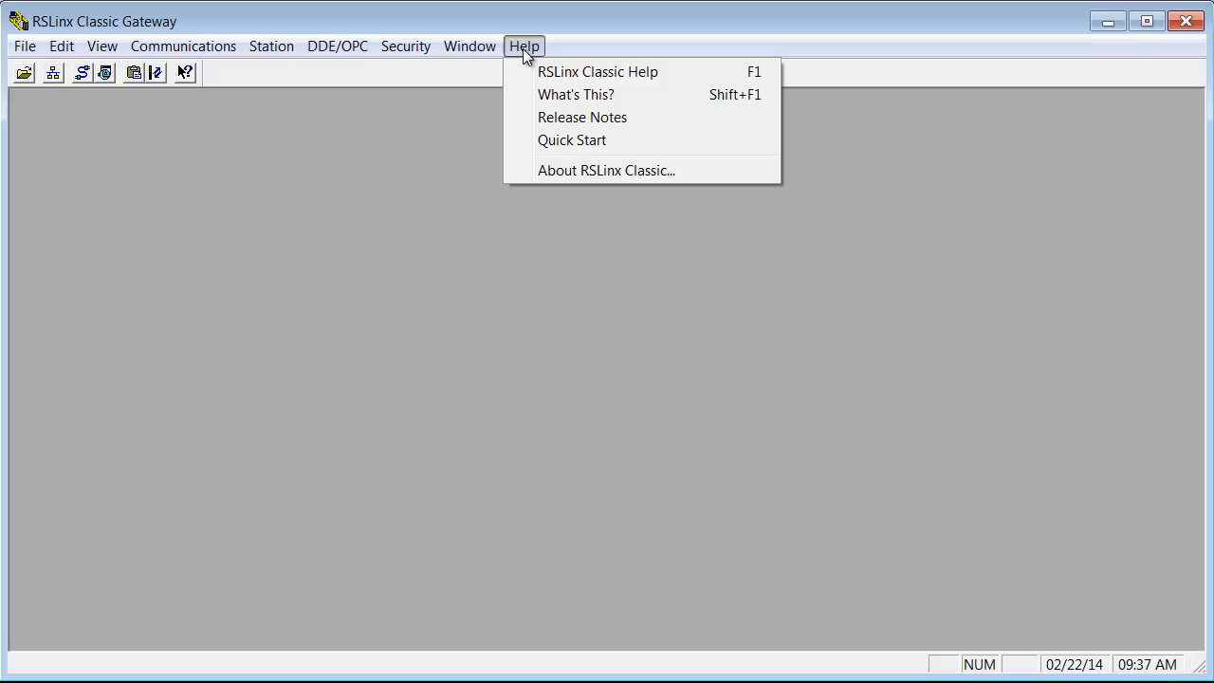
pyautogui.click(575, 95)
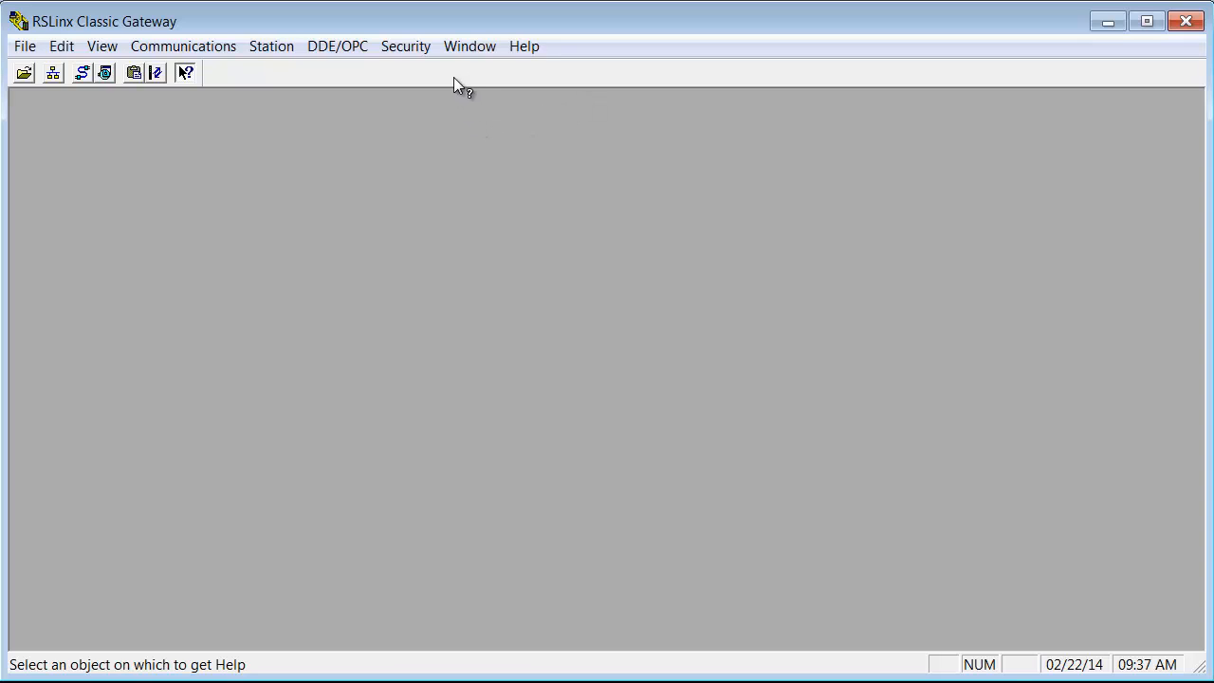
pyautogui.click(135, 82)
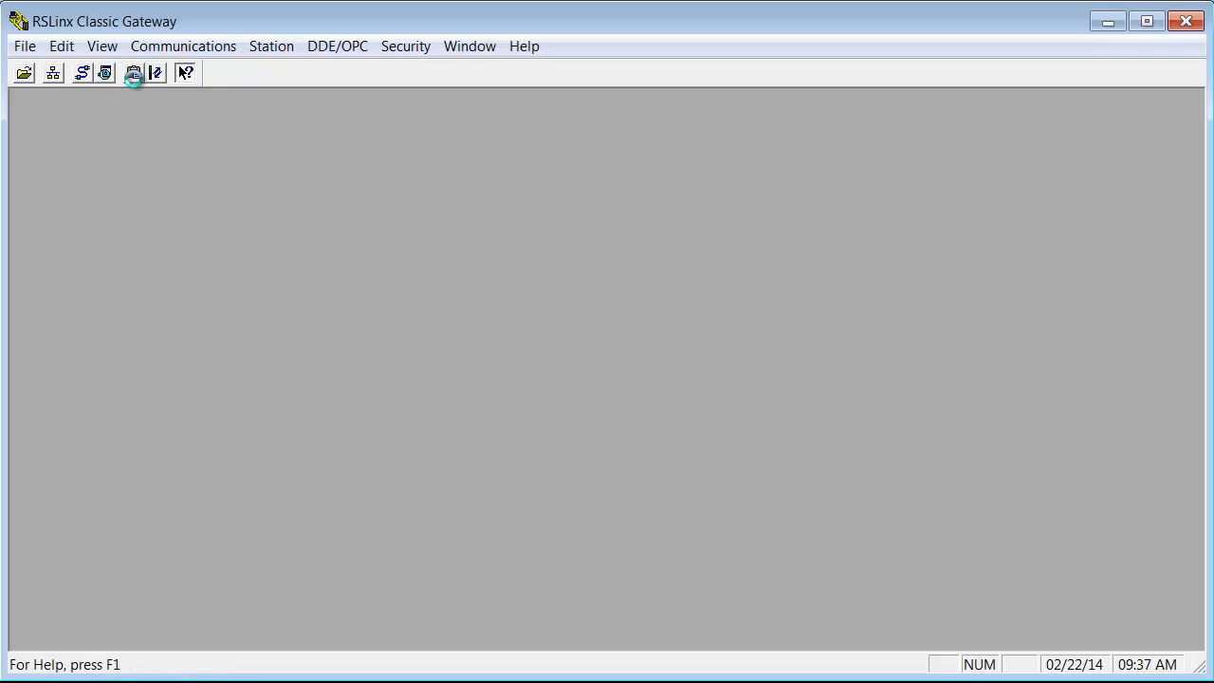
pyautogui.click(133, 163)
pyautogui.click(522, 49)
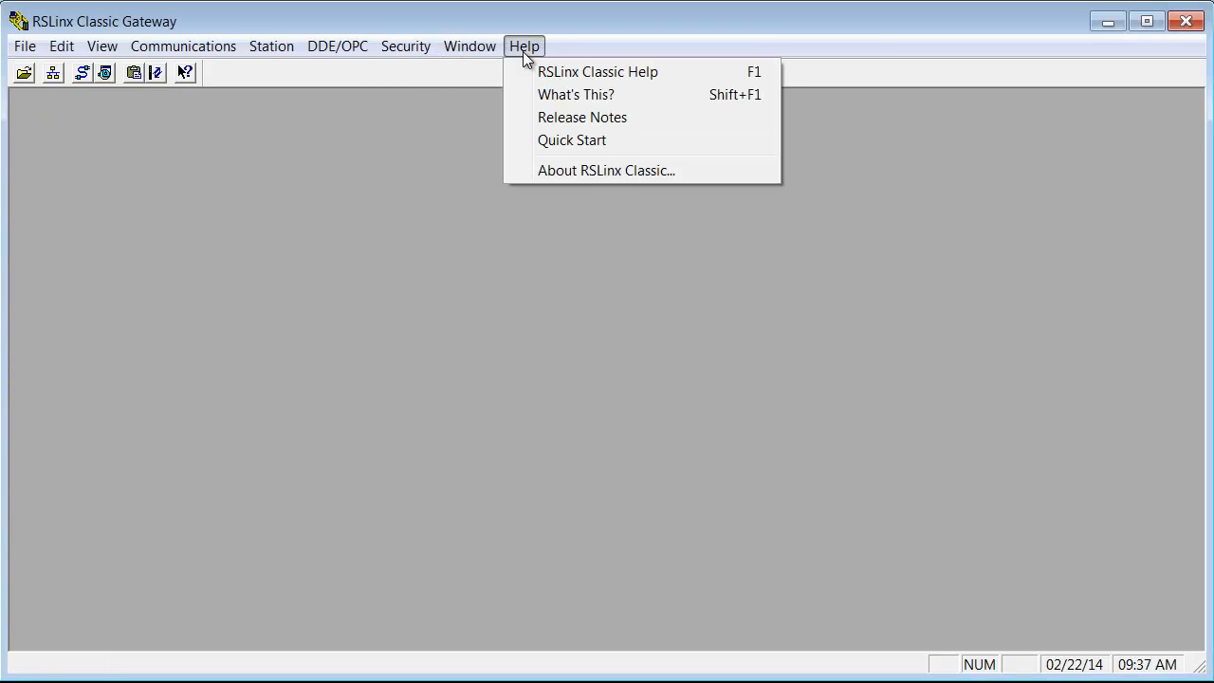
pyautogui.click(156, 170)
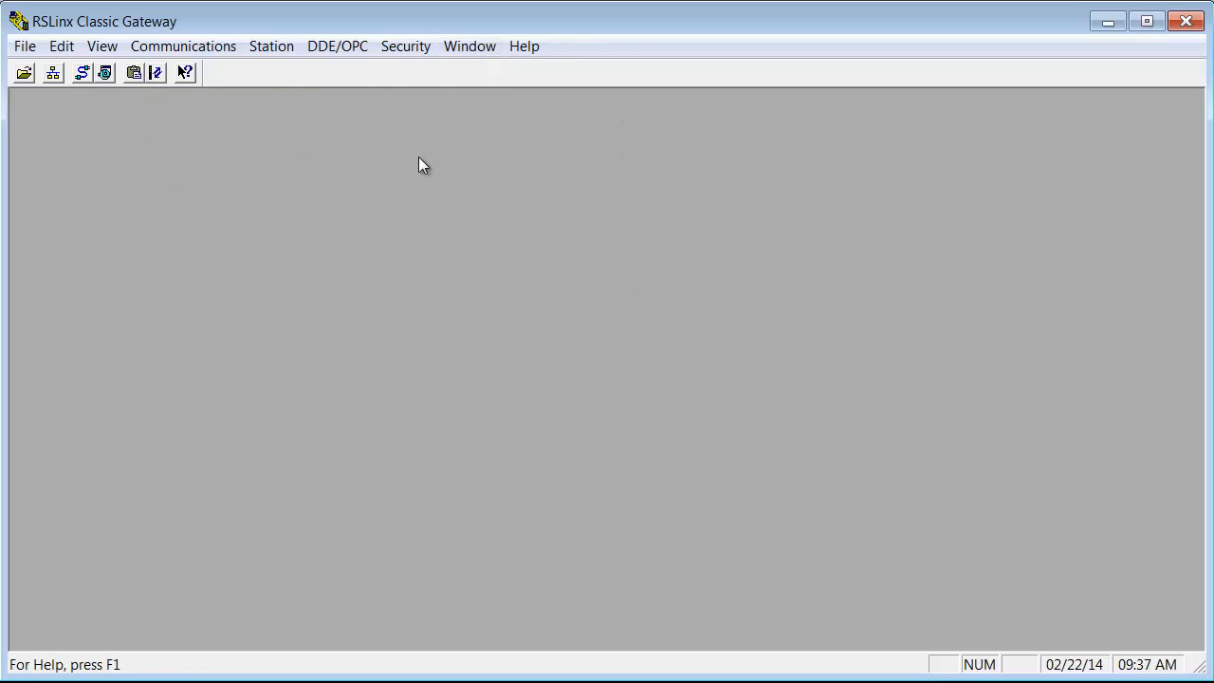
# Step: Open the RSLinx Classic online help, review its available options, and collapse the Overview book in the contents
pyautogui.click(514, 49)
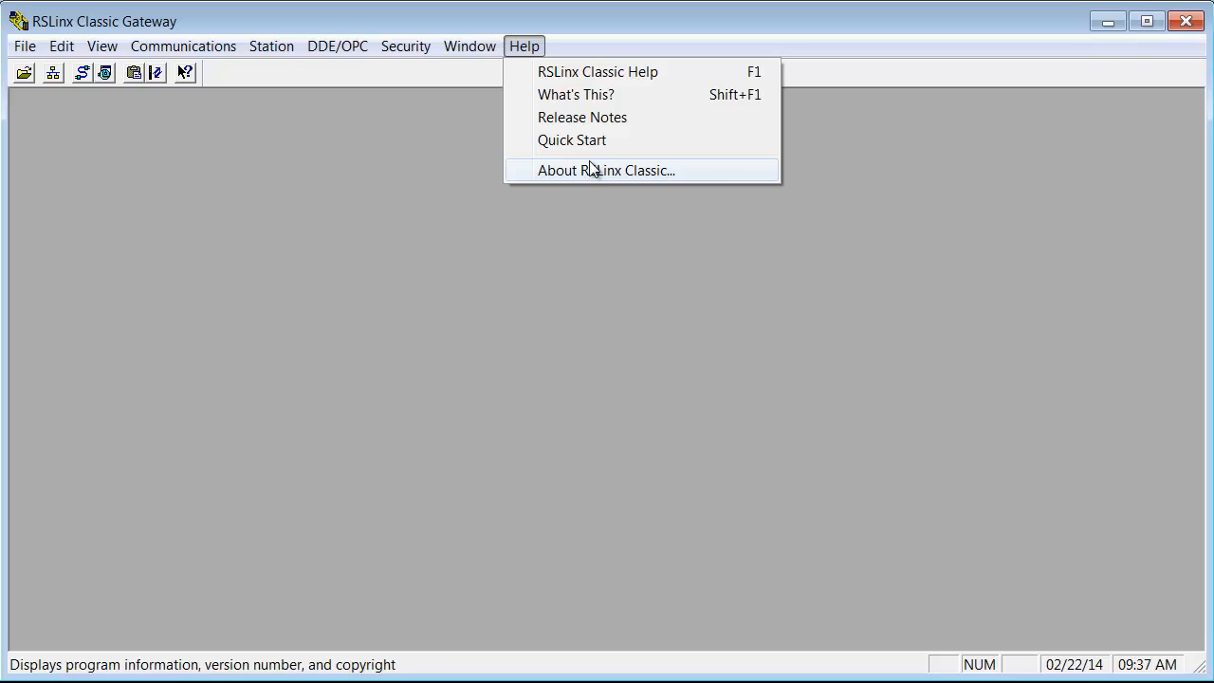
pyautogui.click(598, 74)
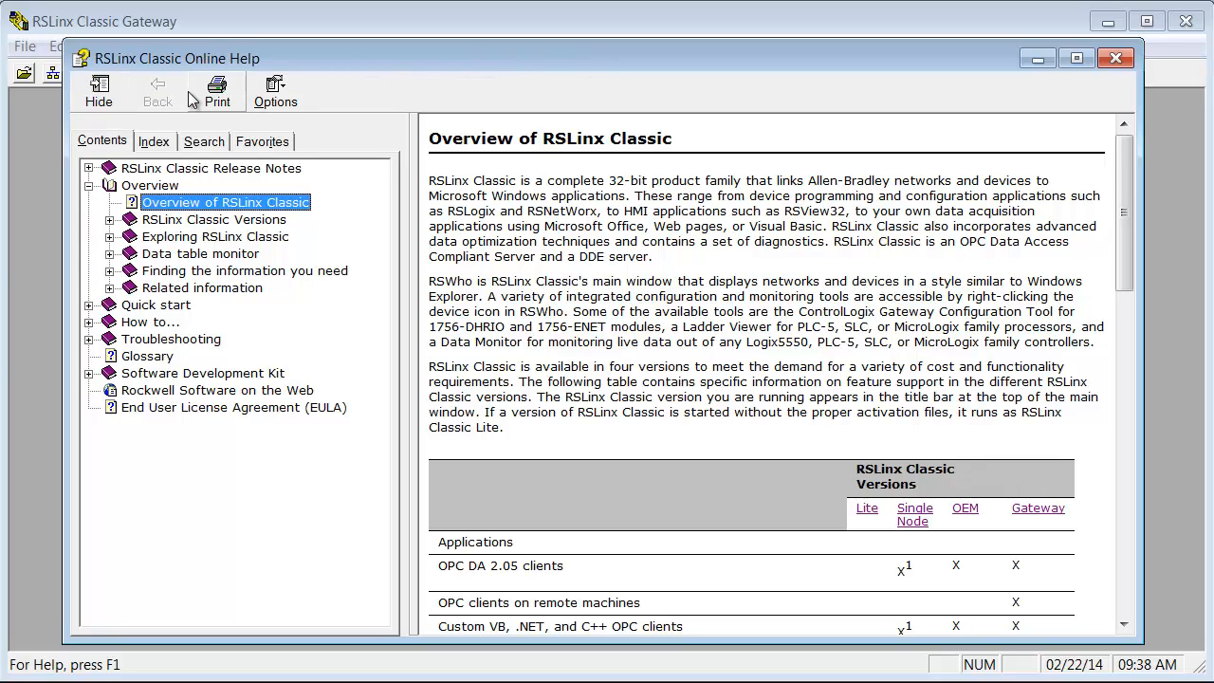
pyautogui.click(274, 94)
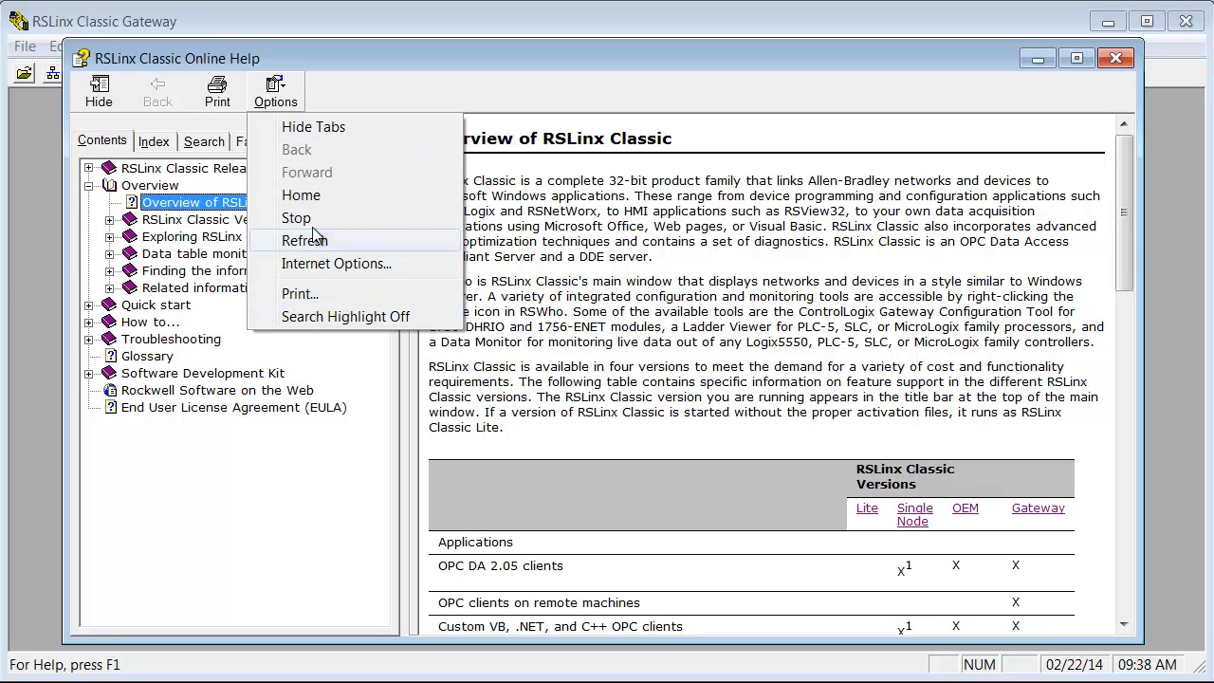
pyautogui.click(358, 84)
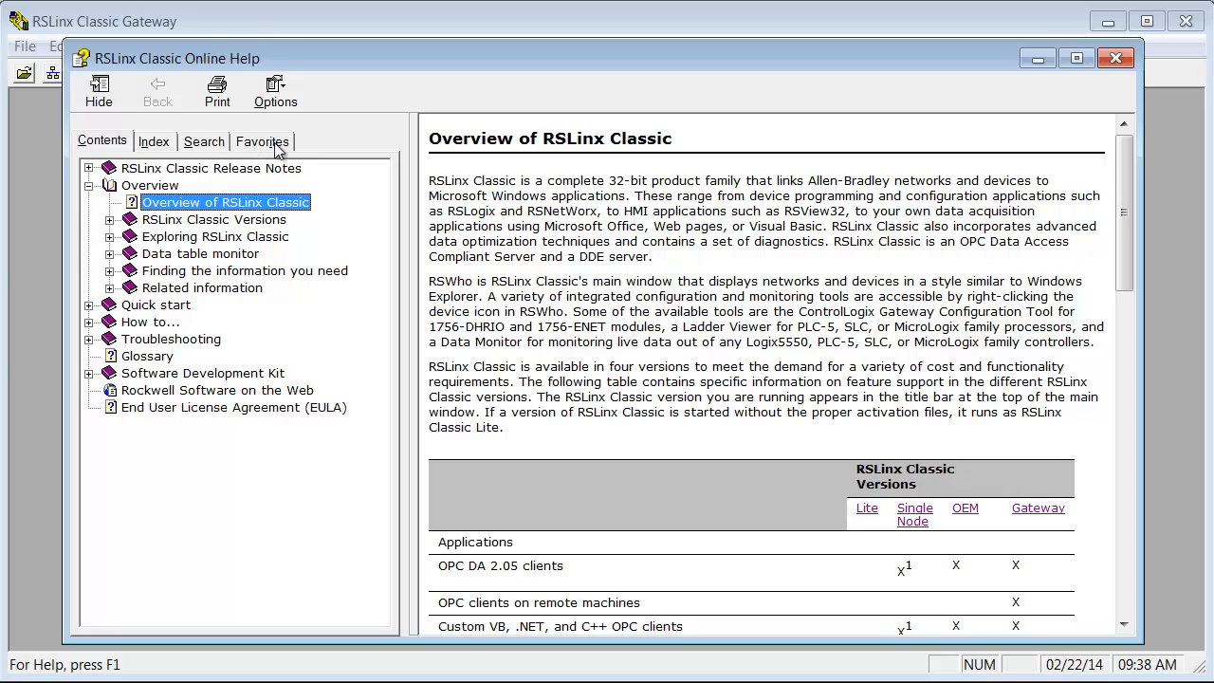
pyautogui.click(91, 187)
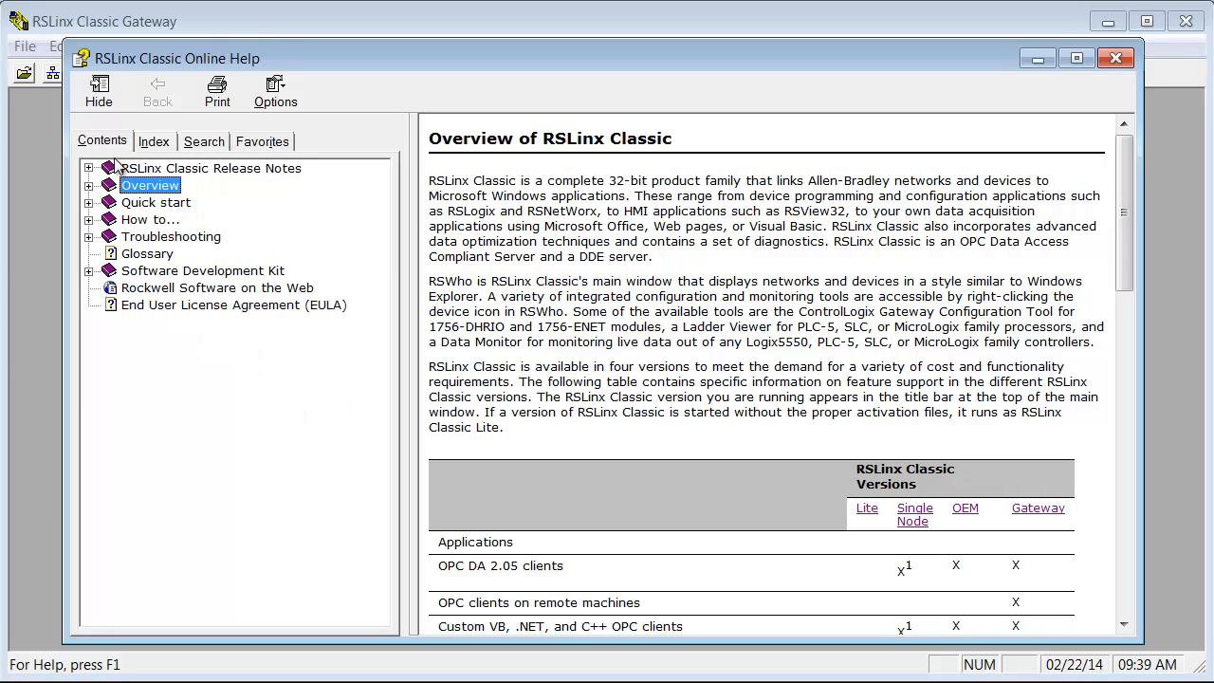
# Step: Look through the keyword index of the online help and view the word search page
pyautogui.click(157, 142)
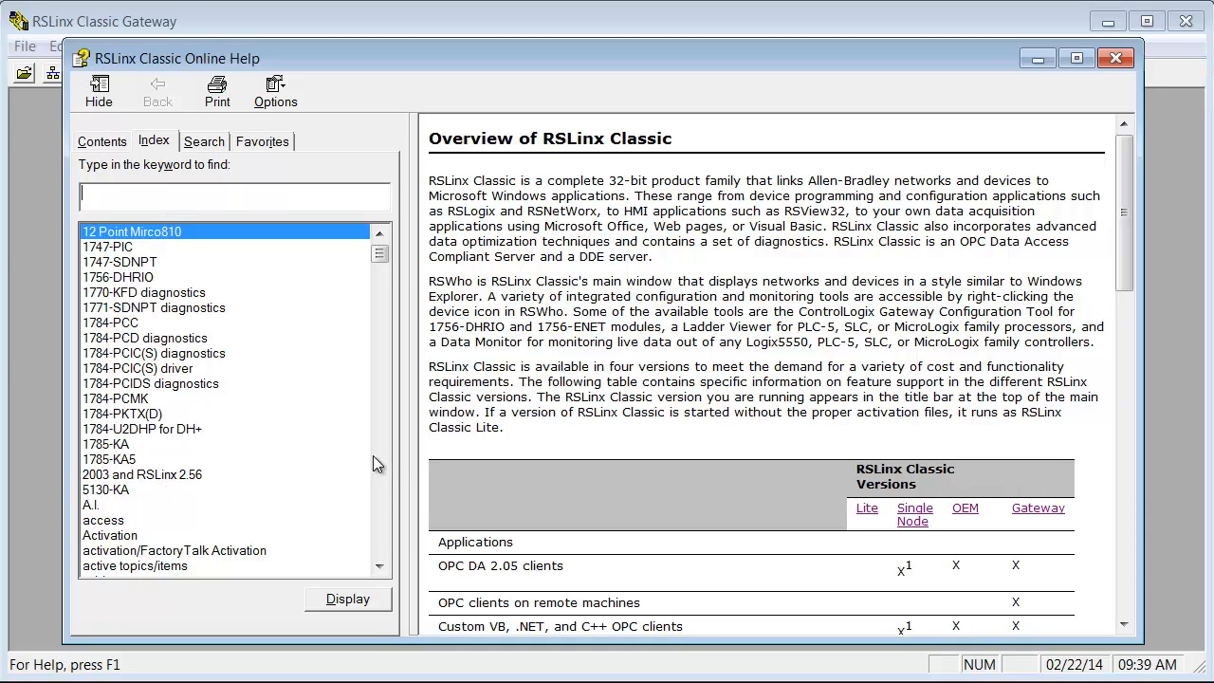
pyautogui.click(374, 484)
pyautogui.click(378, 492)
pyautogui.click(379, 500)
pyautogui.click(379, 500)
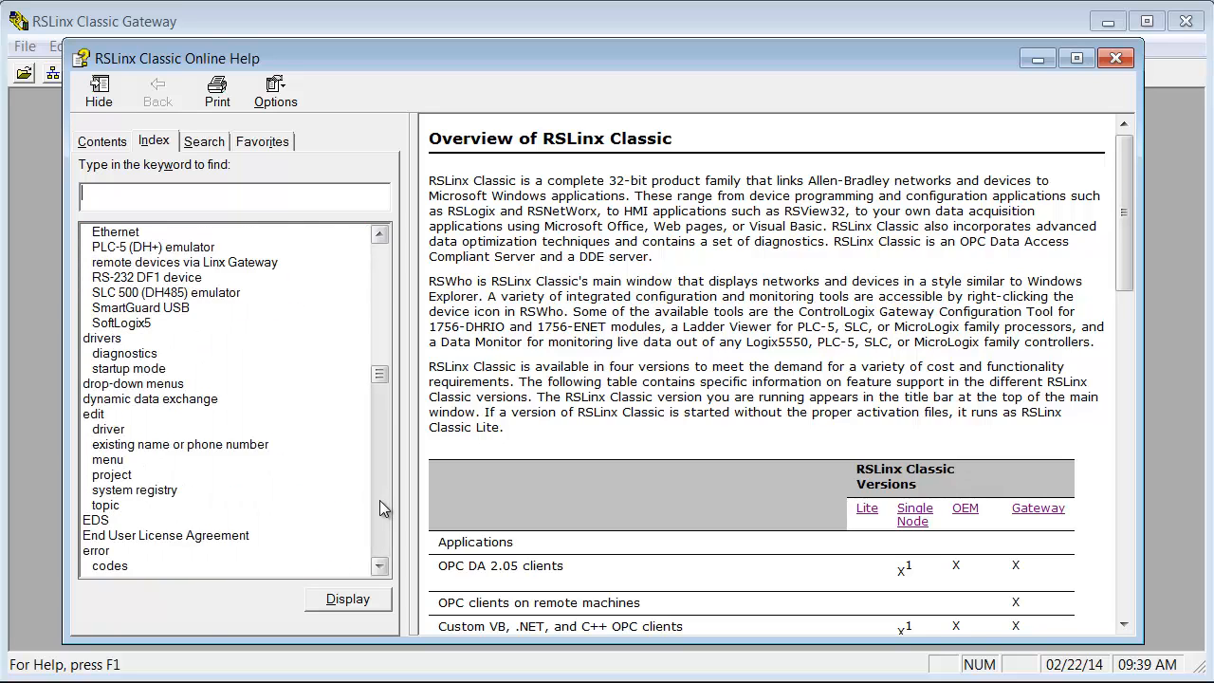
pyautogui.click(379, 500)
pyautogui.moveTo(381, 403); pyautogui.dragTo(381, 258)
pyautogui.click(218, 143)
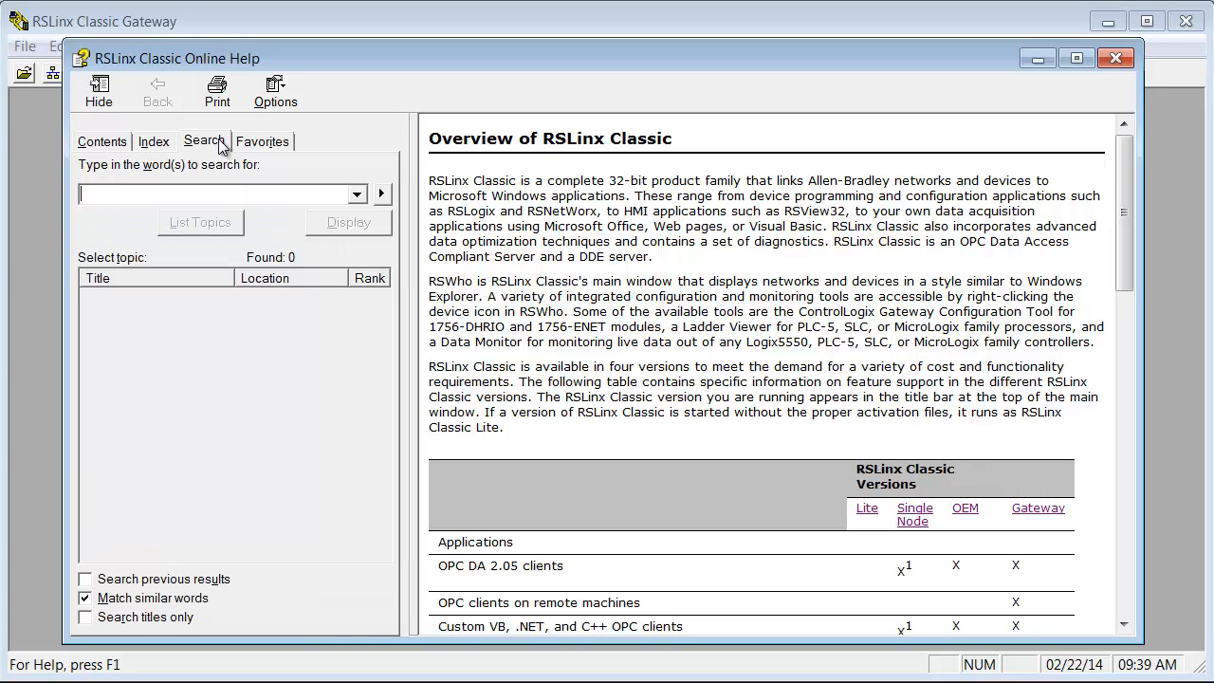
# Step: Add the Overview of RSLinx Classic topic to the help favorites and close the online help
pyautogui.click(263, 141)
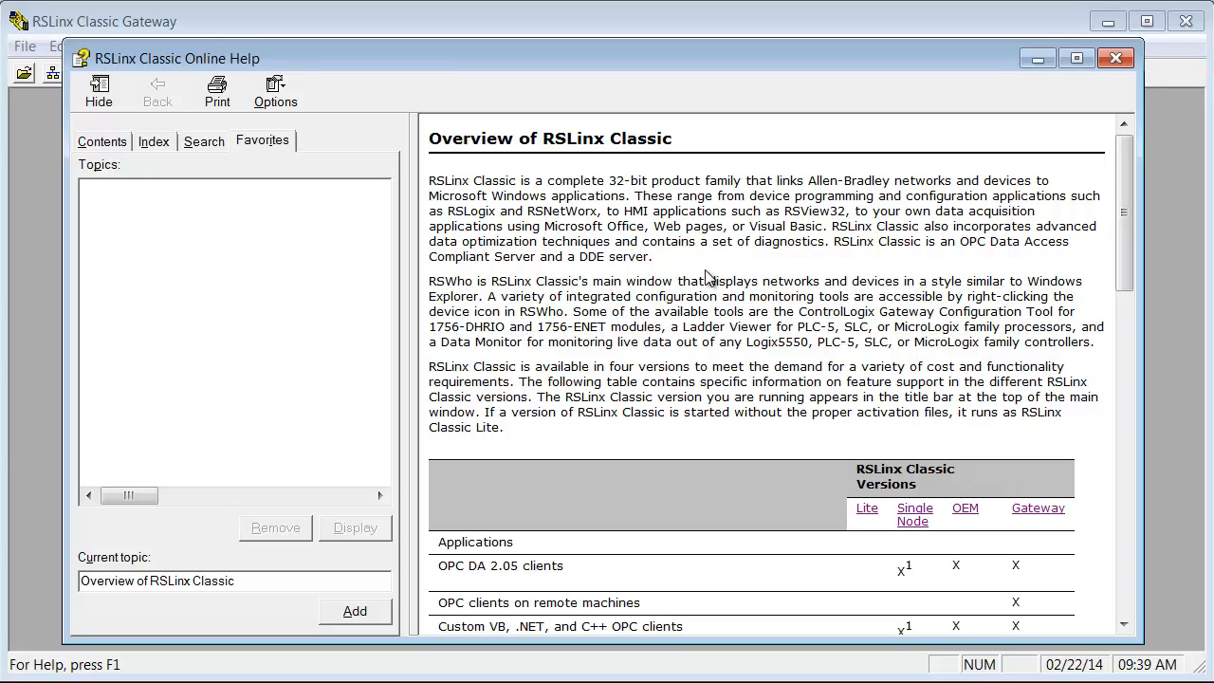
pyautogui.click(371, 617)
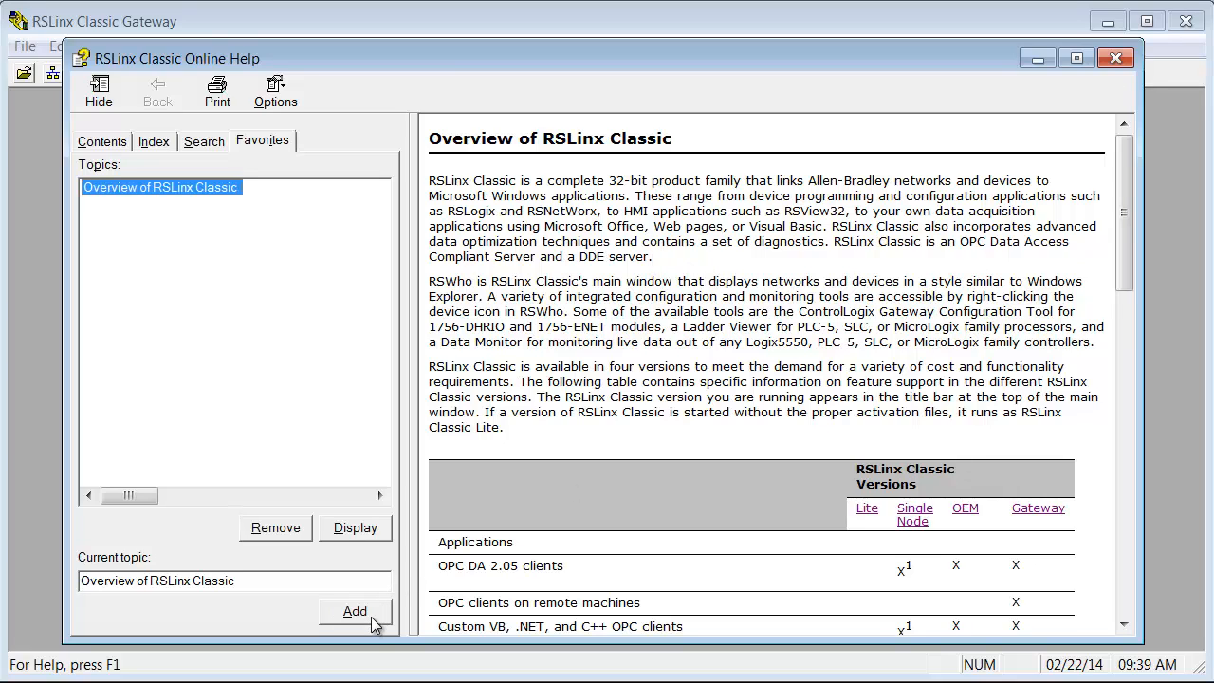
pyautogui.click(1115, 58)
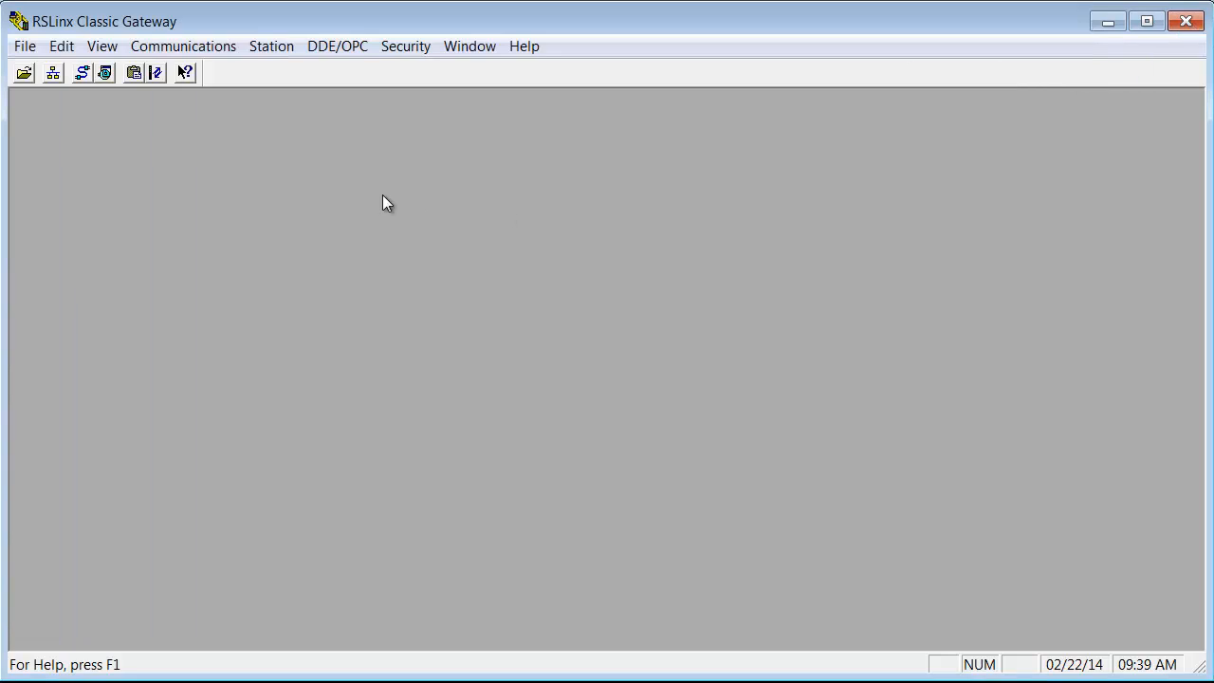
# Step: Reopen the RSLinx Classic online help and display the favorite topic Overview of RSLinx Classic
pyautogui.click(525, 47)
pyautogui.click(552, 73)
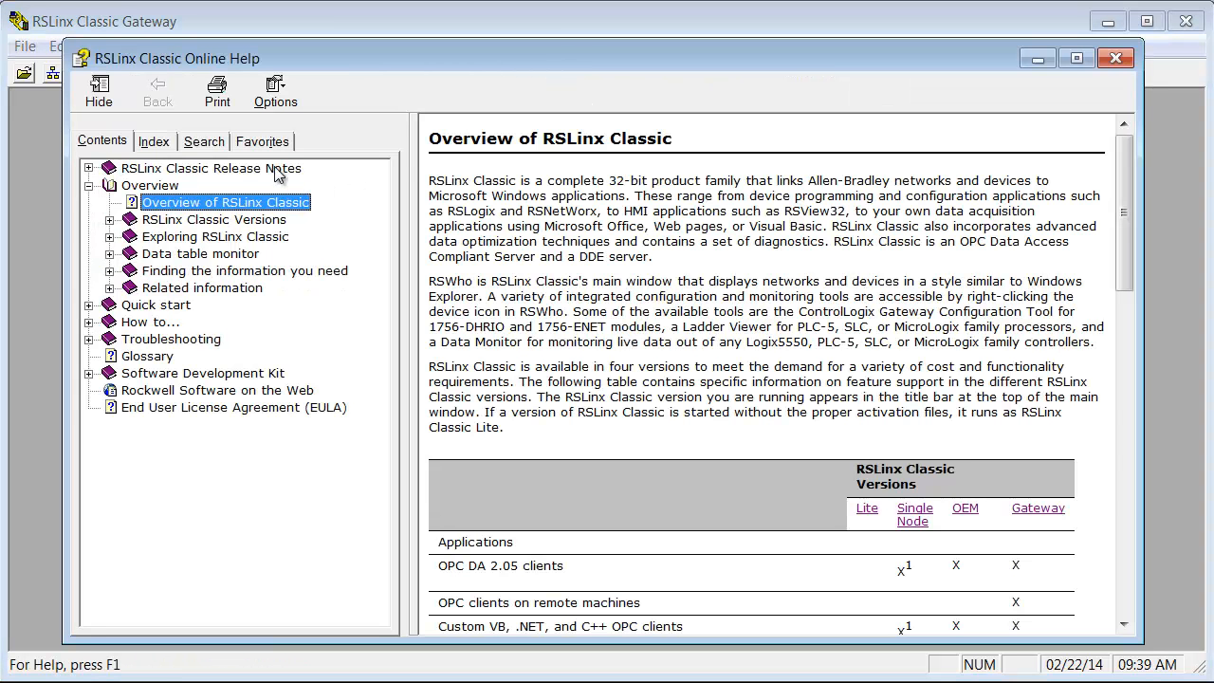
pyautogui.click(275, 145)
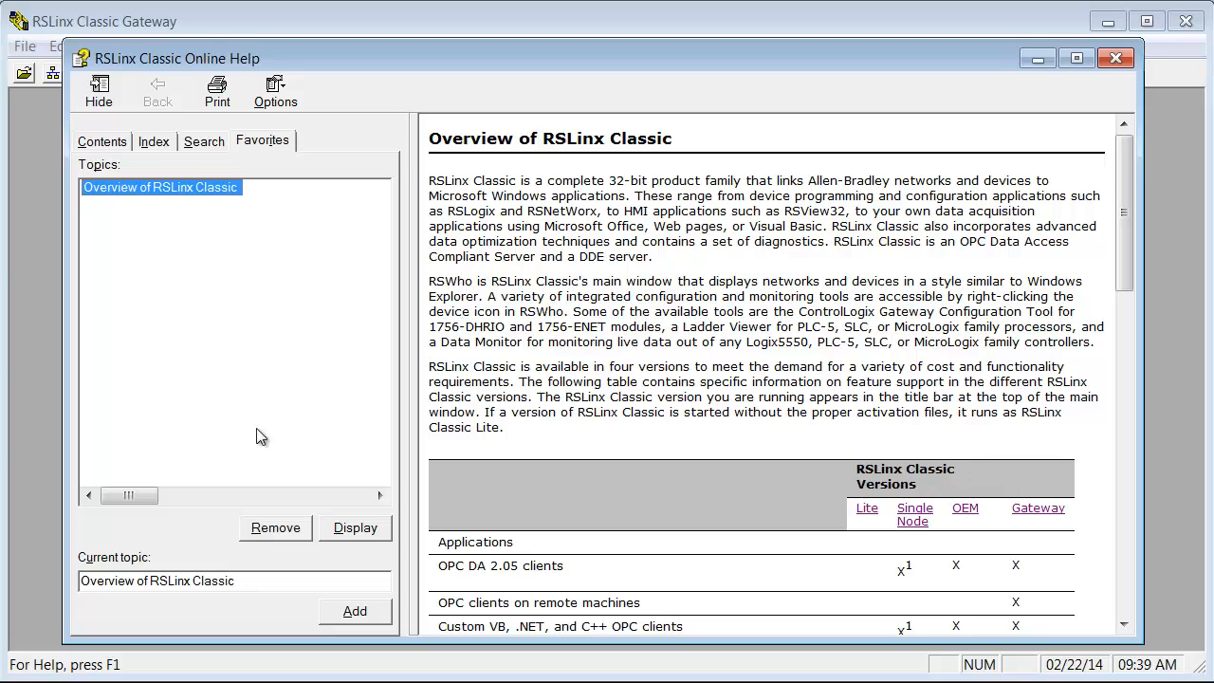
pyautogui.click(347, 532)
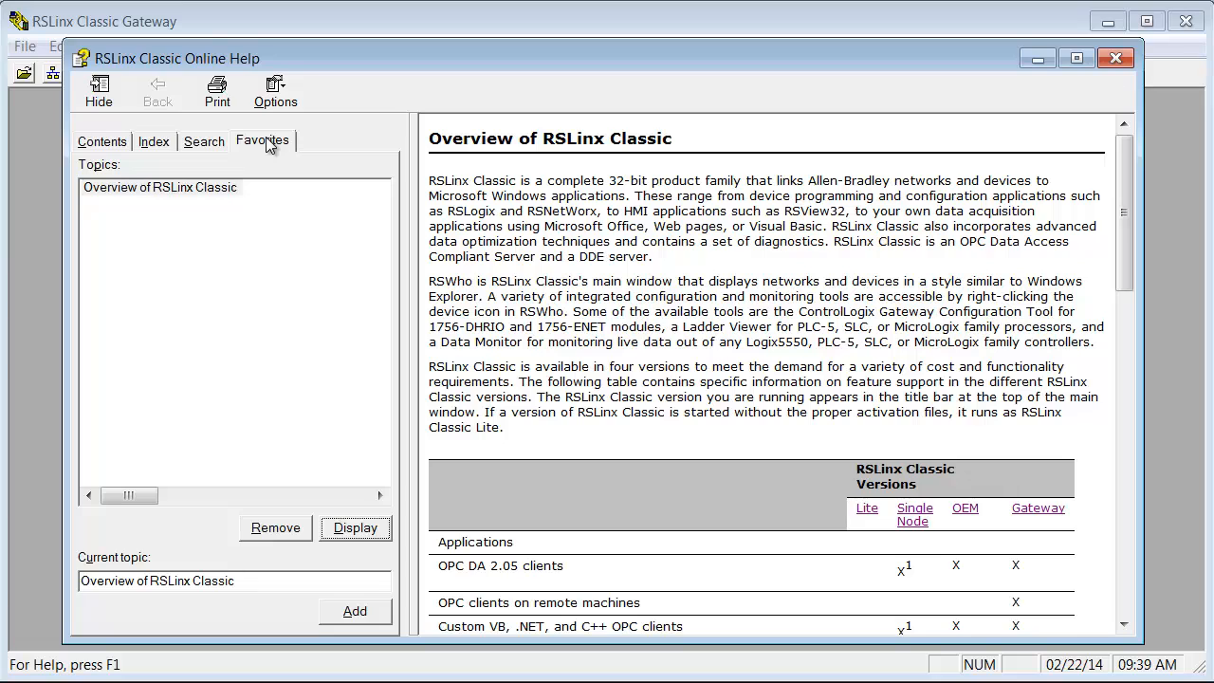
# Step: Return to the help contents and collapse the Frequently asked questions (FAQ), Troubleshooting and Overview books
pyautogui.click(106, 148)
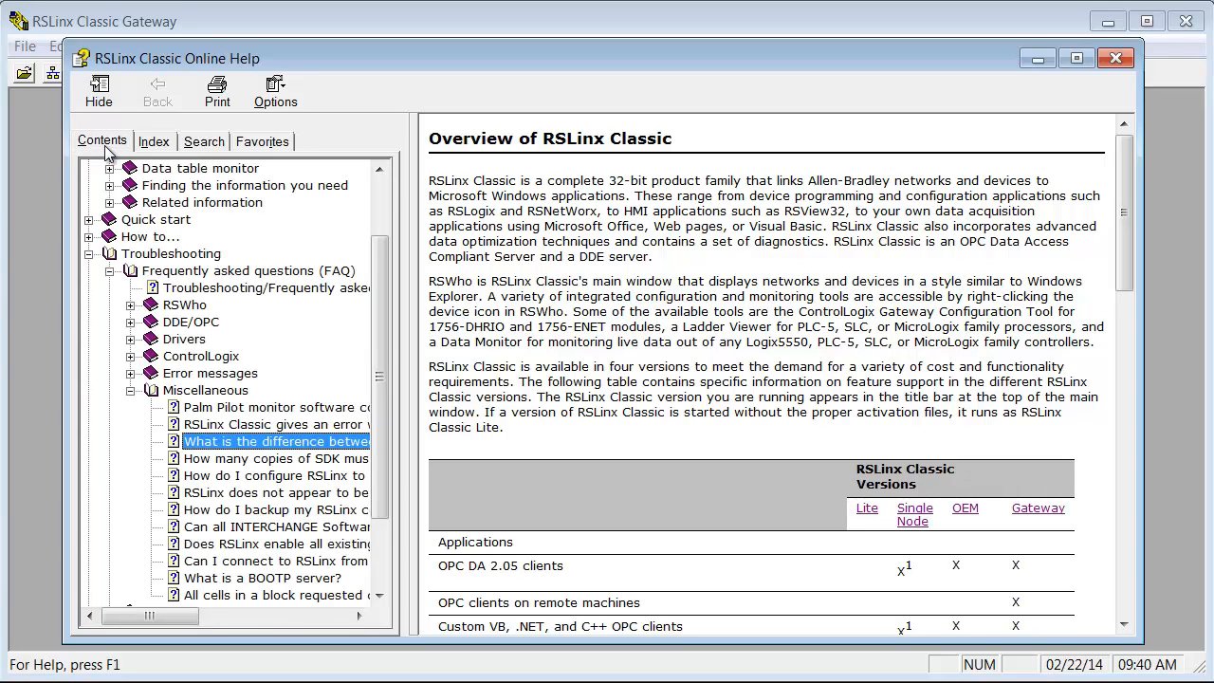
pyautogui.click(382, 182)
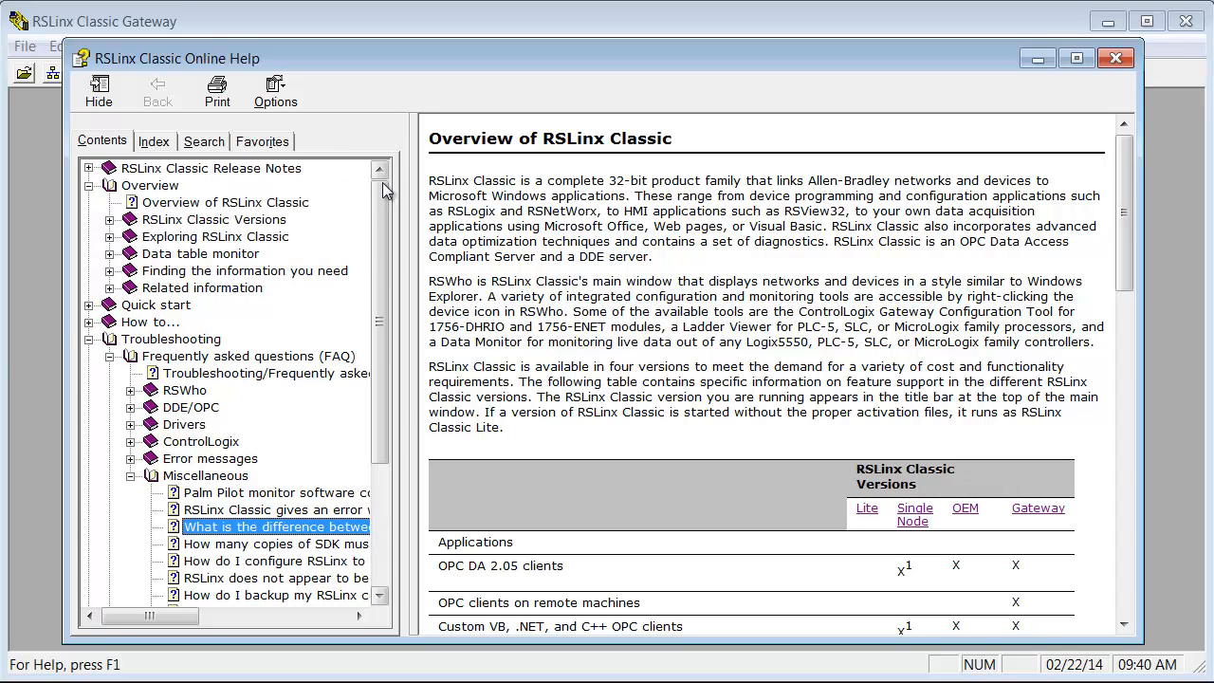
pyautogui.click(109, 357)
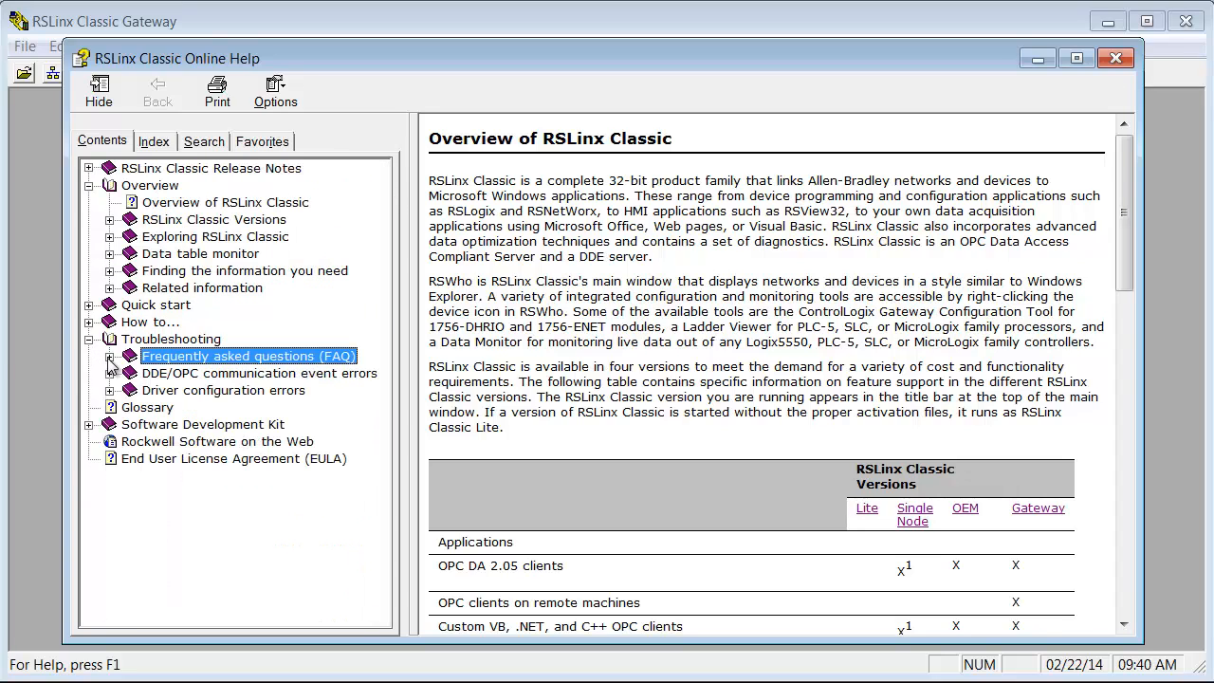
pyautogui.click(88, 339)
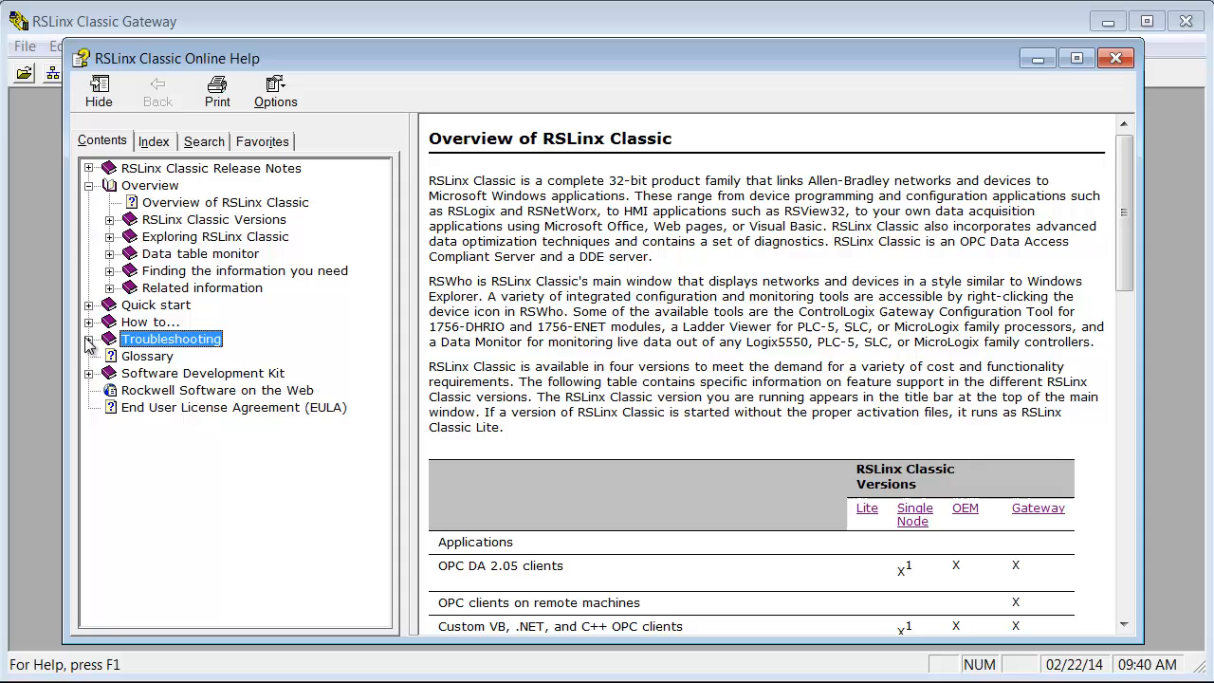
pyautogui.click(88, 185)
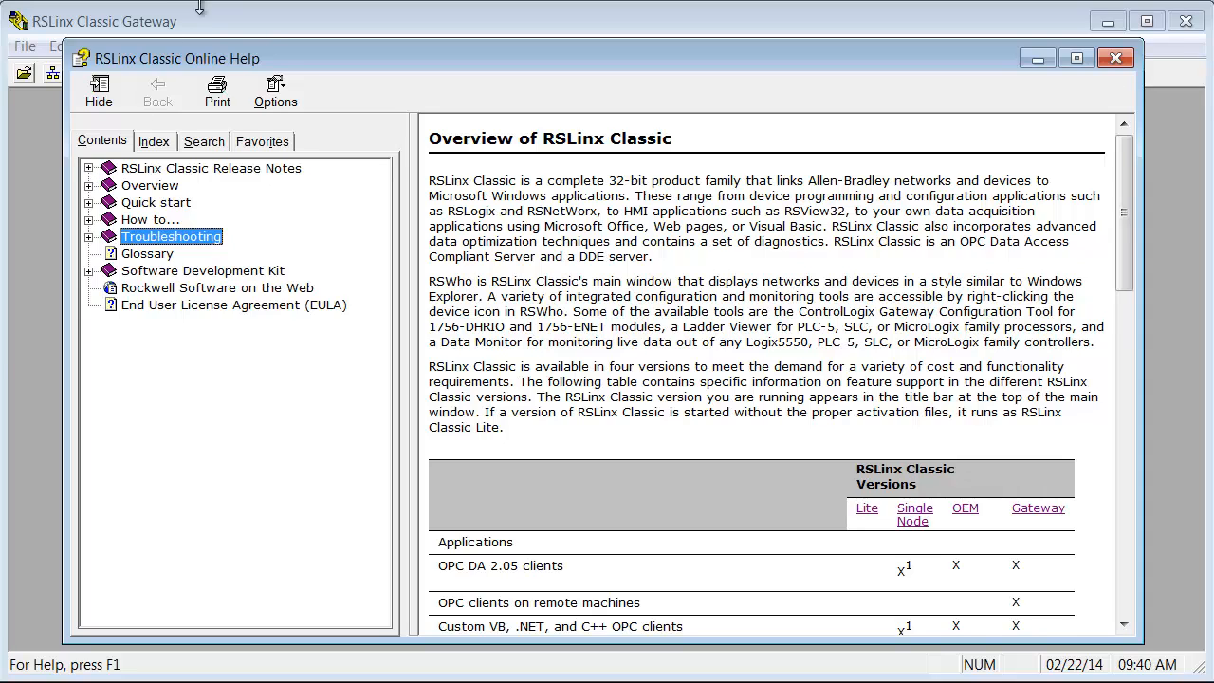
# Step: Open the Known anomalies topic in the RSLinx Classic Release Notes and read it through to the end
pyautogui.click(88, 168)
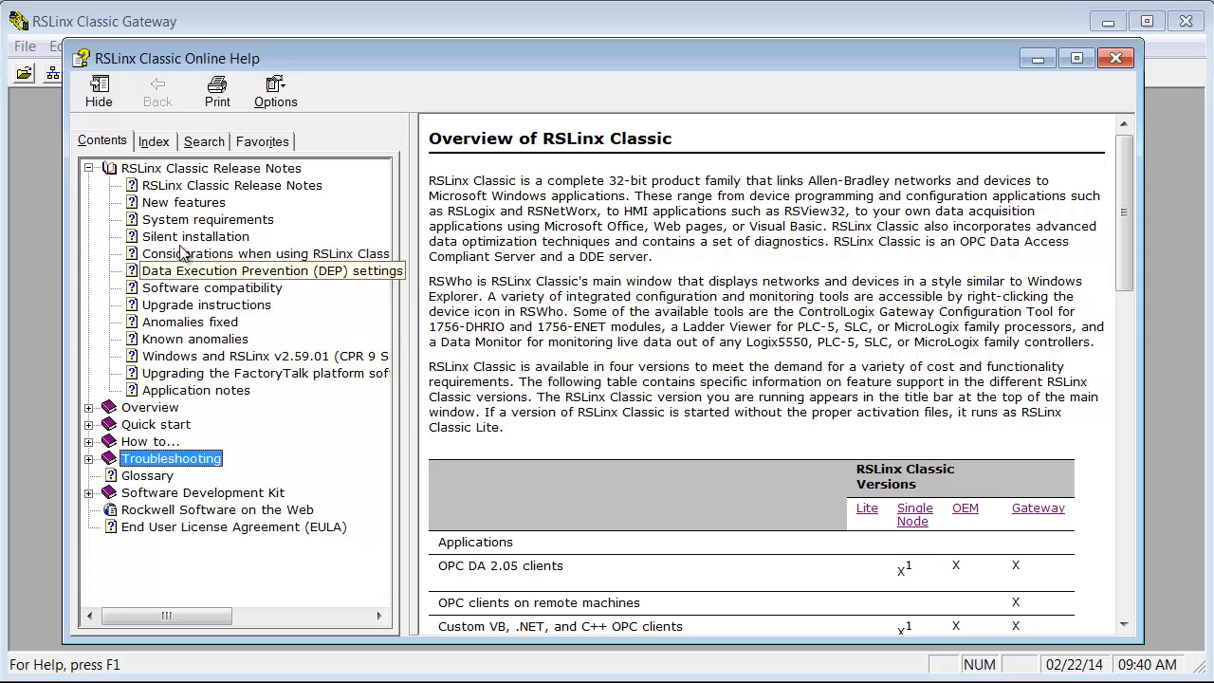
pyautogui.click(194, 338)
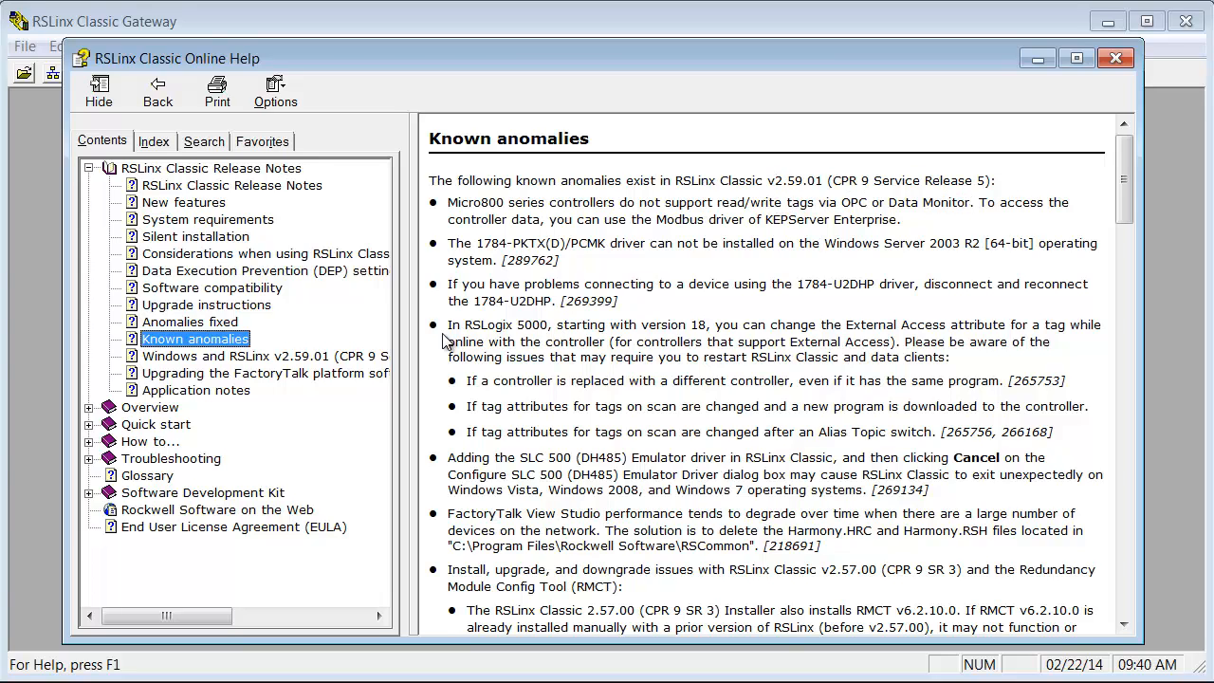
pyautogui.scroll(-4, 694, 380)
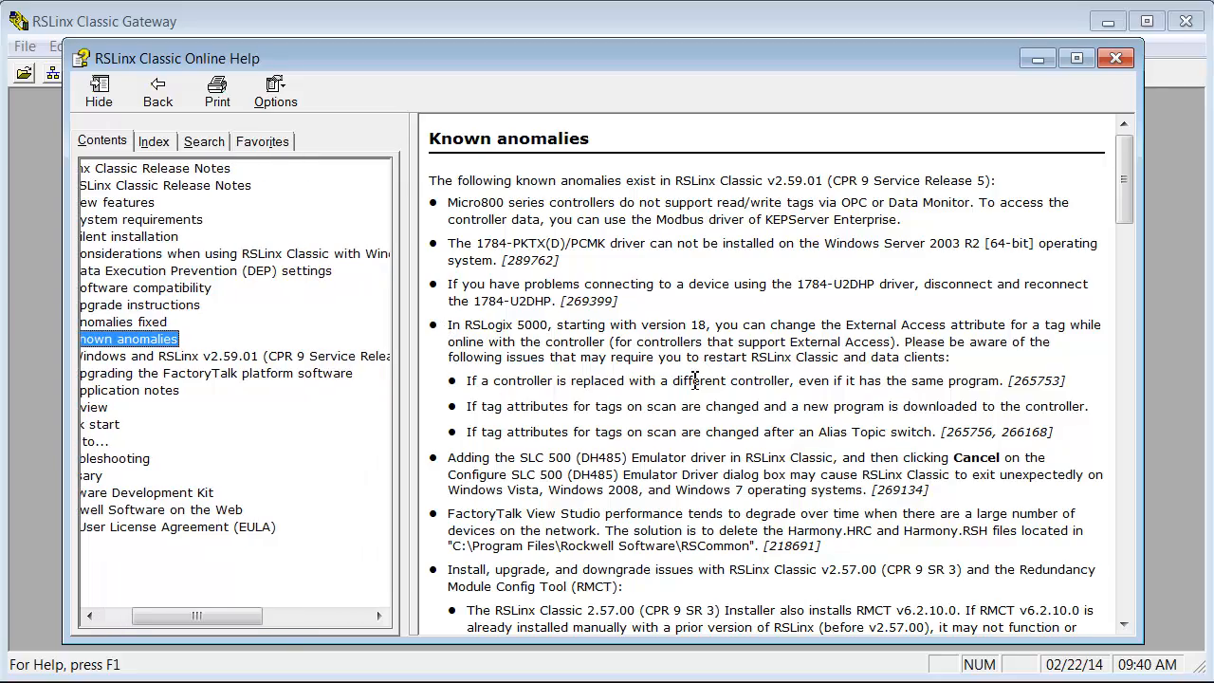
pyautogui.scroll(4, 748, 381)
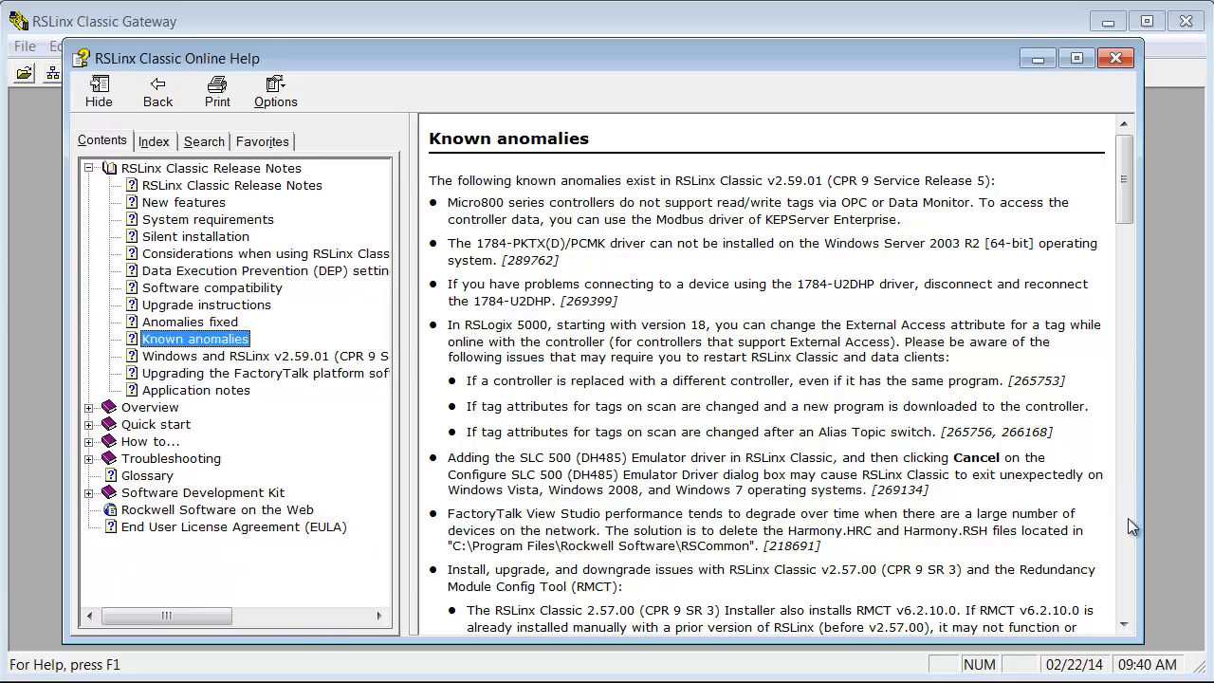
pyautogui.scroll(-15, 1128, 524)
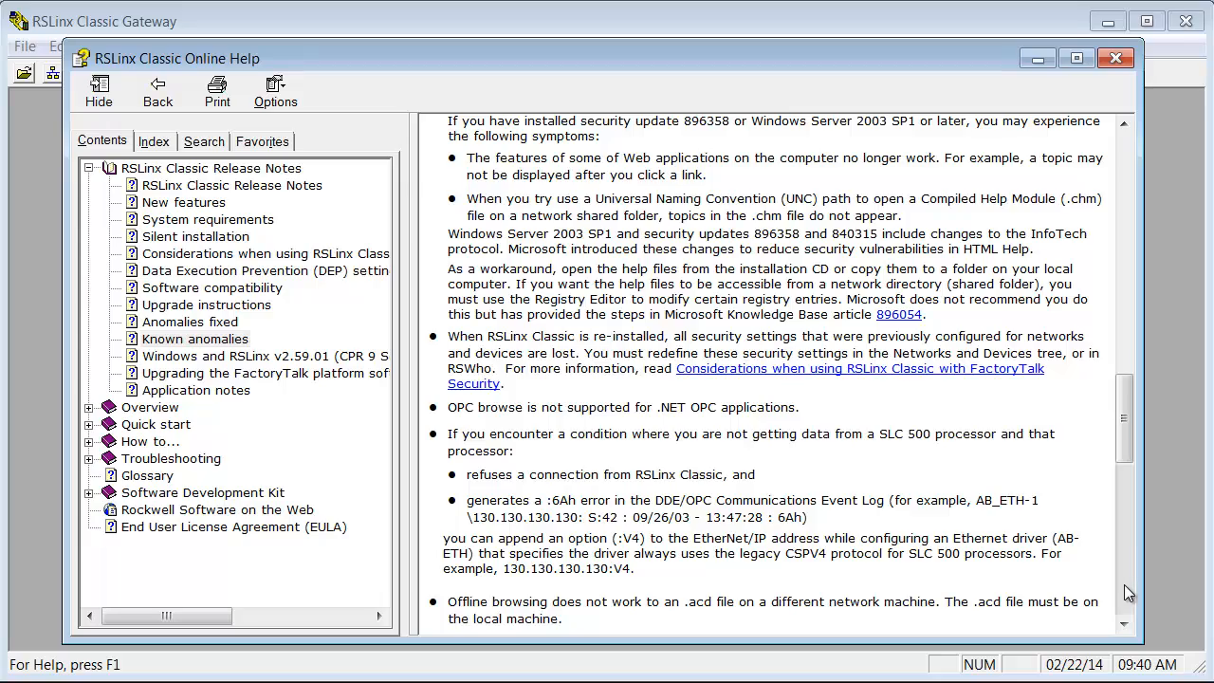
pyautogui.click(1124, 584)
pyautogui.click(1125, 595)
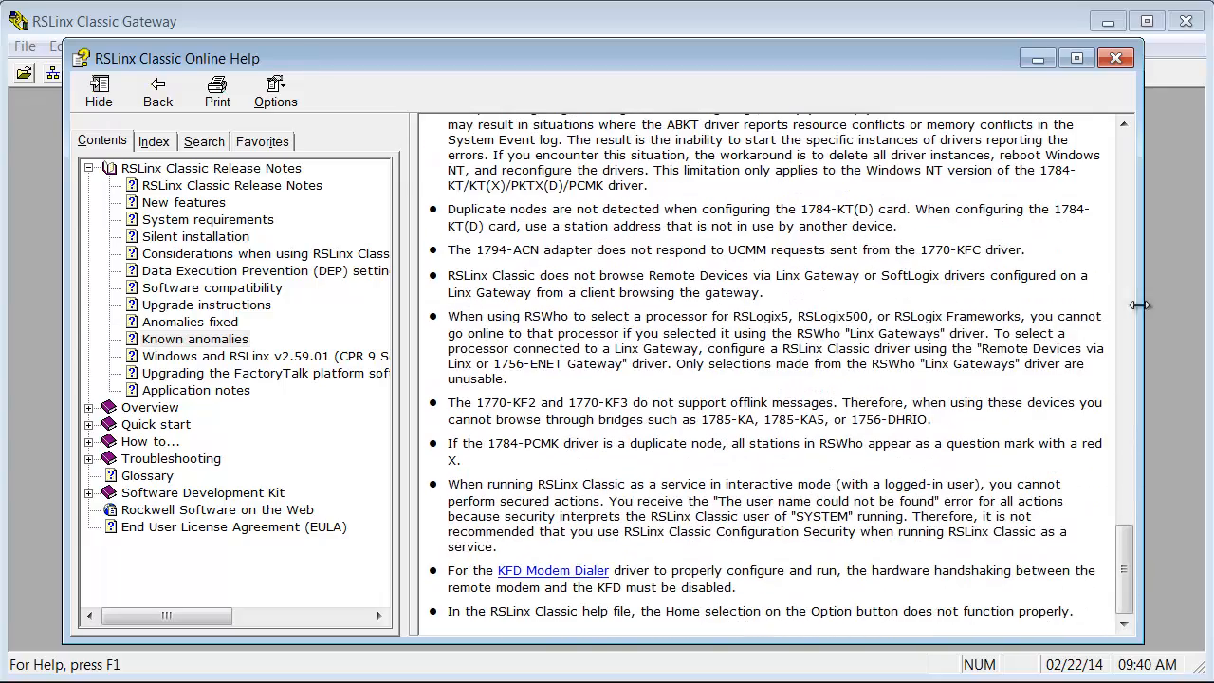
pyautogui.click(1129, 152)
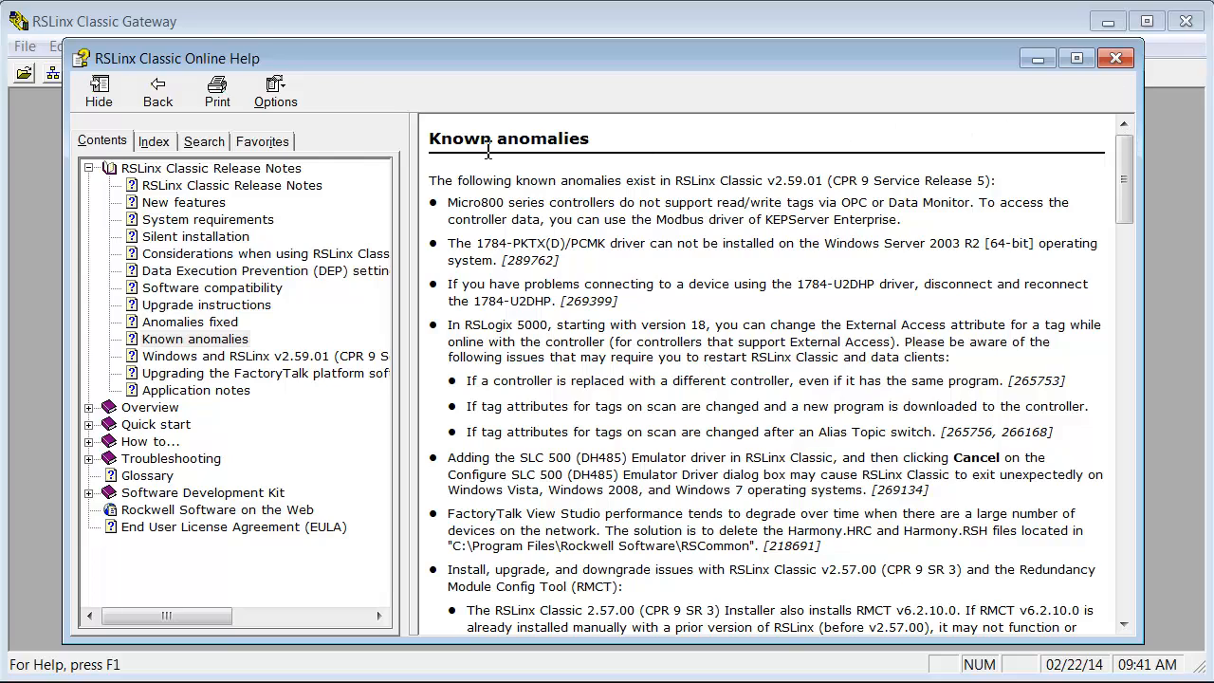
# Step: Collapse the RSLinx Classic Release Notes book and open the Overview of RSLinx Classic topic in the Overview book
pyautogui.click(88, 168)
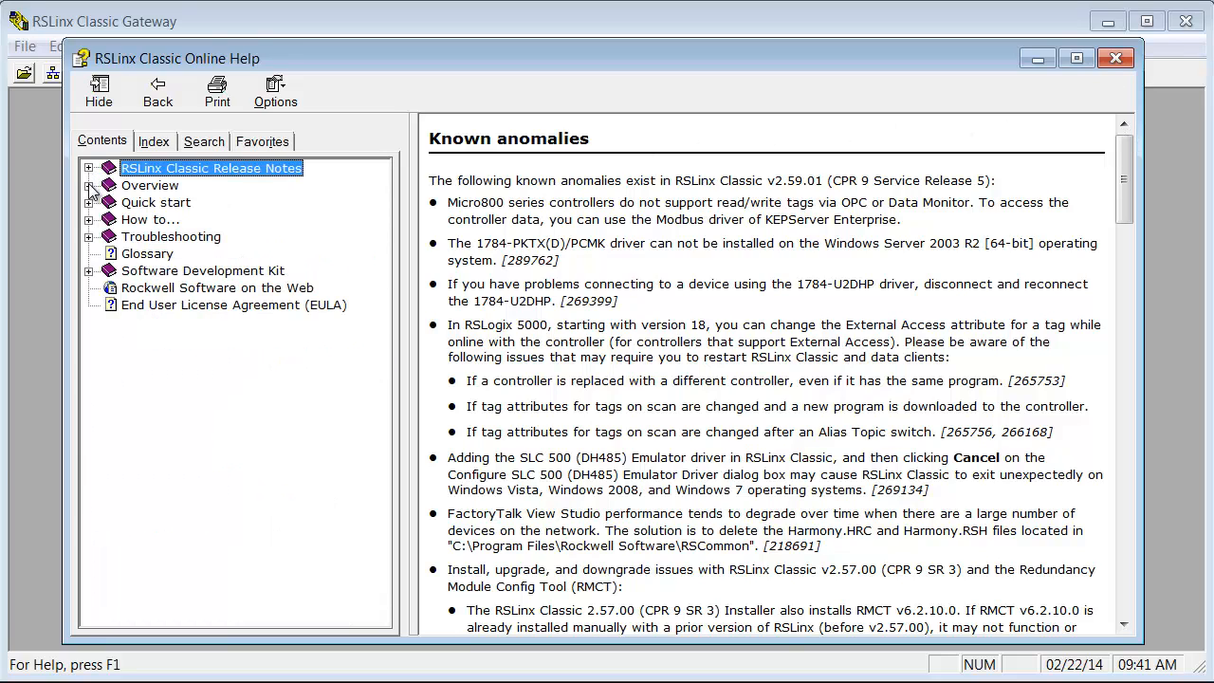
pyautogui.click(88, 186)
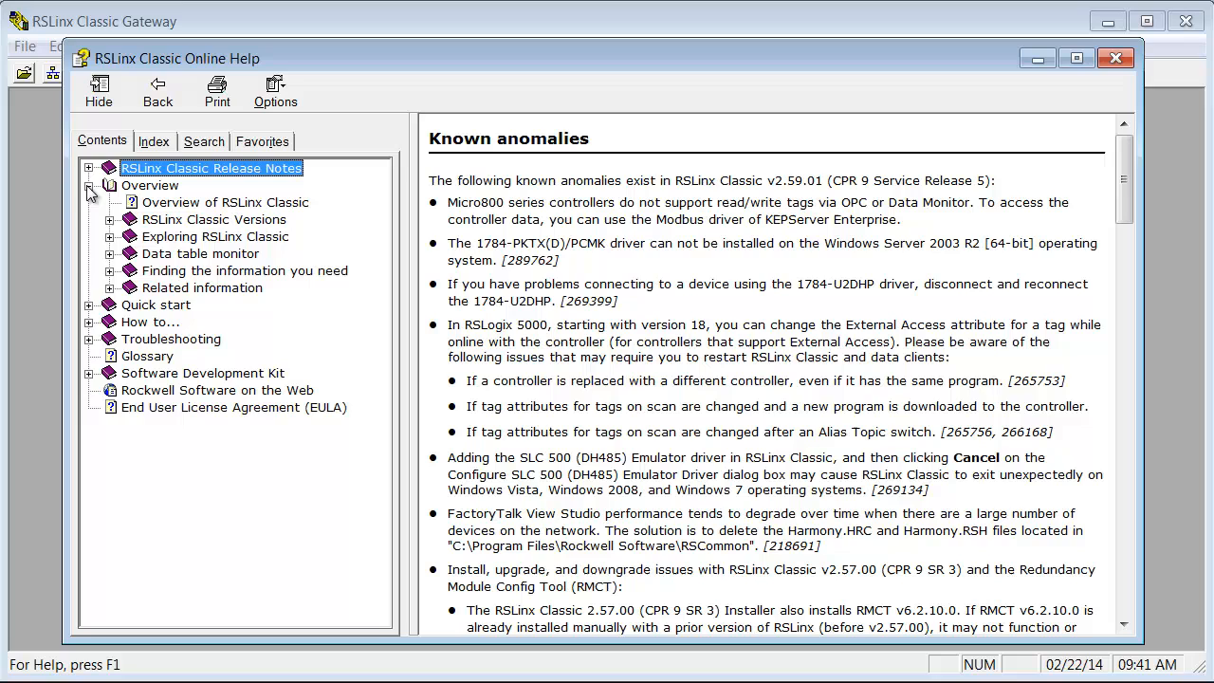
pyautogui.click(190, 205)
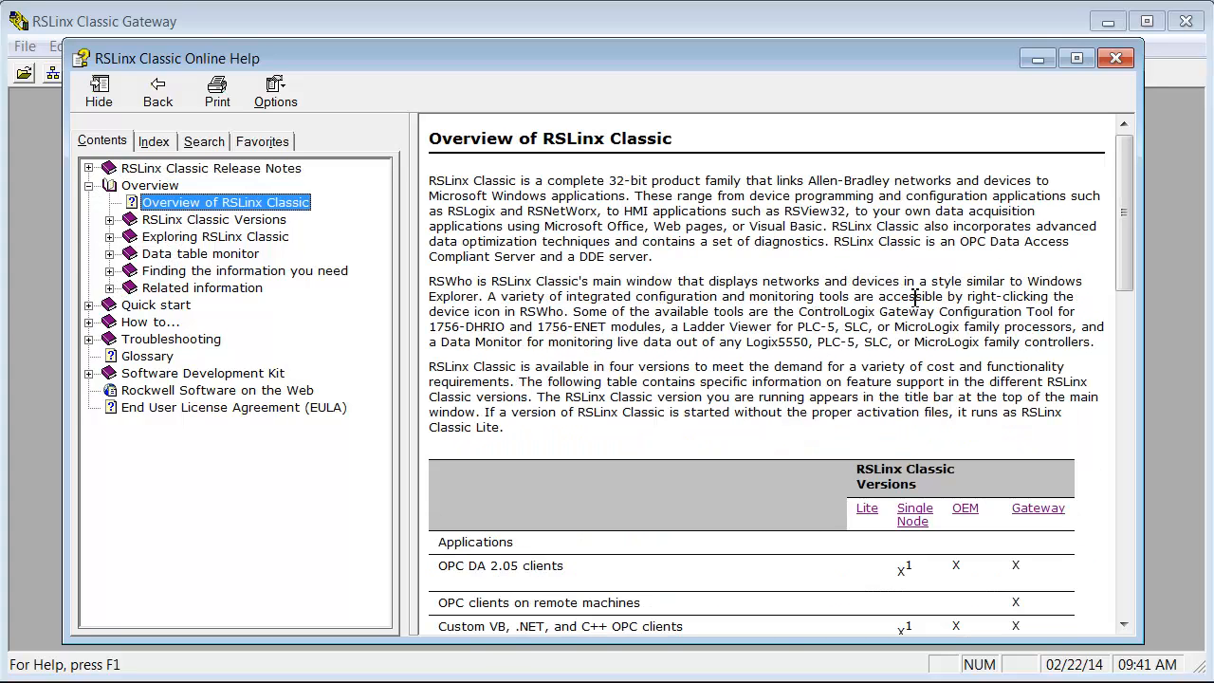
# Step: Examine the RSLinx Classic Versions table, comparing applications, drivers, devices and other features across Lite, Single Node, OEM and Gateway
pyautogui.click(1125, 625)
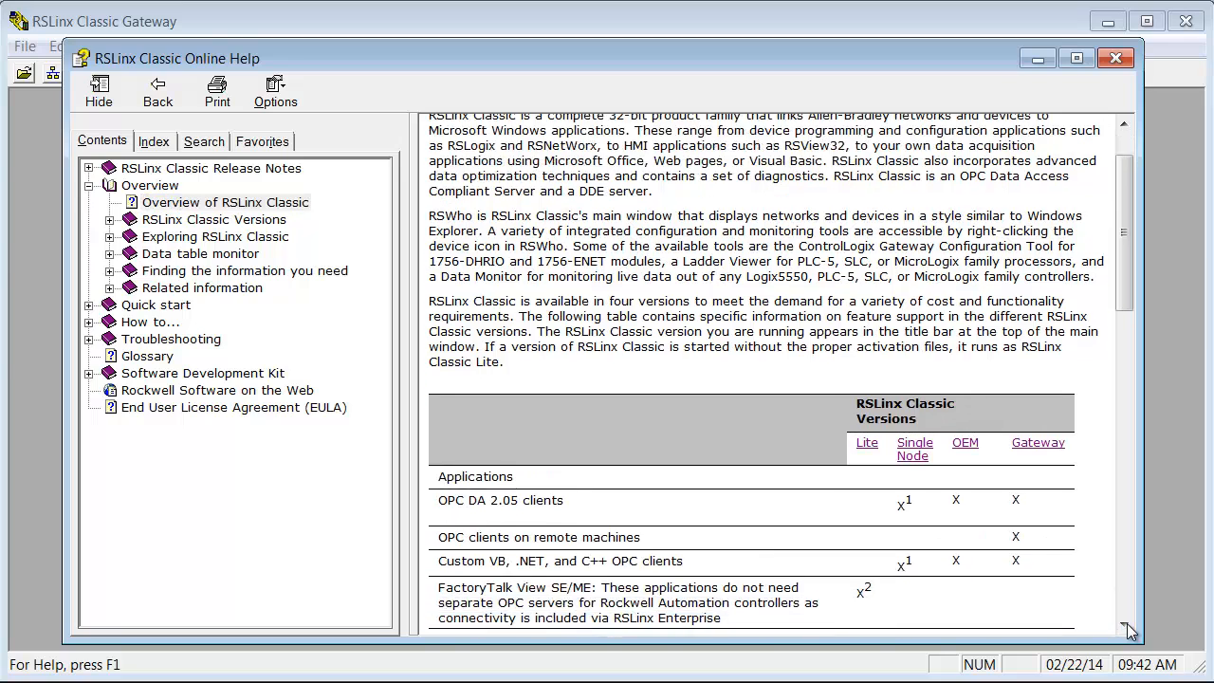
pyautogui.click(1125, 626)
pyautogui.click(1126, 627)
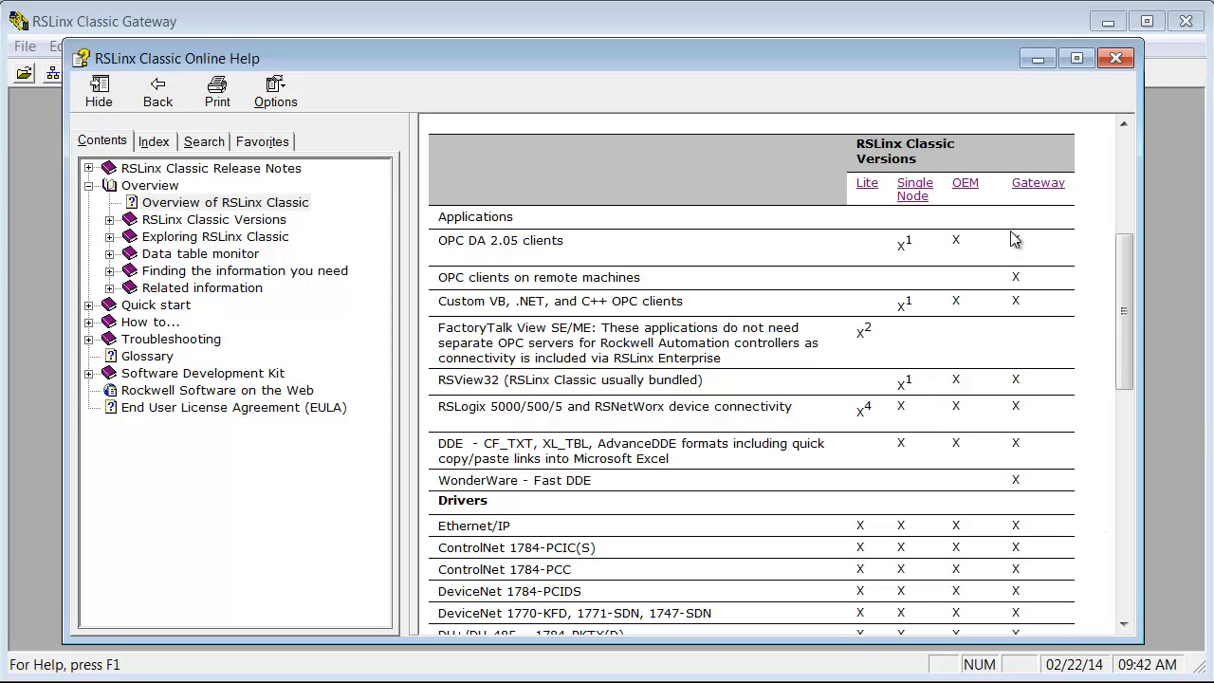
pyautogui.moveTo(1125, 344); pyautogui.dragTo(1115, 472)
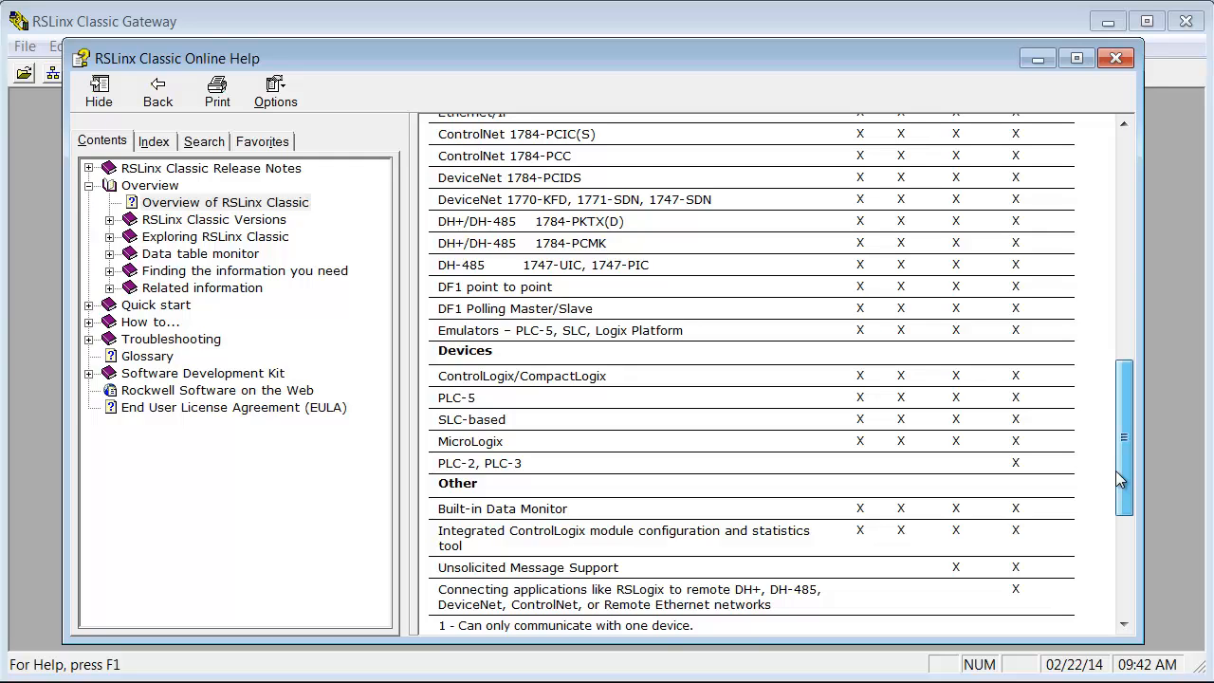
pyautogui.moveTo(1115, 470); pyautogui.dragTo(1127, 316)
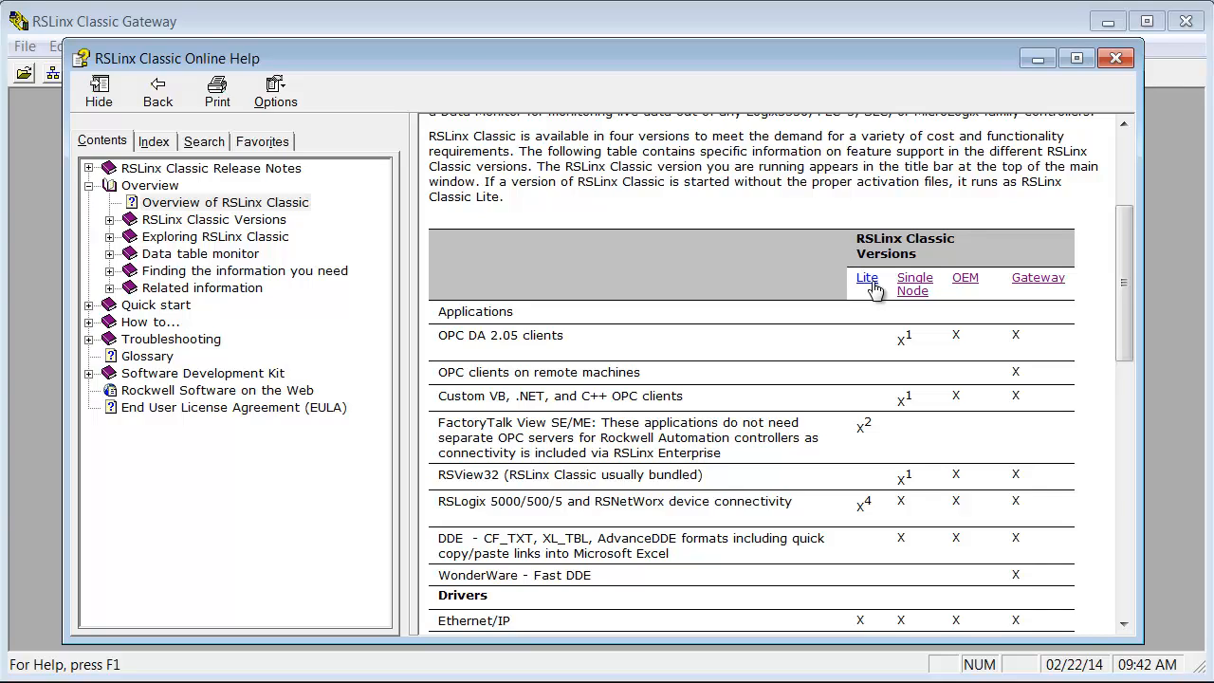
pyautogui.moveTo(1124, 322); pyautogui.dragTo(1123, 358)
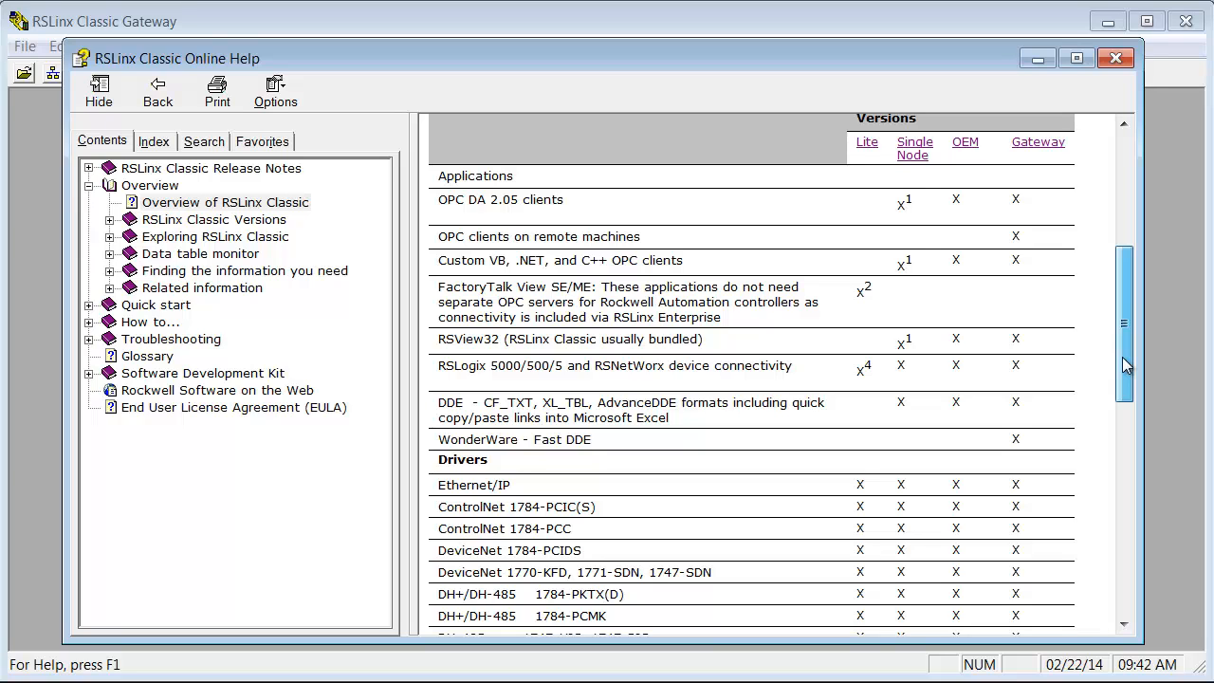
pyautogui.moveTo(1122, 365); pyautogui.dragTo(1124, 495)
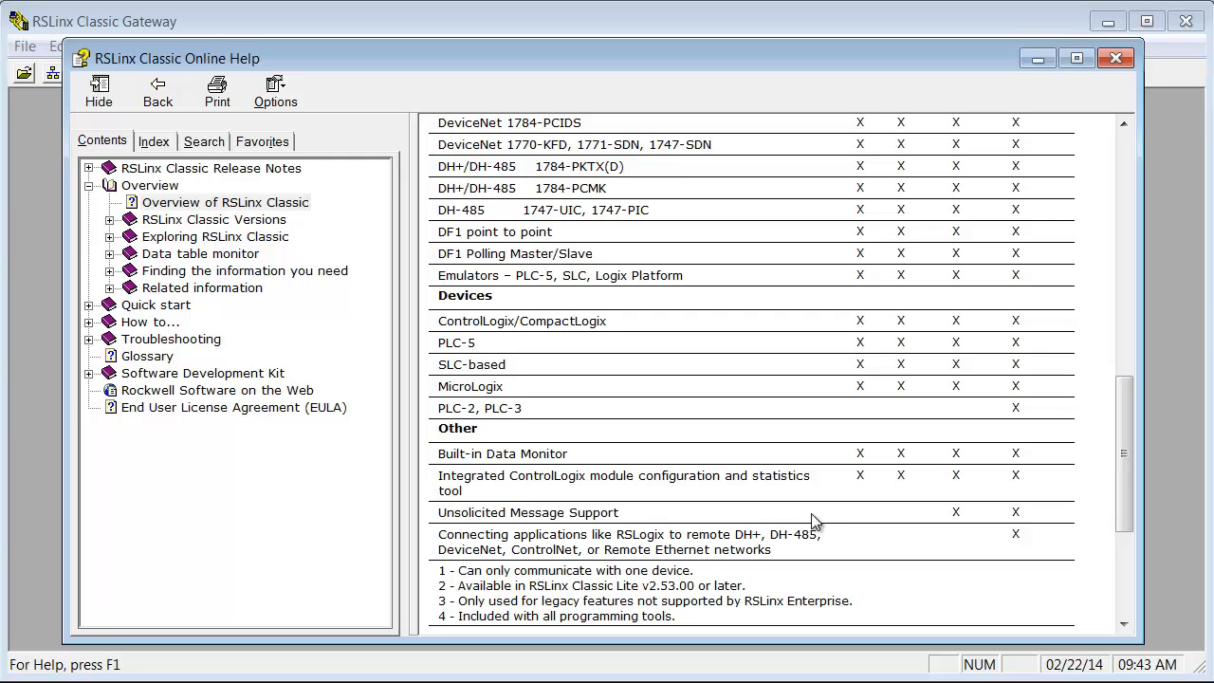
pyautogui.scroll(5, 813, 521)
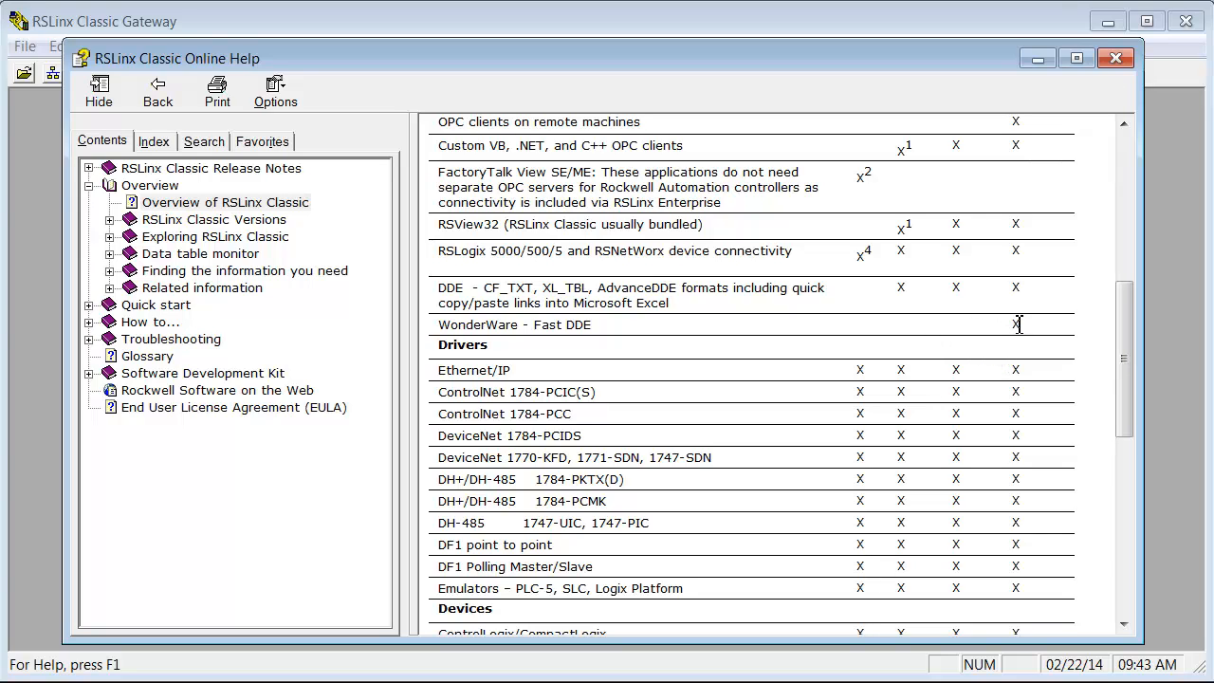
pyautogui.scroll(5, 1122, 130)
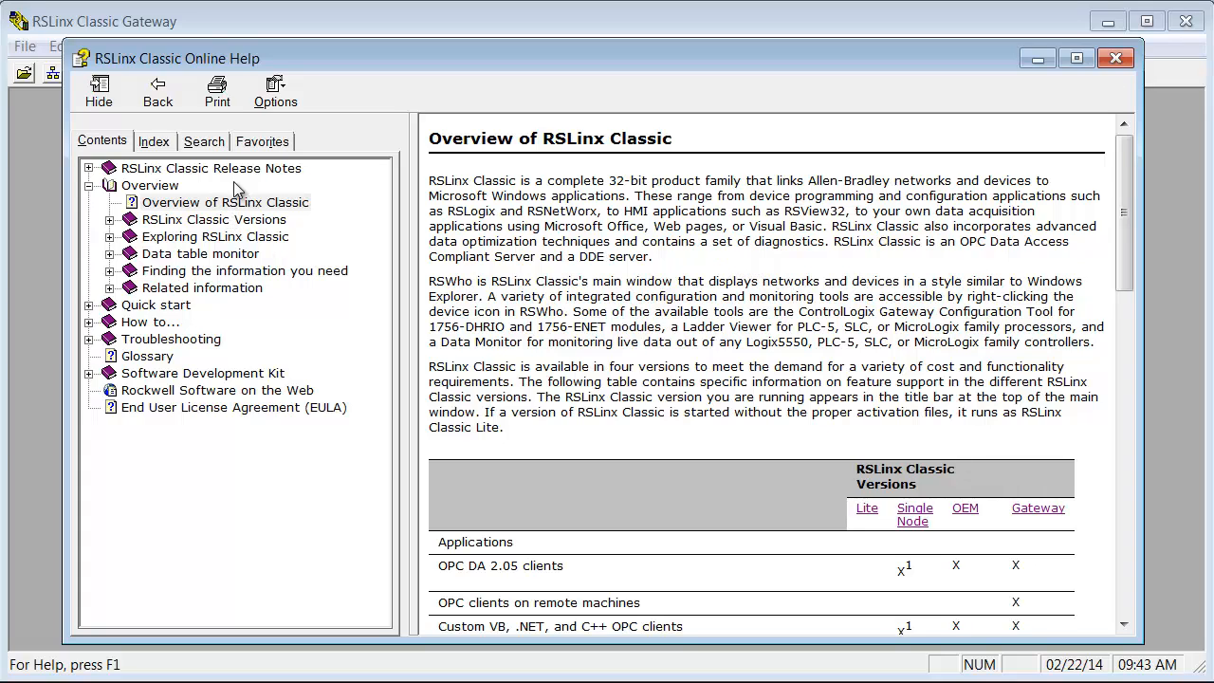
# Step: Add the Overview of RSLinx Classic topic to the help favorites again
pyautogui.click(256, 149)
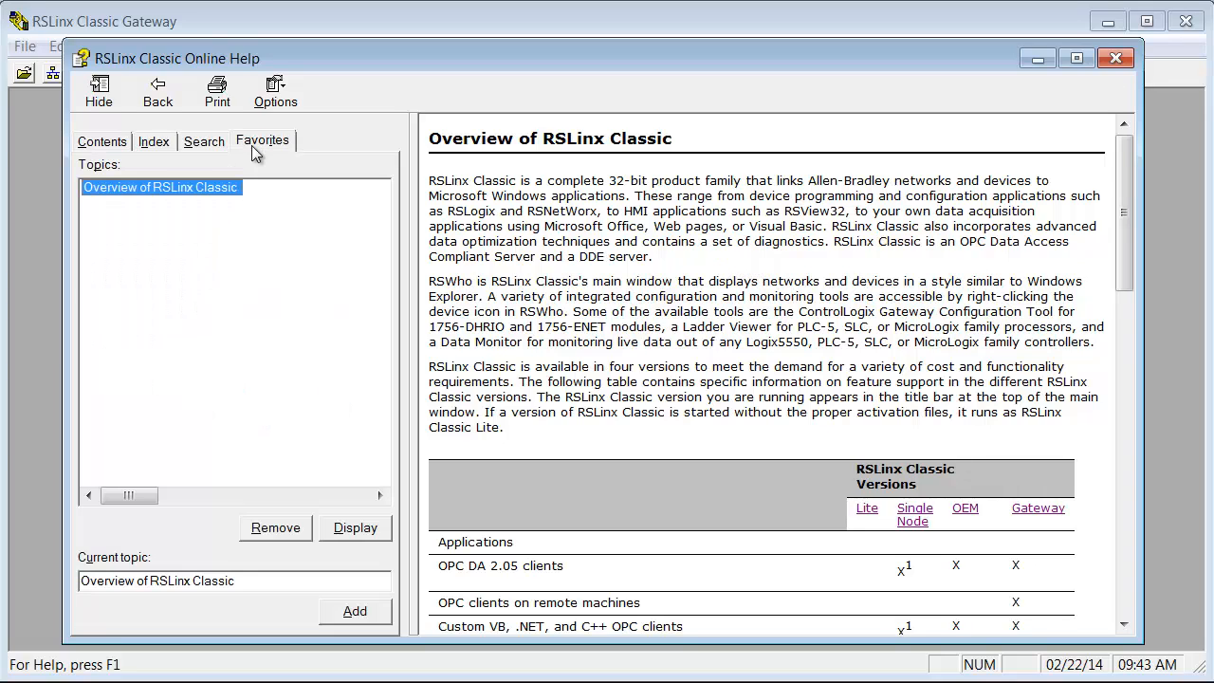
pyautogui.click(360, 612)
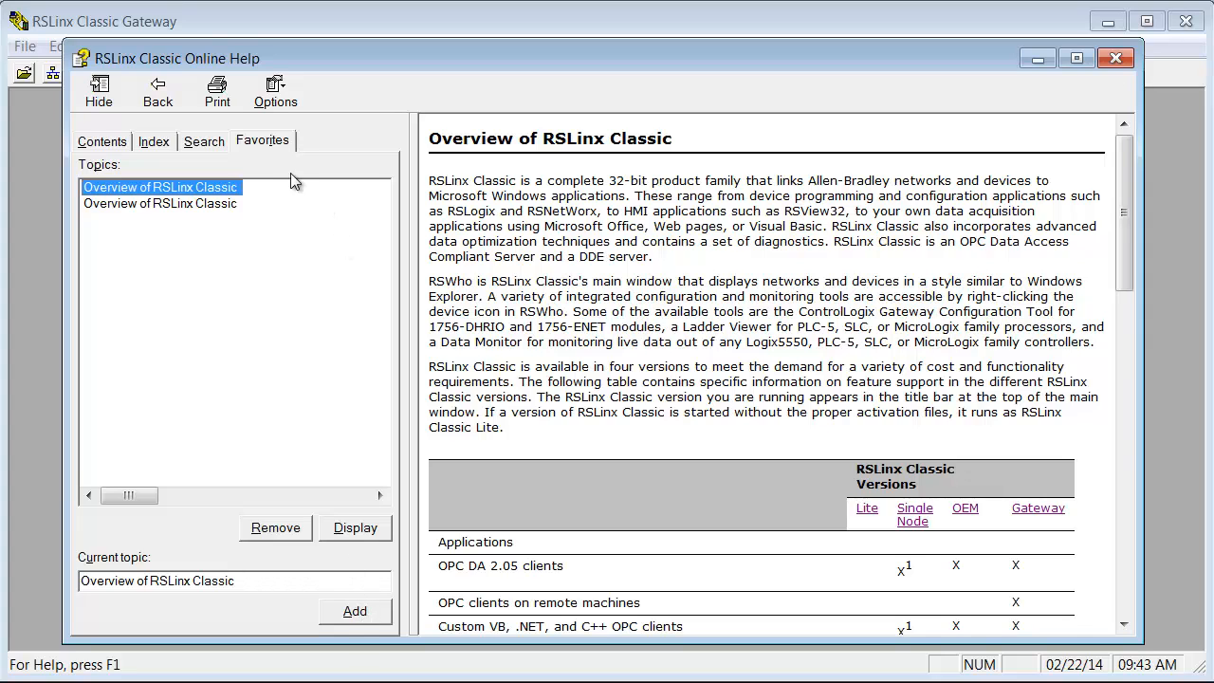
# Step: Return to the help contents, collapse the Troubleshooting book and expand the RSLinx Classic Versions book
pyautogui.click(123, 142)
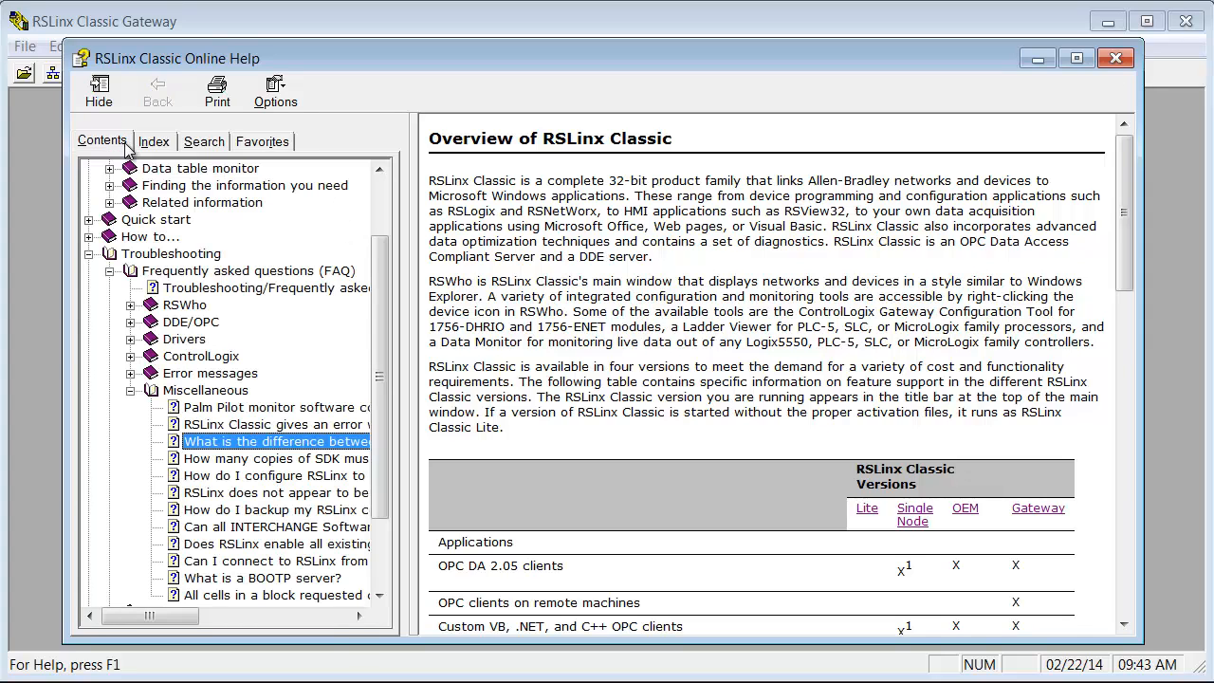
pyautogui.click(89, 254)
pyautogui.click(110, 220)
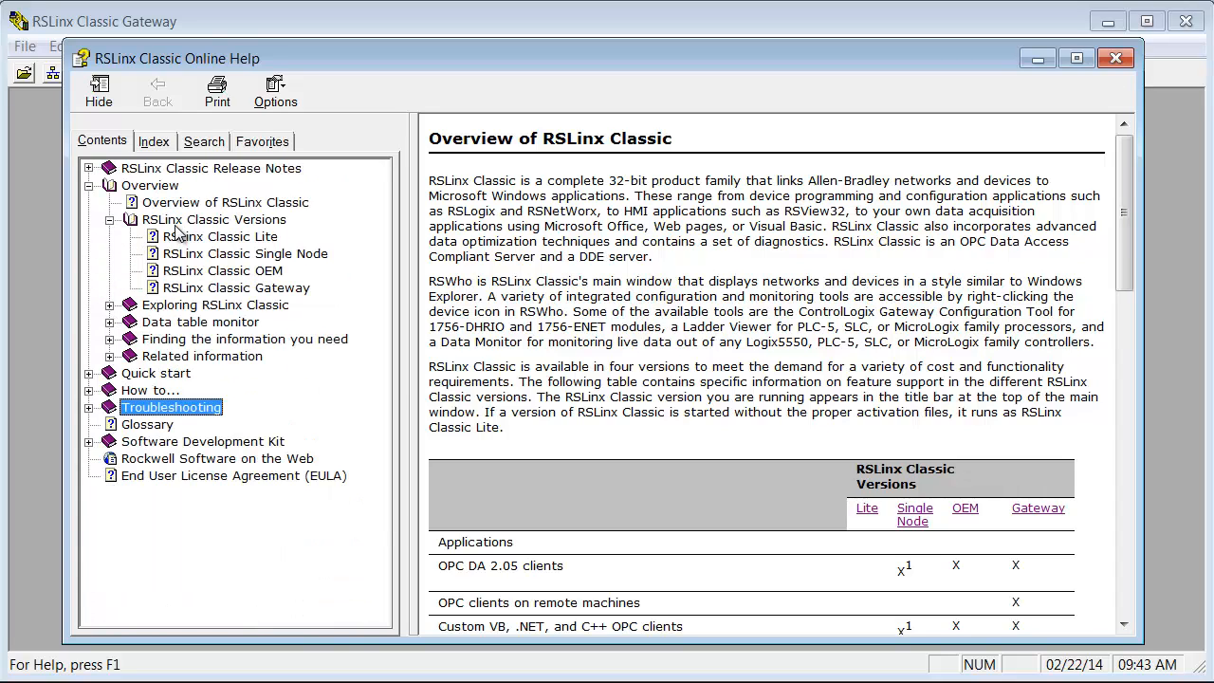
# Step: Read the RSLinx Classic Lite, Single Node and OEM topics, and collapse the RSLinx Classic Versions book
pyautogui.click(237, 238)
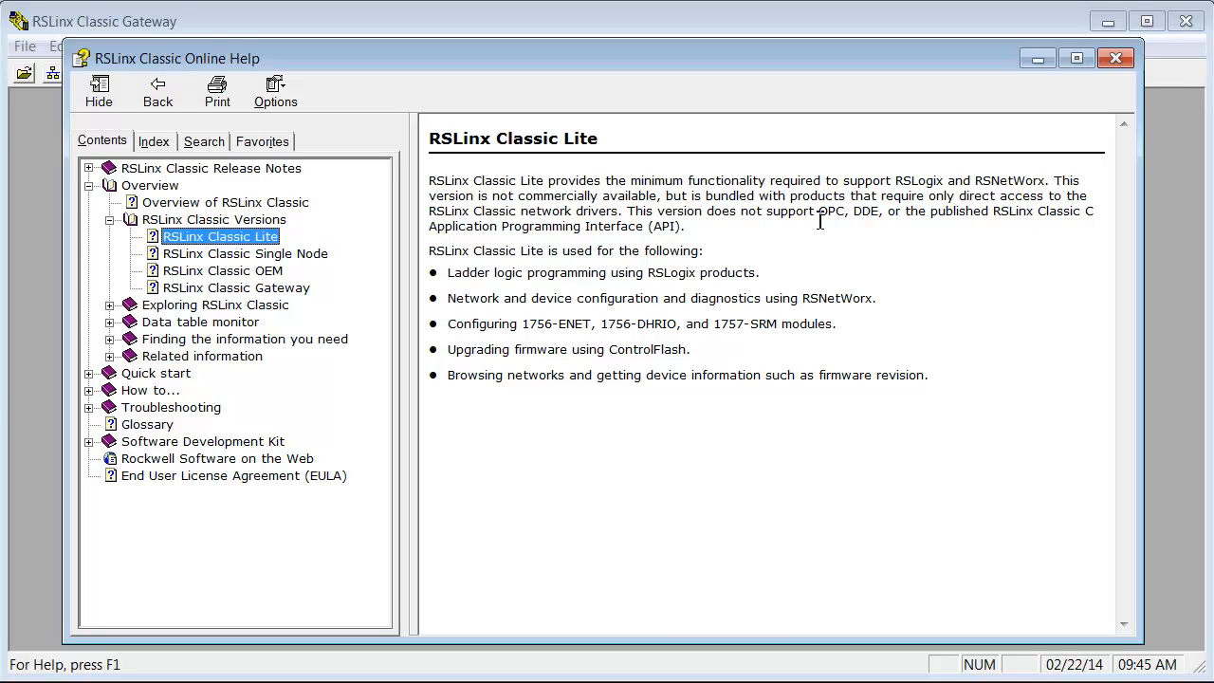
pyautogui.click(304, 254)
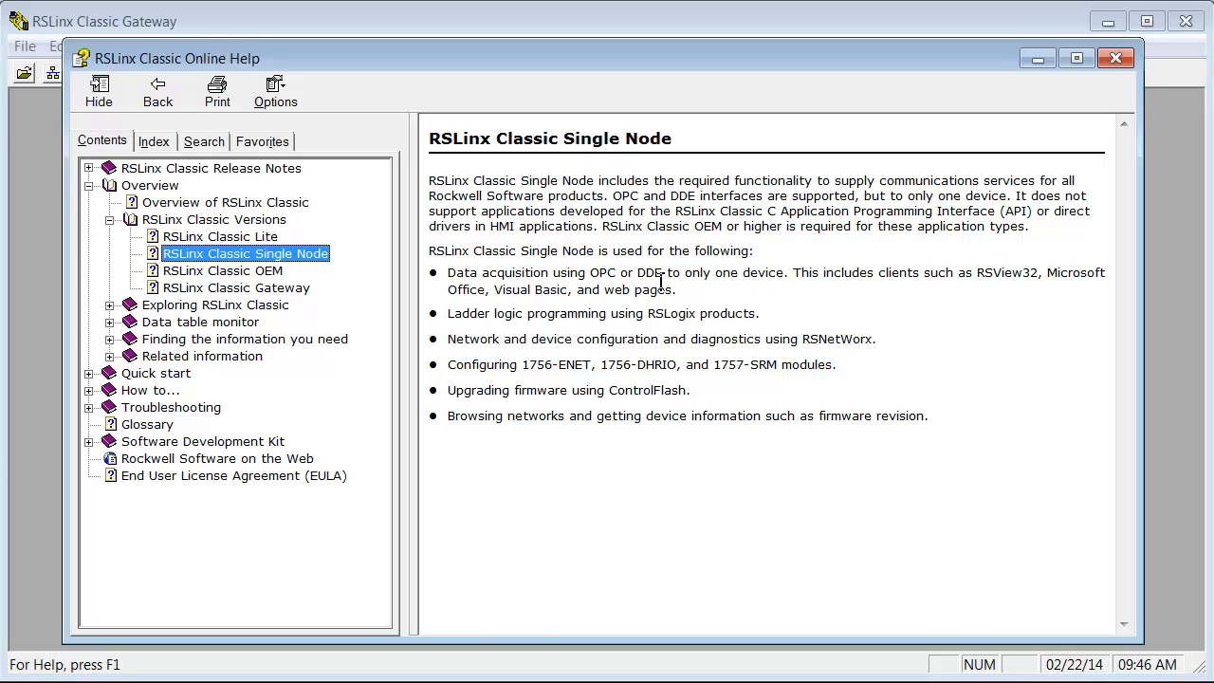
pyautogui.click(271, 275)
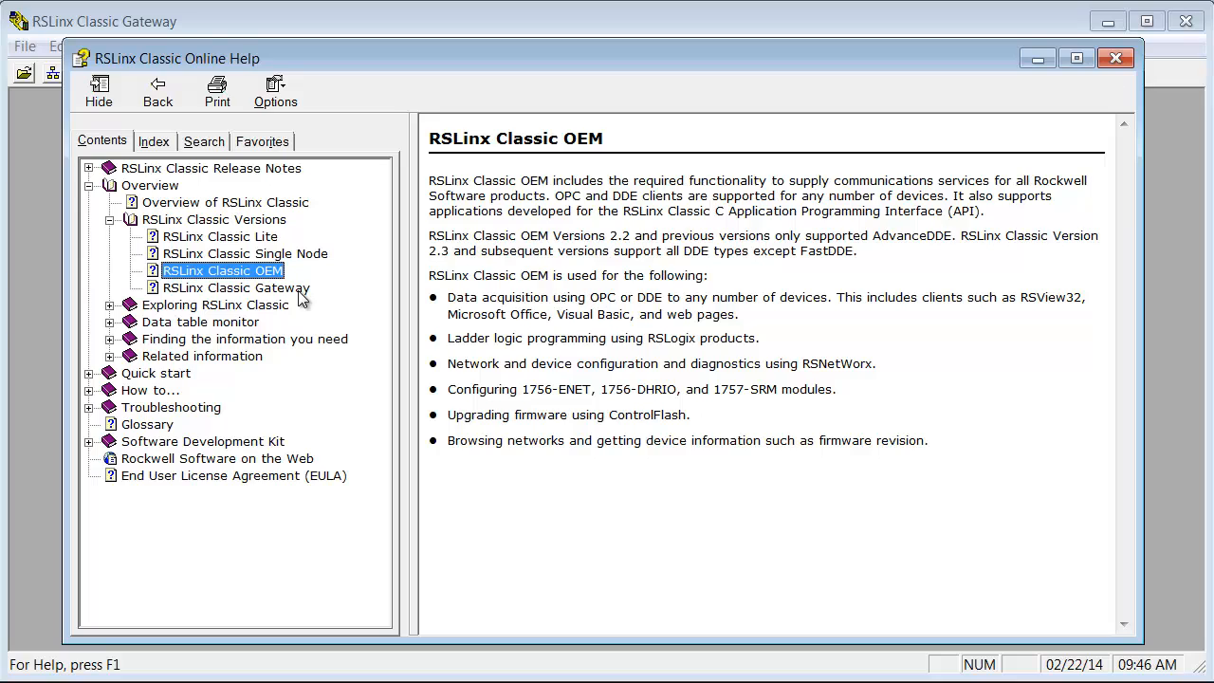
pyautogui.click(109, 220)
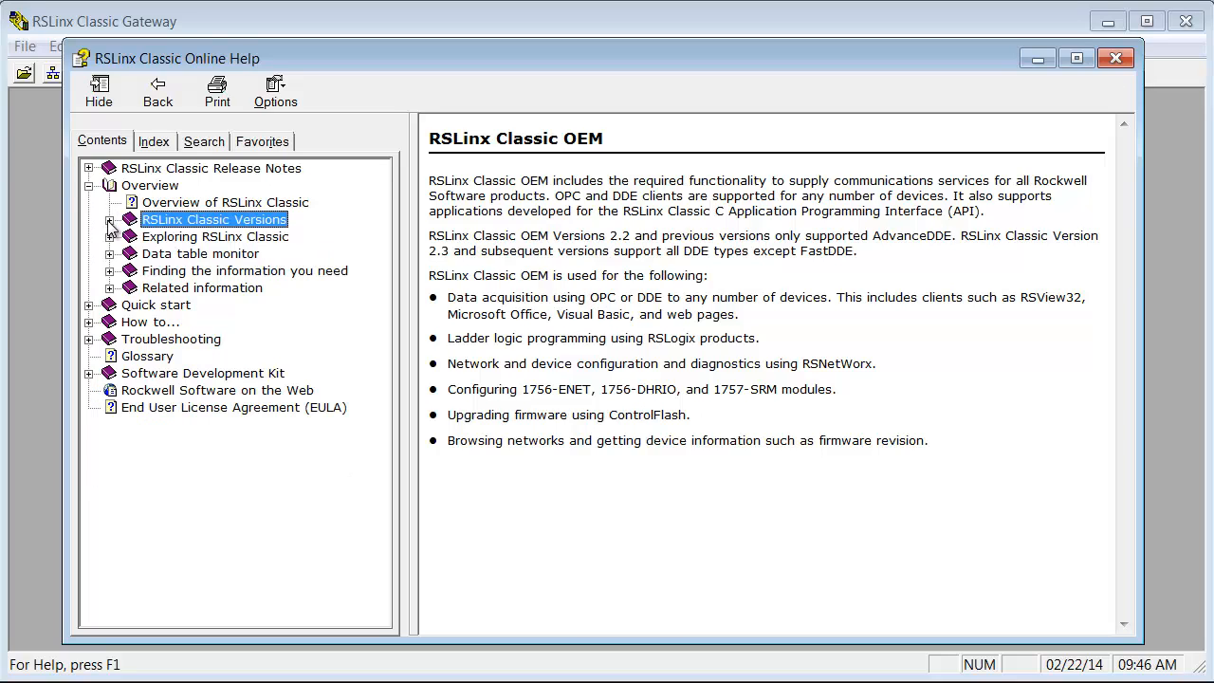
# Step: Read the Exploring RSLinx Classic, Title bar and Menu bar topics, including the description of the Edit menu
pyautogui.click(109, 237)
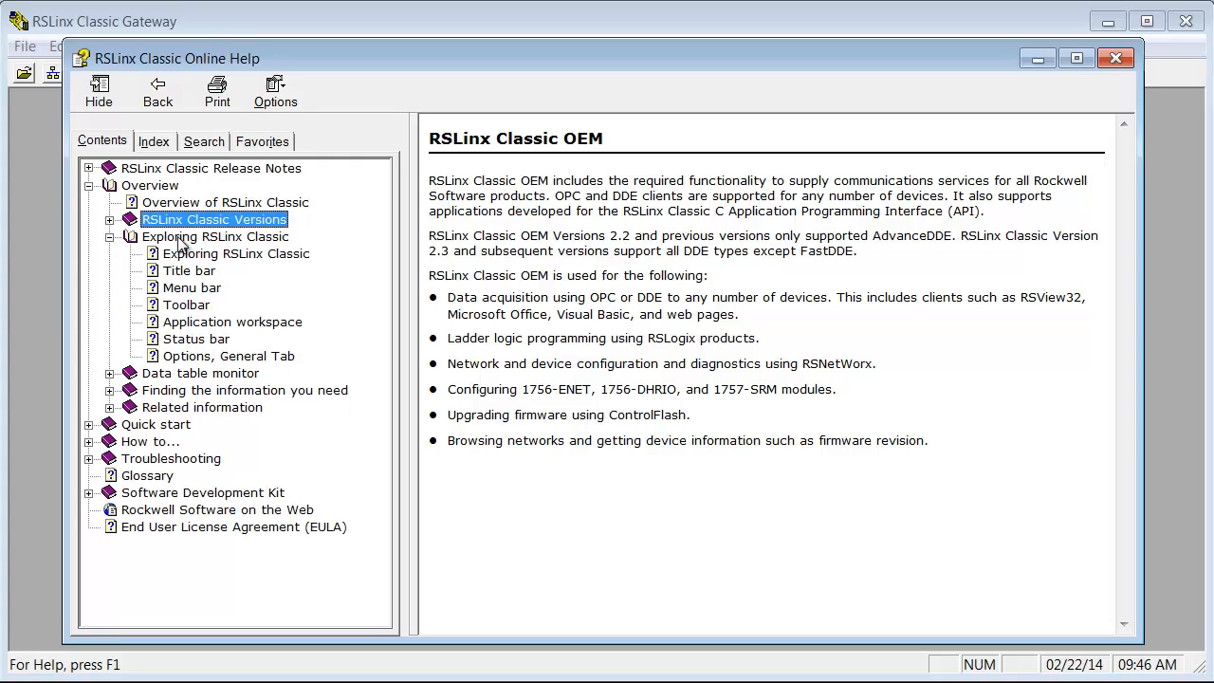
pyautogui.click(192, 259)
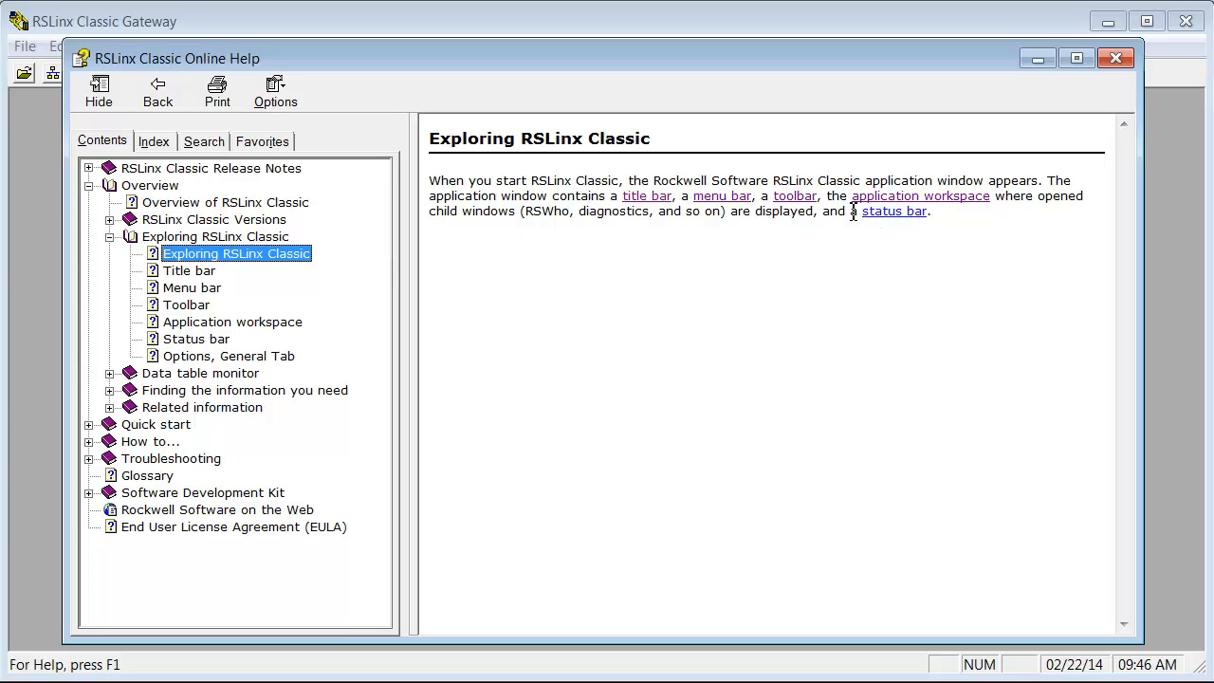
pyautogui.click(196, 273)
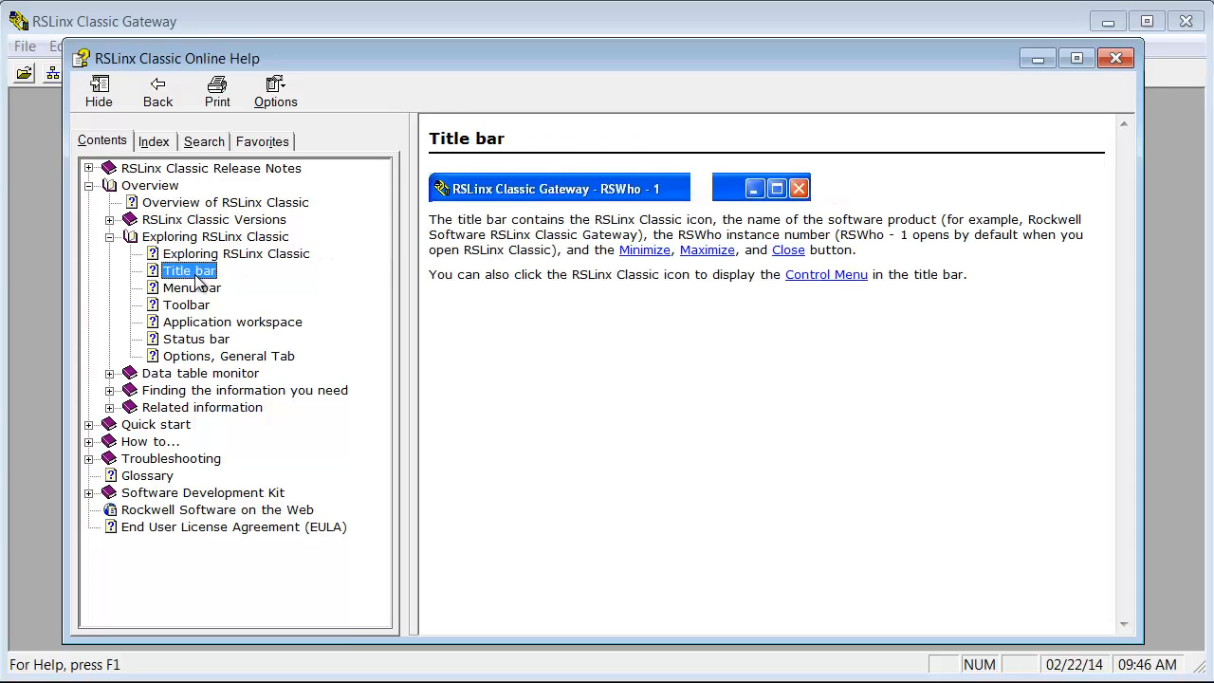
pyautogui.click(197, 289)
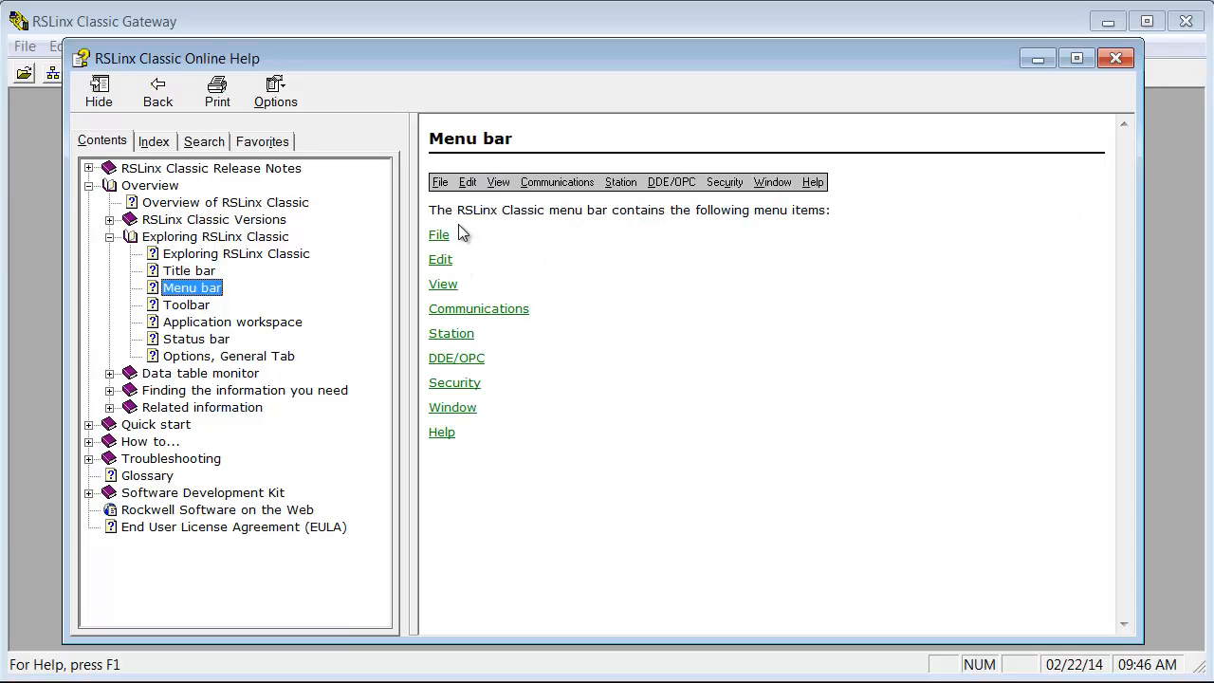
pyautogui.click(445, 261)
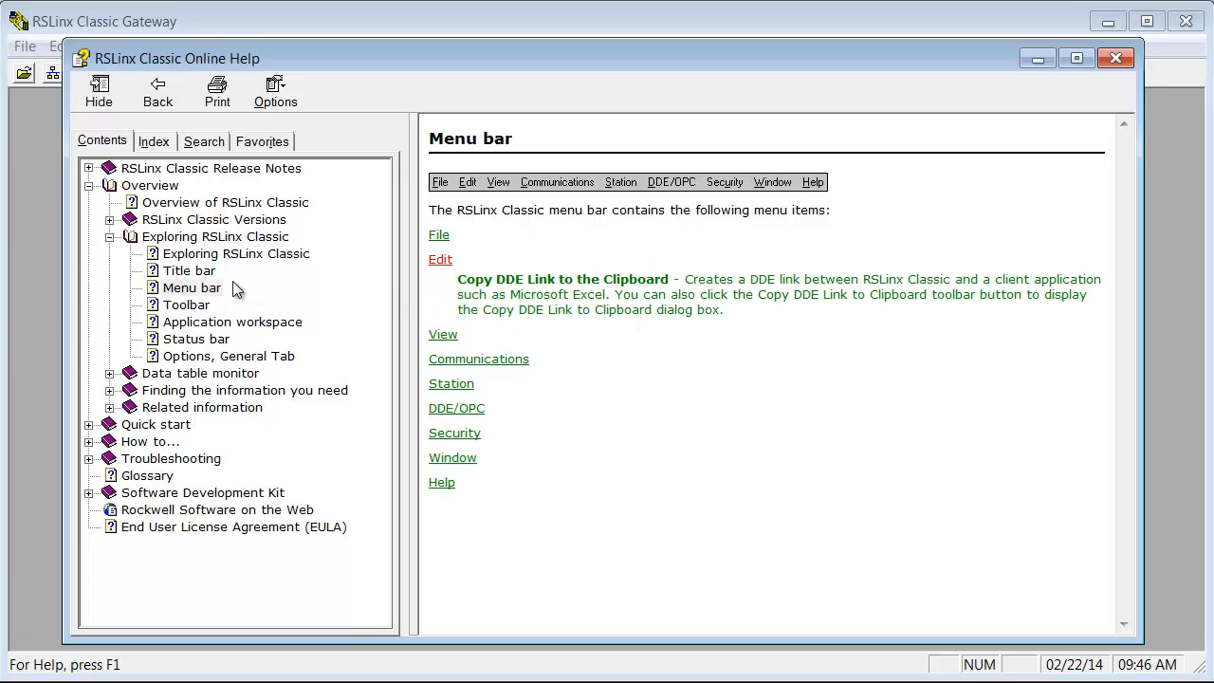
pyautogui.click(176, 289)
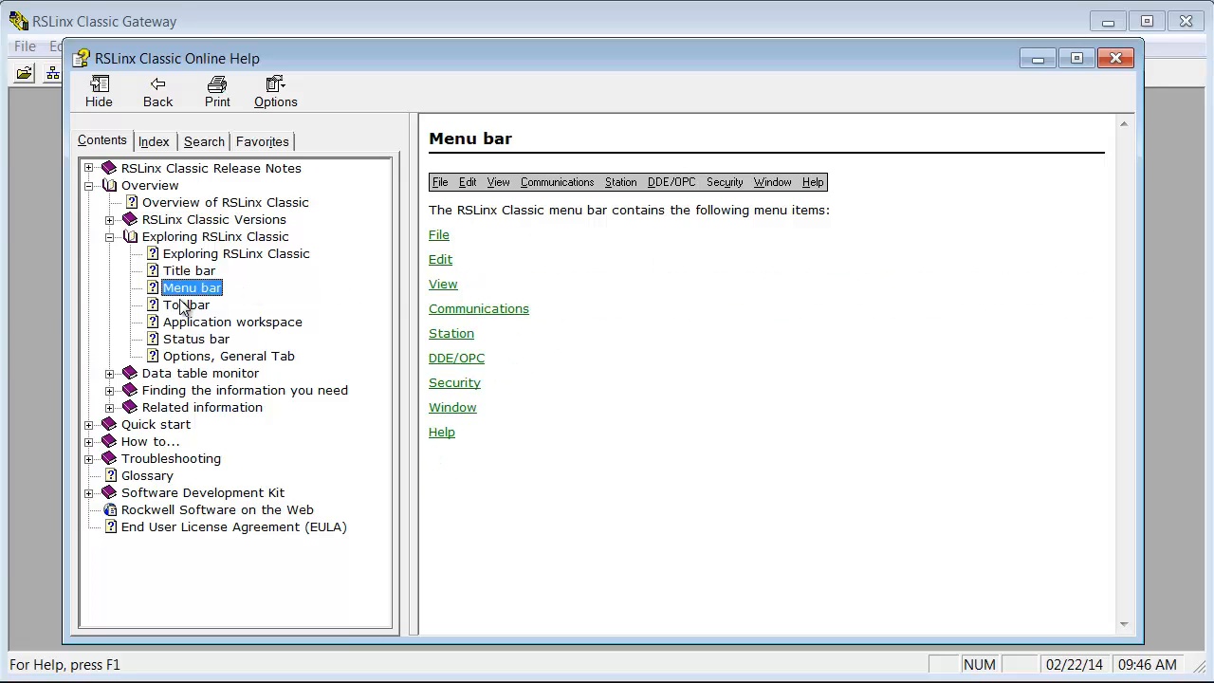
# Step: Read the Toolbar topic through to the end and add it to the help favorites
pyautogui.click(185, 305)
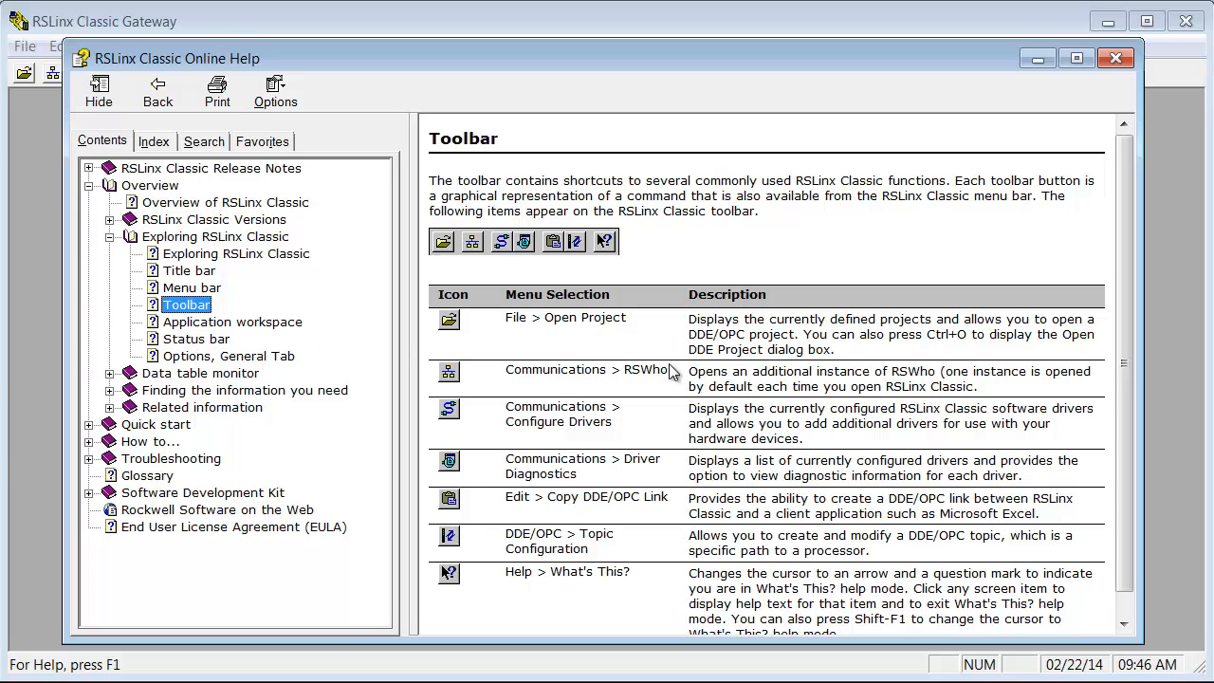
pyautogui.scroll(-1, 738, 385)
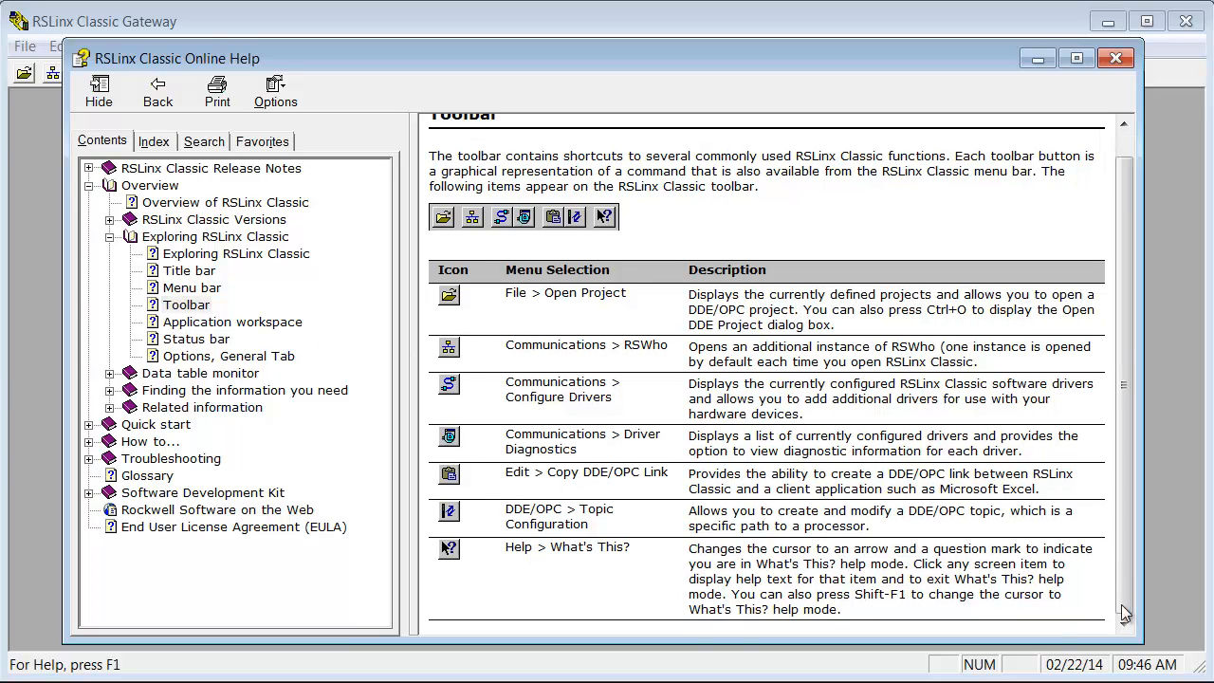
pyautogui.click(262, 144)
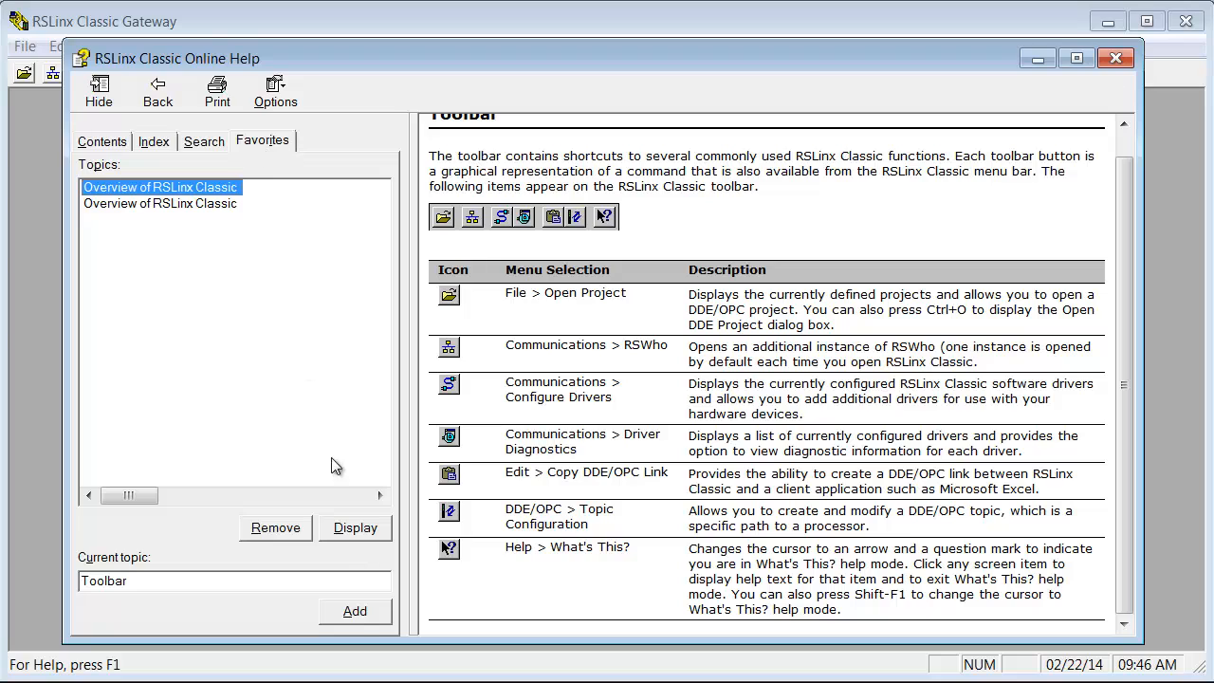
pyautogui.click(356, 612)
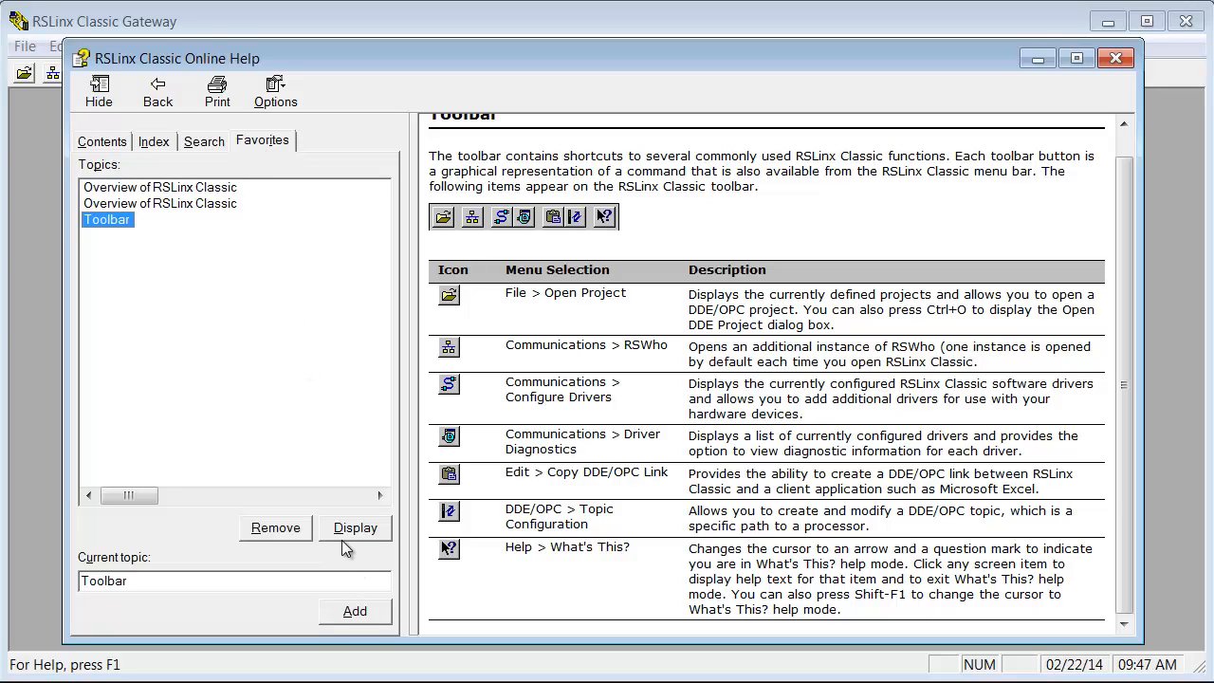
# Step: Go back to the Title bar topic, return to the help contents and open the Options, General Tab topic
pyautogui.click(152, 93)
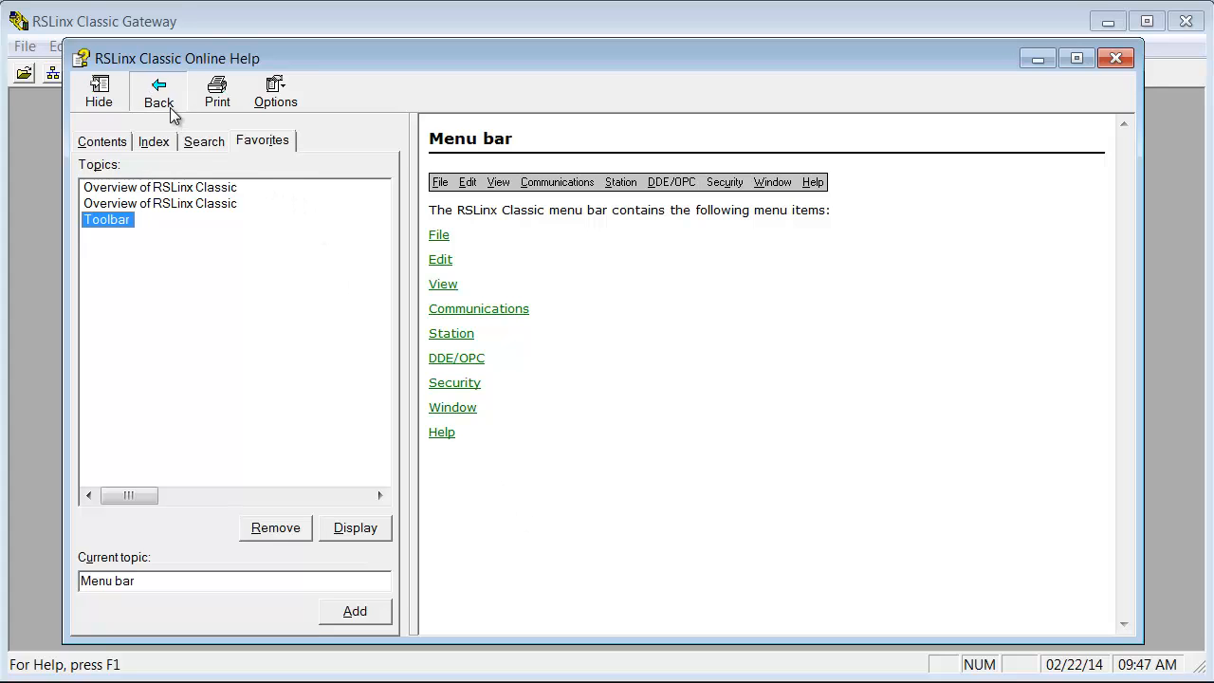
pyautogui.click(158, 97)
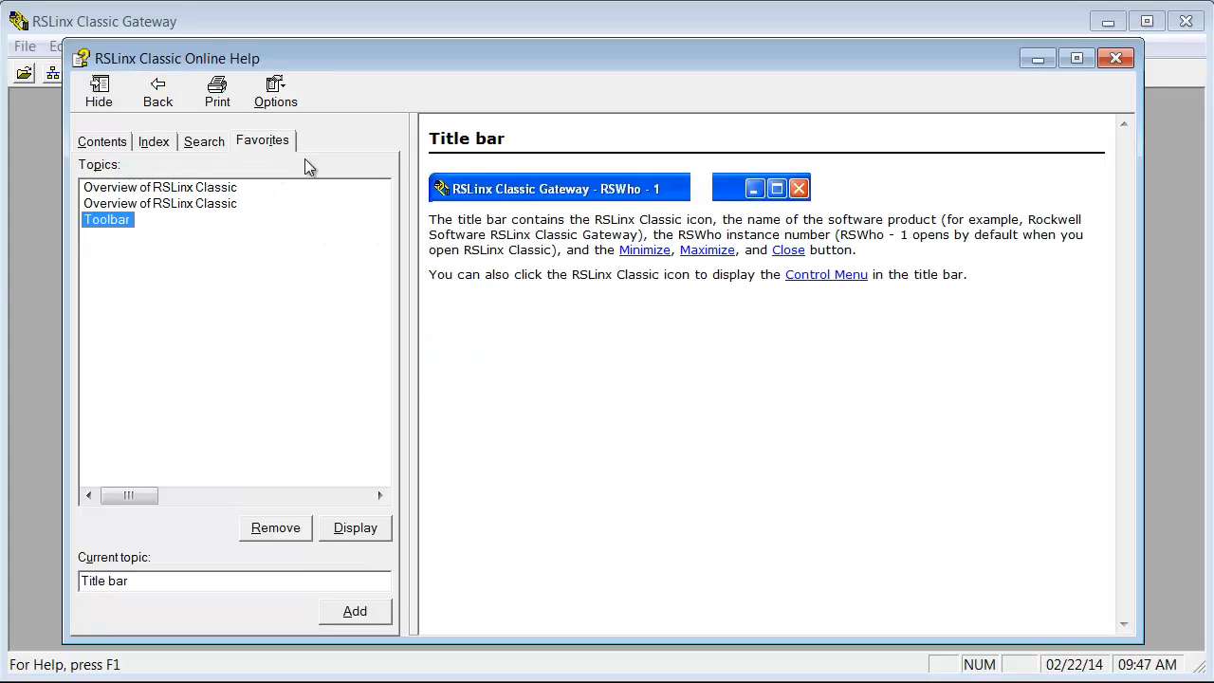
pyautogui.click(103, 142)
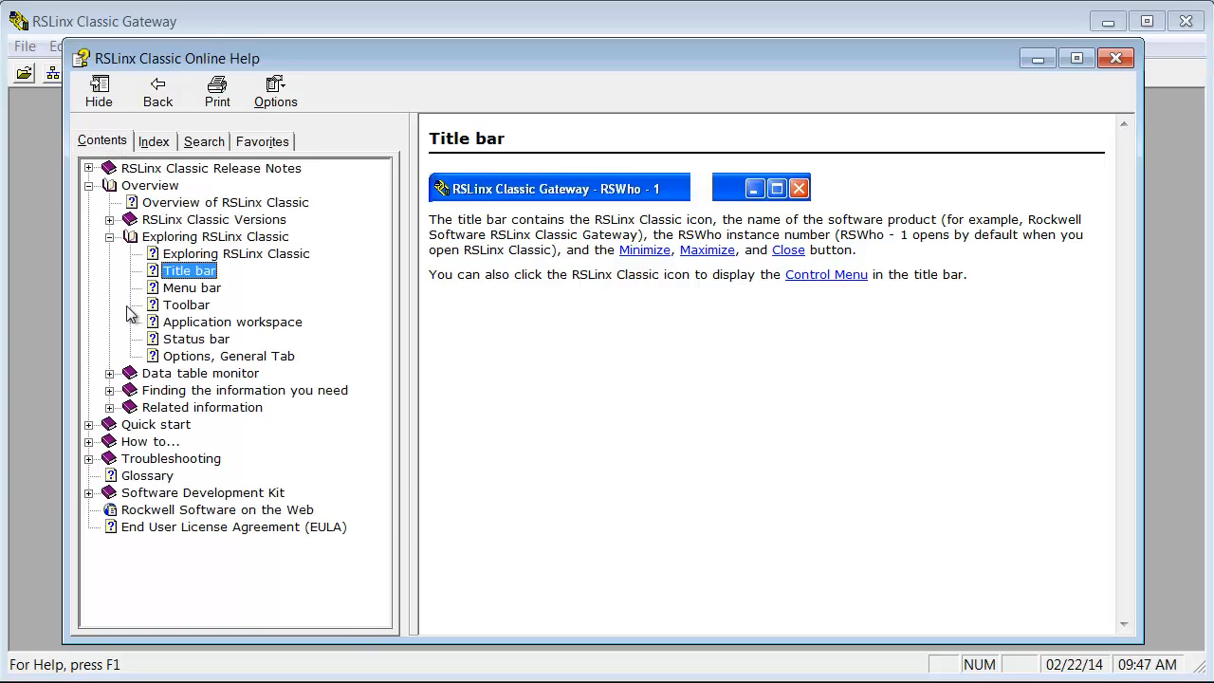
pyautogui.click(185, 358)
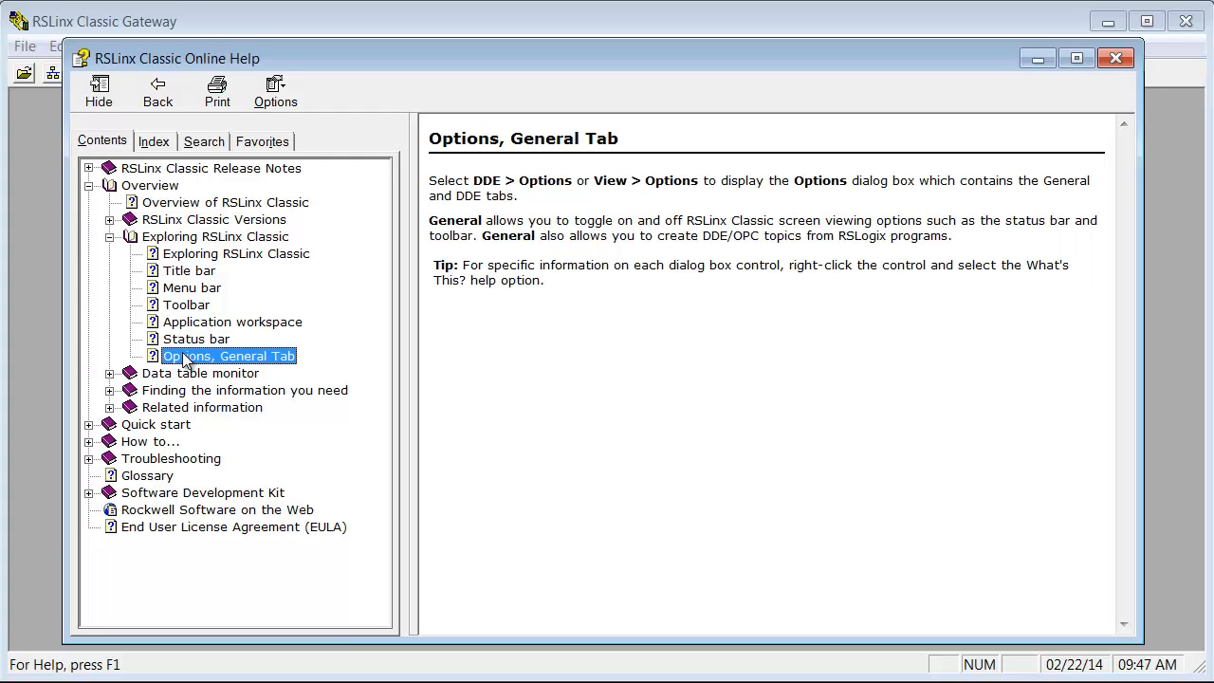
# Step: Collapse the Exploring RSLinx Classic book and read the Data table monitor and Monitor a data file topics
pyautogui.click(110, 236)
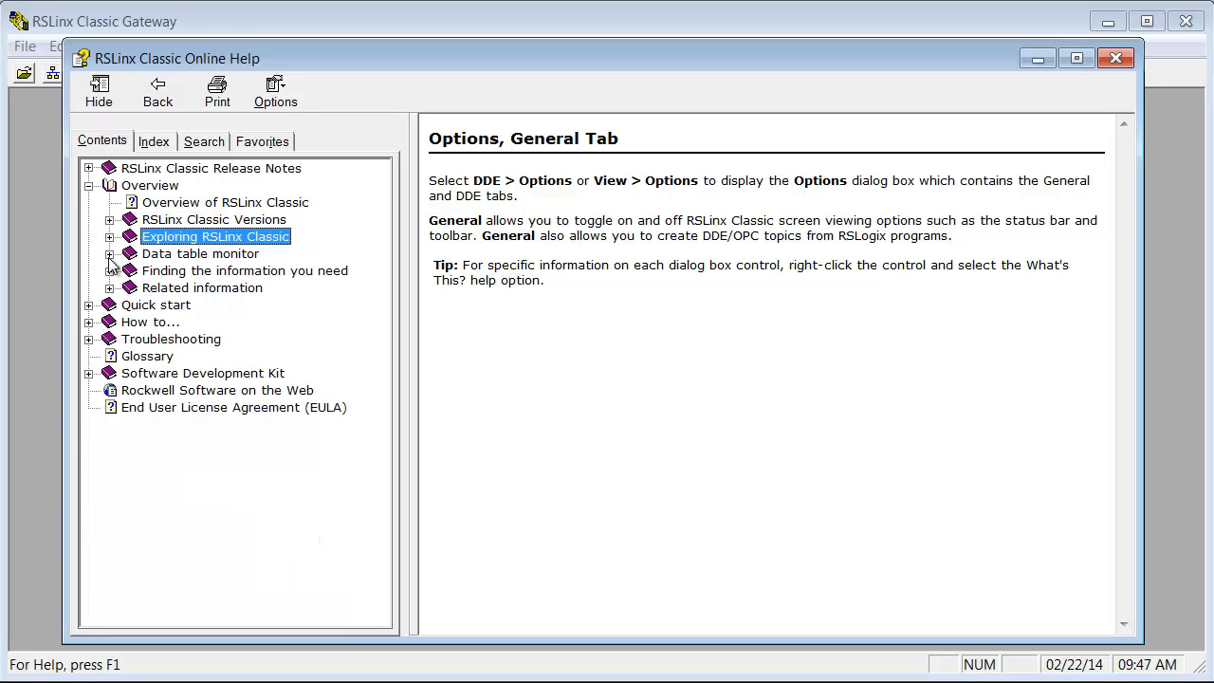
pyautogui.click(109, 254)
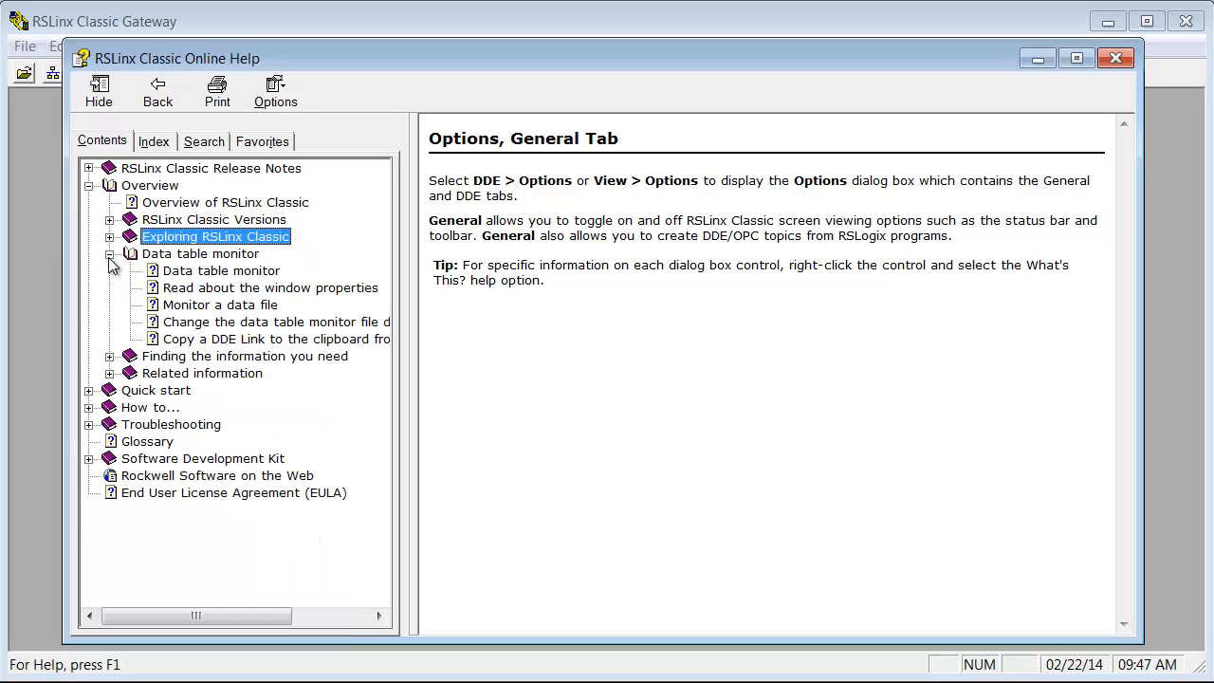
pyautogui.click(176, 272)
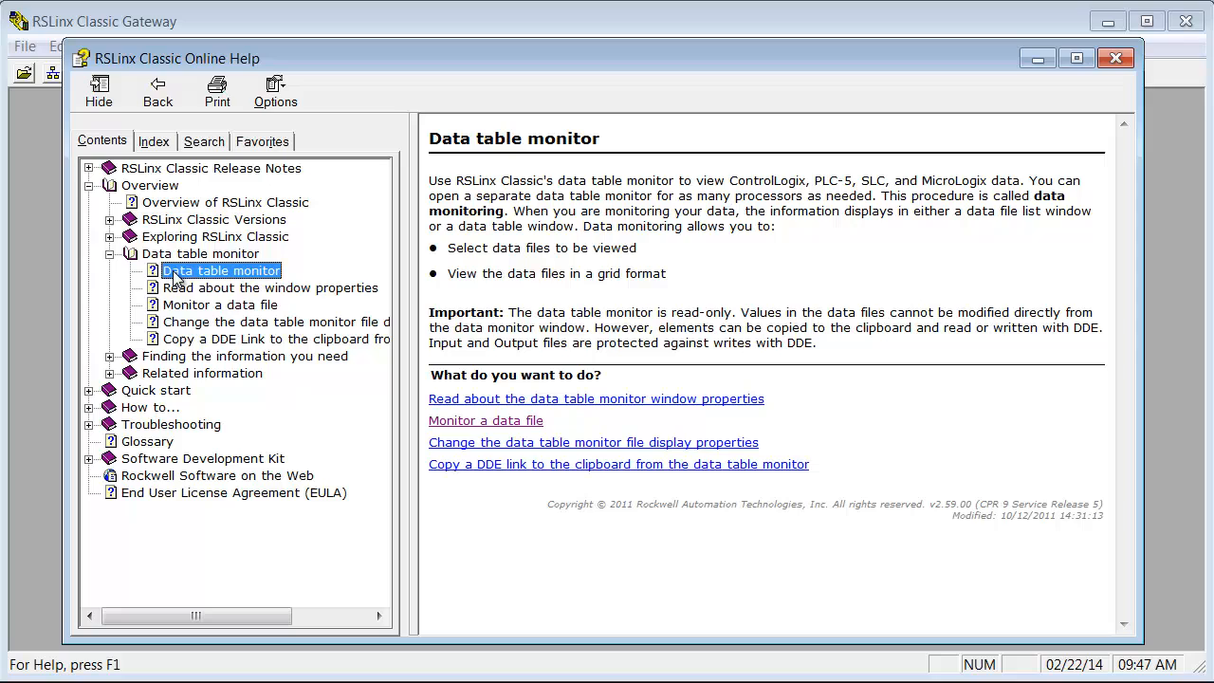
pyautogui.click(224, 305)
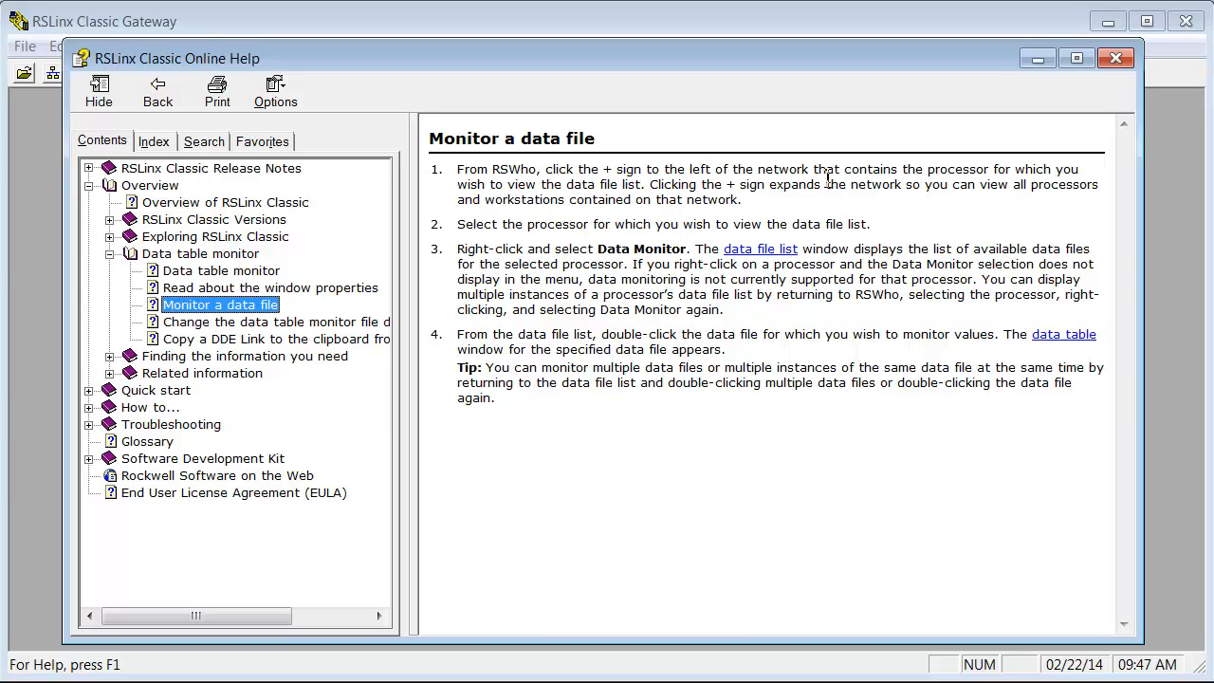
# Step: Minimize the help, open RSWho, expand the AB_DF1-1, DH-485 network and start Data Monitor for the MicroLogix 1100 processor
pyautogui.click(1037, 60)
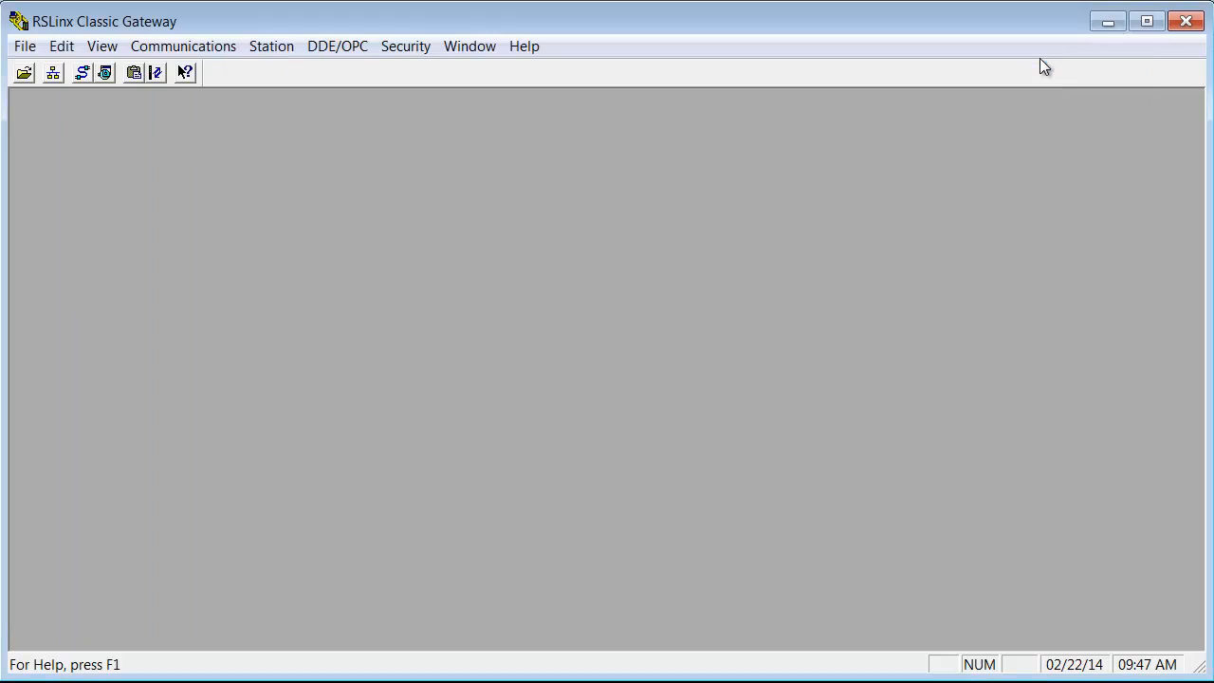
pyautogui.click(54, 78)
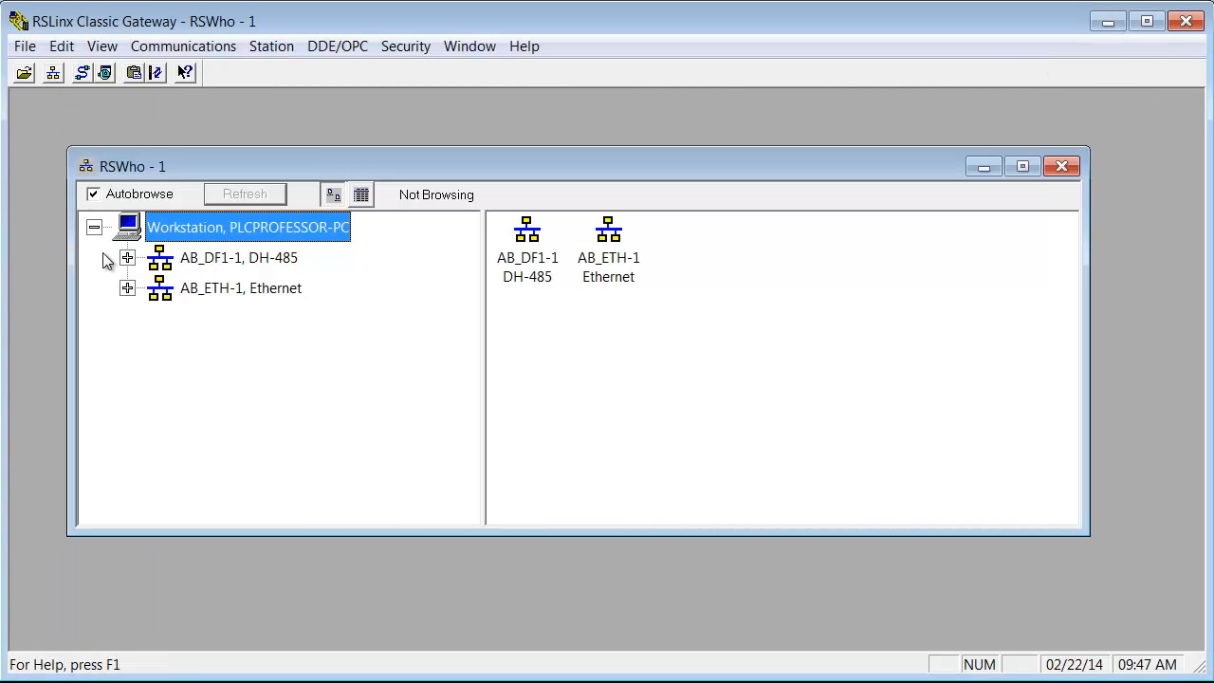
pyautogui.click(127, 257)
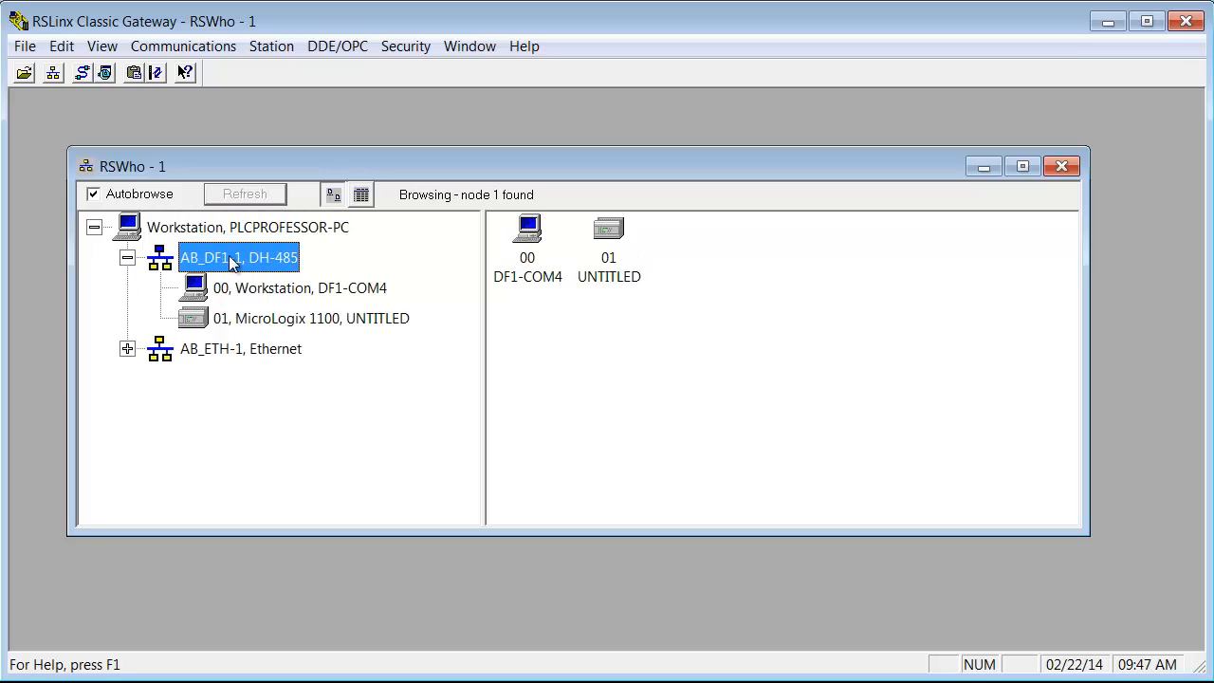
pyautogui.rightClick(244, 323)
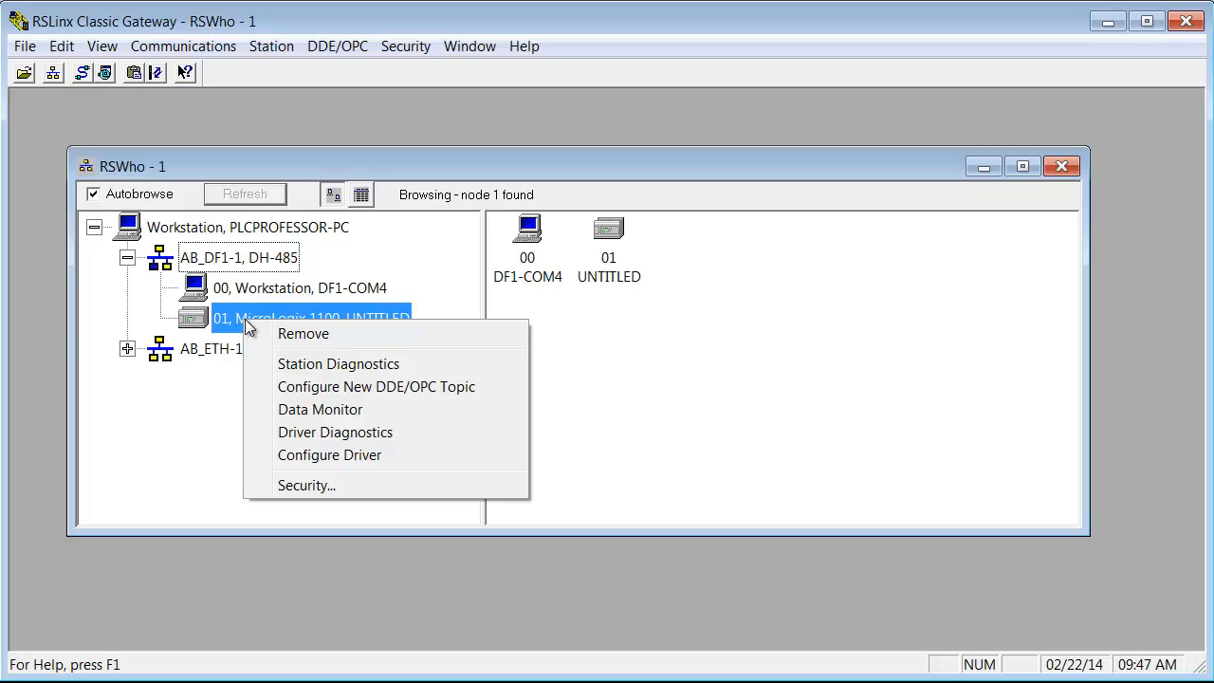
pyautogui.click(325, 409)
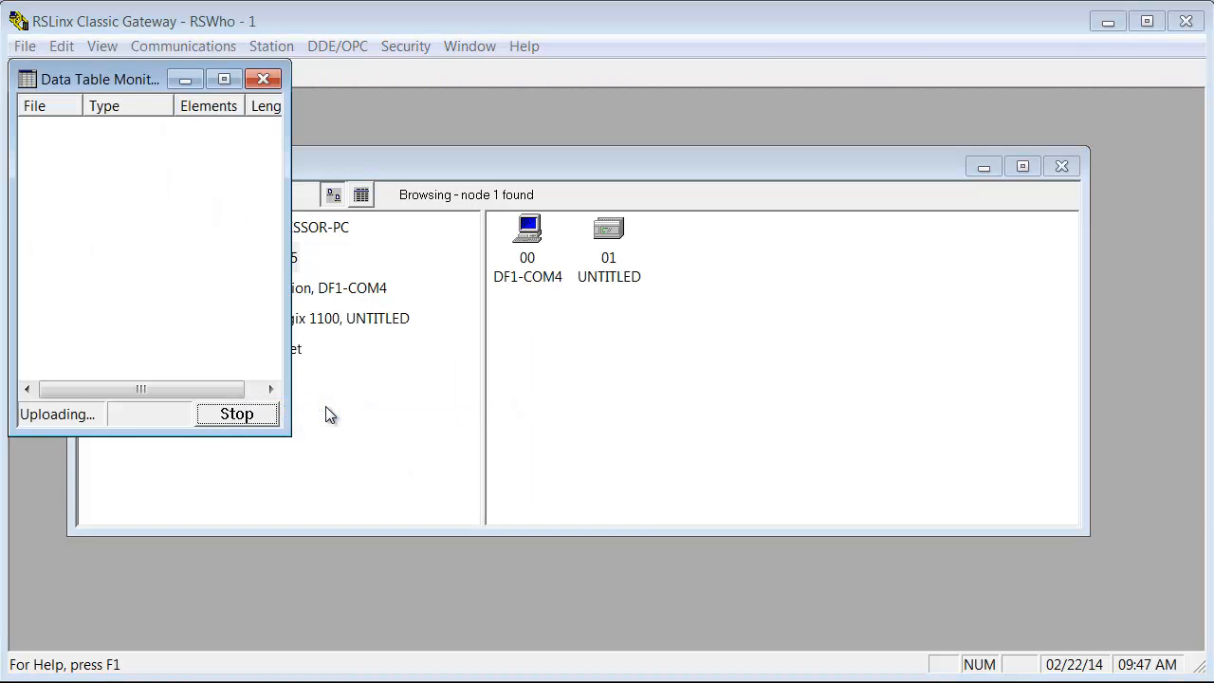
# Step: Resize the data file list window to make it taller and just wide enough for its four columns
pyautogui.moveTo(287, 299); pyautogui.dragTo(1024, 361)
pyautogui.moveTo(870, 433); pyautogui.dragTo(875, 556)
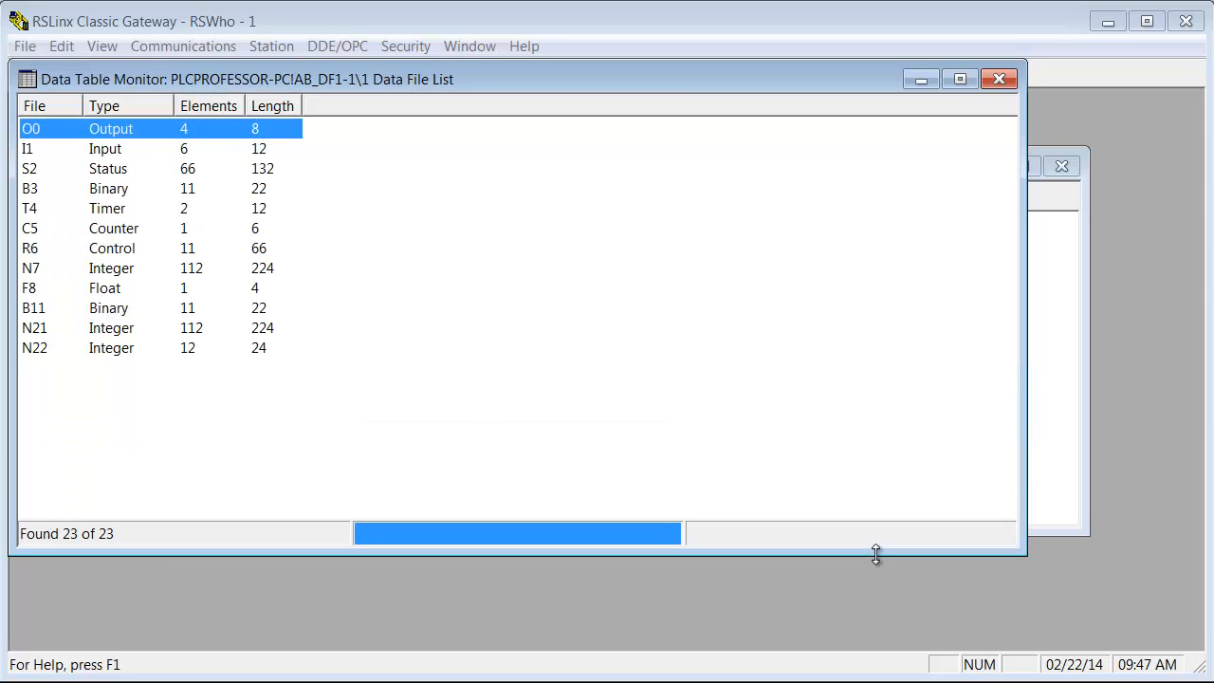
pyautogui.moveTo(1024, 411); pyautogui.dragTo(332, 387)
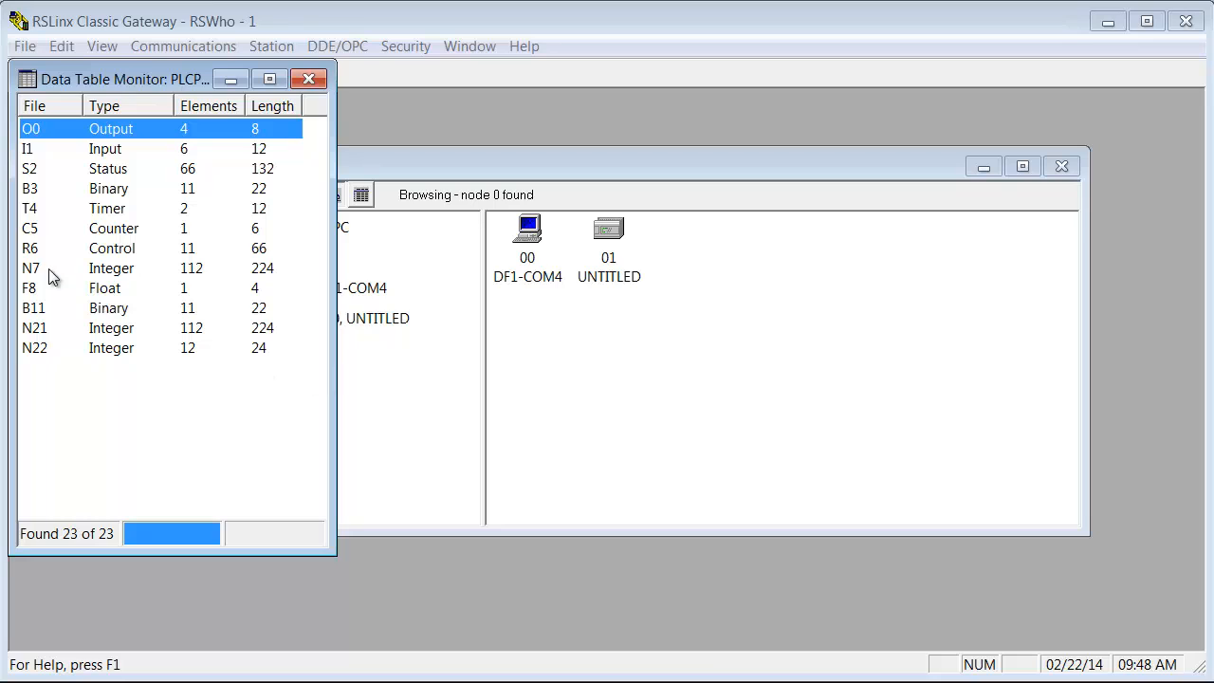
# Step: Open the T4 timer, O0 output and I1 input data files and stack their windows beside the data file list
pyautogui.doubleClick(118, 206)
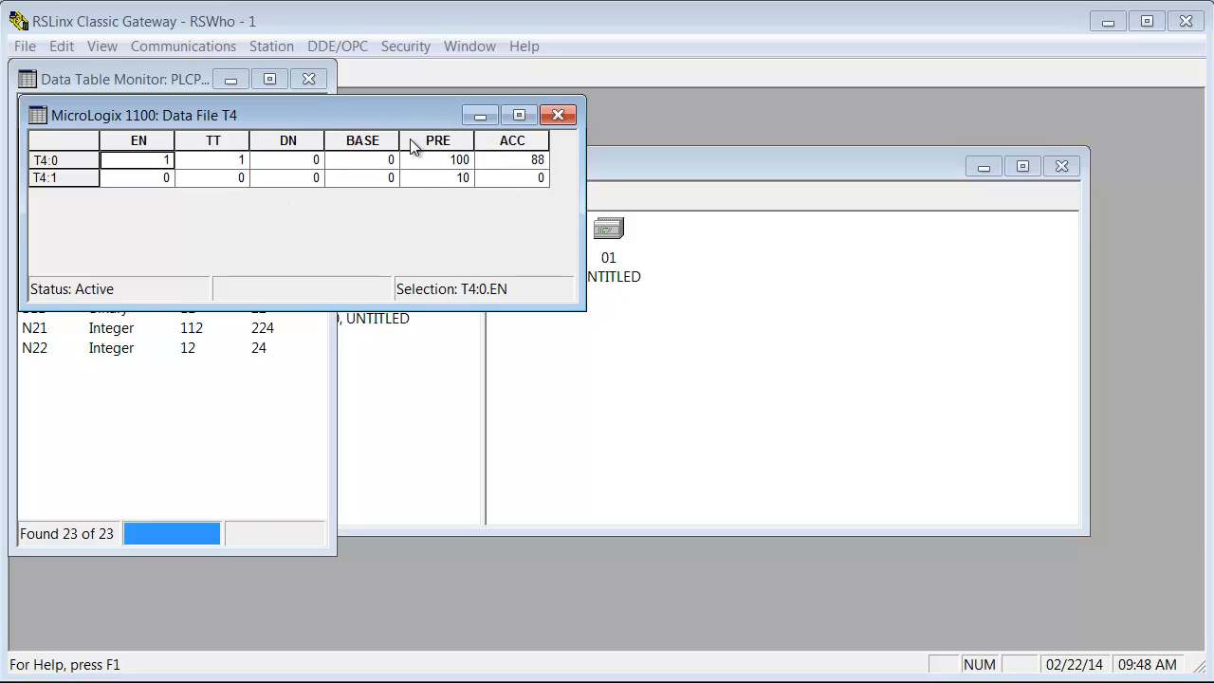
pyautogui.moveTo(389, 117); pyautogui.dragTo(999, 82)
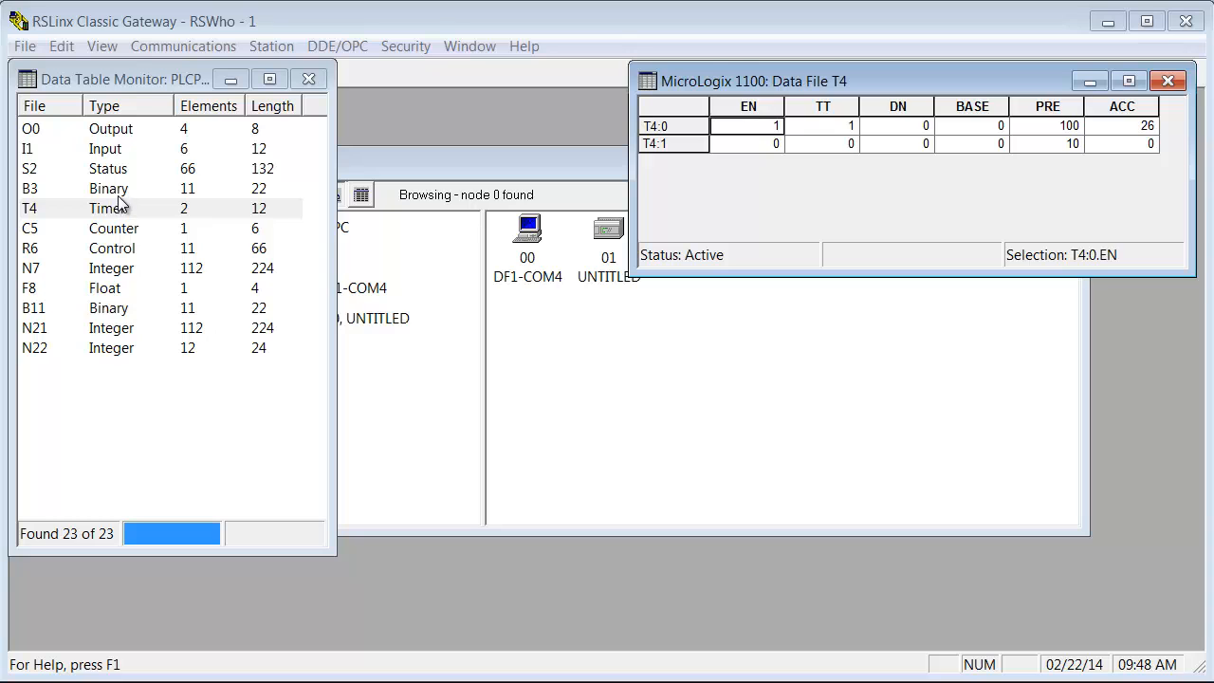
pyautogui.doubleClick(103, 127)
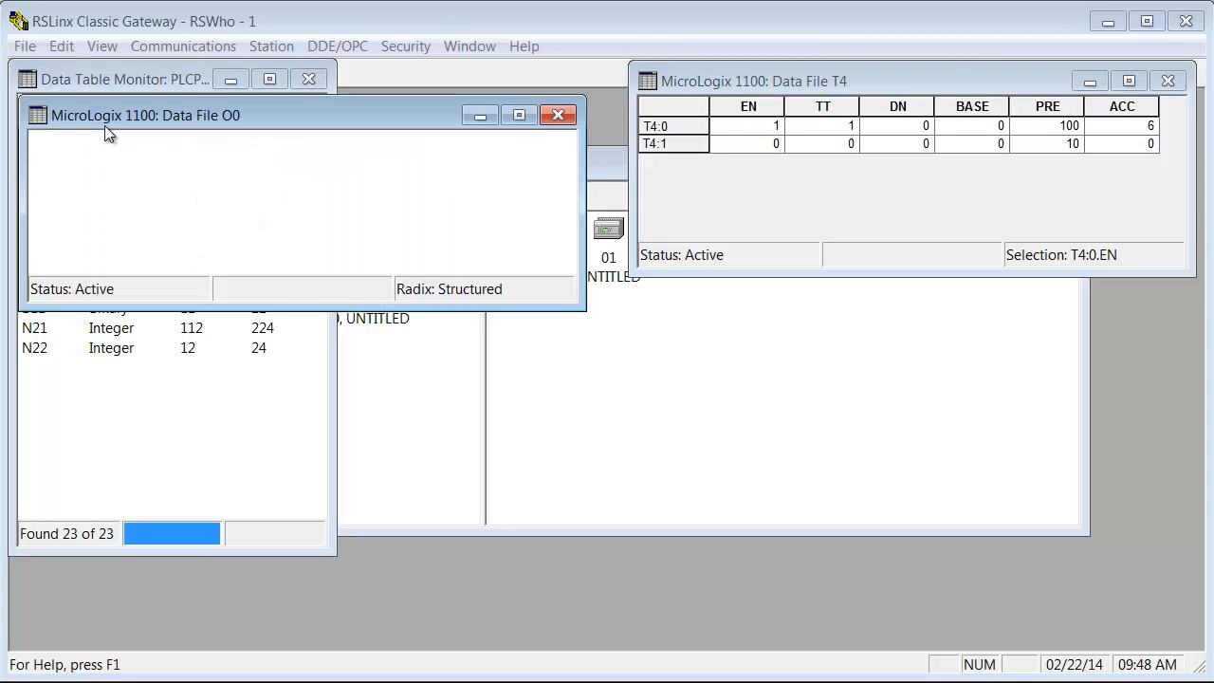
pyautogui.moveTo(393, 116); pyautogui.dragTo(995, 187)
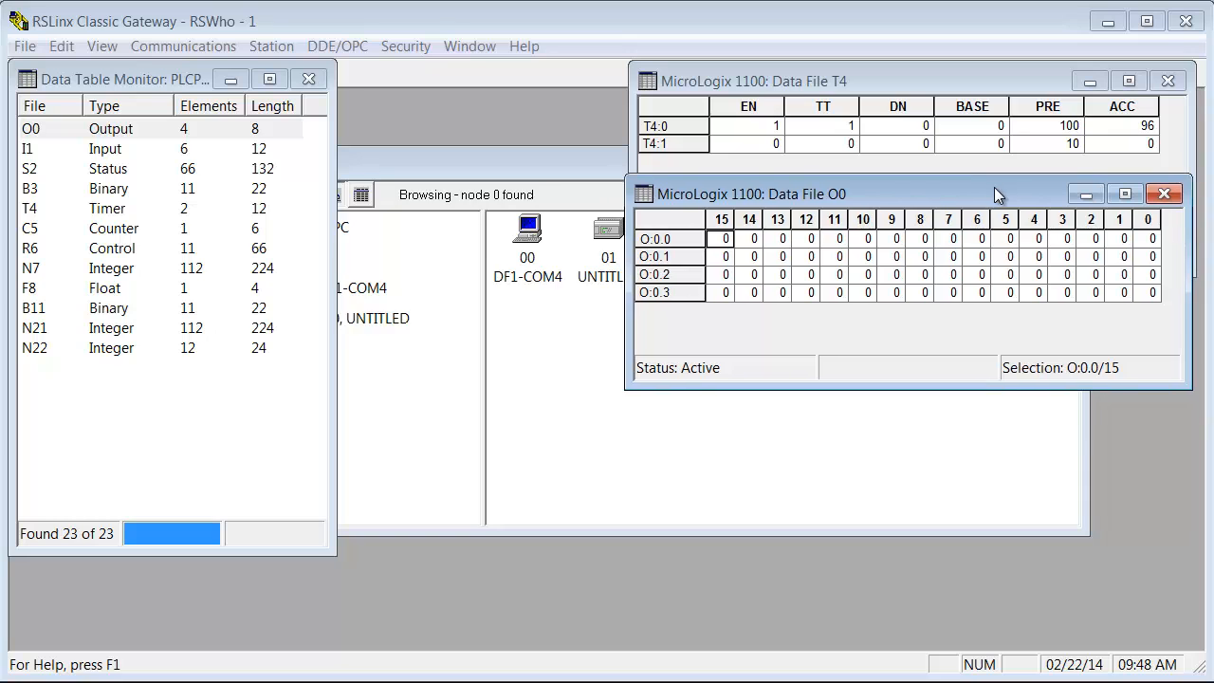
pyautogui.doubleClick(106, 149)
pyautogui.moveTo(379, 114); pyautogui.dragTo(896, 338)
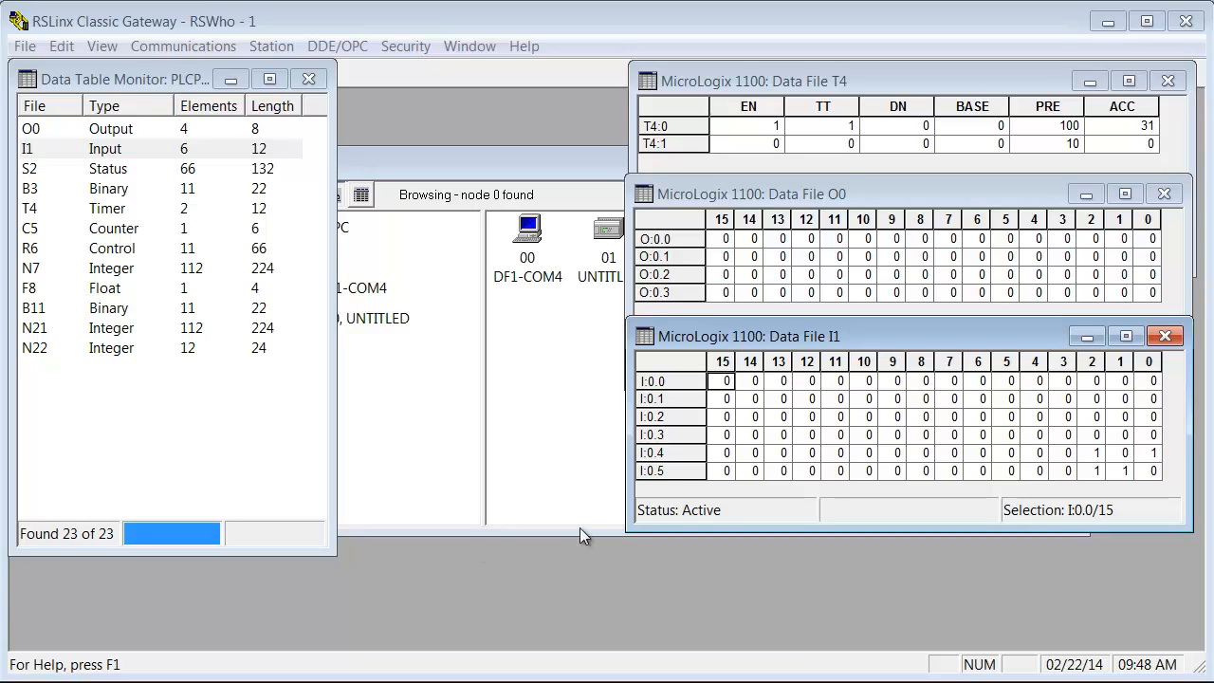
# Step: Close the T4, O0 and I1 data file windows and the data file list, and return to the online help
pyautogui.click(1168, 81)
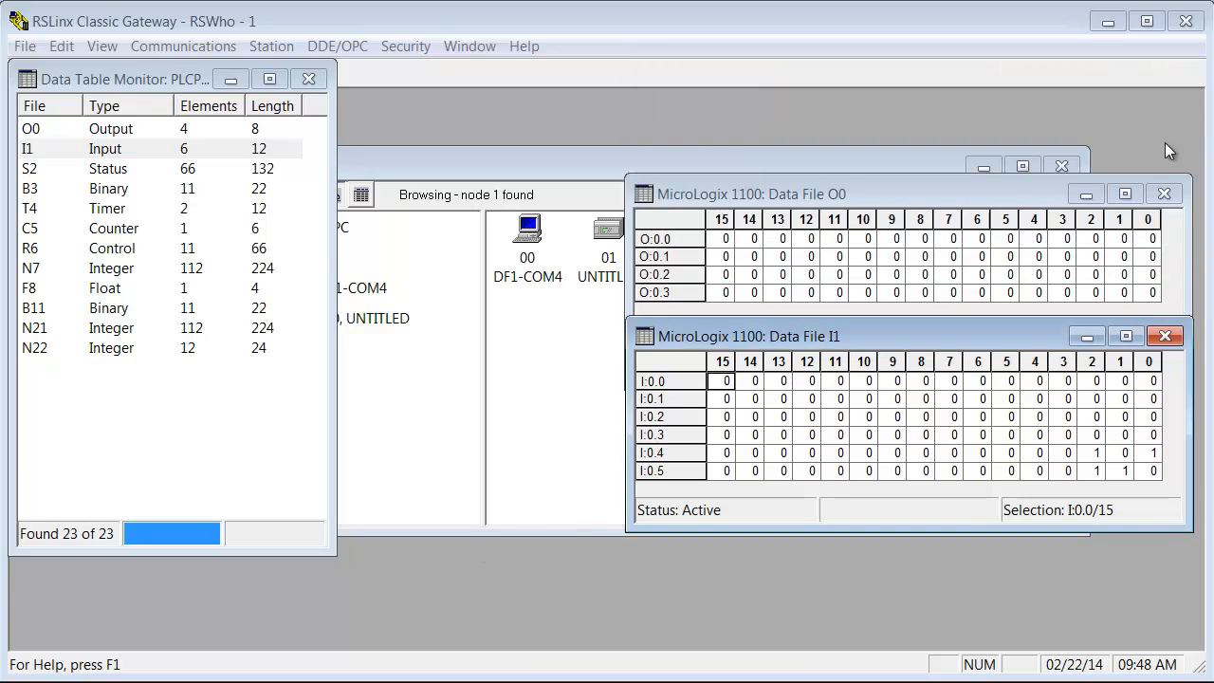
pyautogui.click(1164, 193)
pyautogui.click(1165, 336)
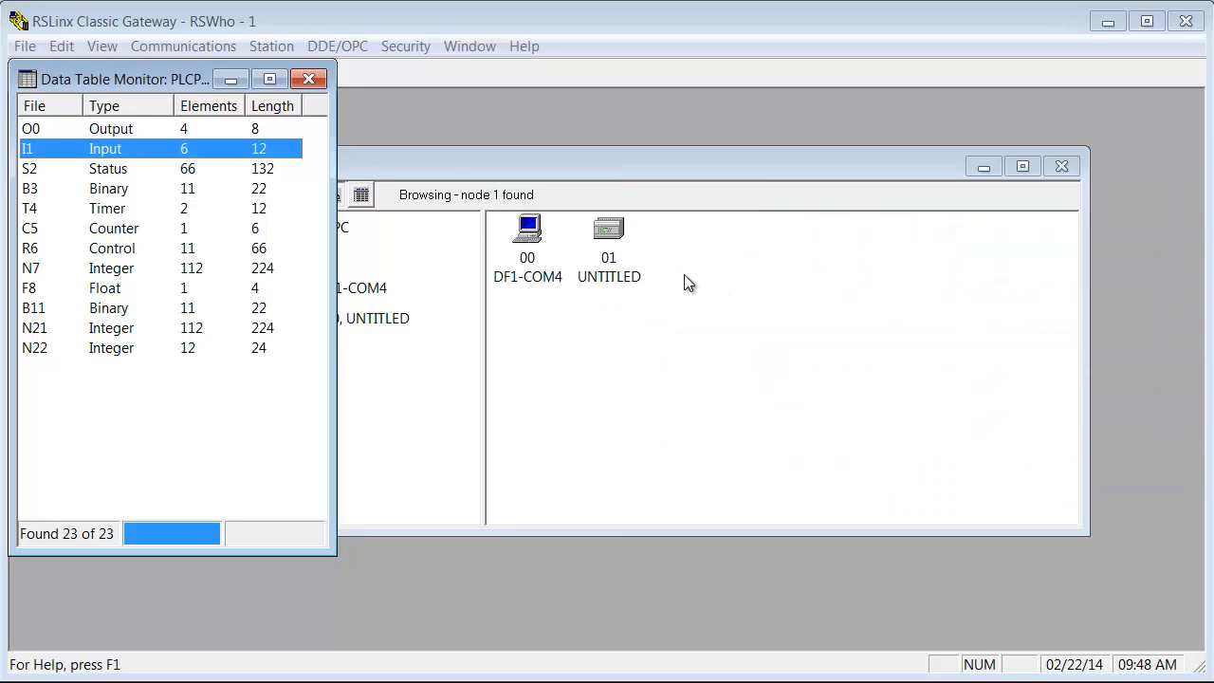
pyautogui.click(308, 79)
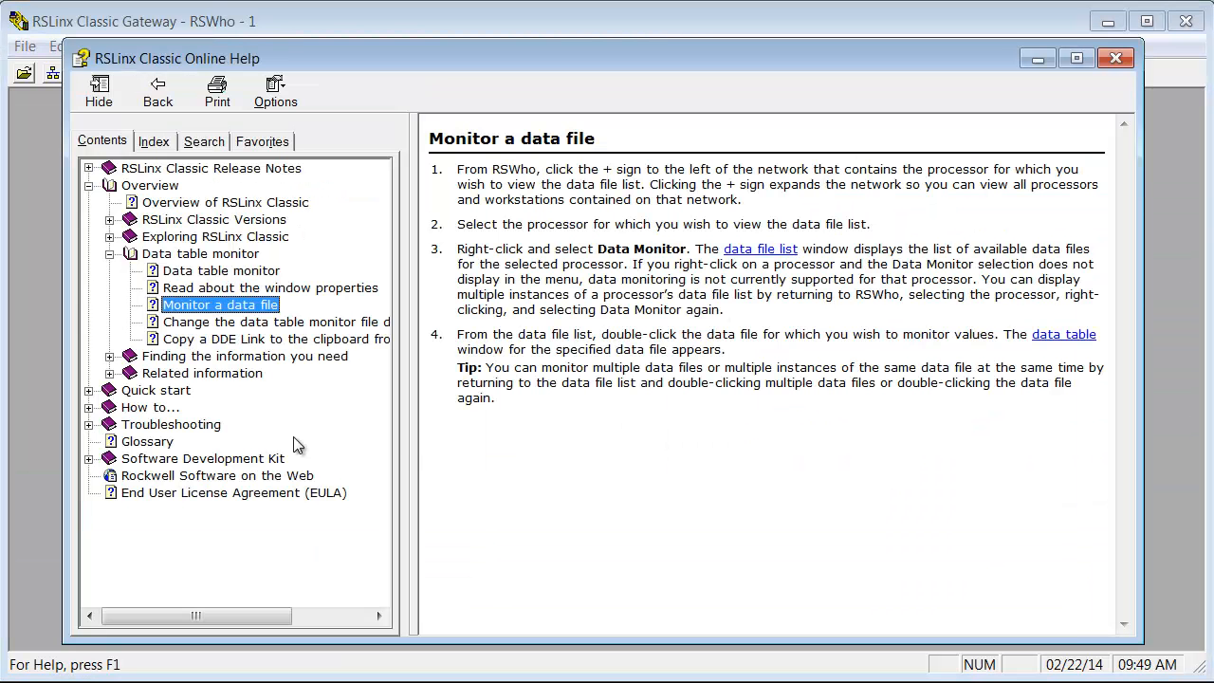
# Step: Open the Data table monitor help topic and add it to the favorites
pyautogui.click(177, 254)
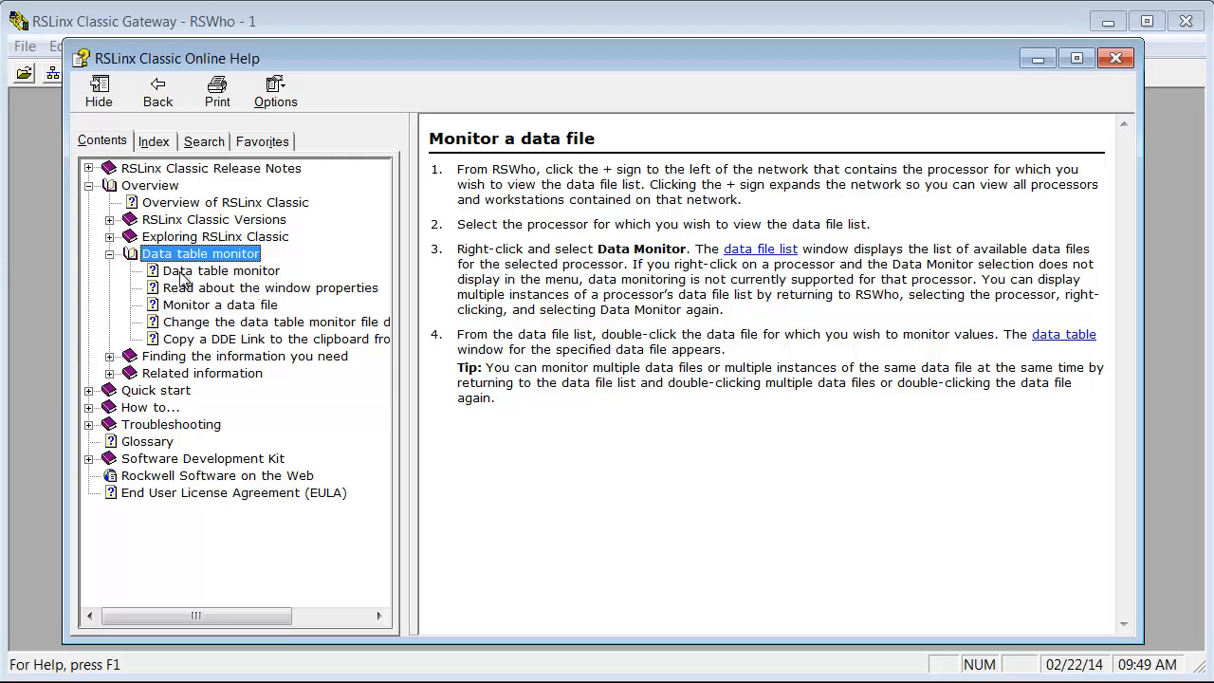
pyautogui.click(184, 273)
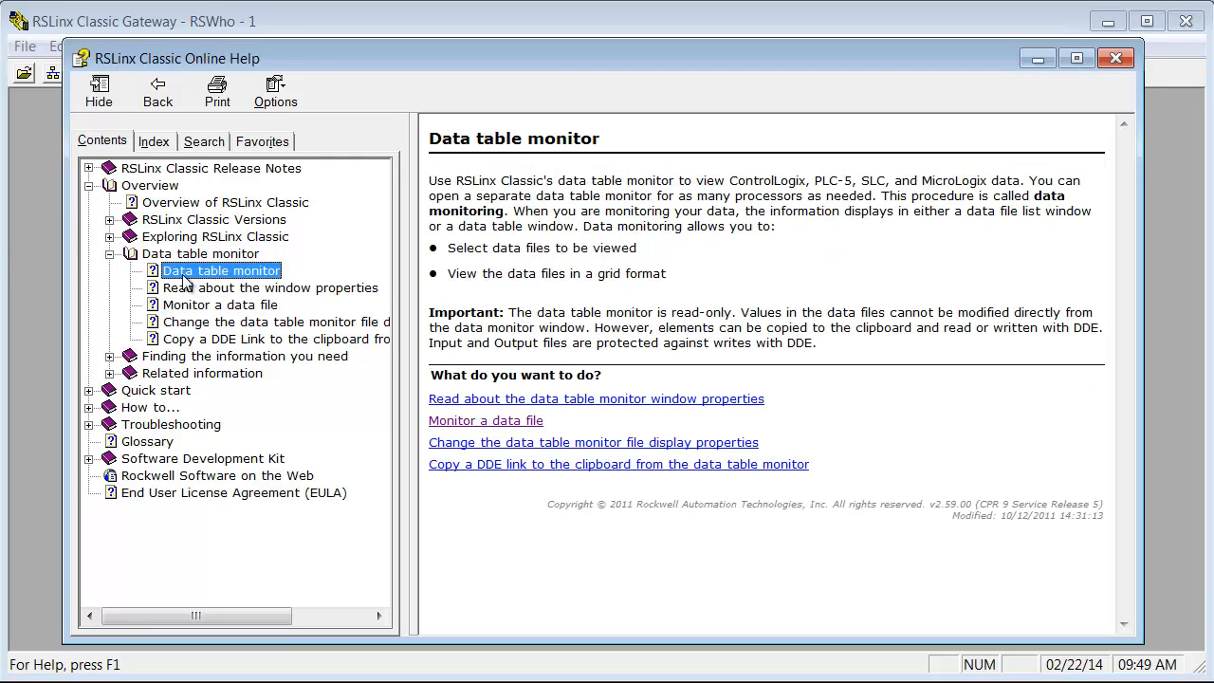
pyautogui.click(249, 142)
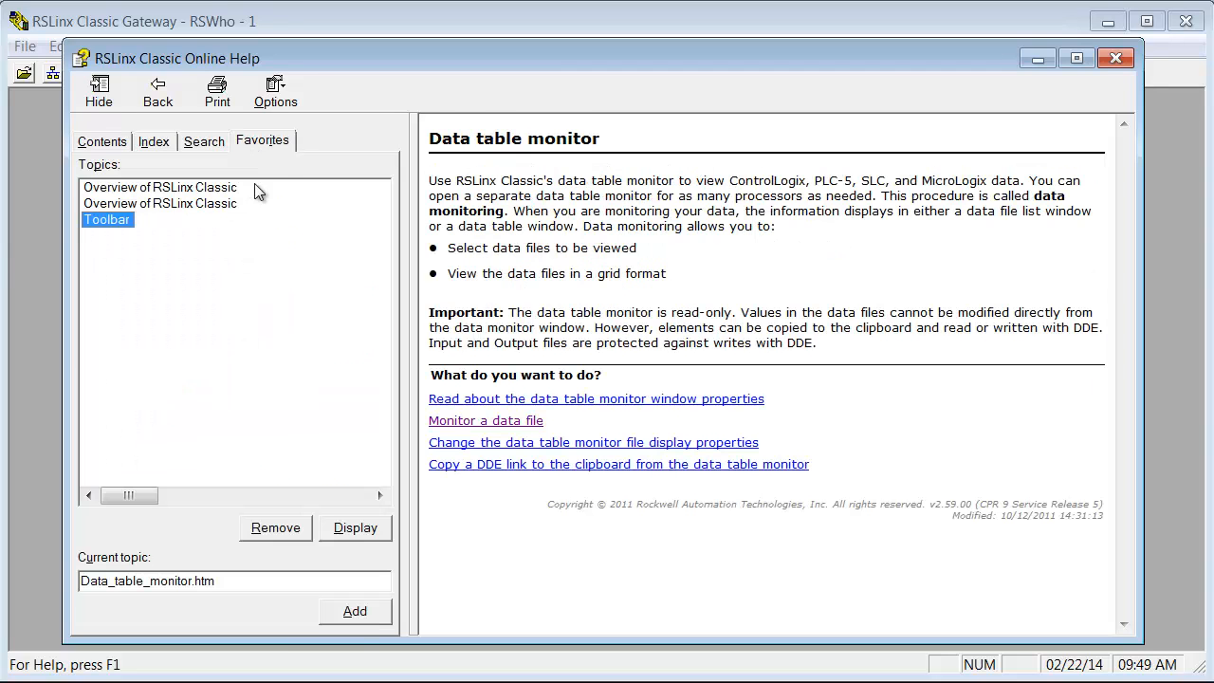
pyautogui.click(359, 613)
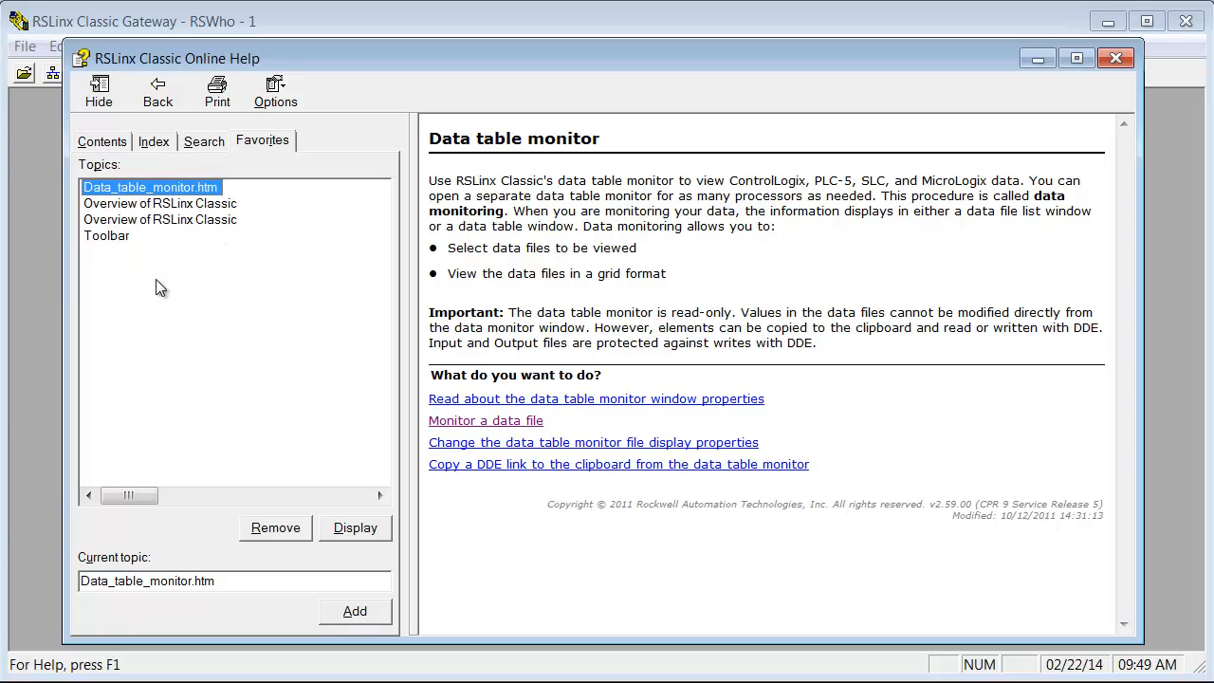
# Step: Return to the help contents, collapse the Overview book and read the Quick start topics Configure a driver, Configure a topic and Copy a link
pyautogui.click(102, 143)
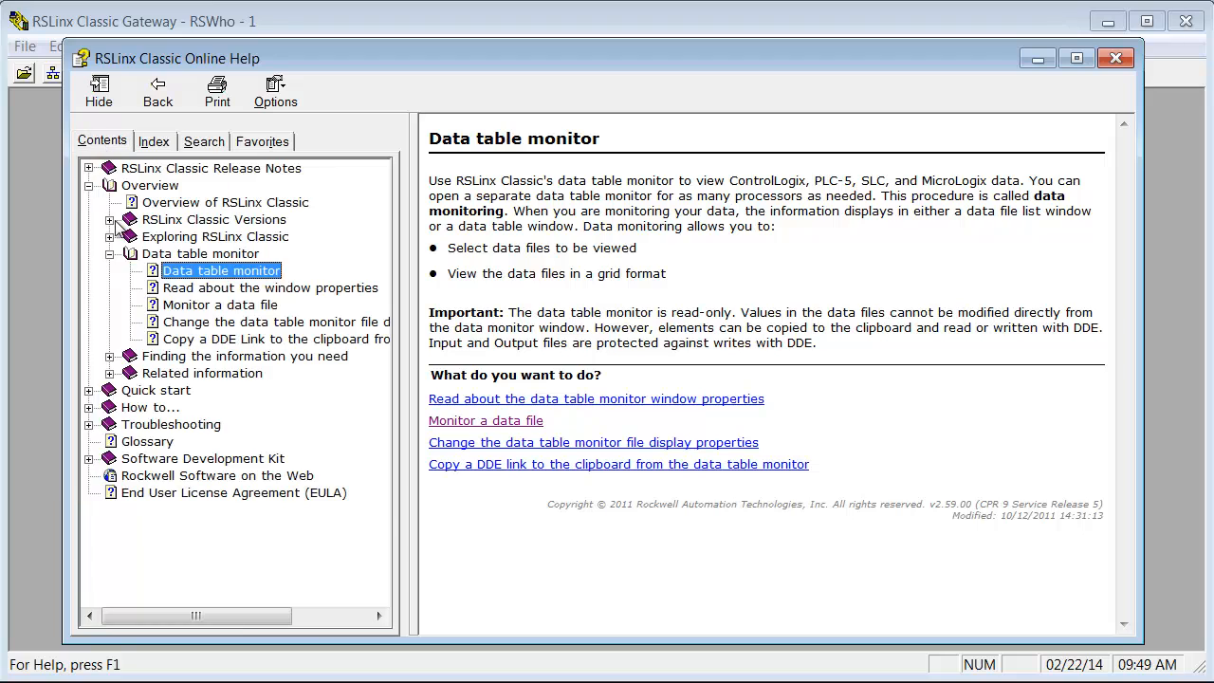
pyautogui.click(109, 253)
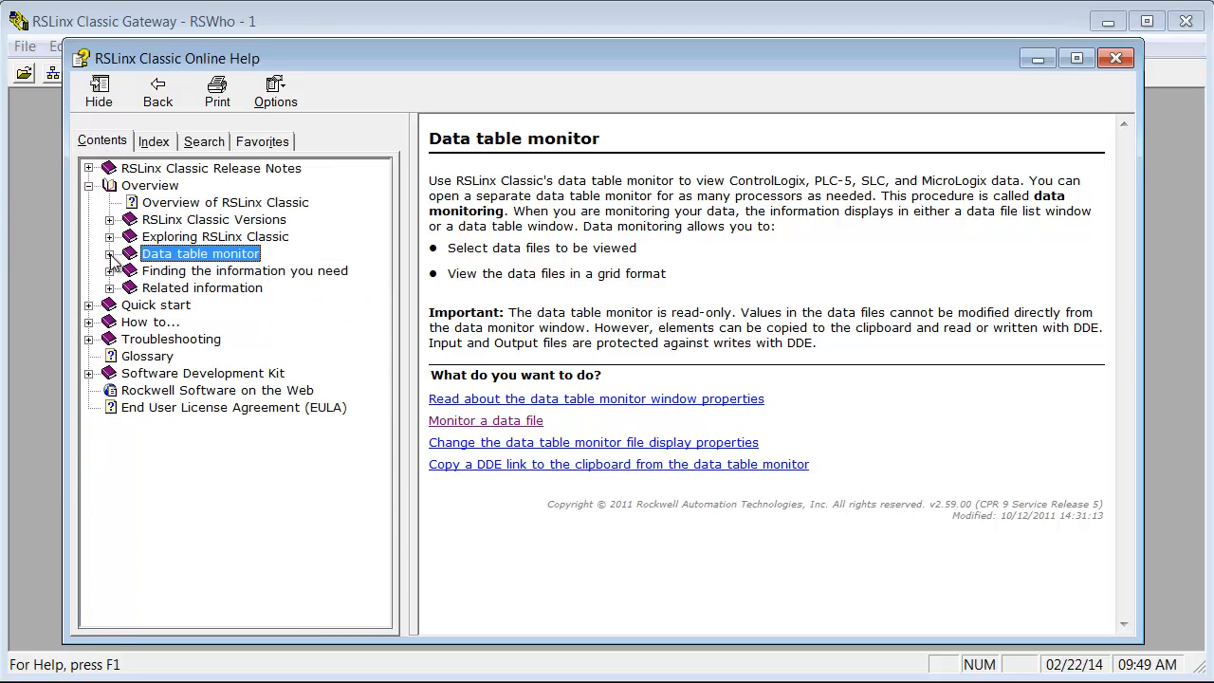
pyautogui.click(89, 186)
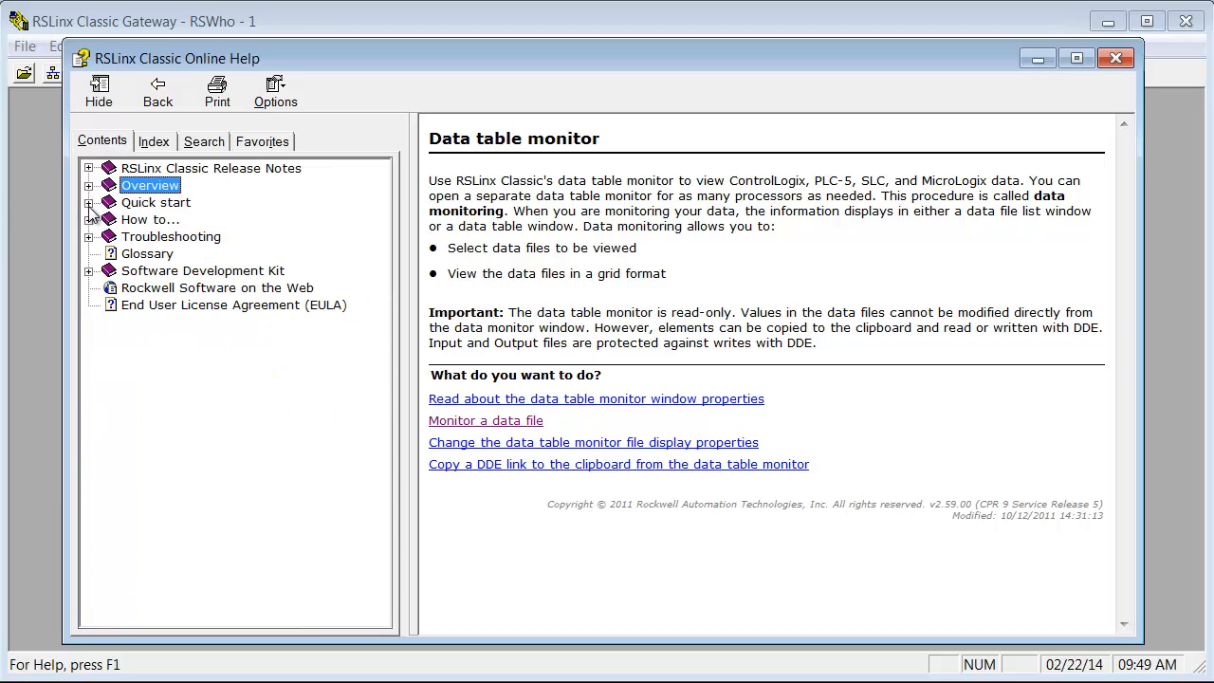
pyautogui.click(88, 203)
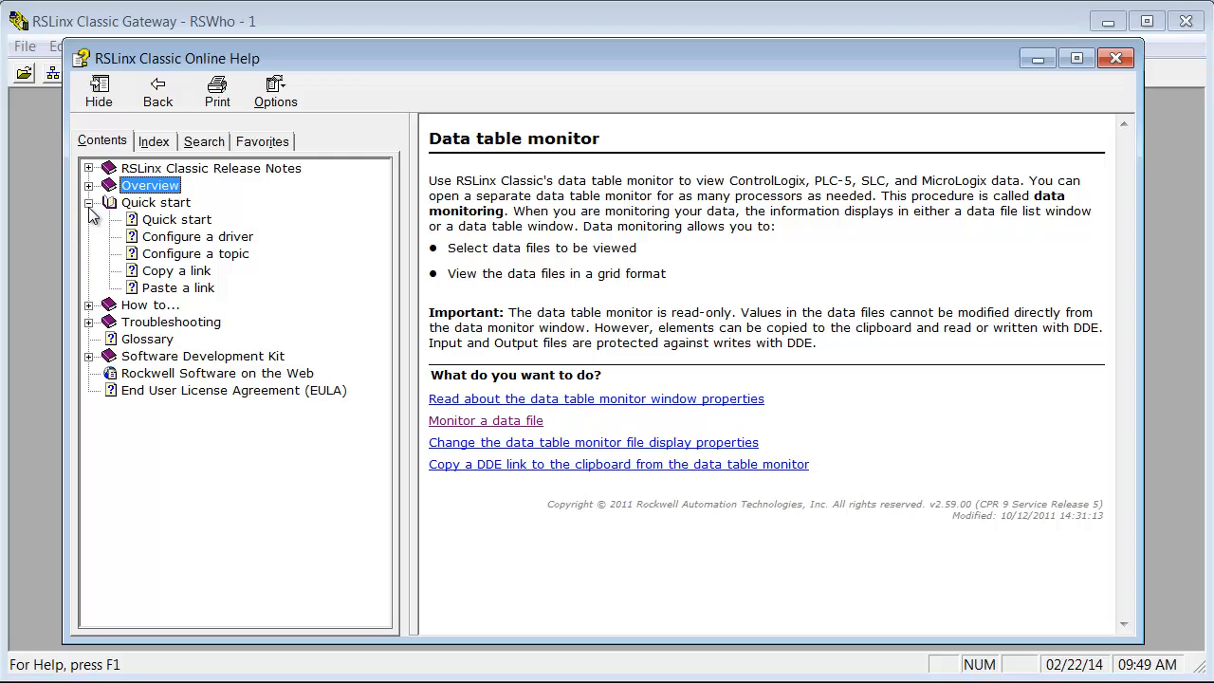
pyautogui.click(185, 239)
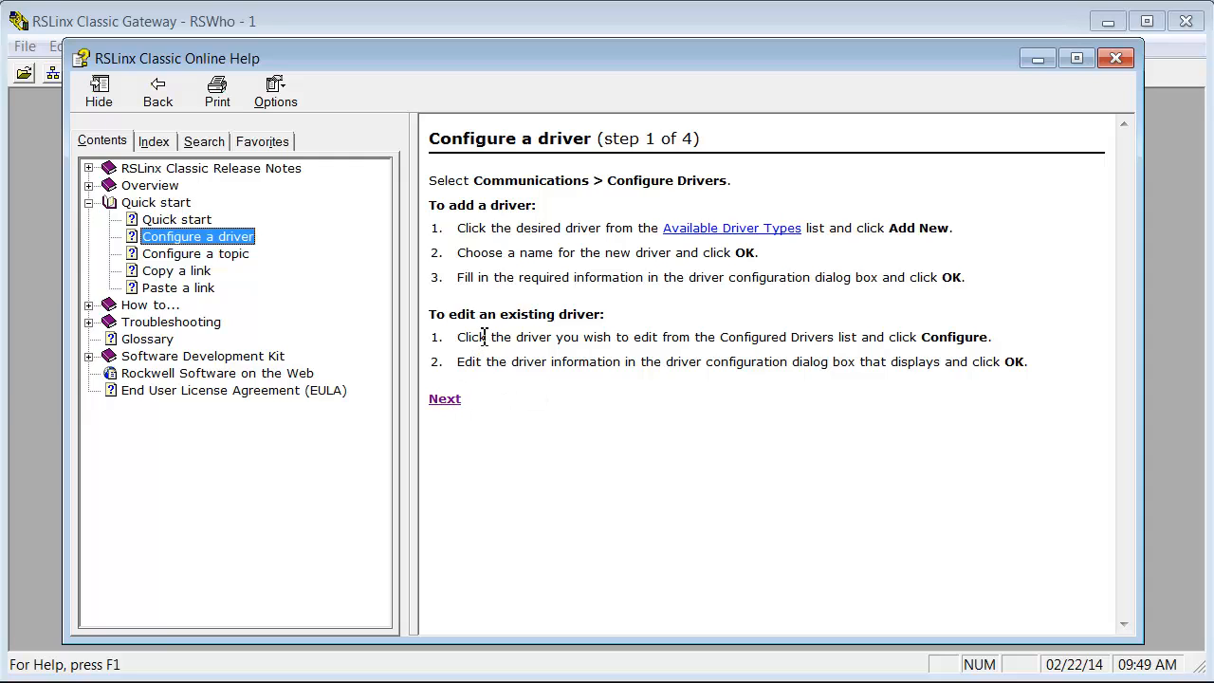
pyautogui.click(443, 402)
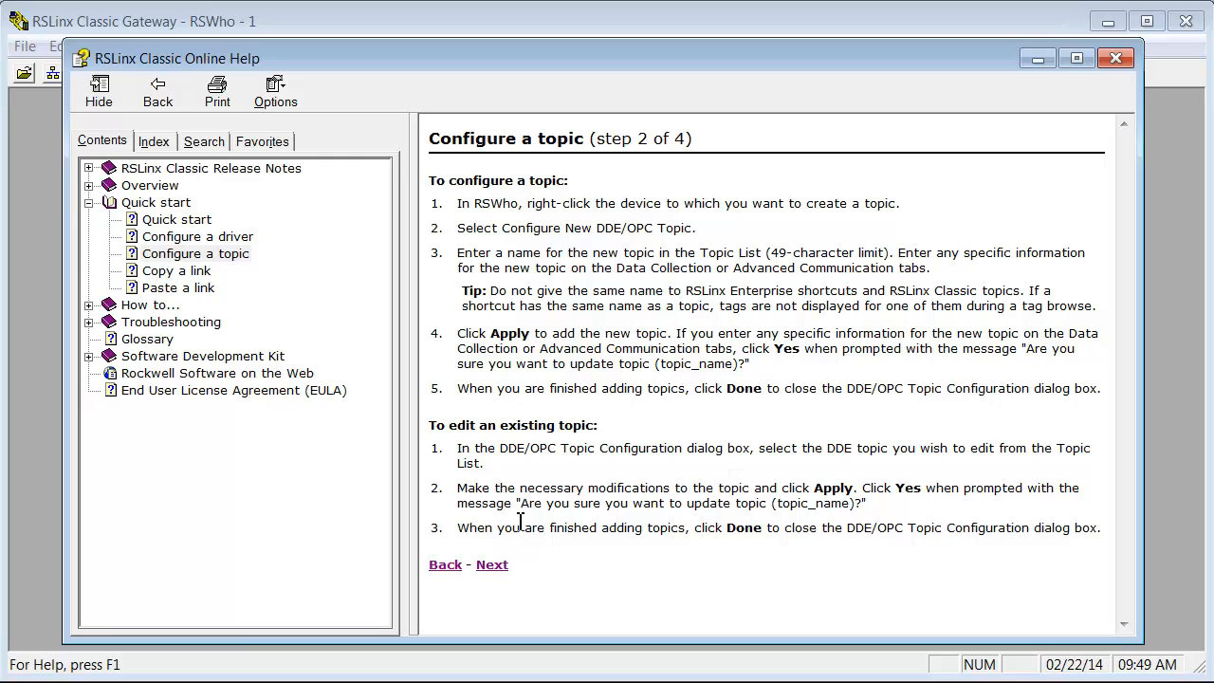
pyautogui.click(163, 275)
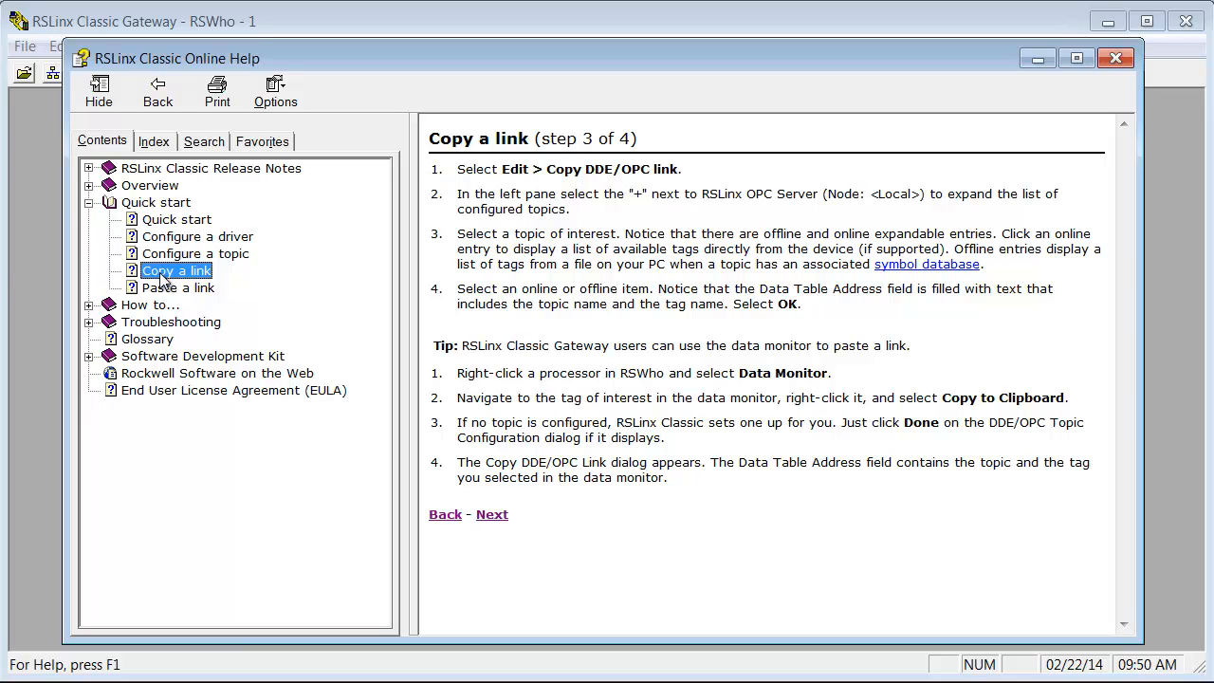
# Step: Collapse Quick start, look through the How to... book including Install and start RSLinx Classic, and expand the Troubleshooting book
pyautogui.click(88, 202)
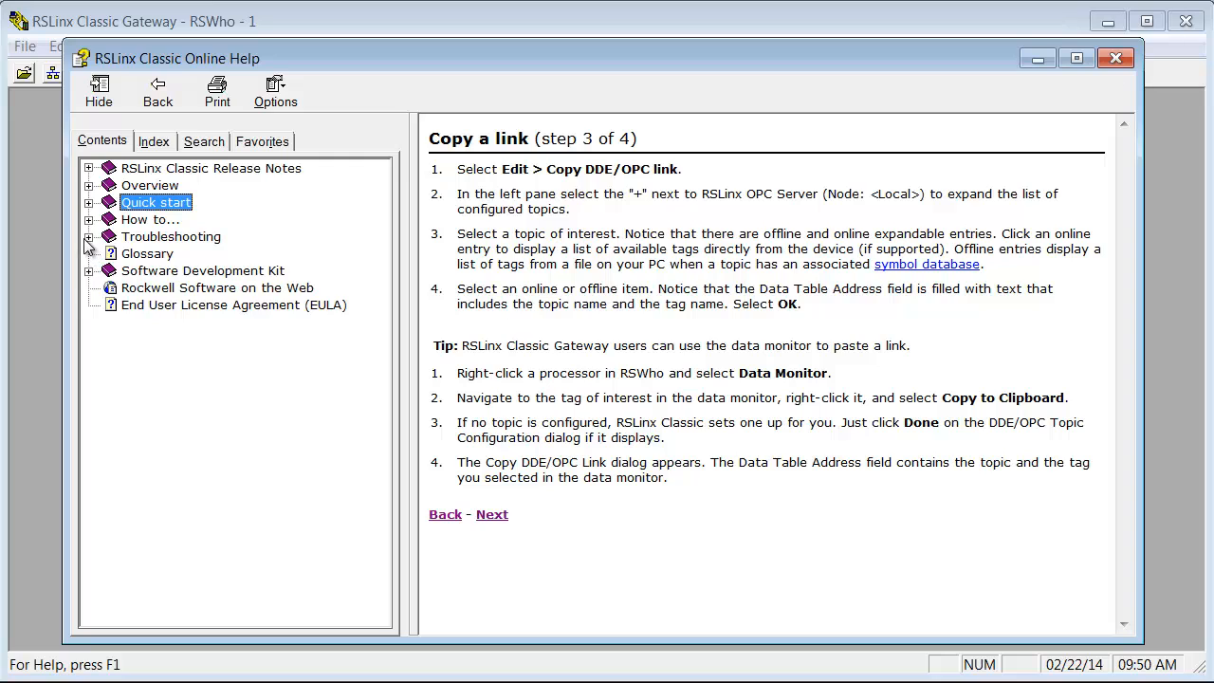
pyautogui.click(89, 220)
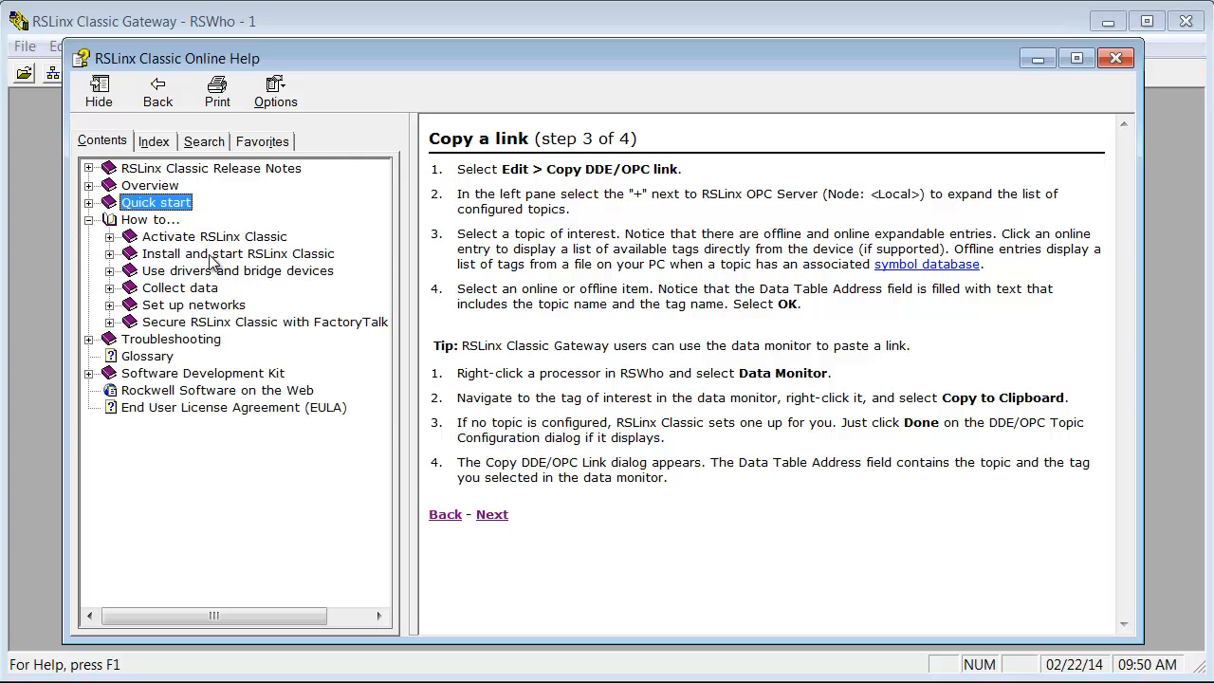
pyautogui.click(110, 254)
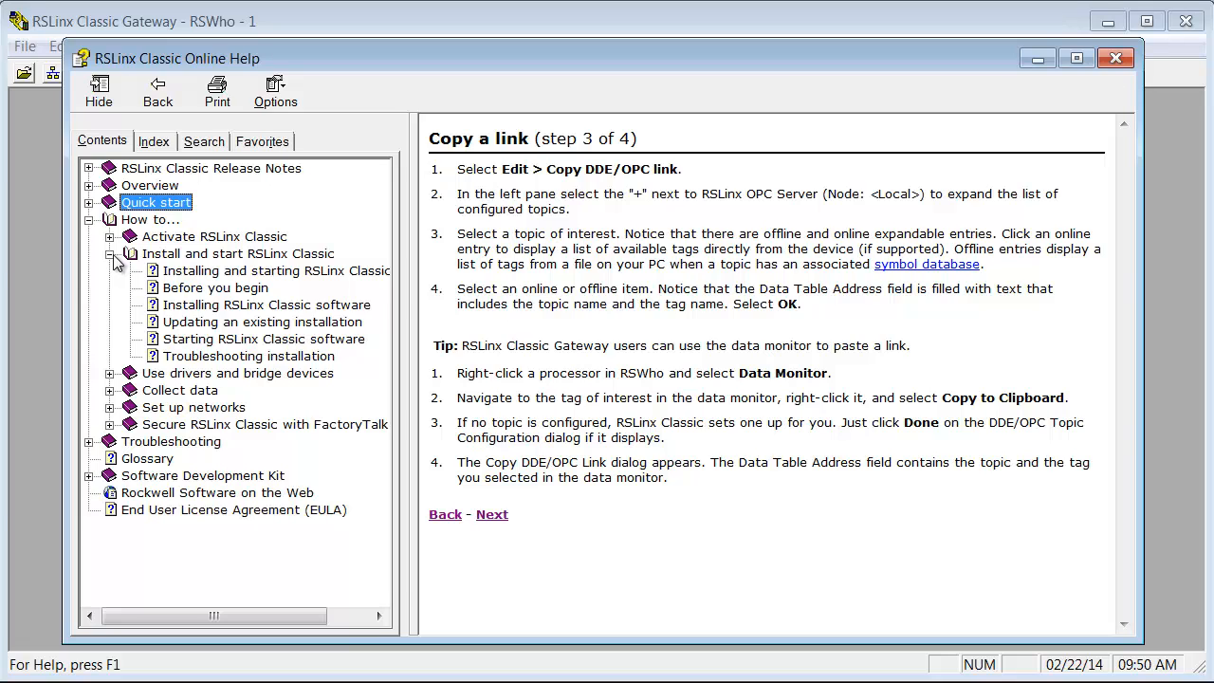
pyautogui.click(110, 254)
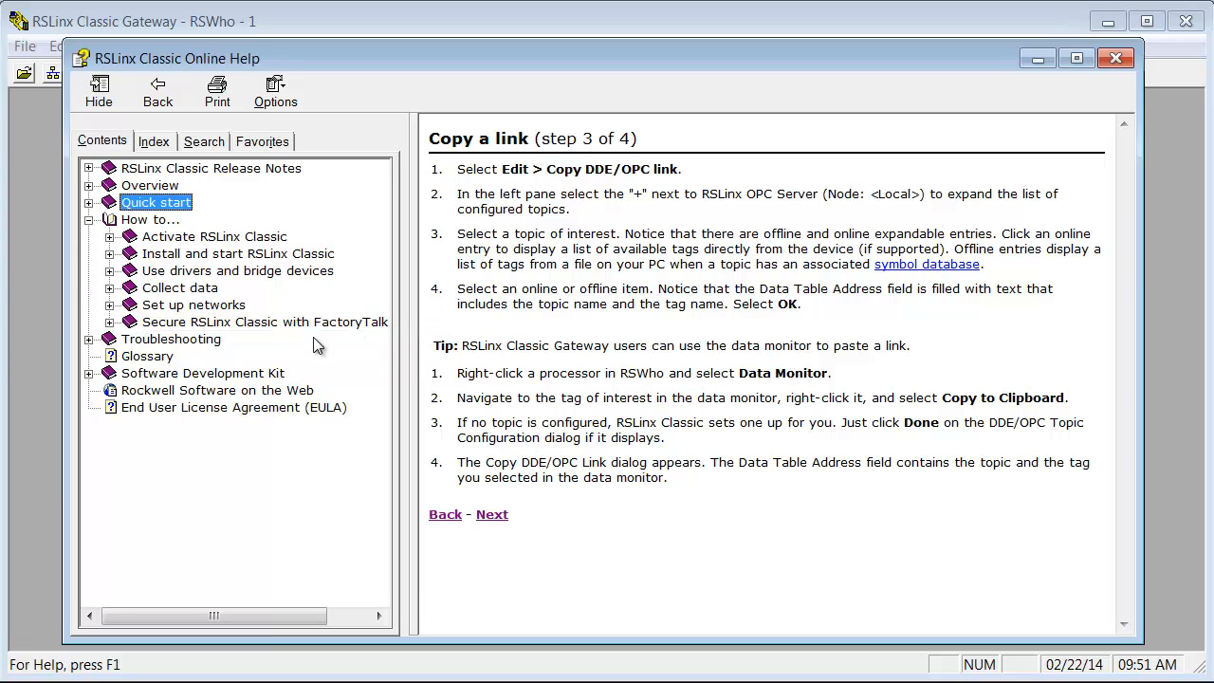
pyautogui.click(88, 340)
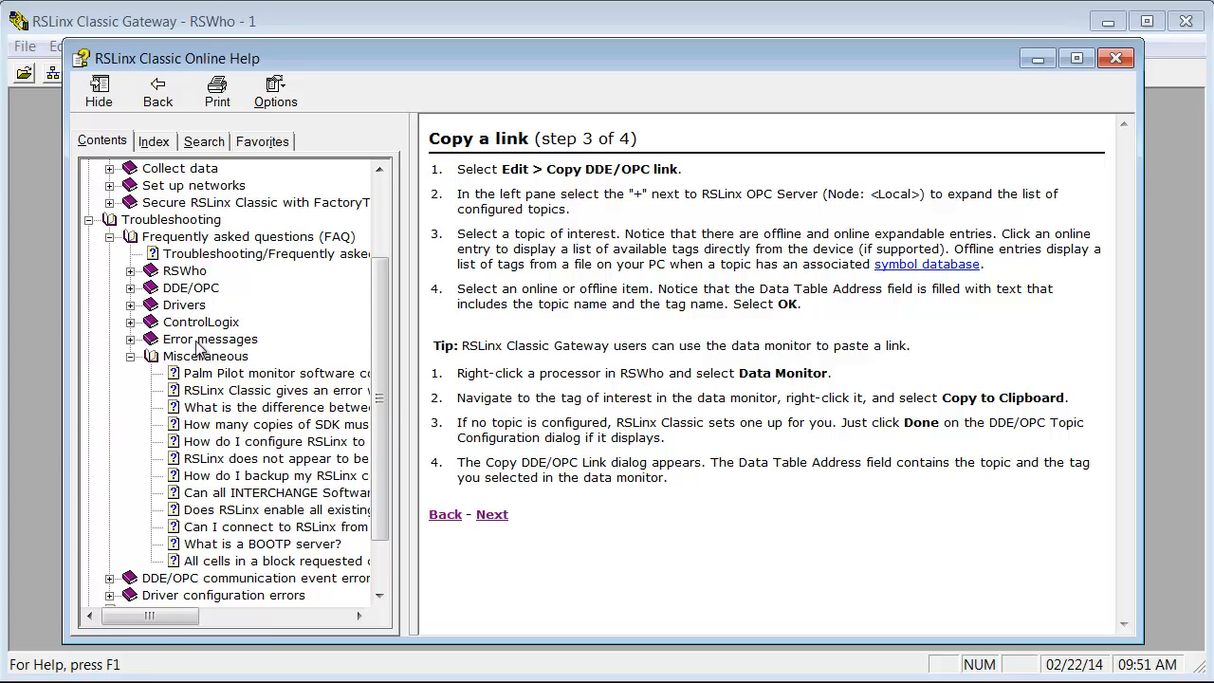
# Step: Look through the Drivers and Error messages FAQ books, widen the contents pane, and examine the Driver configuration errors topics
pyautogui.click(130, 305)
pyautogui.click(130, 305)
pyautogui.click(130, 338)
pyautogui.moveTo(382, 480); pyautogui.dragTo(388, 528)
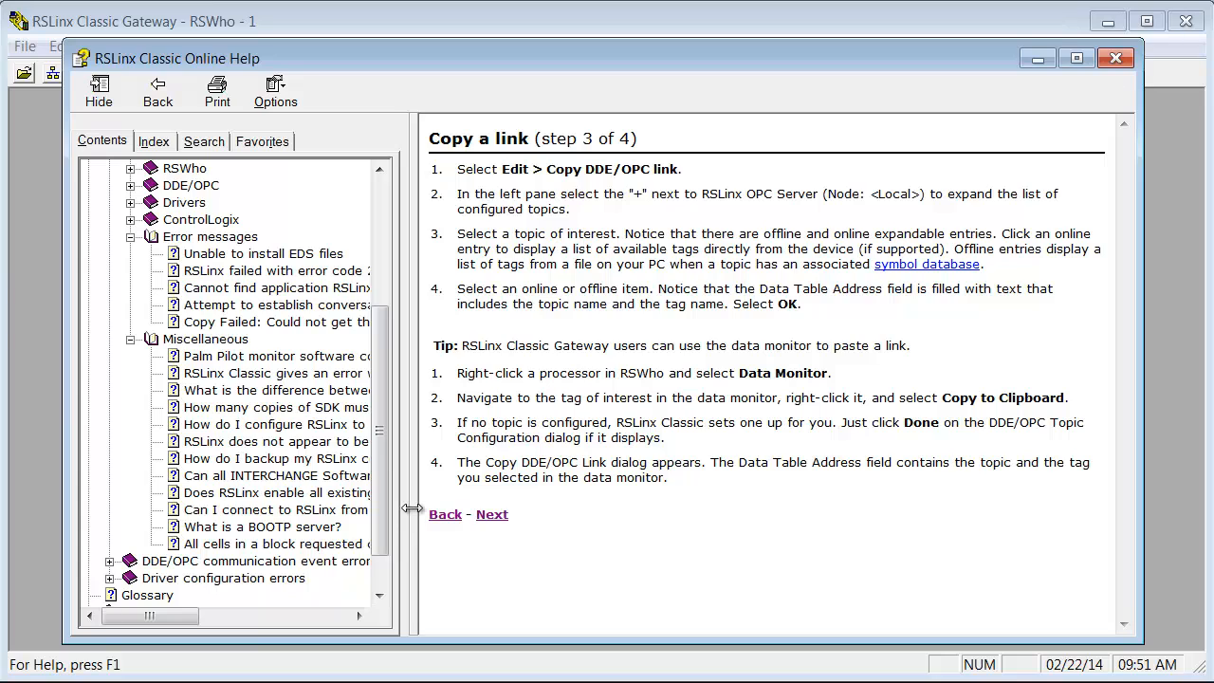
pyautogui.moveTo(406, 509); pyautogui.dragTo(475, 510)
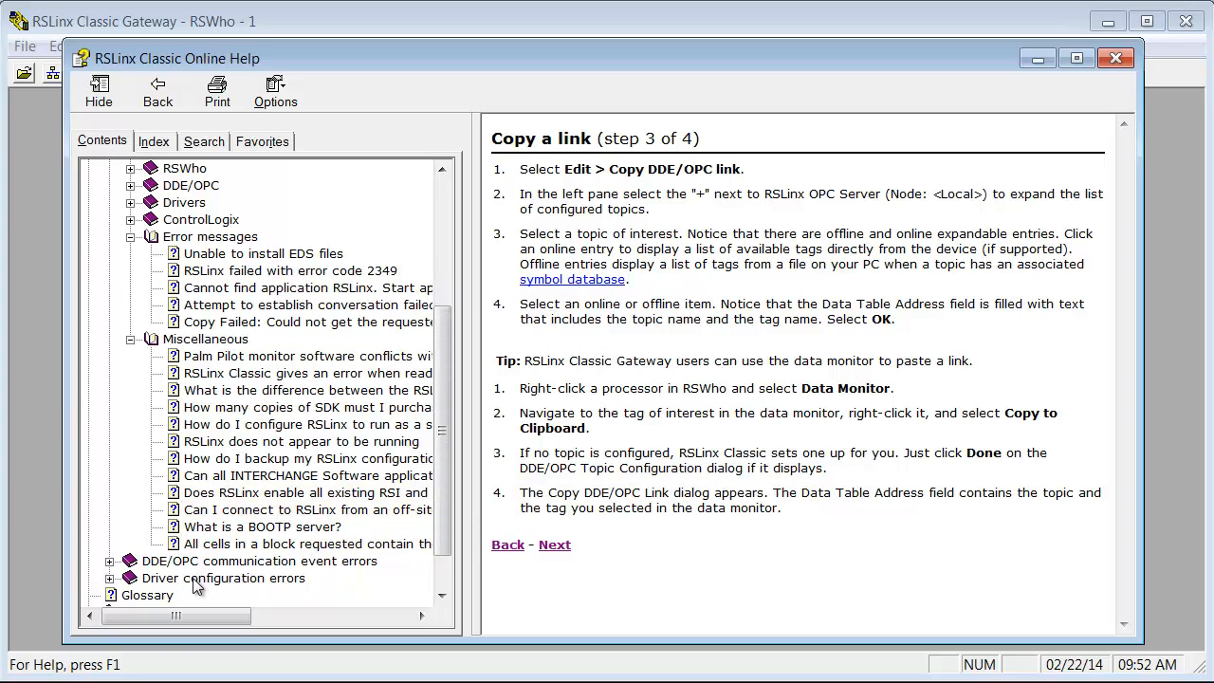
pyautogui.click(109, 577)
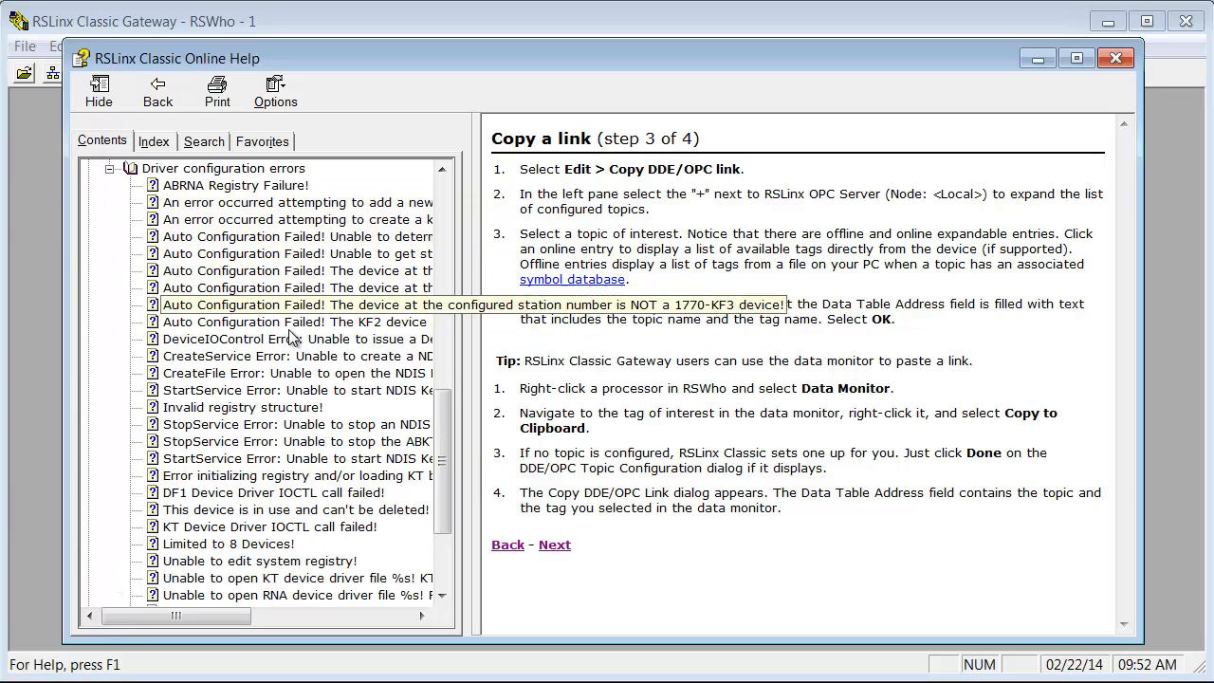
pyautogui.moveTo(446, 502)
pyautogui.mouseDown()
pyautogui.moveTo(445, 542)
pyautogui.moveTo(447, 313)
pyautogui.moveTo(454, 505)
pyautogui.mouseUp()
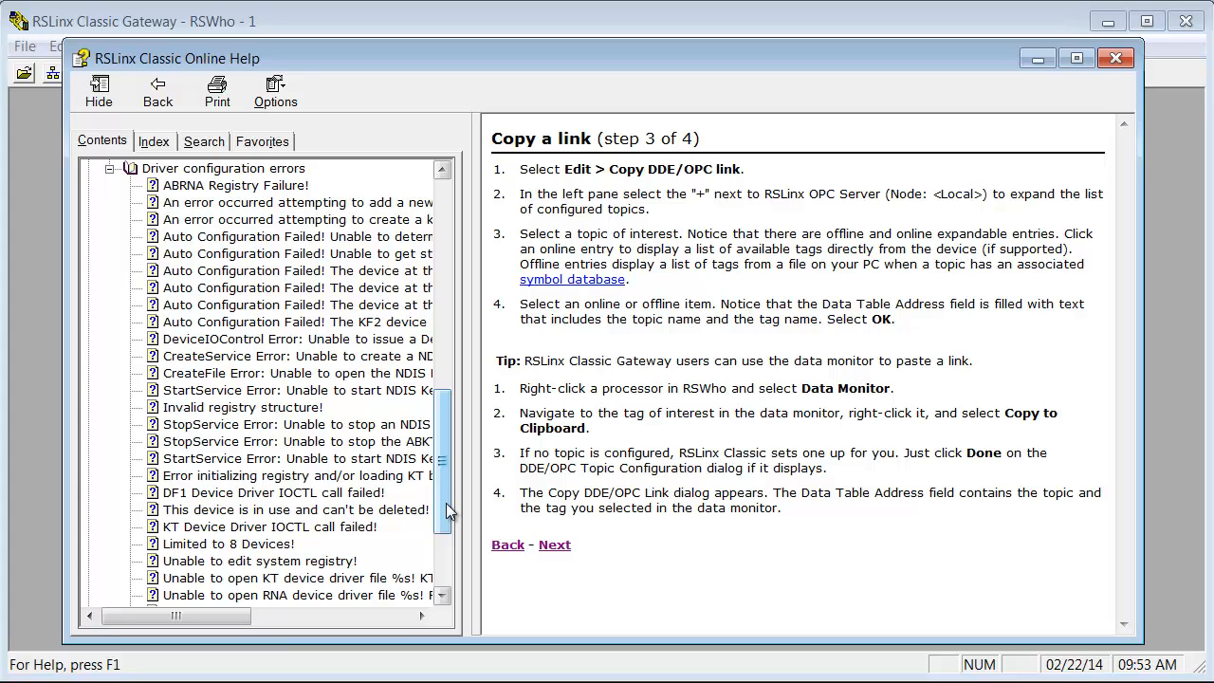
# Step: Collapse Driver configuration errors, then widen the contents pane further to read the Miscellaneous FAQ titles and collapse that book
pyautogui.click(109, 168)
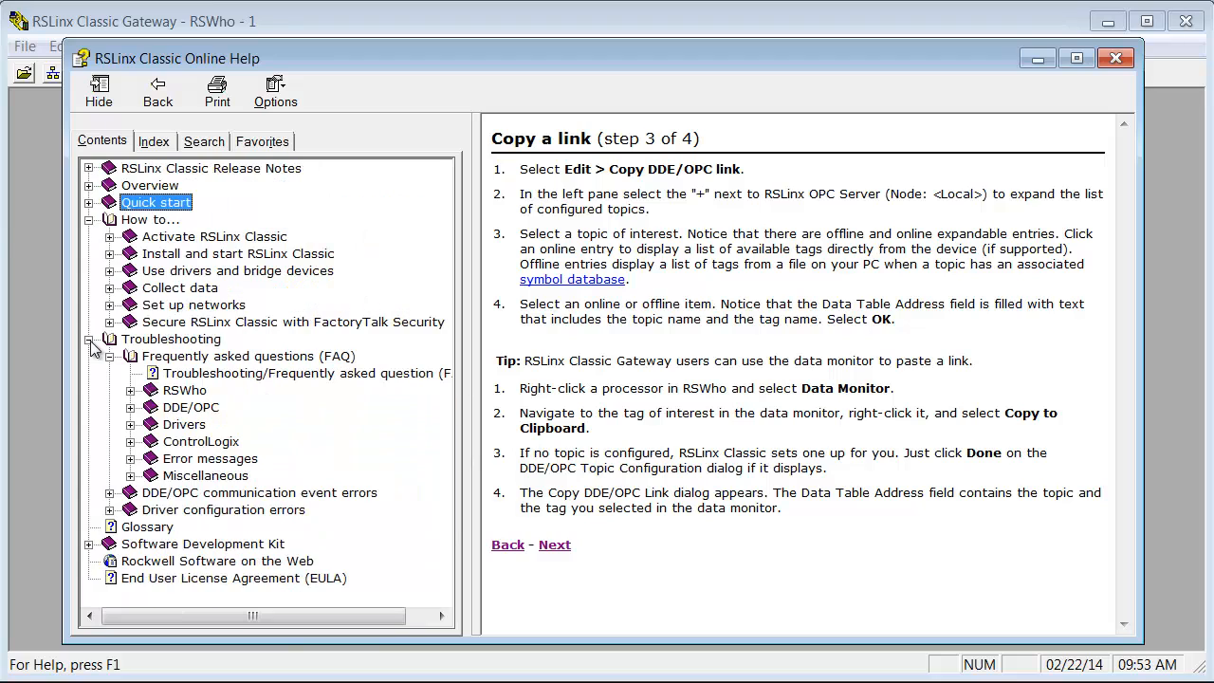
pyautogui.click(130, 476)
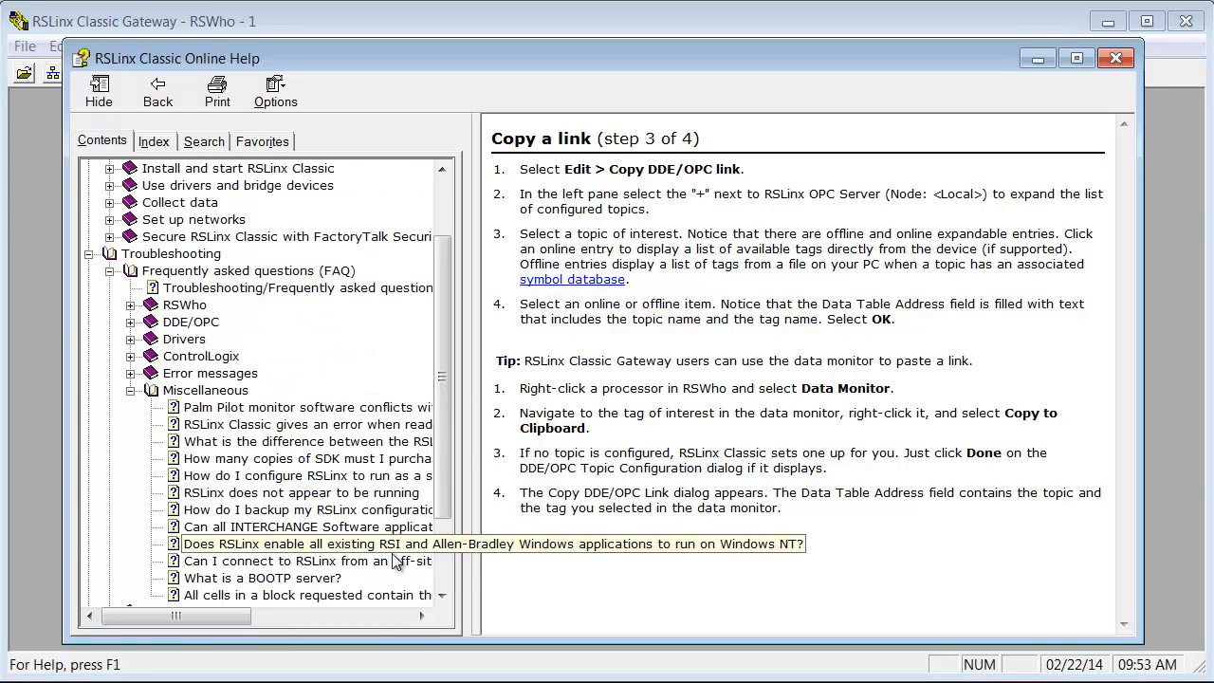
pyautogui.moveTo(471, 545); pyautogui.dragTo(711, 569)
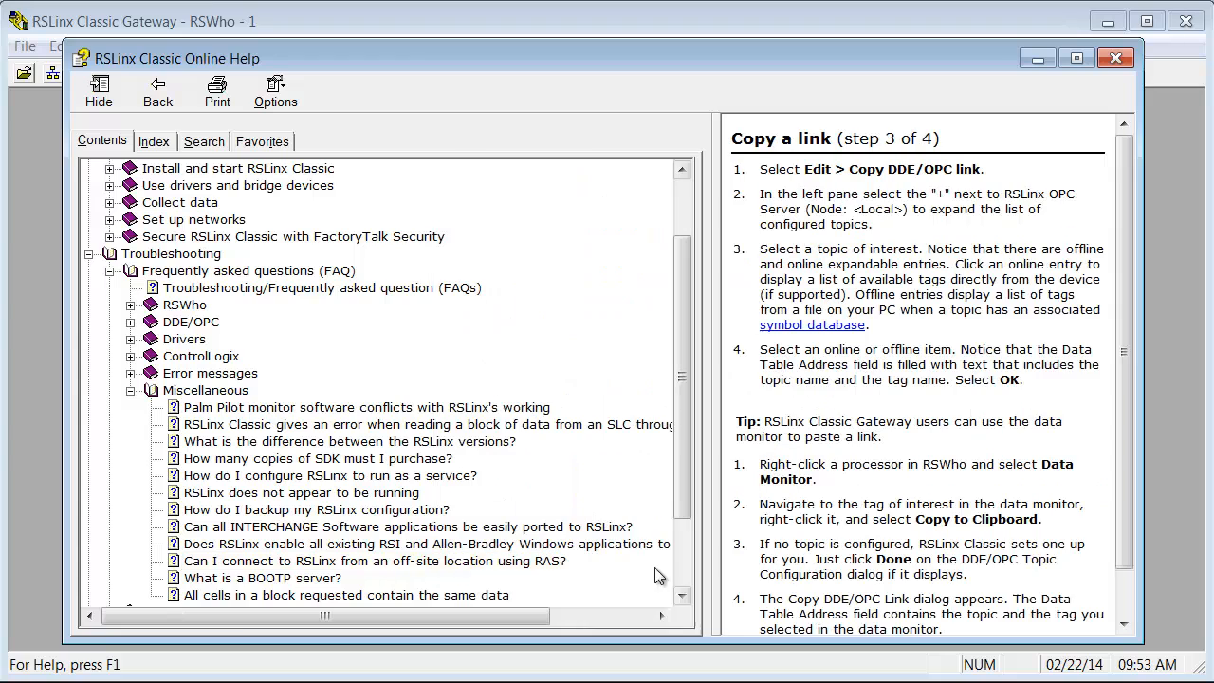
pyautogui.click(129, 390)
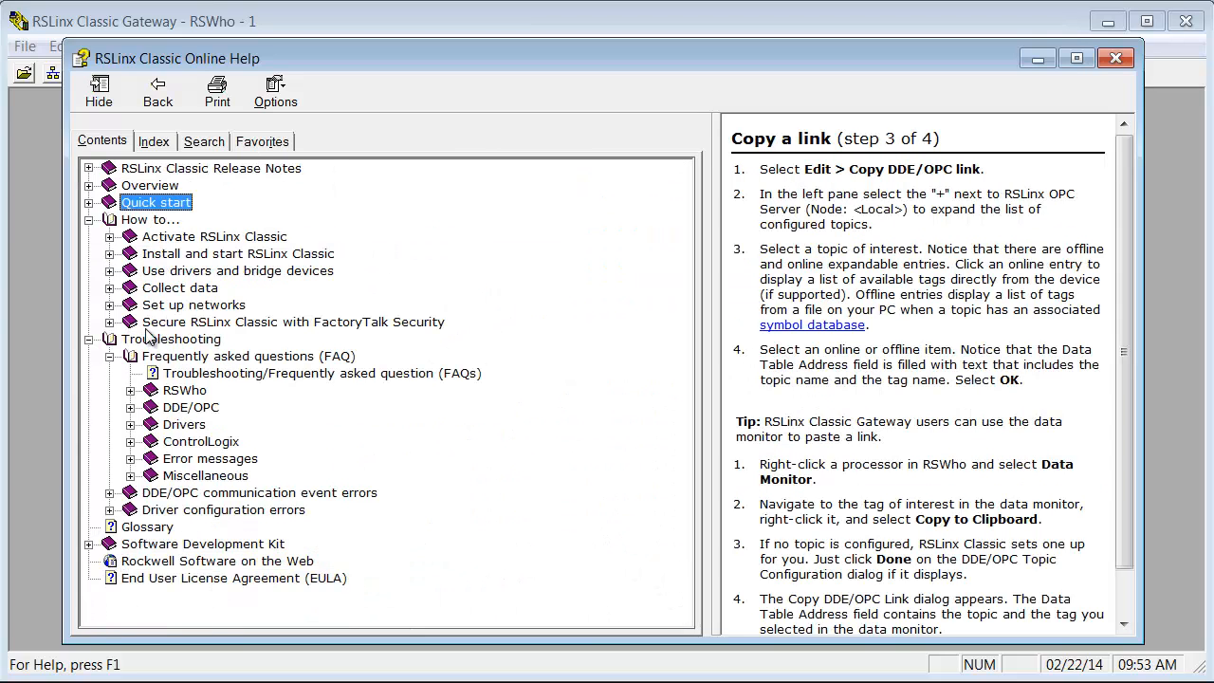
# Step: Collapse the Frequently asked questions (FAQ), Troubleshooting and How to... books and close the online help
pyautogui.click(109, 355)
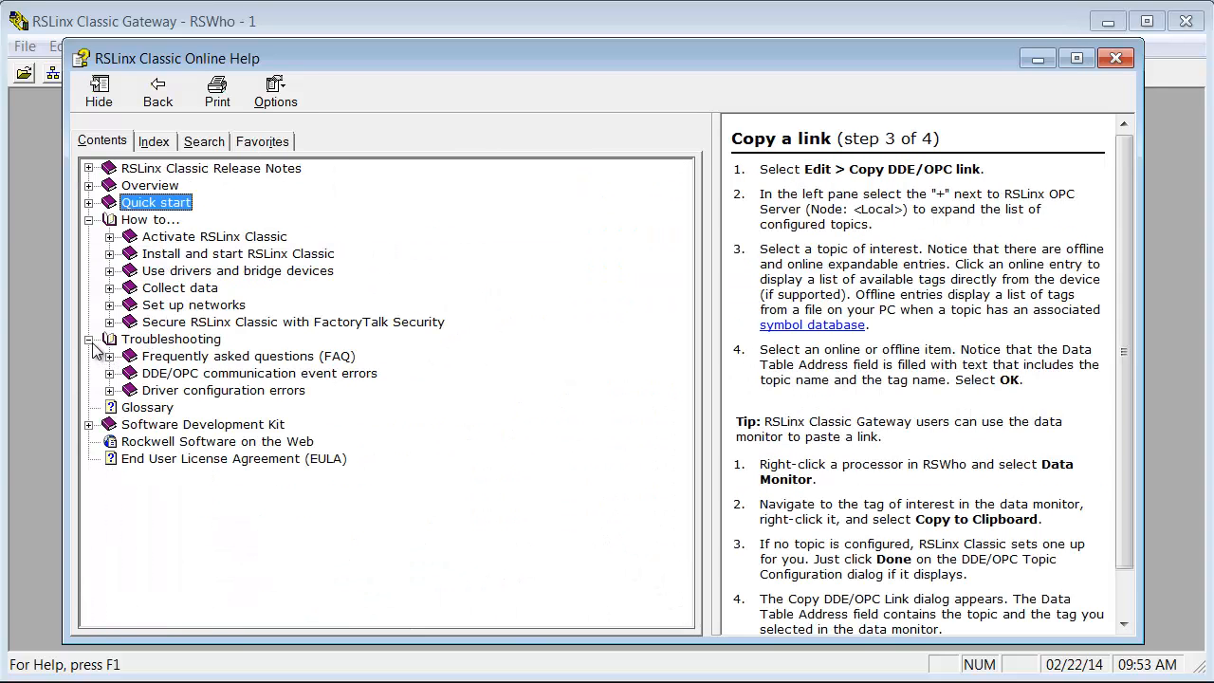
pyautogui.click(89, 339)
pyautogui.click(88, 219)
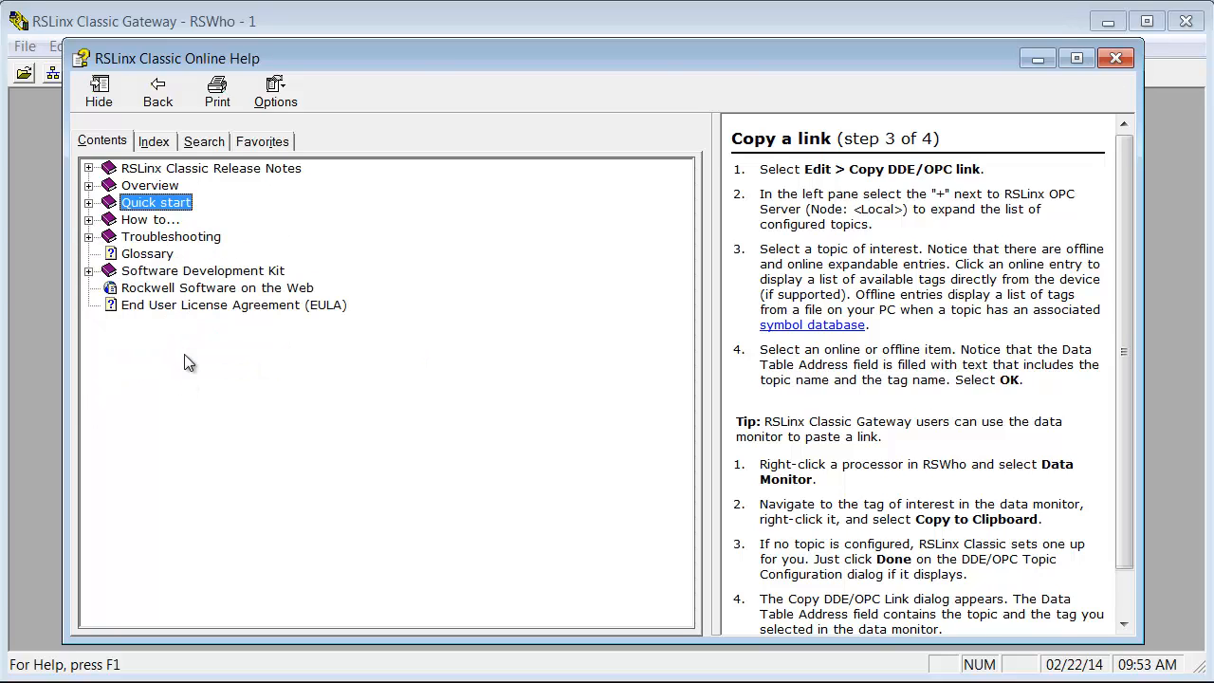
pyautogui.click(1113, 59)
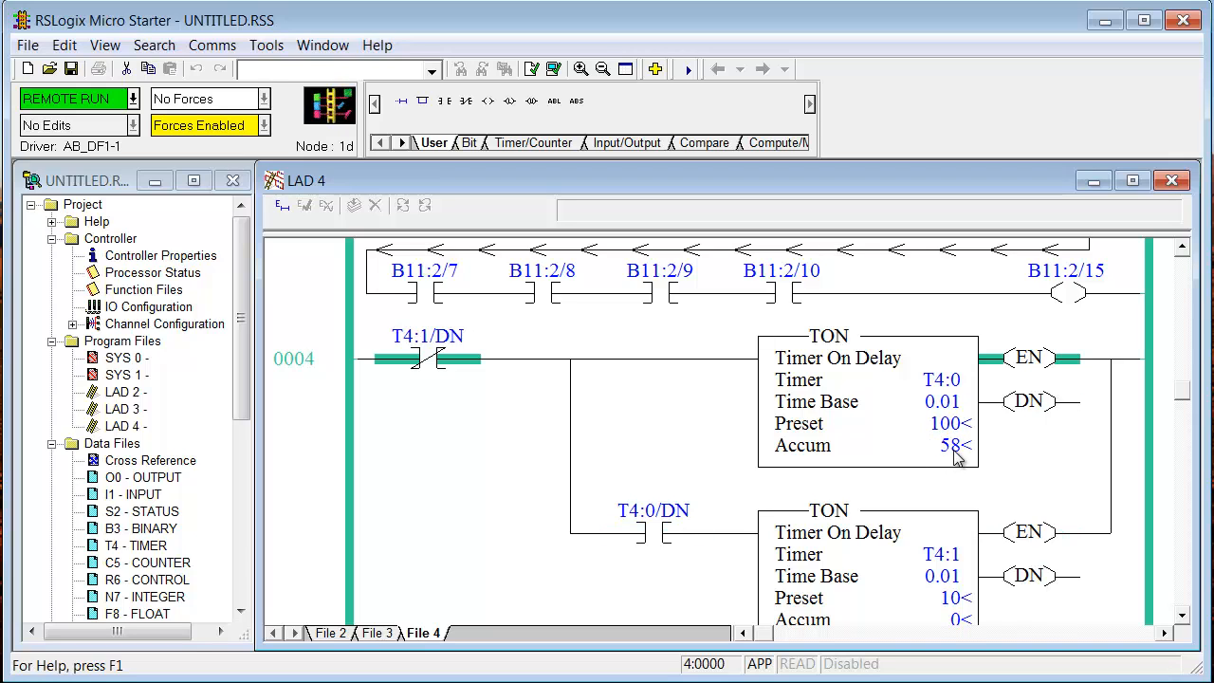
# Step: Switch to RSLogix Micro Starter, open the Rockwell Automation Product Updates web page, and close the browser's e-mail tab
pyautogui.scroll(-1, 937, 599)
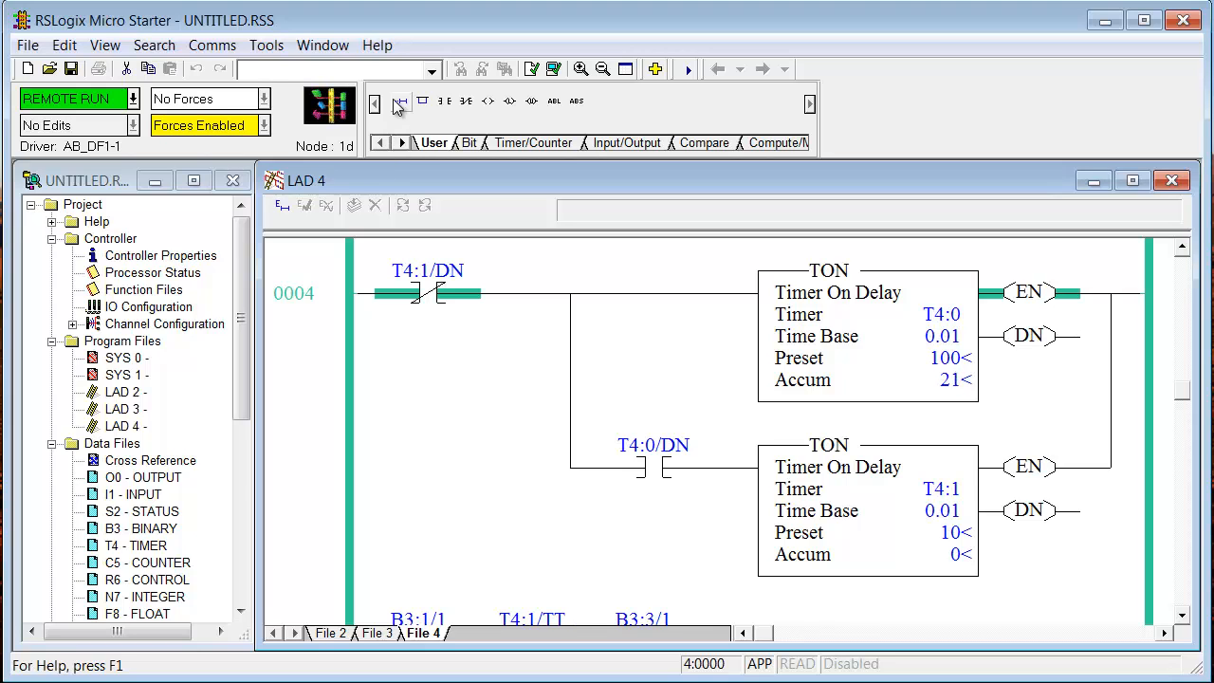
pyautogui.click(383, 47)
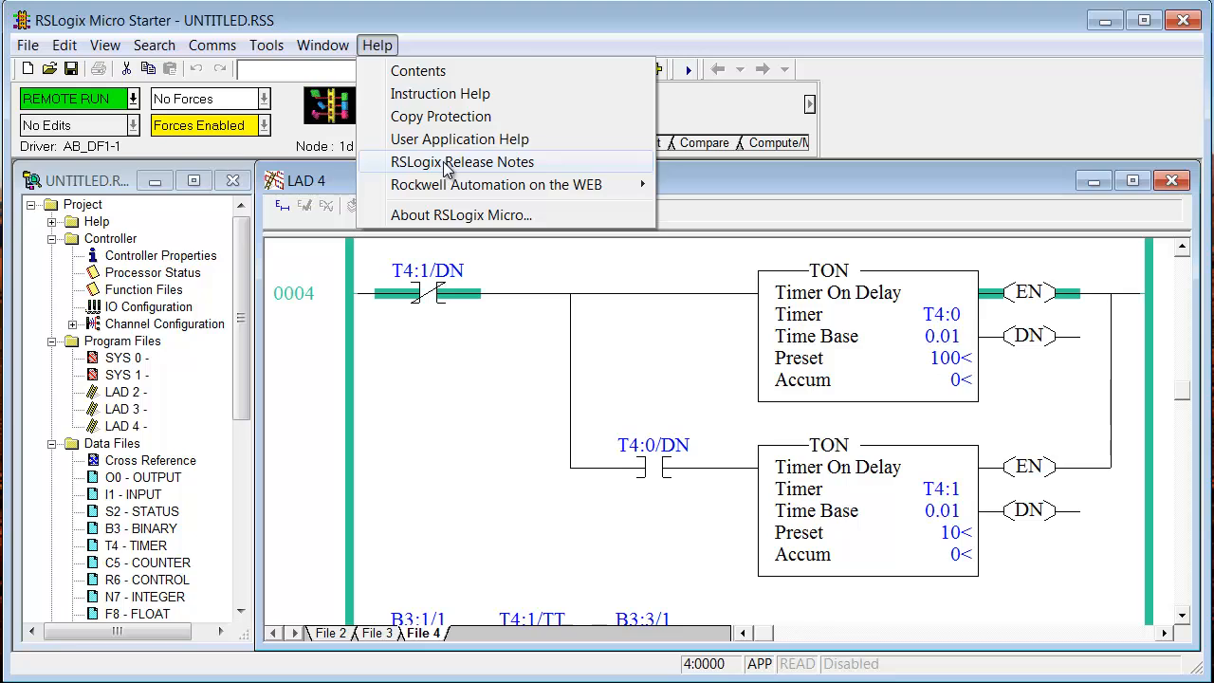
pyautogui.moveTo(574, 194)
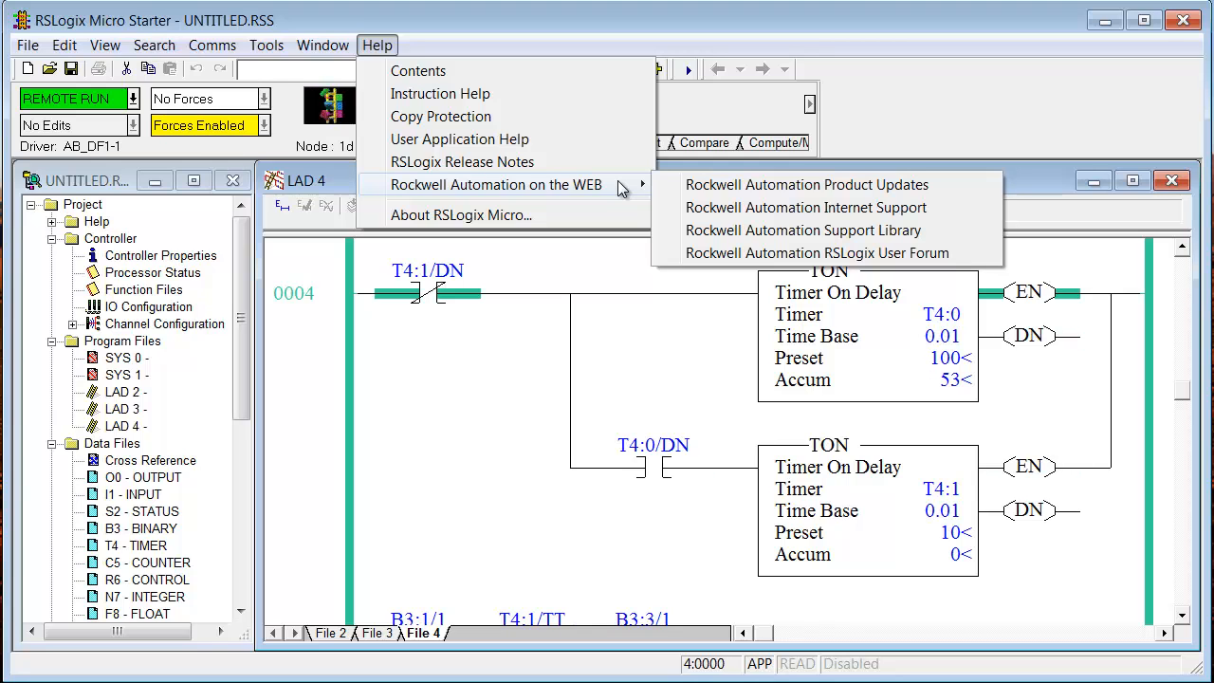
pyautogui.click(738, 187)
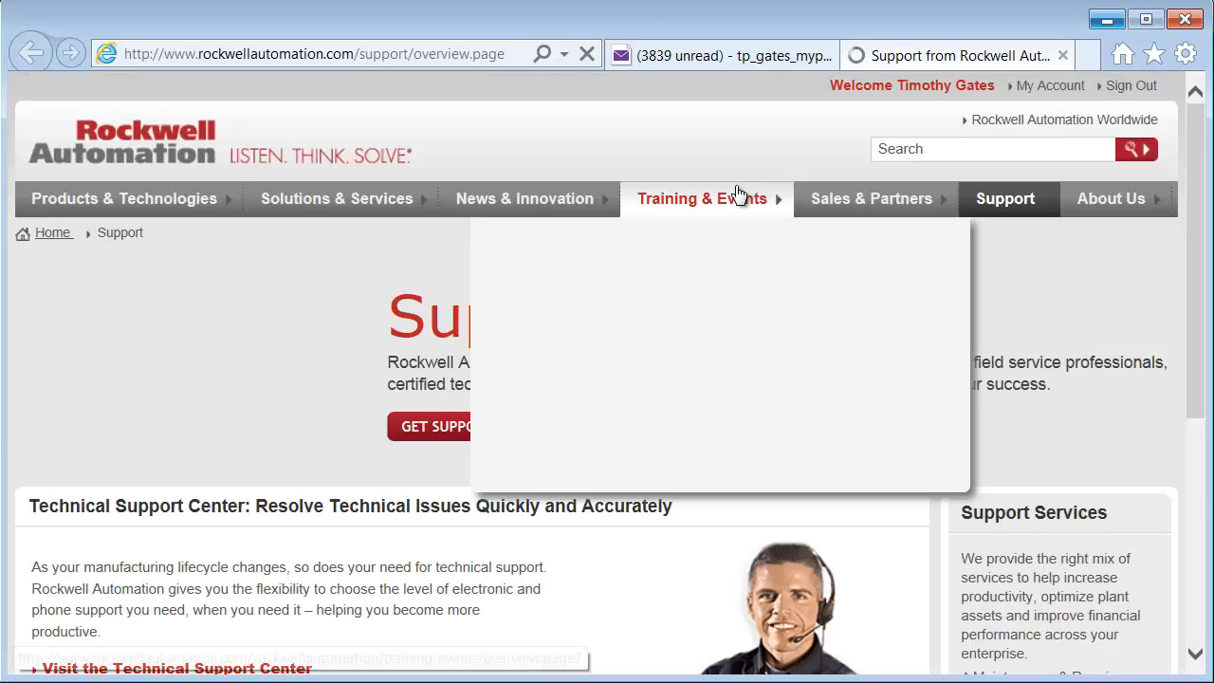
pyautogui.click(823, 55)
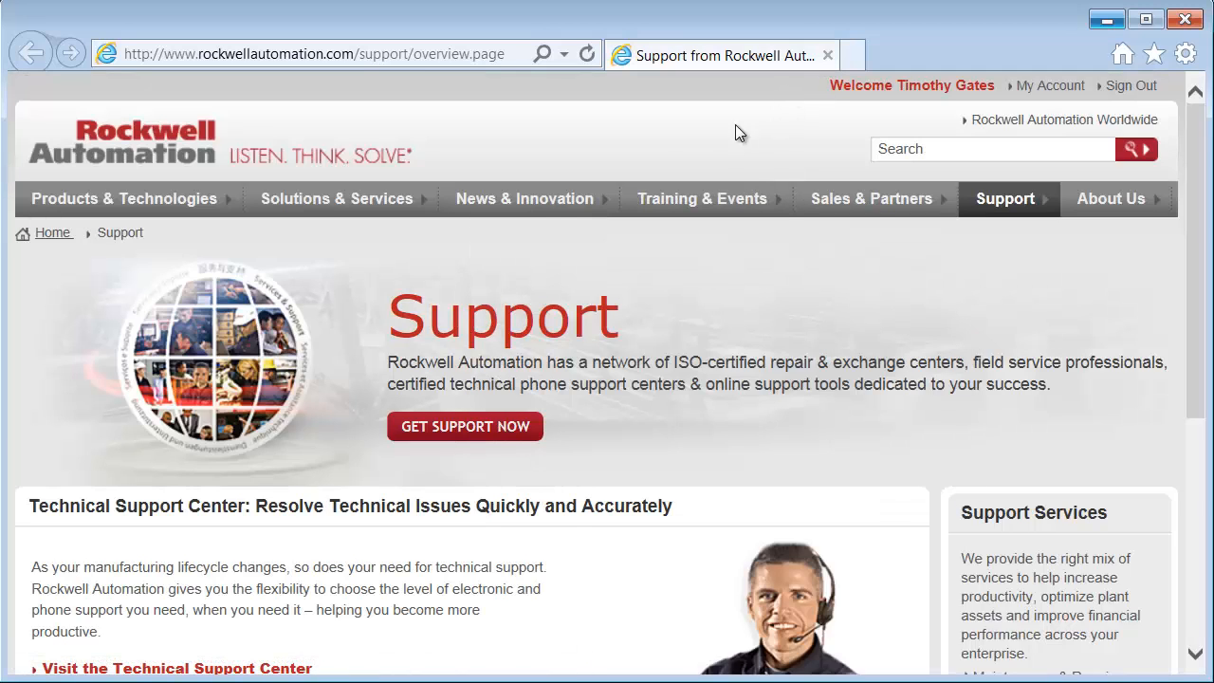
# Step: Examine the Rockwell Automation Support page, including its downloads, design tools and resources sections, and close it
pyautogui.moveTo(702, 198)
pyautogui.scroll(-3, 446, 520)
pyautogui.scroll(4, 445, 517)
pyautogui.scroll(-1, 641, 379)
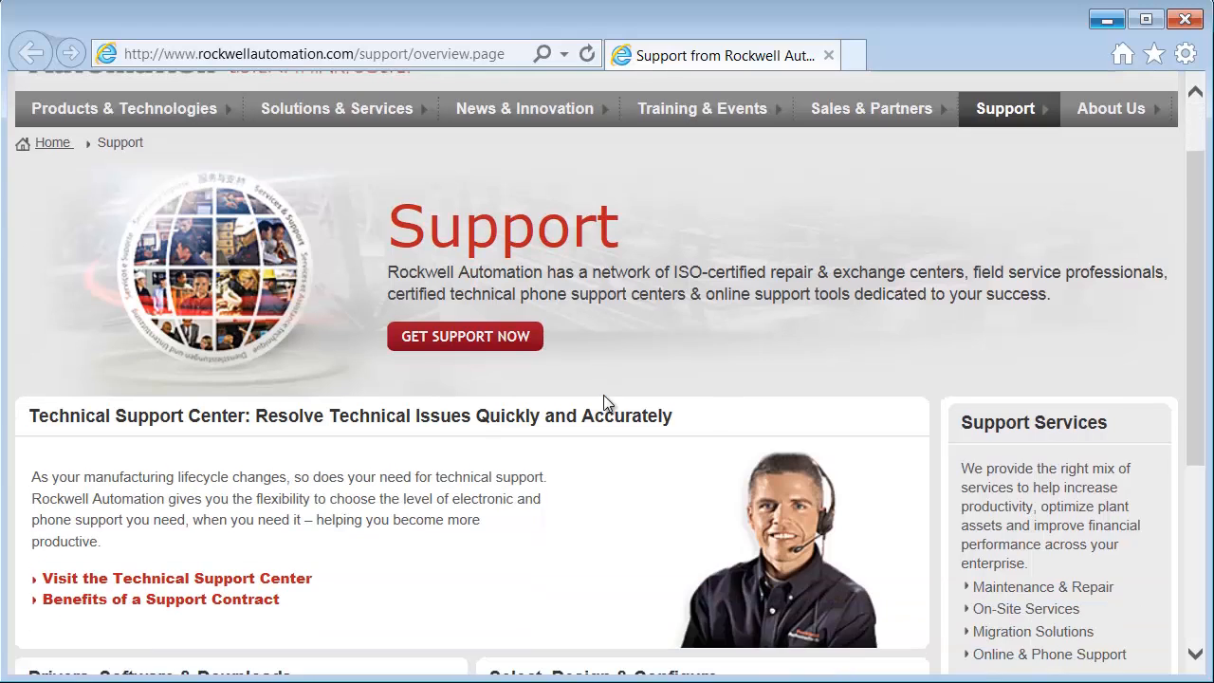
pyautogui.scroll(-3, 509, 334)
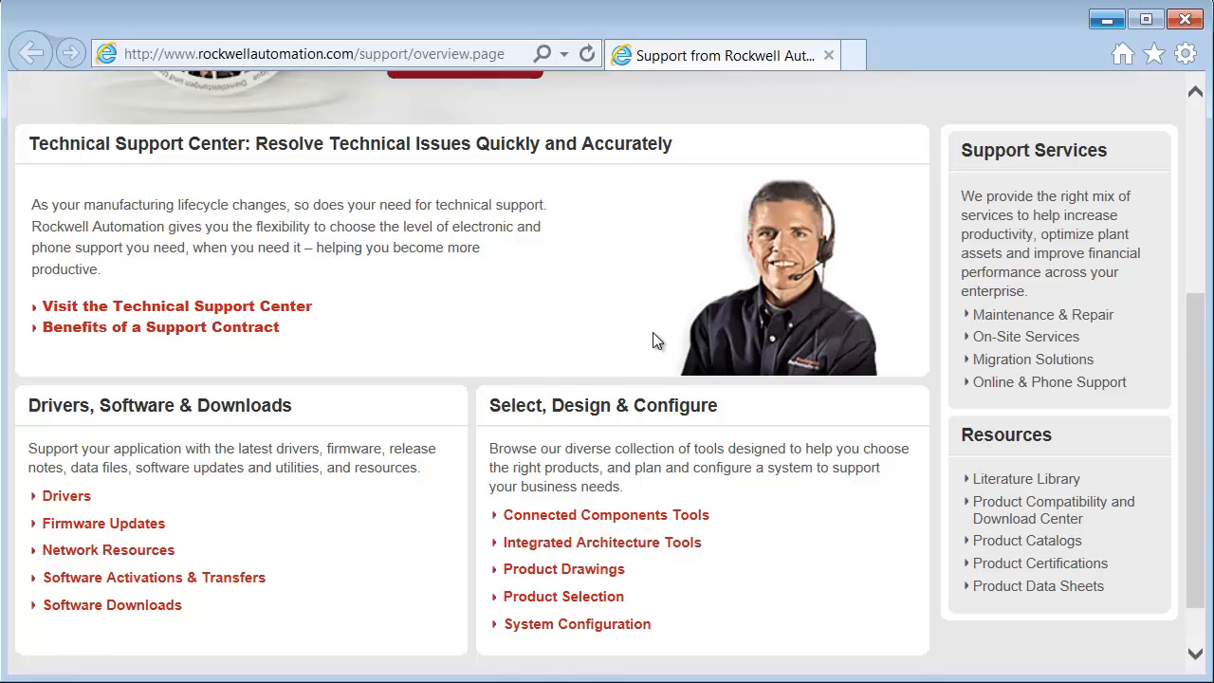
pyautogui.scroll(4, 649, 337)
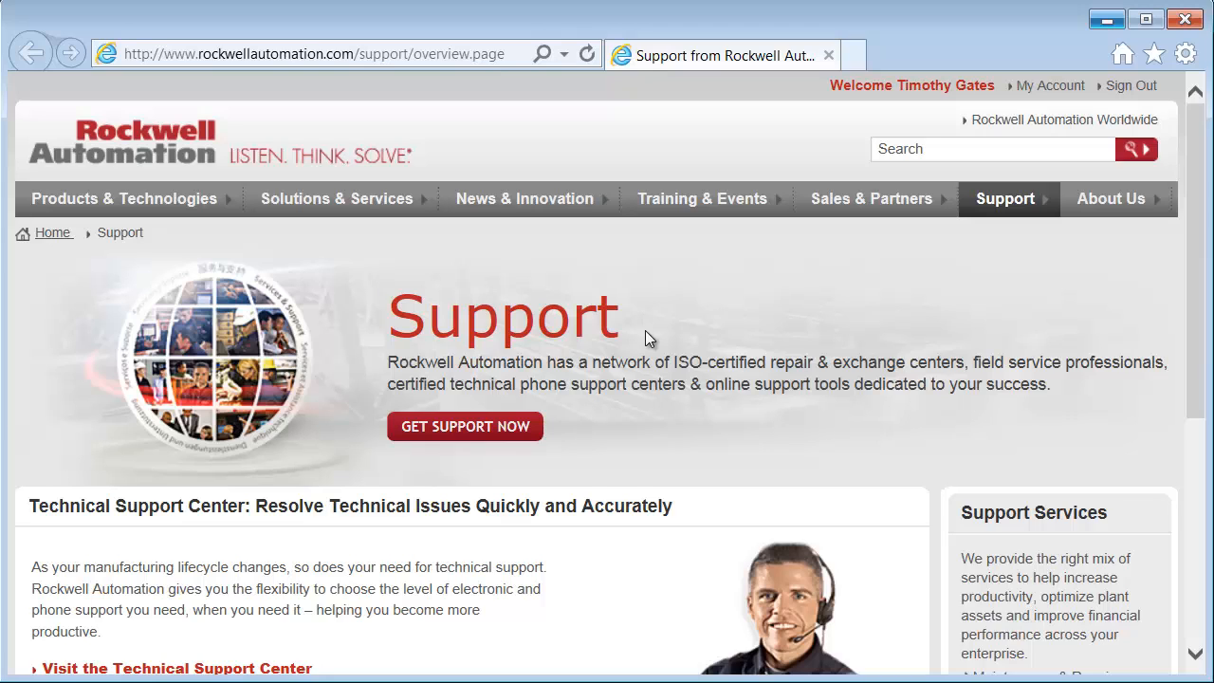
pyautogui.click(827, 55)
# Step: Open the Rockwell Automation Support Library link from RSLogix Micro's help and go to the Control Systems product page
pyautogui.click(377, 45)
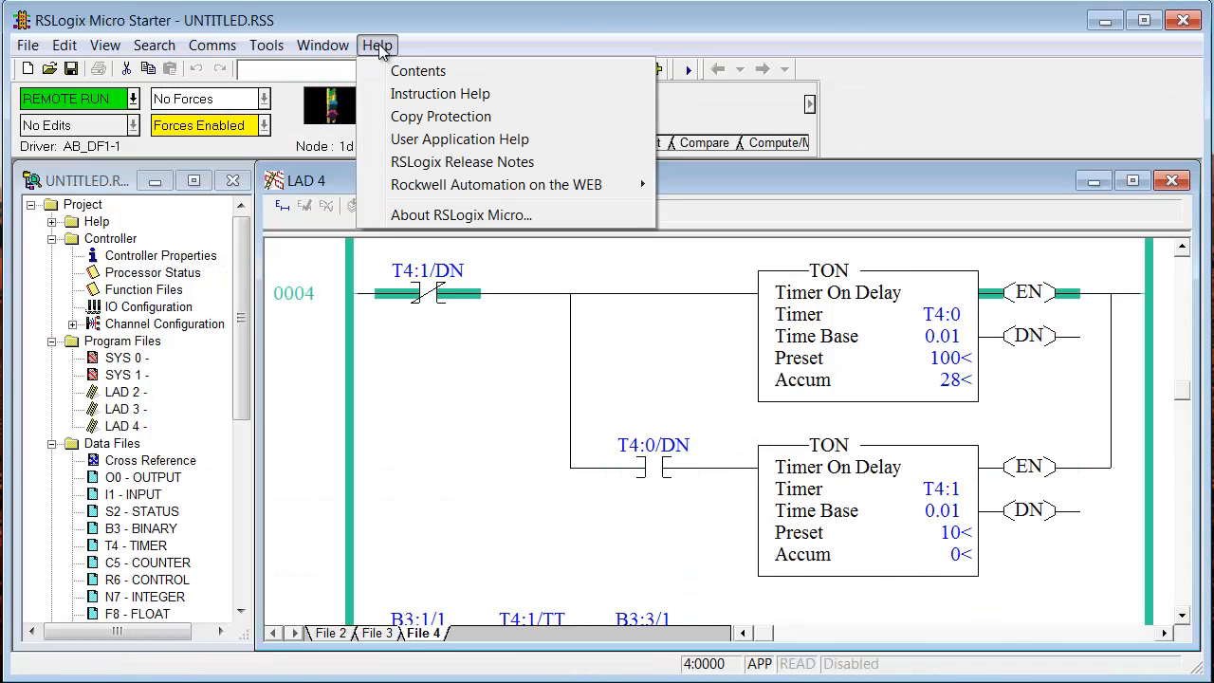
pyautogui.moveTo(479, 188)
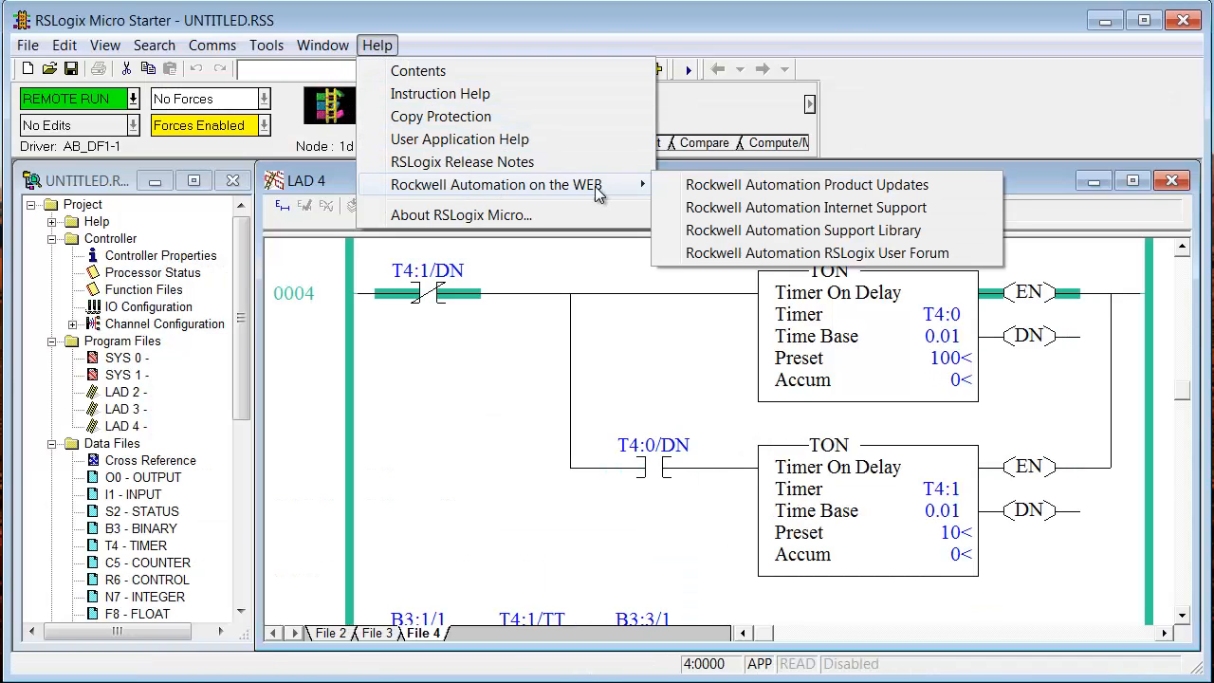
pyautogui.click(821, 231)
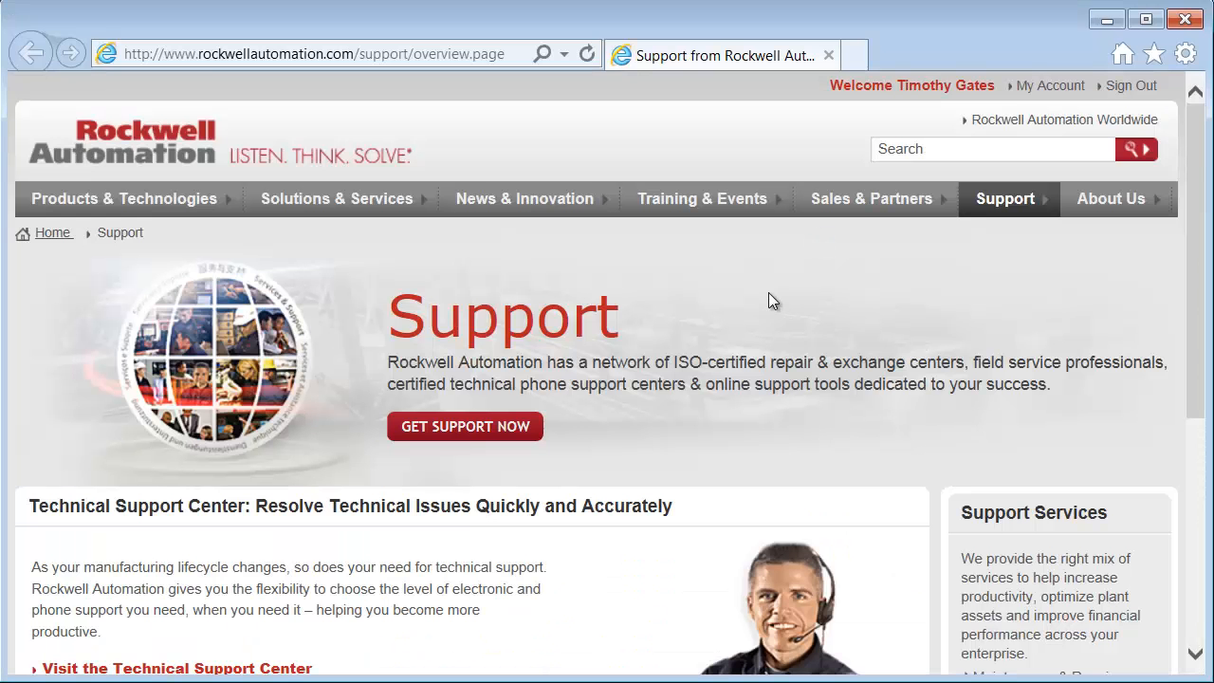
pyautogui.moveTo(169, 207)
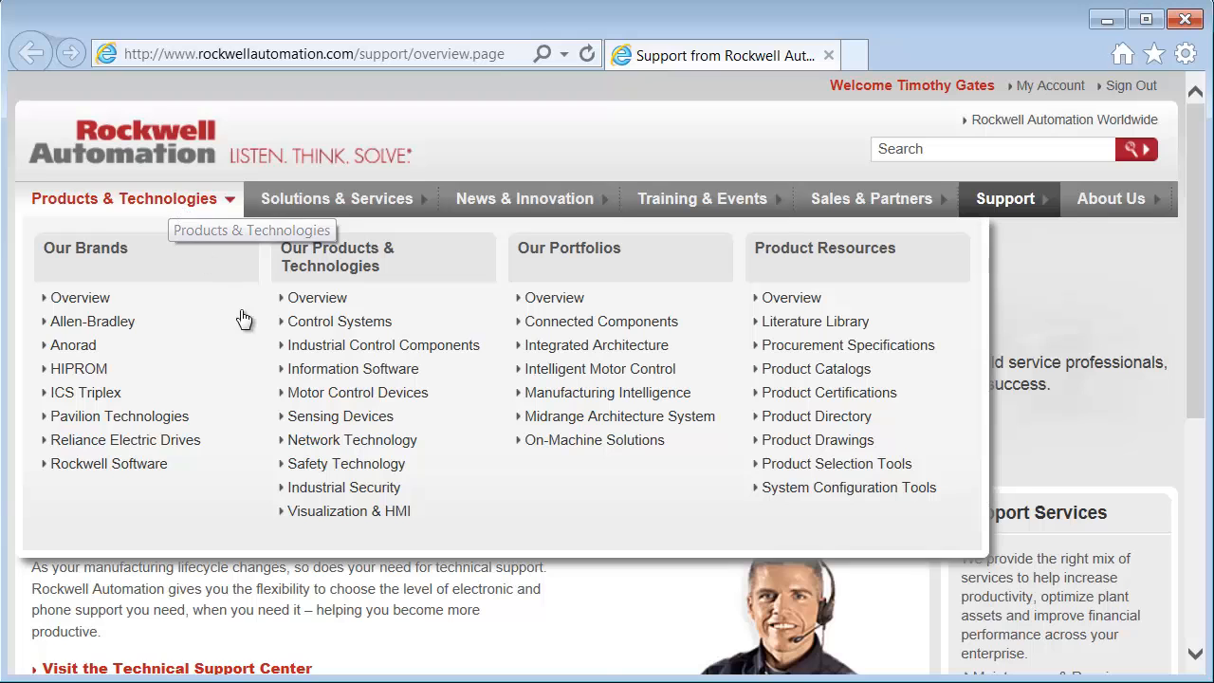
pyautogui.click(328, 322)
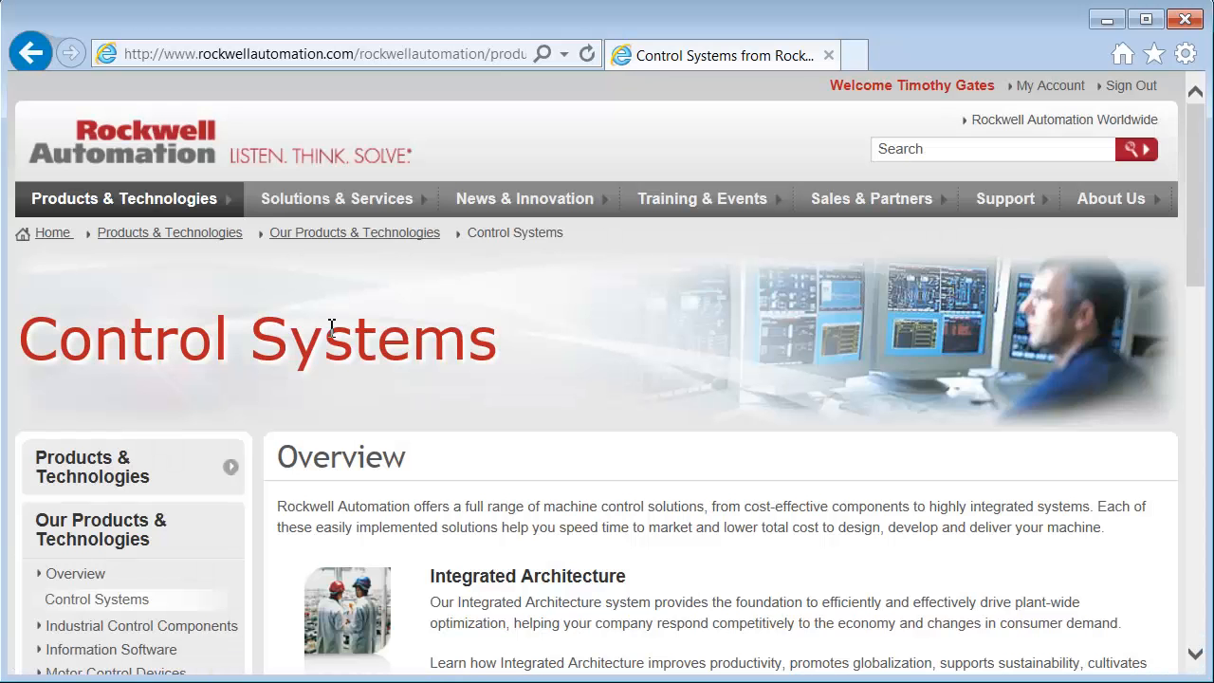
# Step: Review the Control Systems overview and open Programmable Controllers from its associated products
pyautogui.scroll(-3, 368, 524)
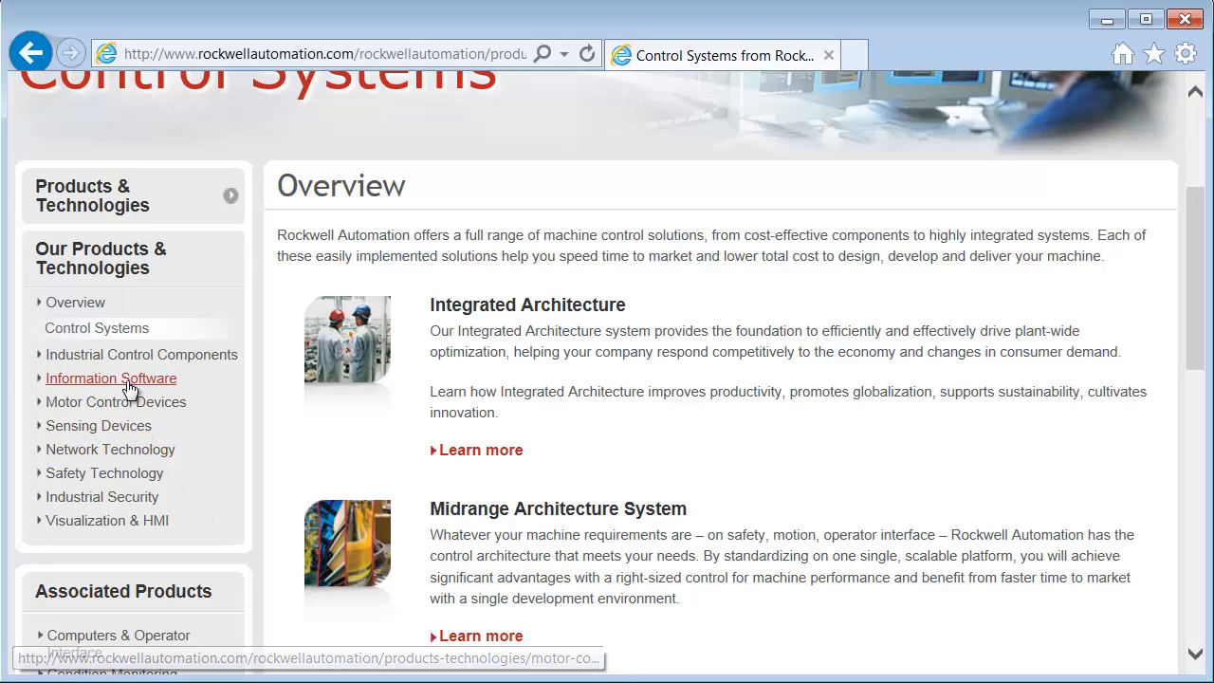
pyautogui.scroll(-2, 293, 488)
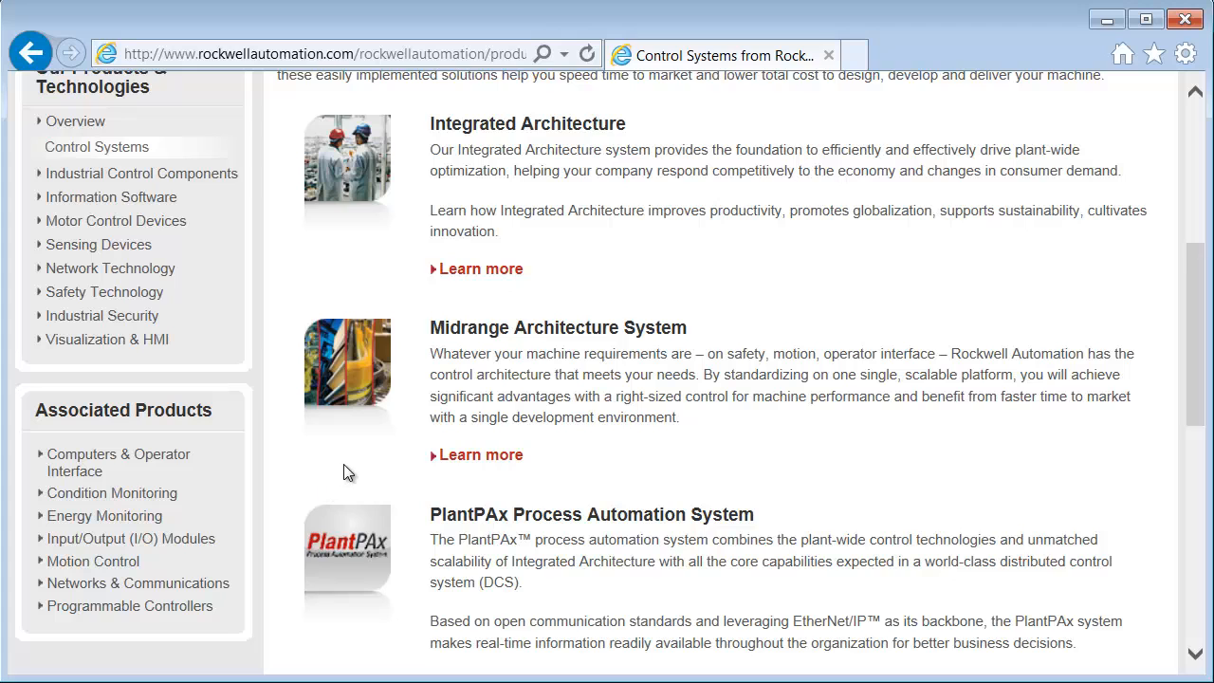
pyautogui.scroll(-5, 345, 466)
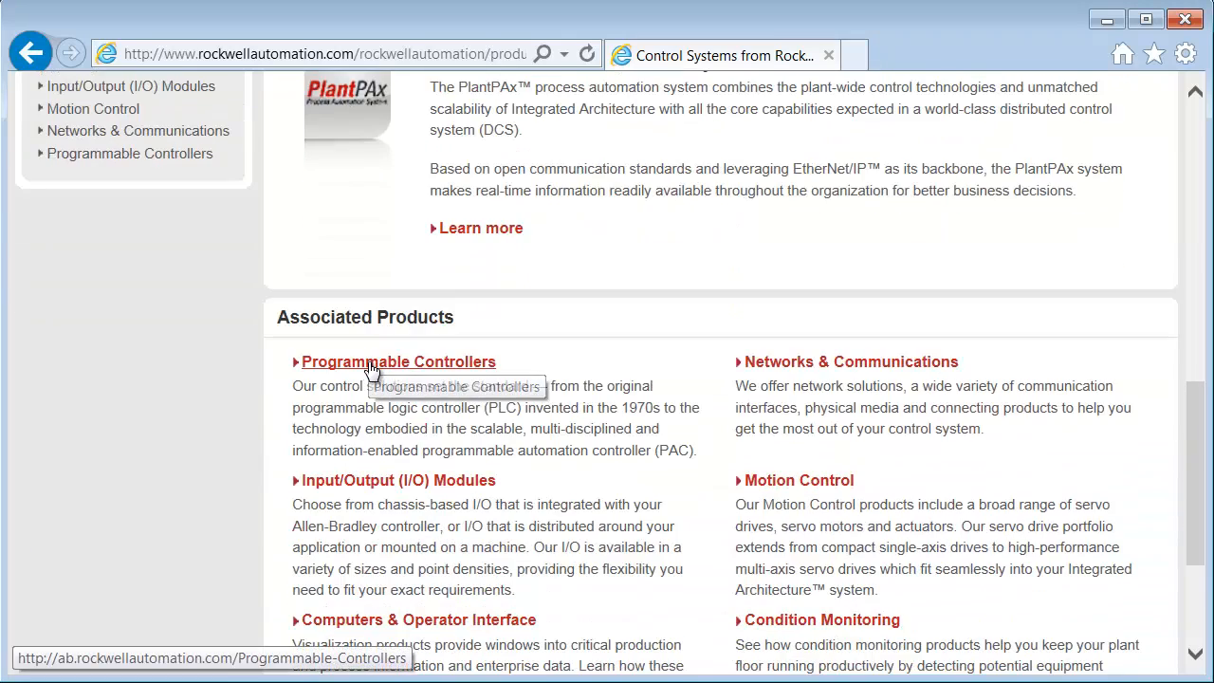
pyautogui.click(371, 368)
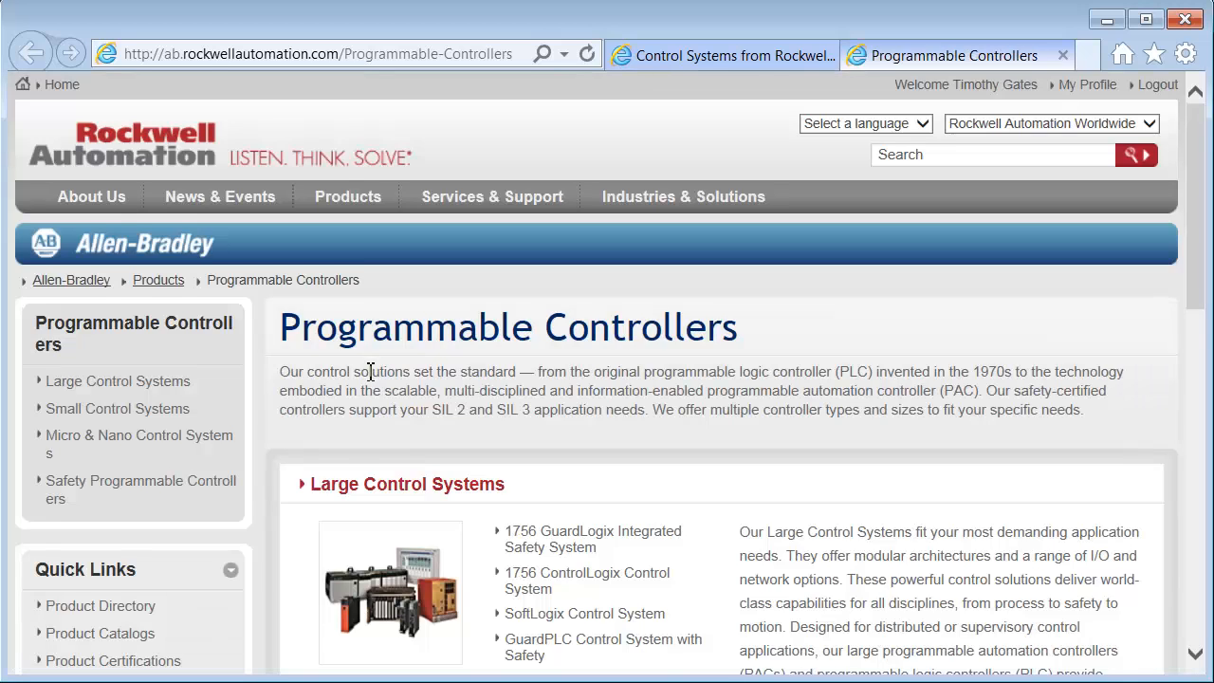
# Step: Look through the large and small control system families and open the Micro & Nano Control Systems page
pyautogui.scroll(-3, 371, 371)
pyautogui.scroll(1, 366, 379)
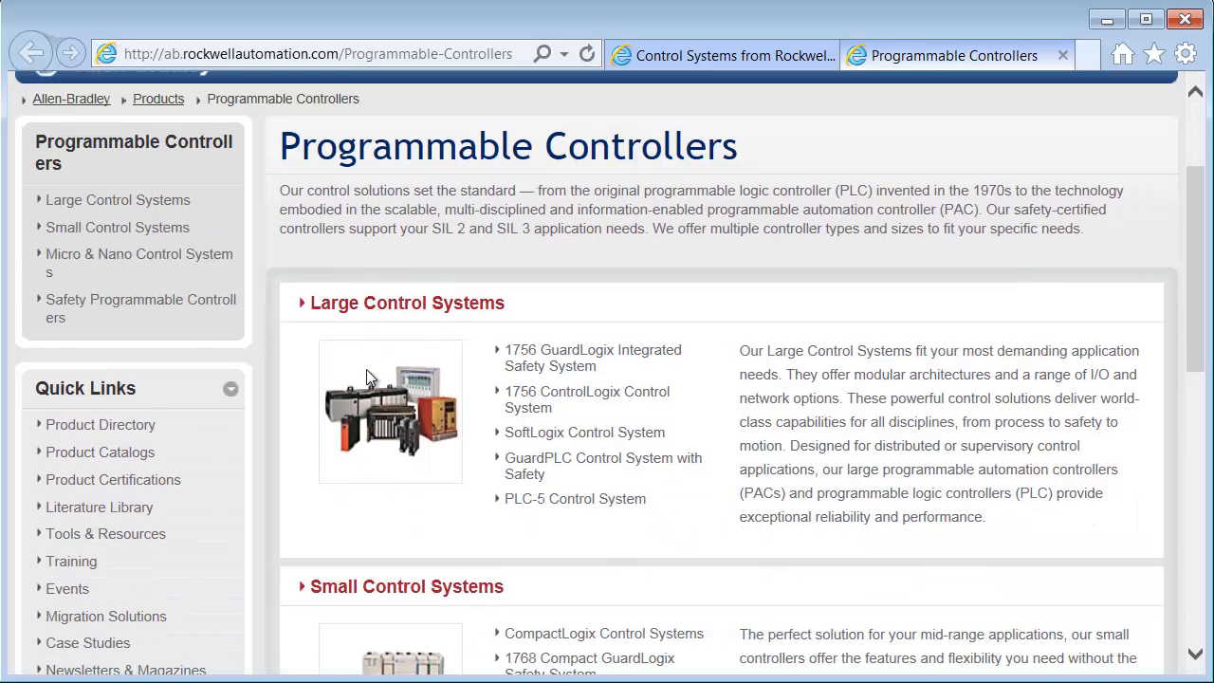
pyautogui.scroll(-2, 366, 378)
pyautogui.scroll(-3, 370, 378)
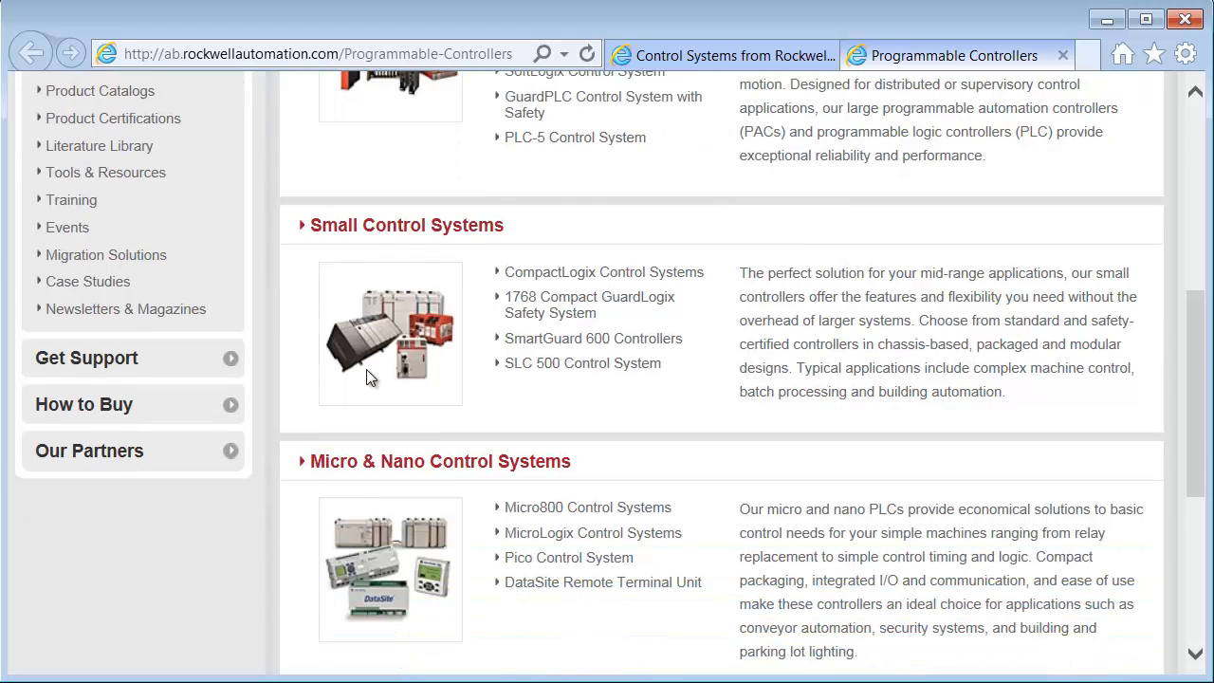
pyautogui.click(368, 375)
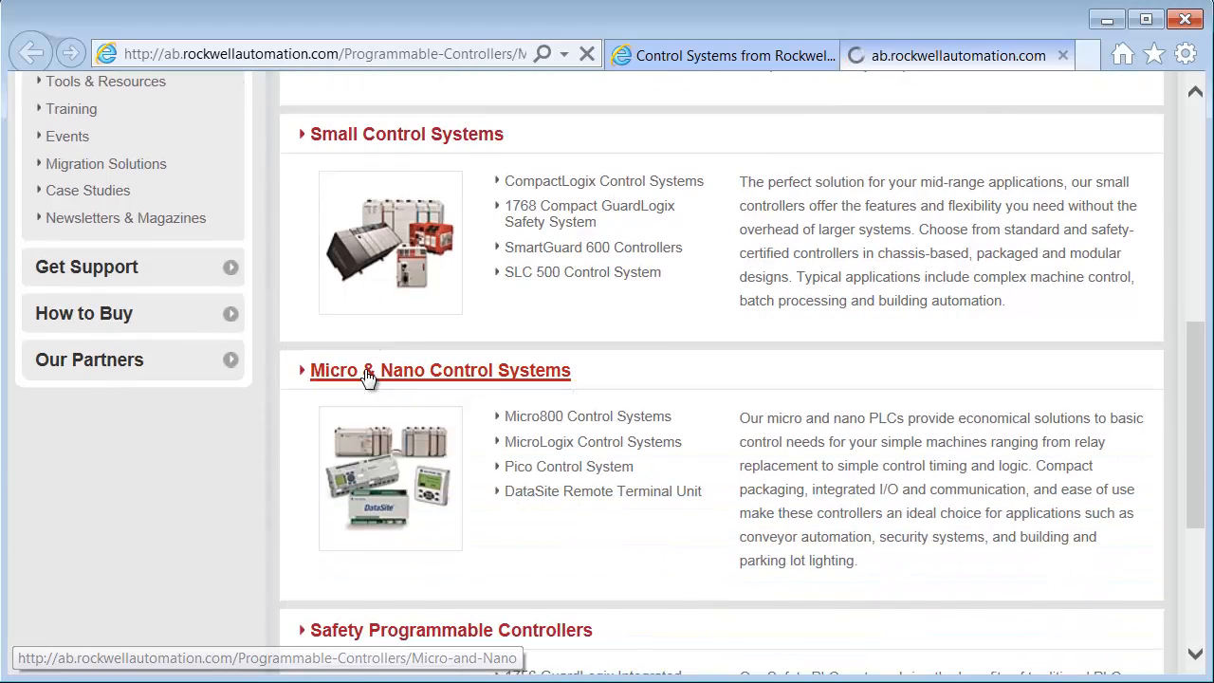
# Step: Find the MicroLogix family on the Micro & Nano page and open the 1763 MicroLogix 1100 product page
pyautogui.scroll(-3, 366, 370)
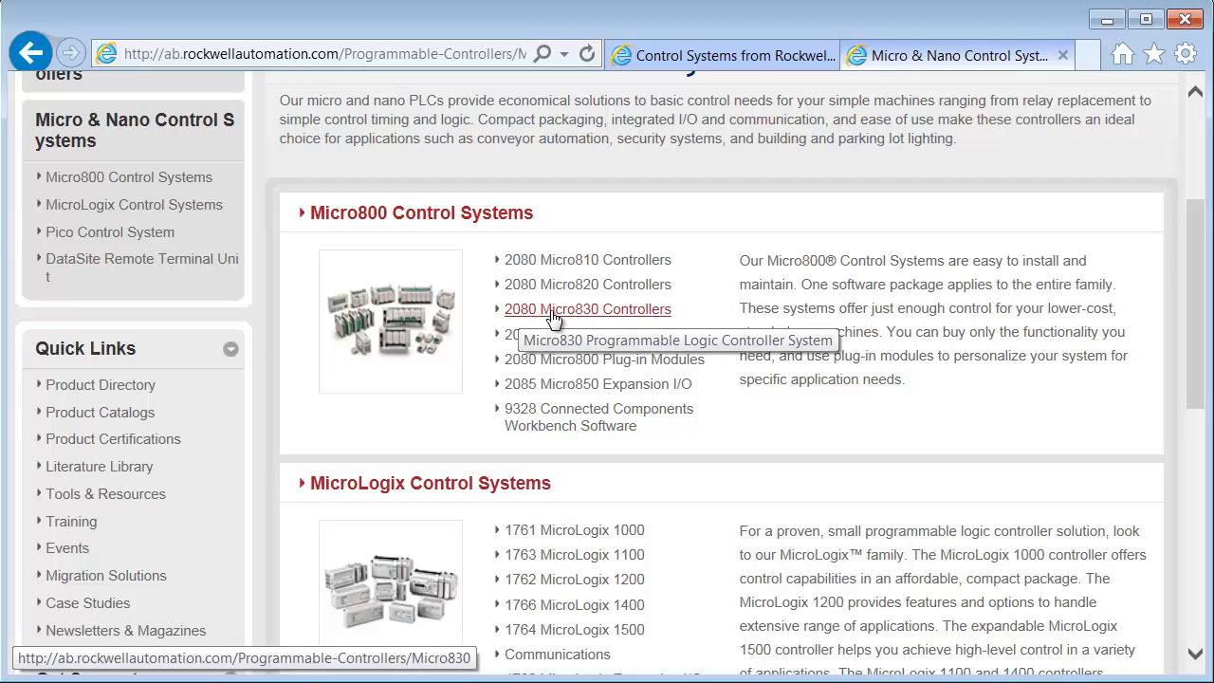
pyautogui.scroll(-2, 437, 438)
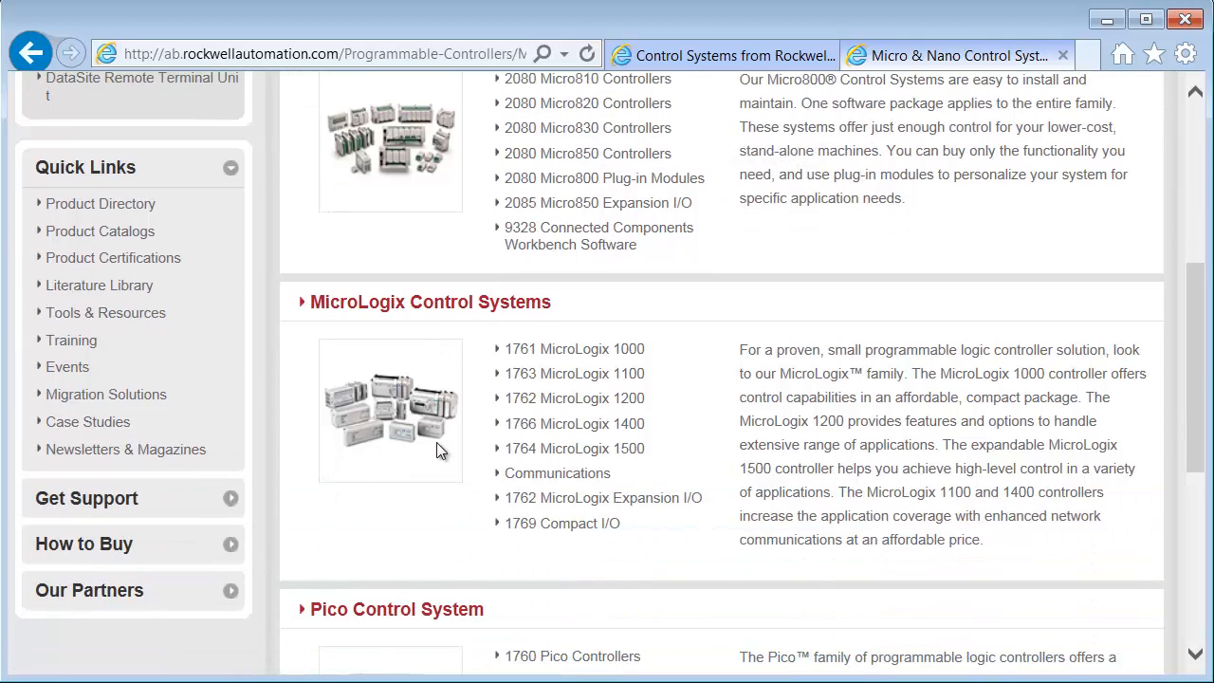
pyautogui.scroll(-1, 439, 442)
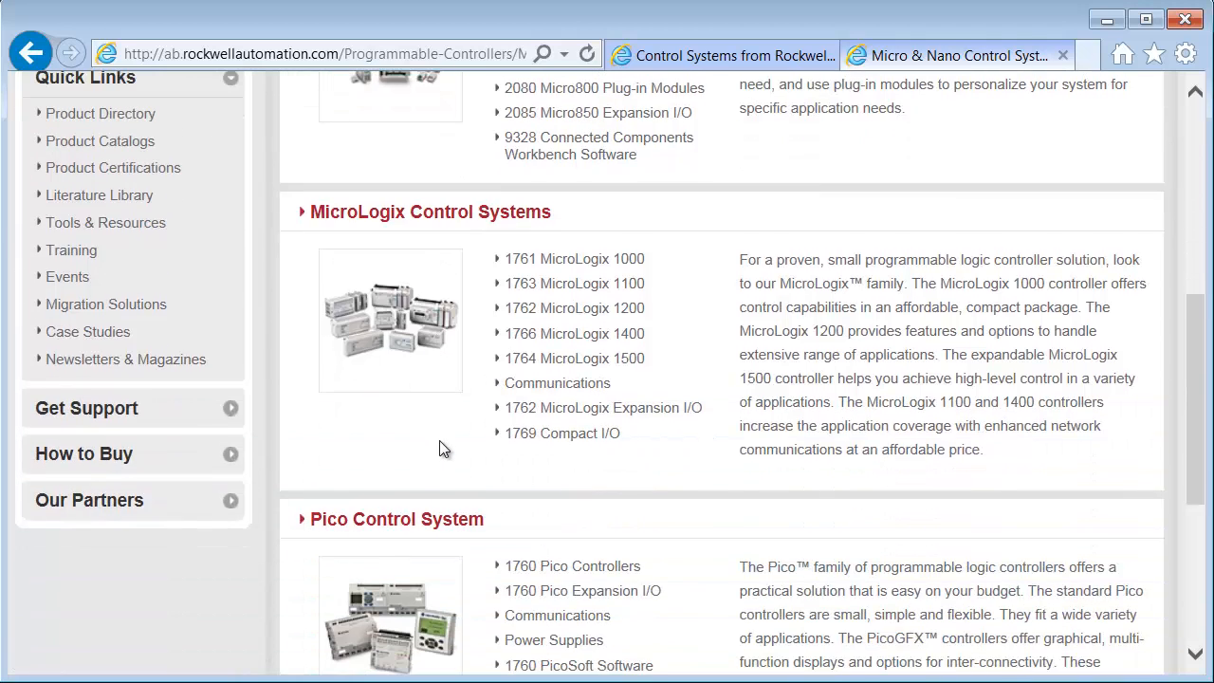
pyautogui.click(562, 288)
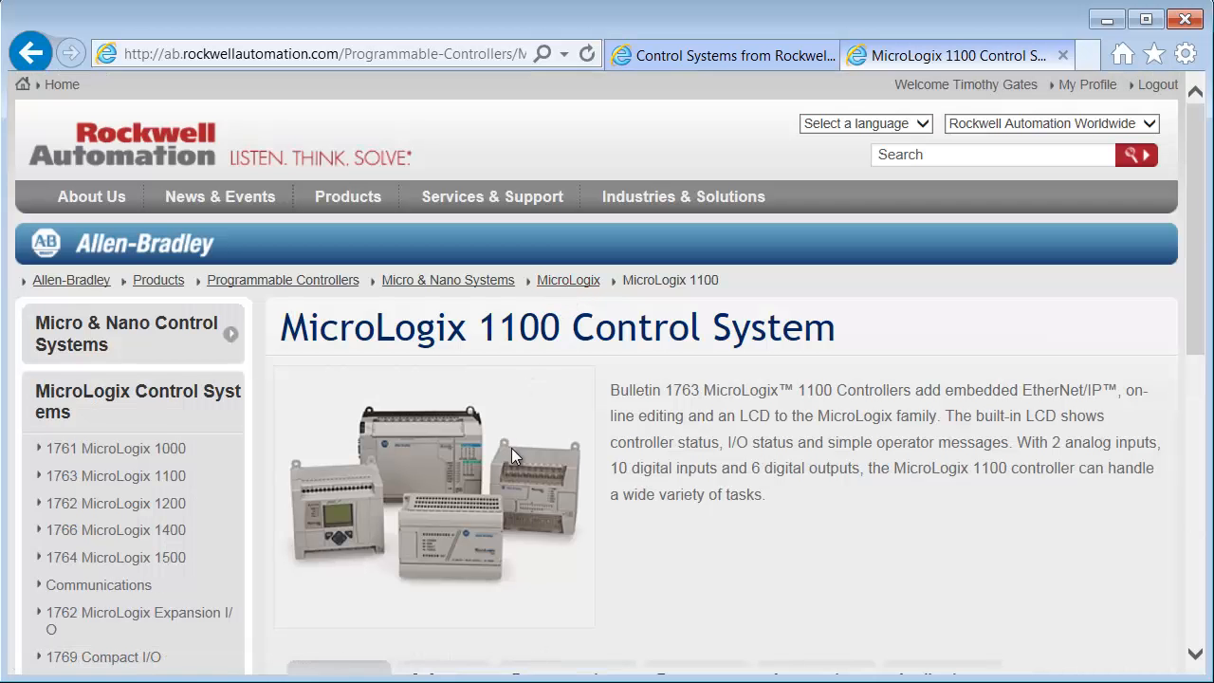
# Step: View the Documentation section's publications for the MicroLogix 1100 Control System and close the web page
pyautogui.scroll(-3, 510, 455)
pyautogui.scroll(-2, 509, 465)
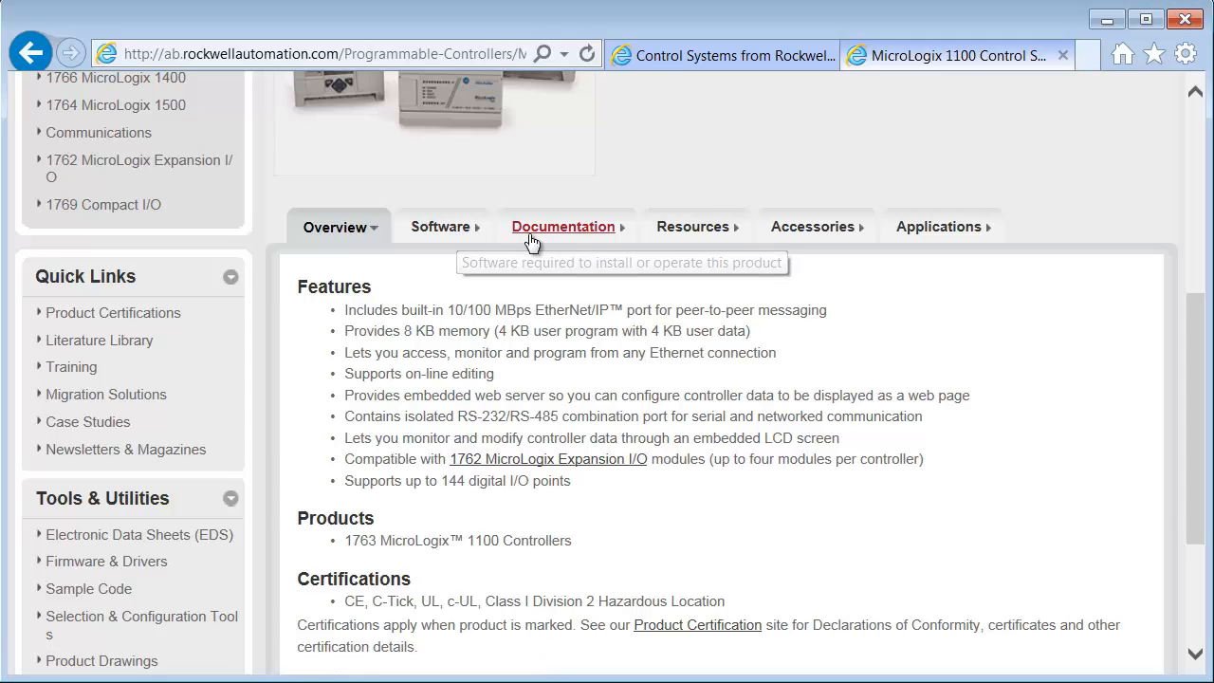
pyautogui.click(567, 232)
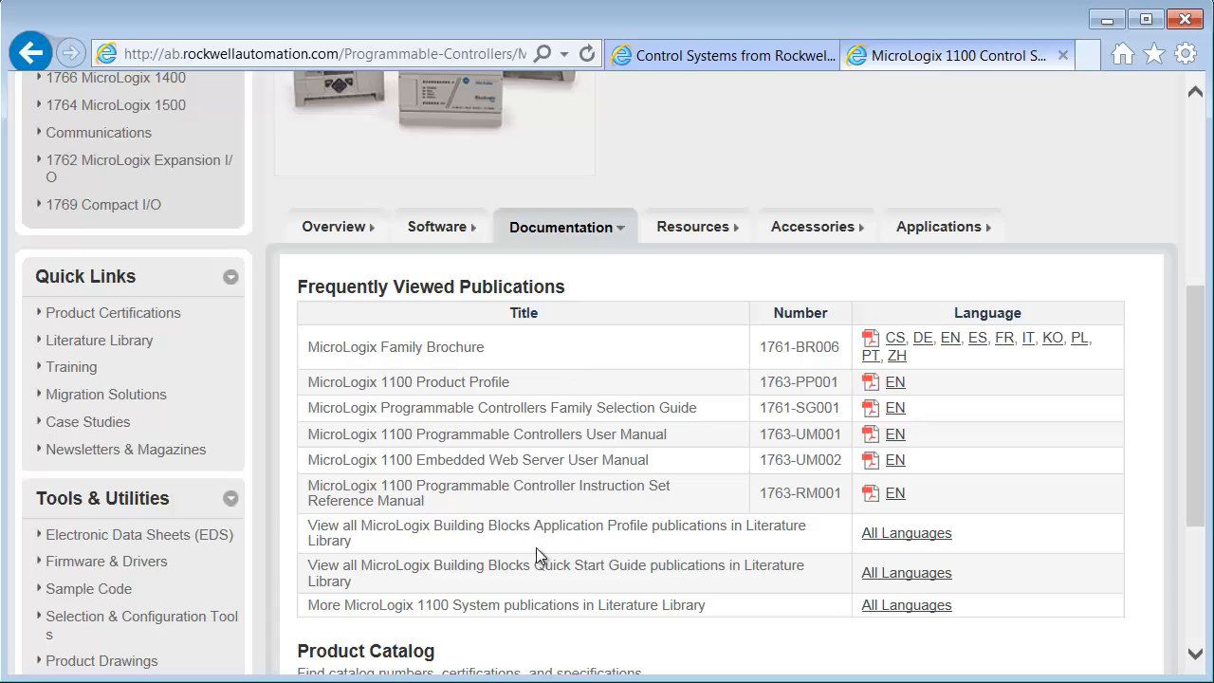
pyautogui.scroll(-3, 535, 575)
pyautogui.scroll(7, 528, 564)
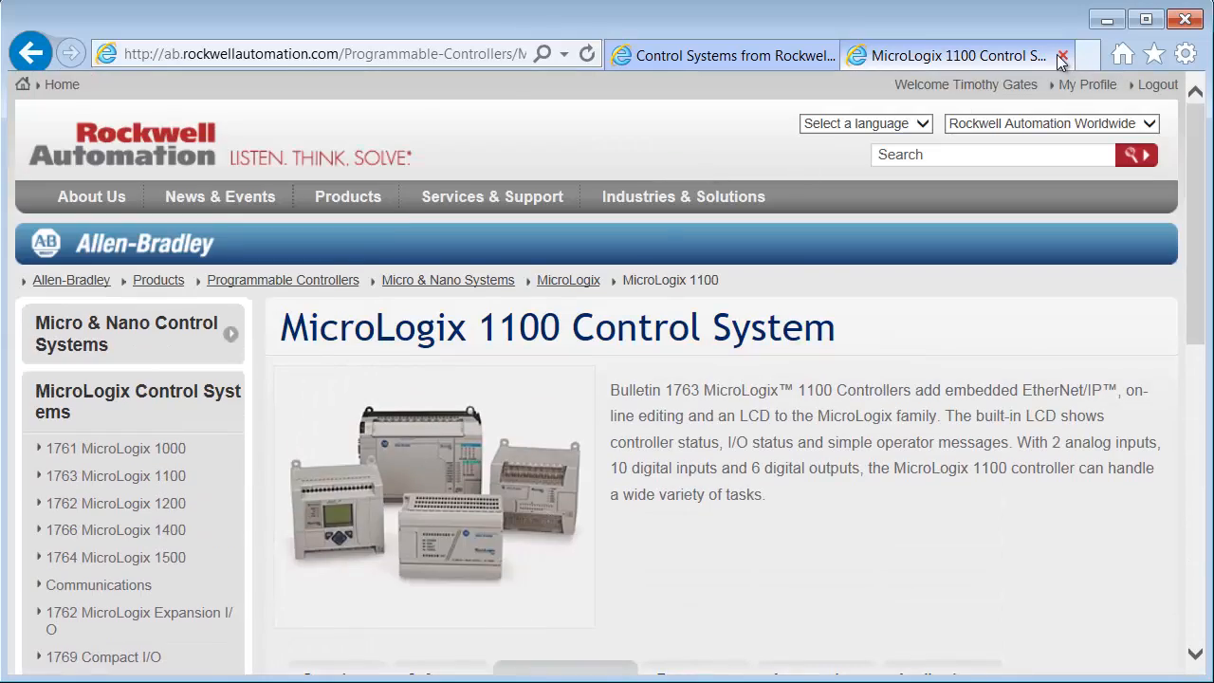
pyautogui.click(1062, 55)
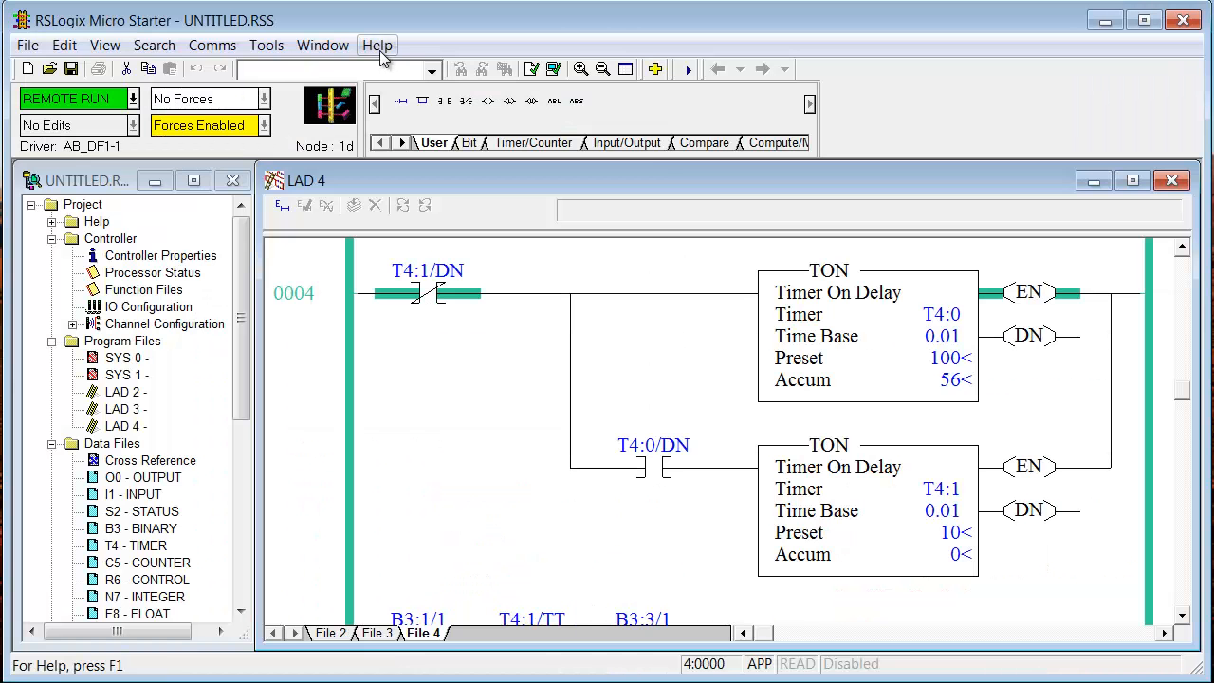
# Step: Open the RSLogix Release Notes from RSLogix Micro's help, read through all sections to Application Notes, and close them
pyautogui.click(380, 51)
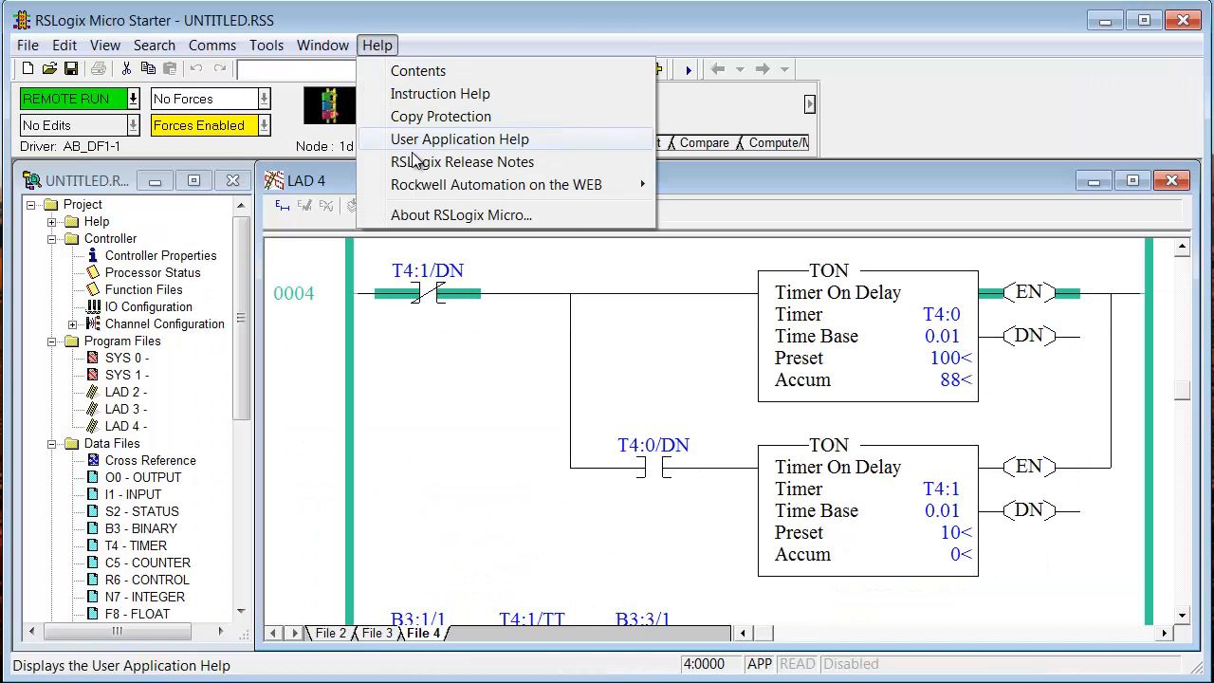
pyautogui.moveTo(414, 190)
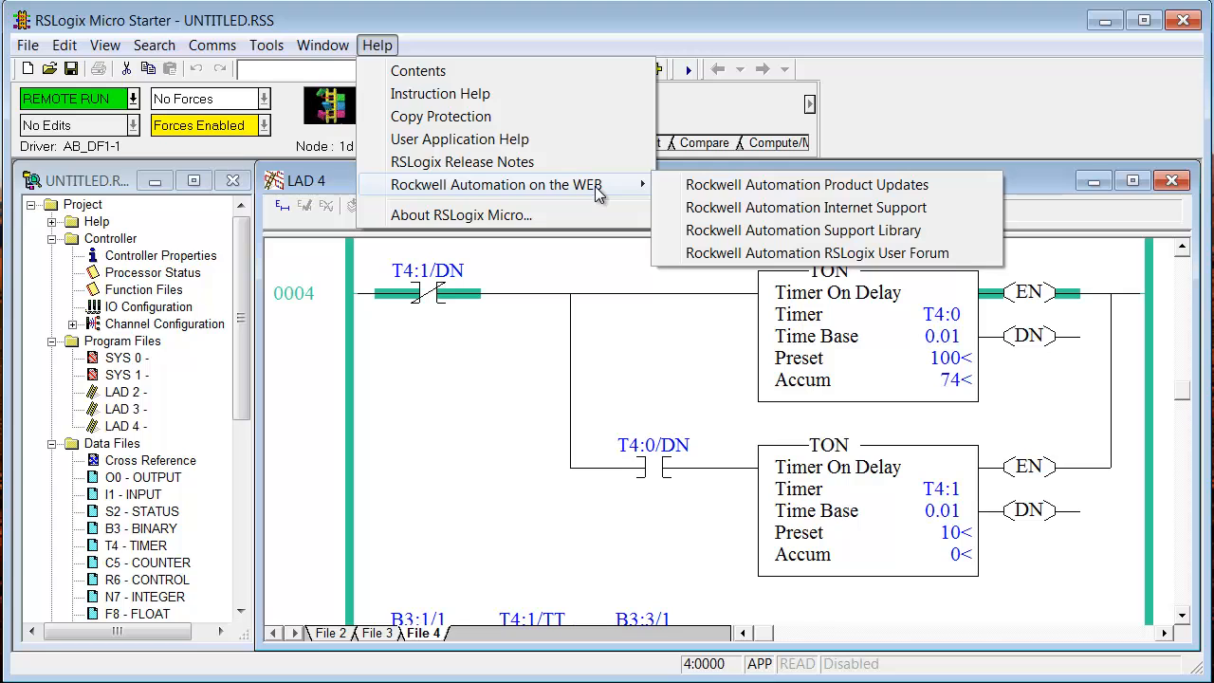
pyautogui.click(481, 164)
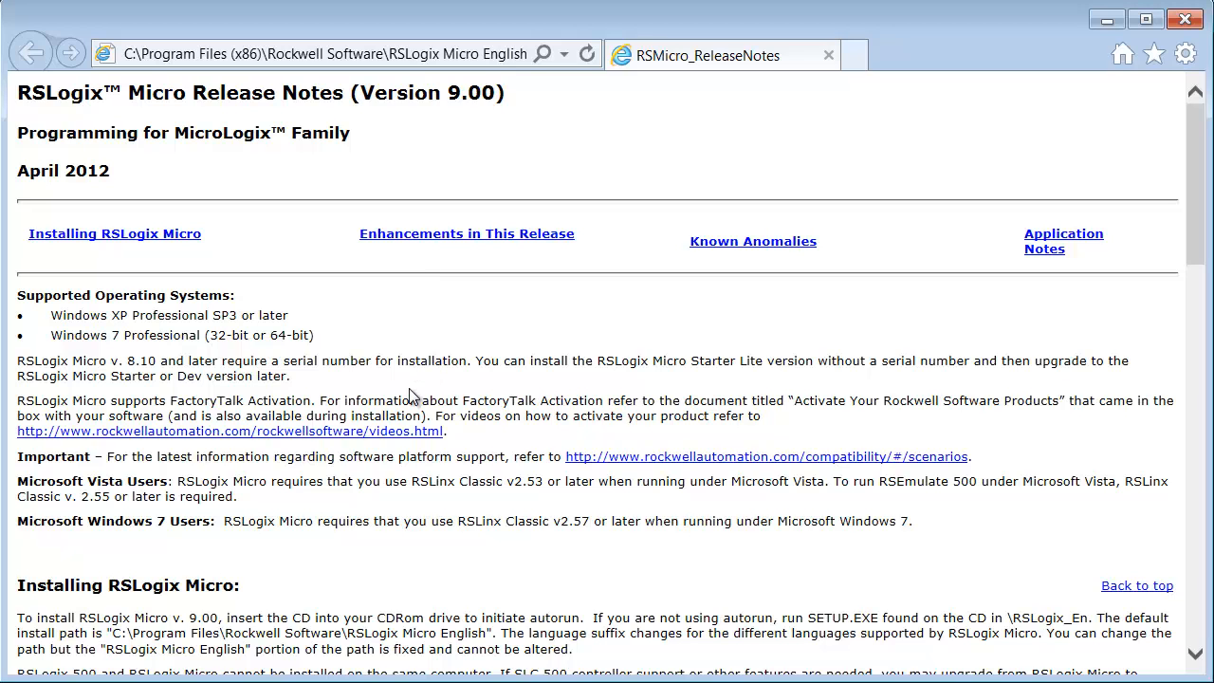
pyautogui.scroll(-5, 418, 392)
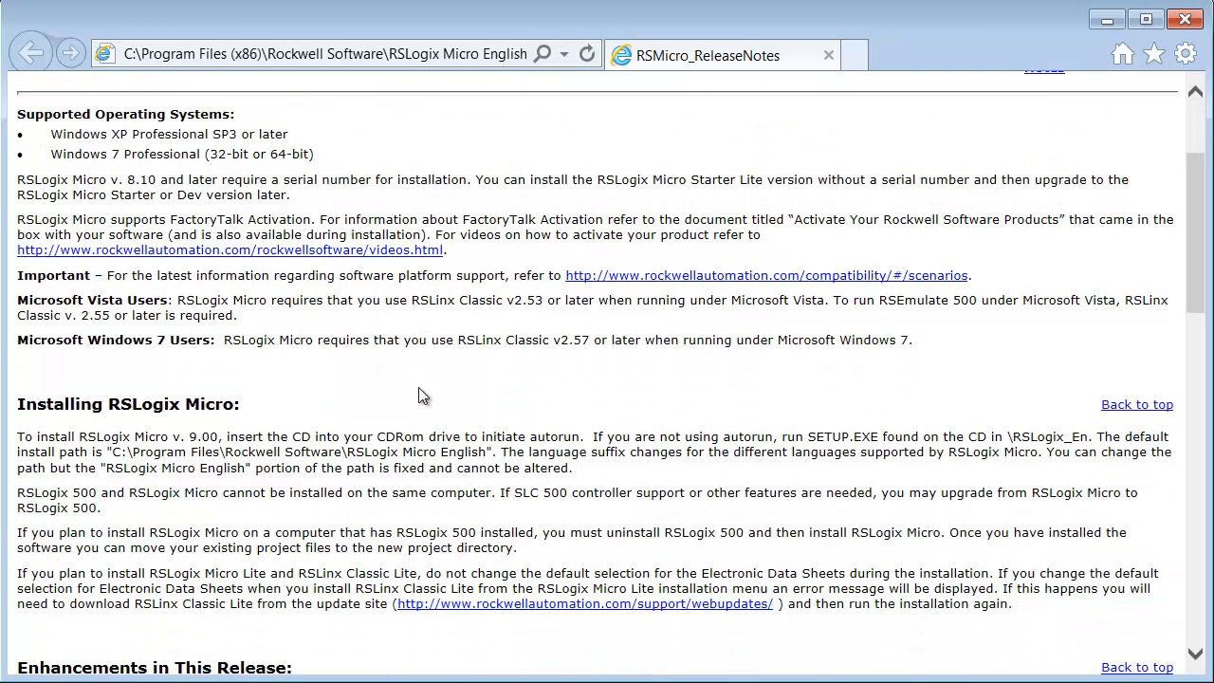
pyautogui.scroll(-4, 420, 388)
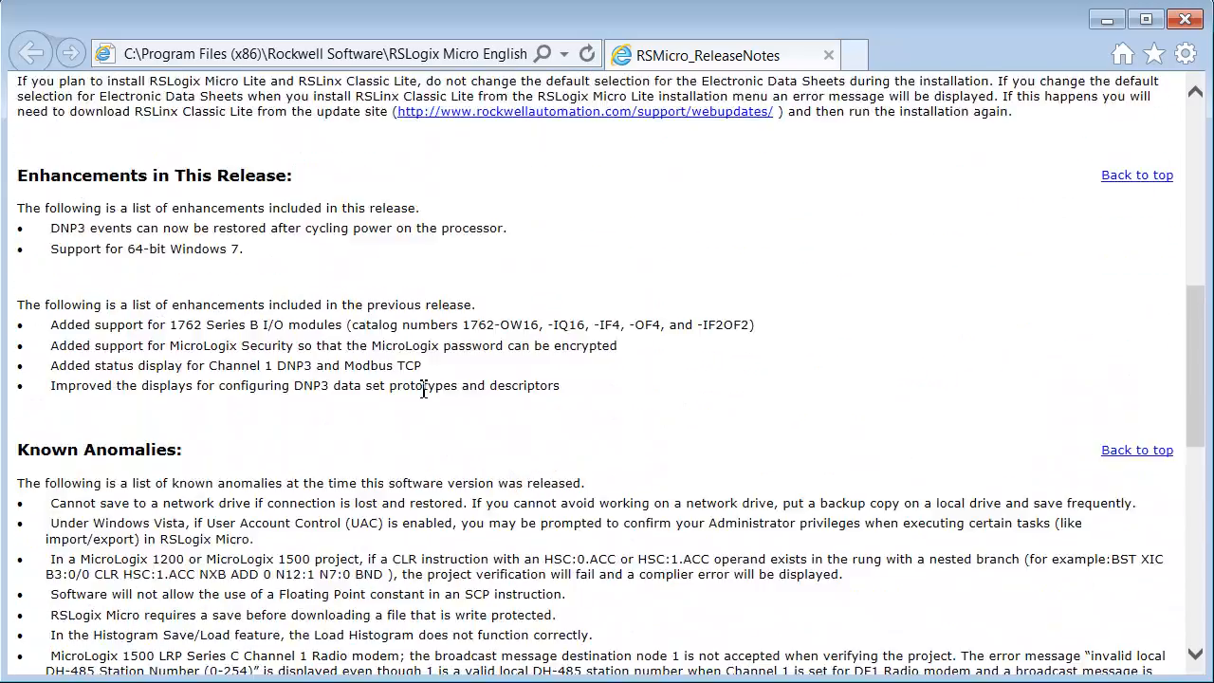
pyautogui.scroll(-5, 424, 389)
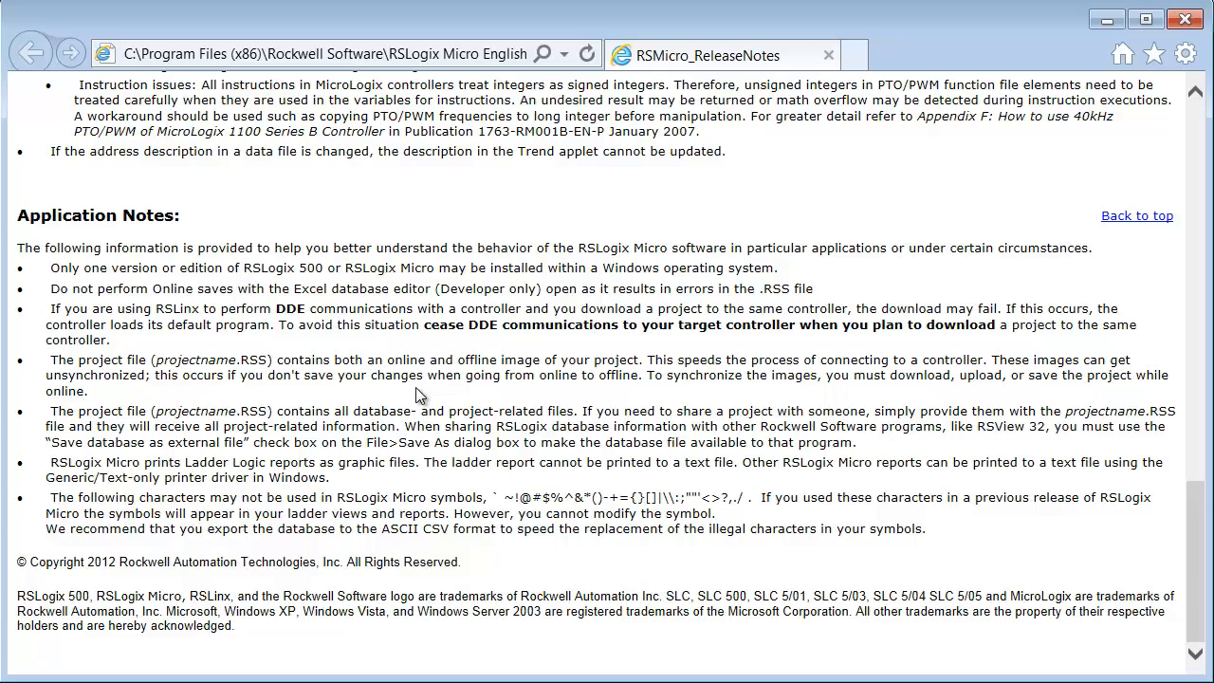
pyautogui.scroll(17, 420, 396)
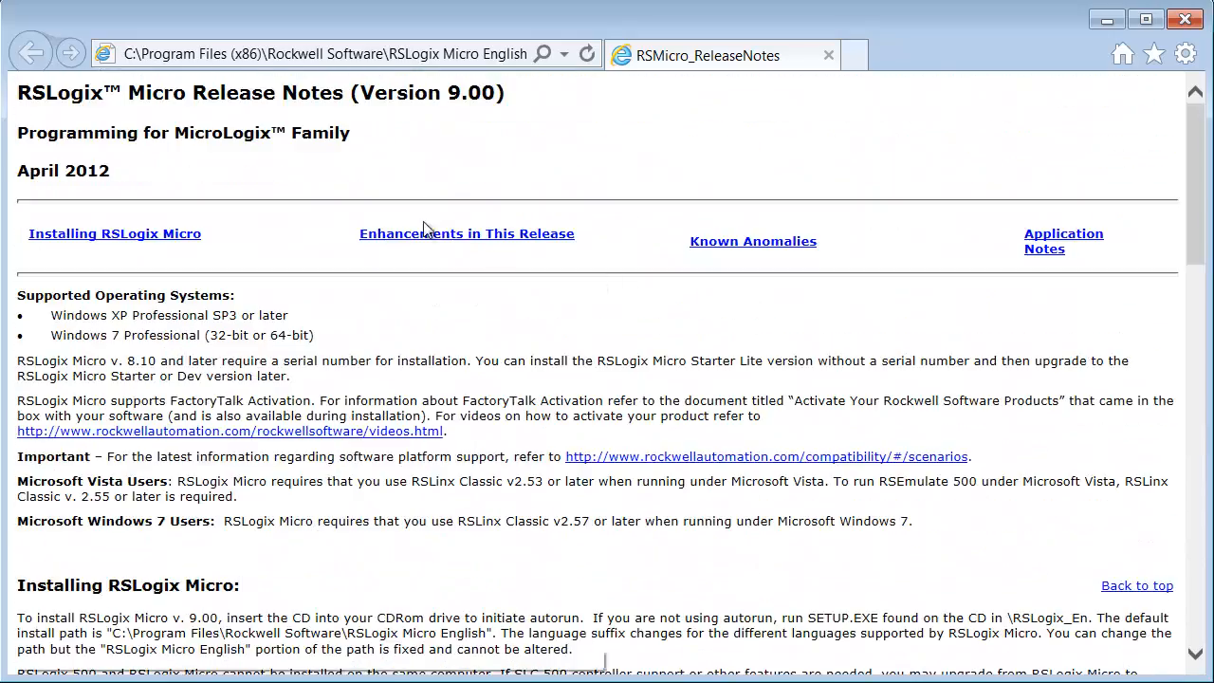
pyautogui.click(828, 55)
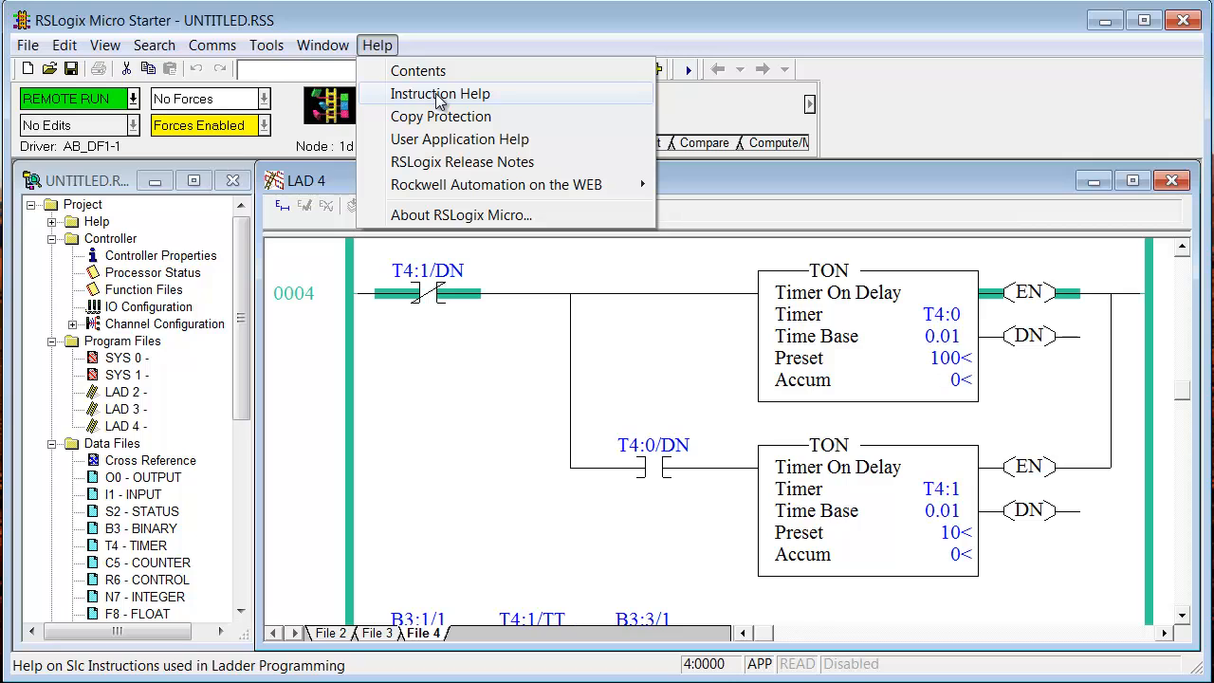
# Step: Open RSLogix Micro's Instruction Help and move its window aside to uncover the ladder window's tools
pyautogui.click(458, 26)
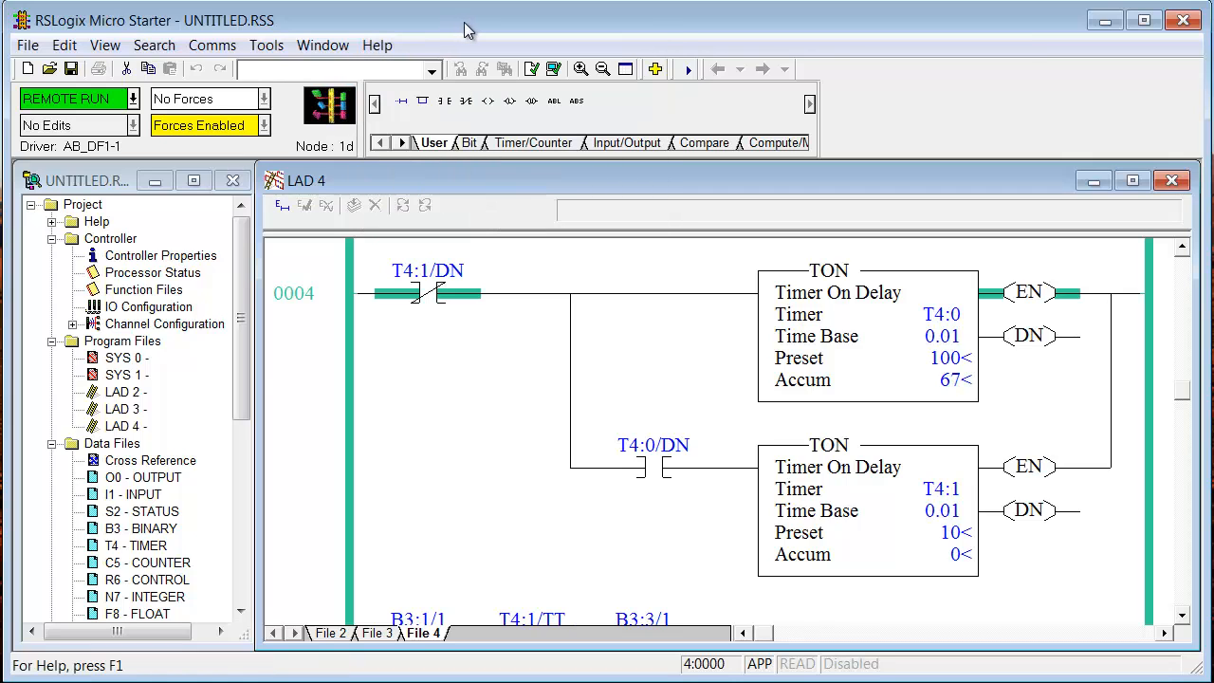
pyautogui.click(376, 45)
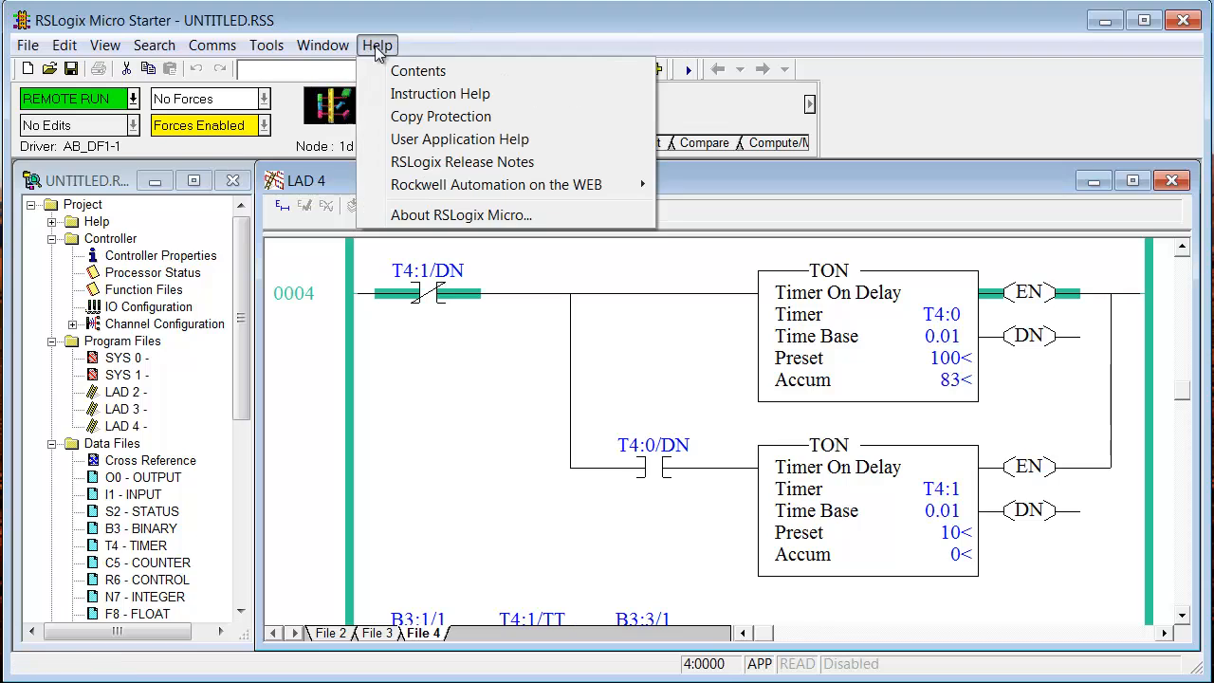
pyautogui.click(432, 98)
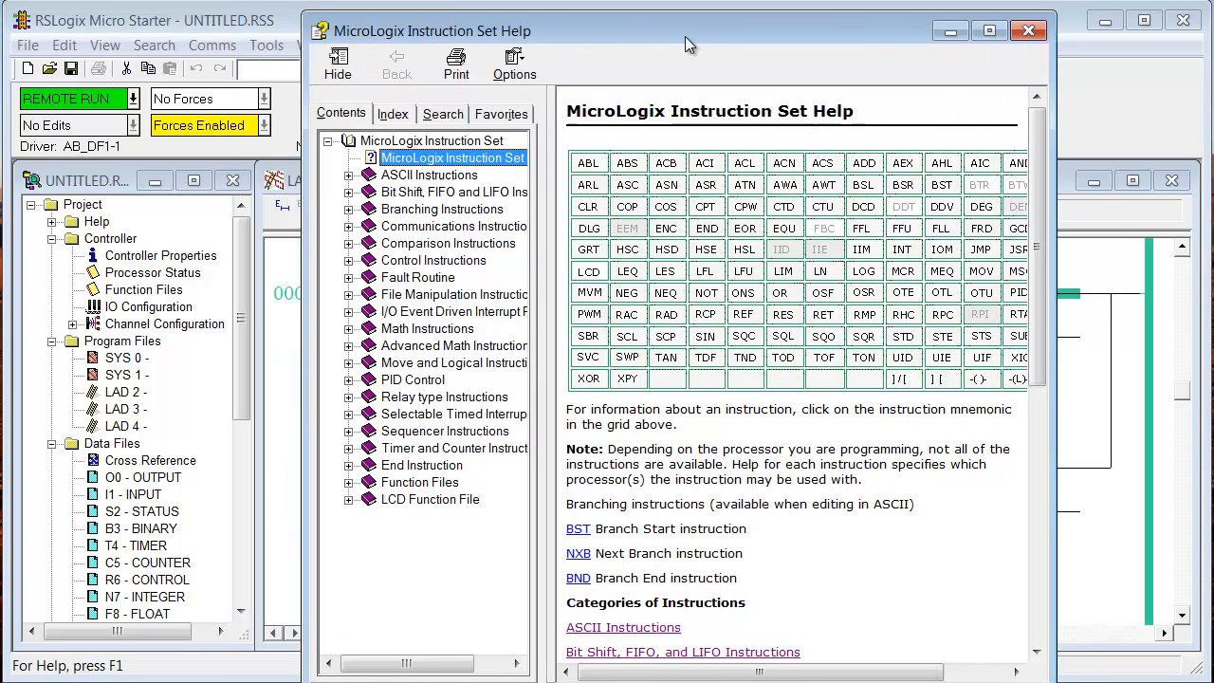
pyautogui.moveTo(684, 36); pyautogui.dragTo(888, 143)
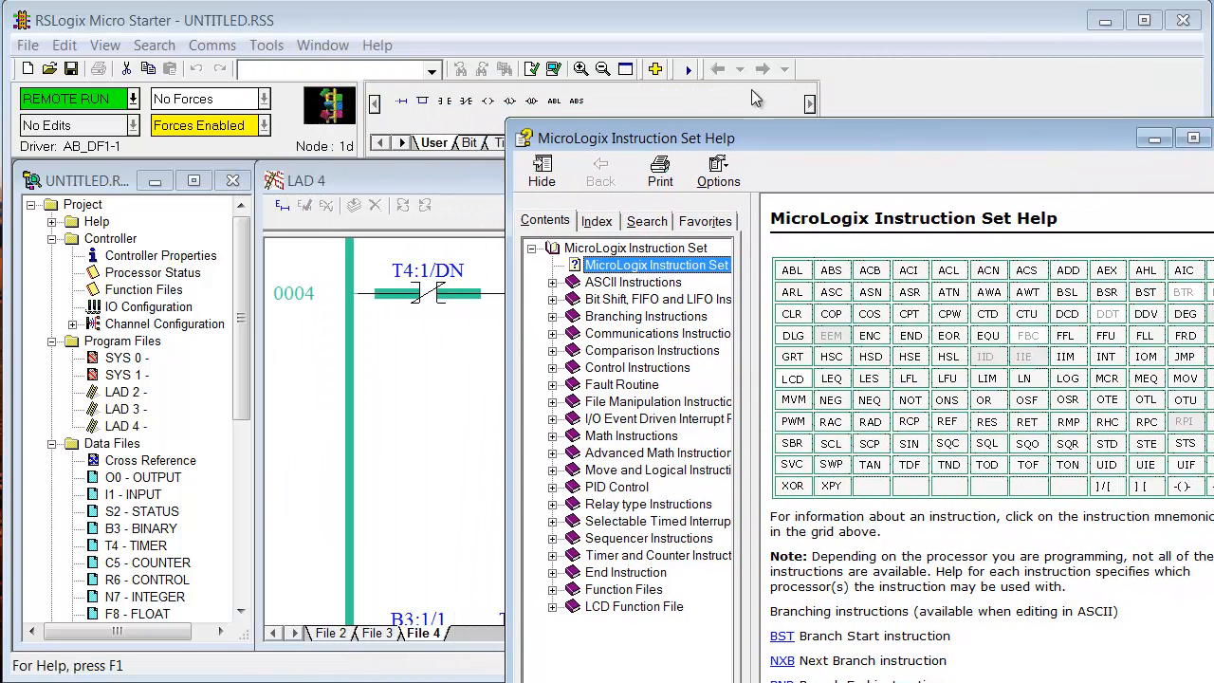
# Step: Display the Instruction Palette over the LAD 4 ladder, look over the available instructions, and close it
pyautogui.click(625, 70)
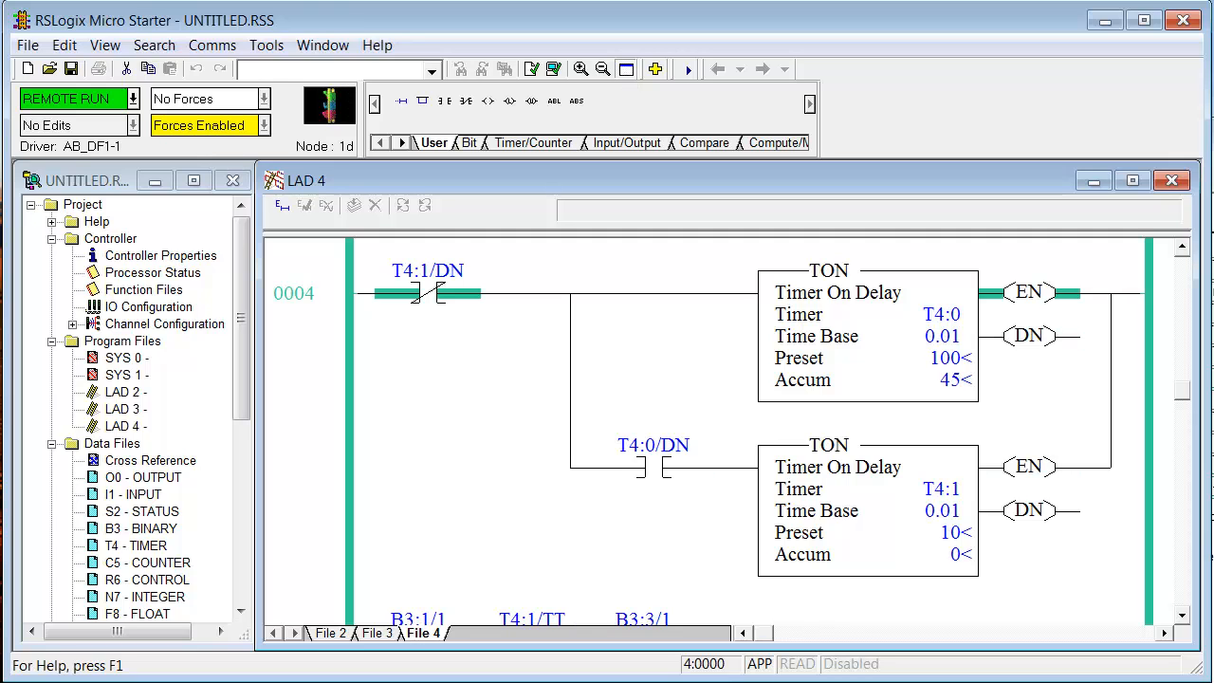
pyautogui.moveTo(228, 2); pyautogui.dragTo(573, 292)
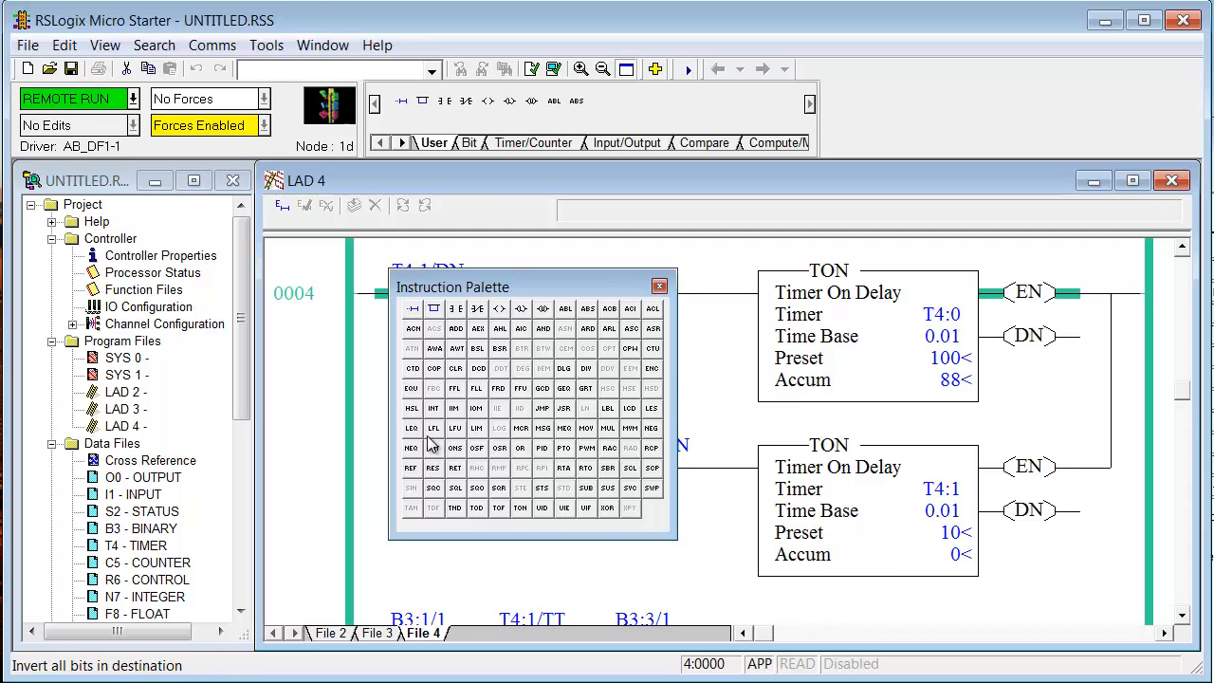
pyautogui.click(659, 288)
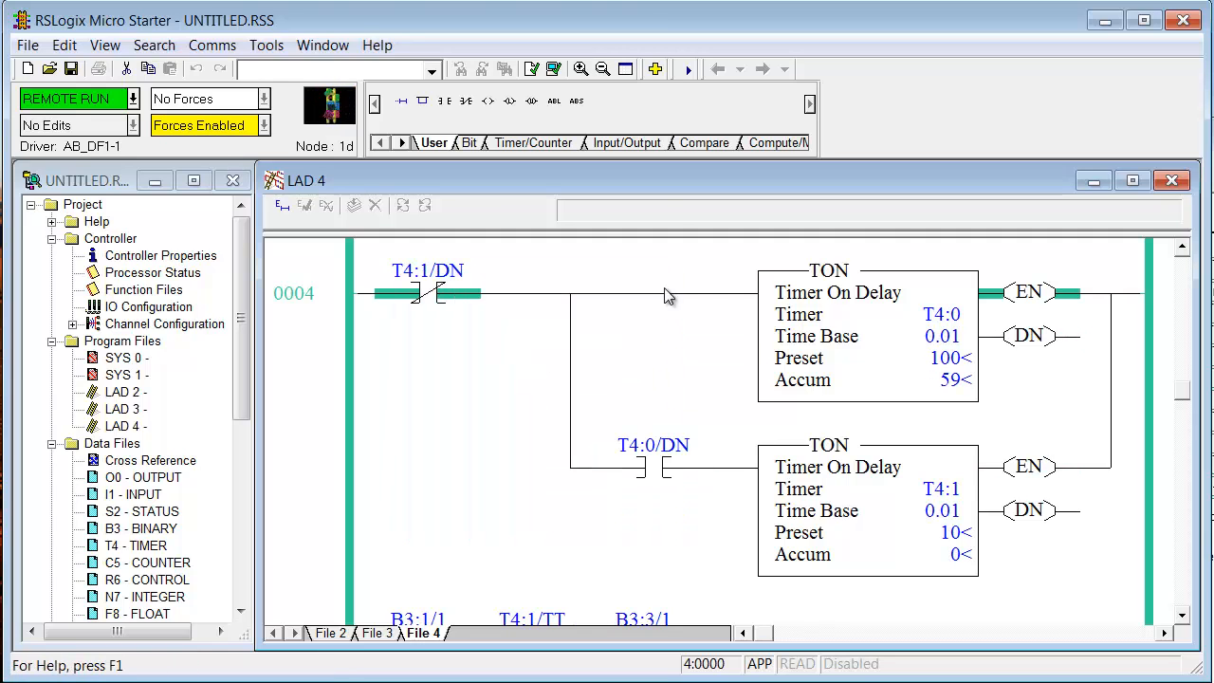
# Step: Bring up MicroLogix Instruction Set Help again and widen its window and contents list to show full topic names and the whole instruction grid
pyautogui.press('F1')
pyautogui.moveTo(1049, 147); pyautogui.dragTo(703, 29)
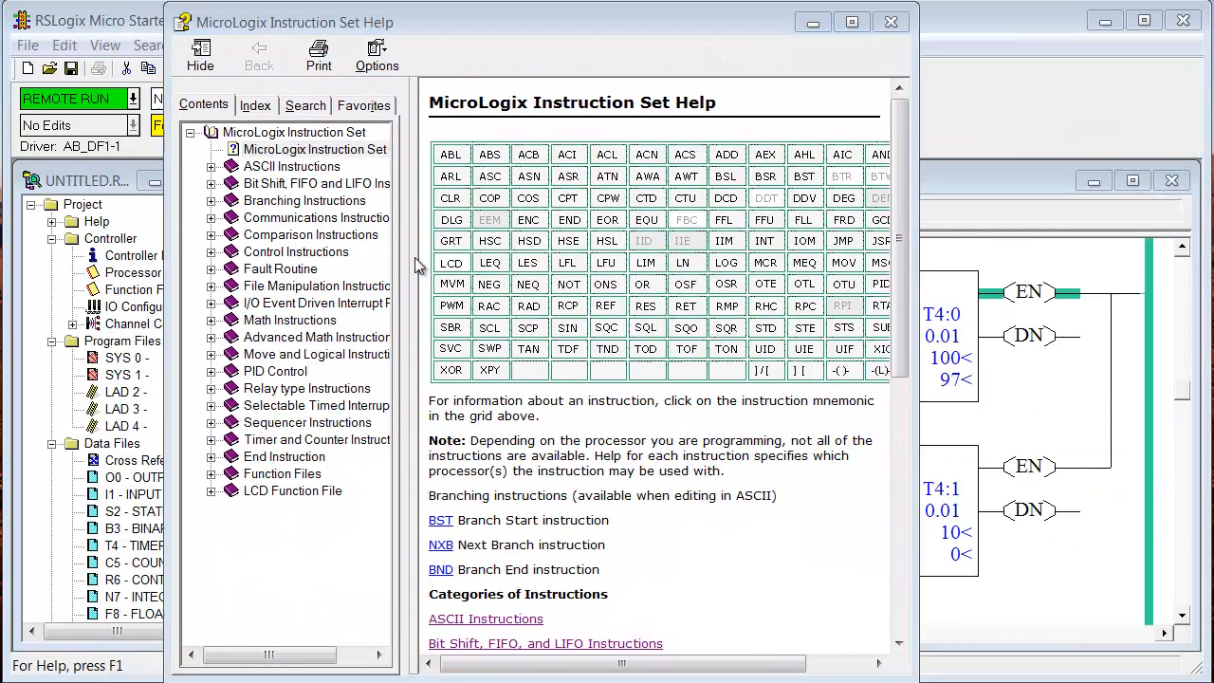
pyautogui.moveTo(407, 268); pyautogui.dragTo(454, 270)
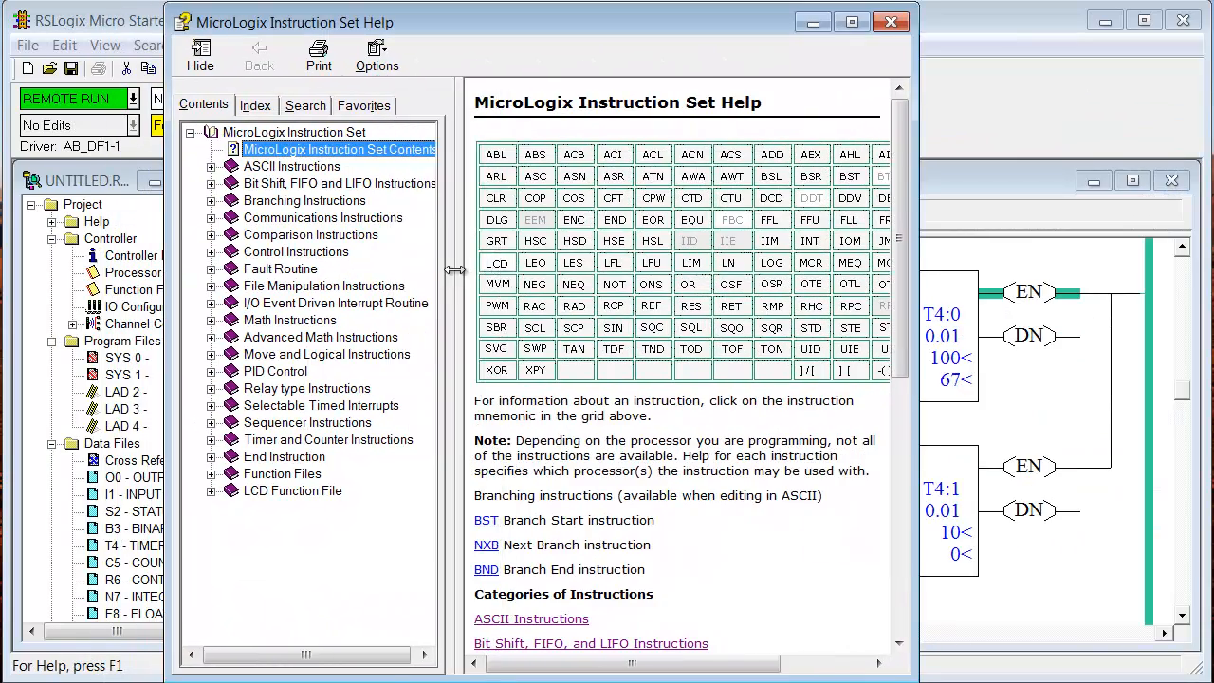
pyautogui.moveTo(911, 407); pyautogui.dragTo(1131, 404)
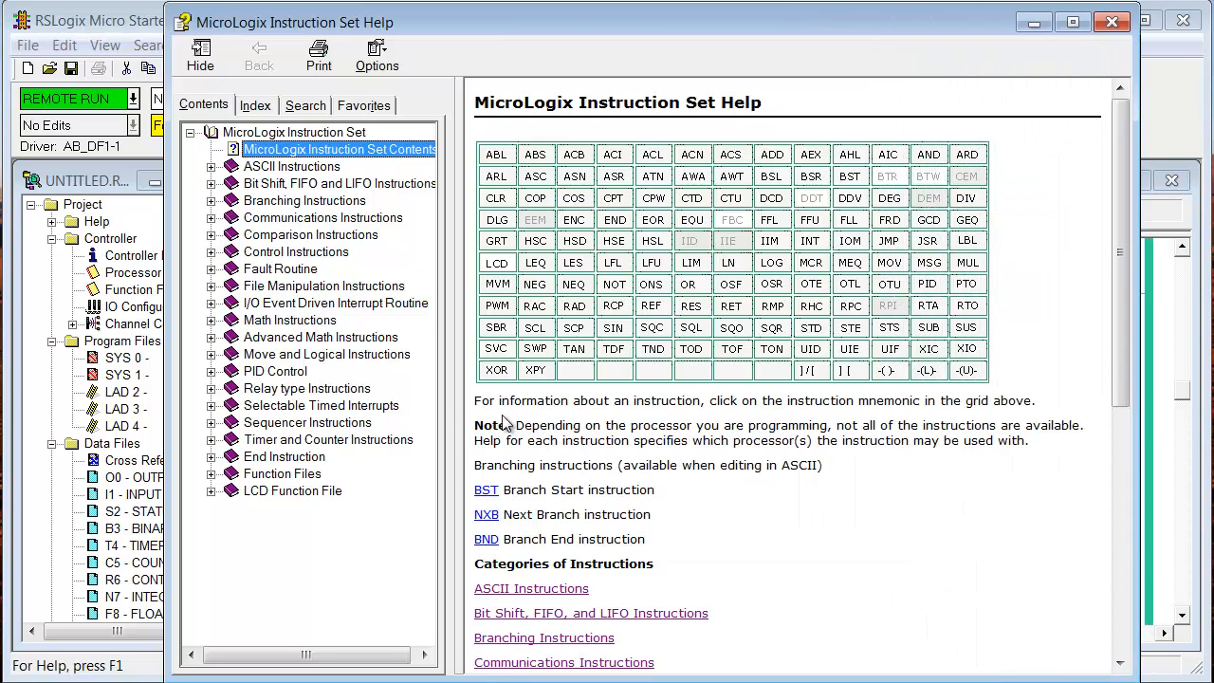
pyautogui.moveTo(451, 406); pyautogui.dragTo(517, 406)
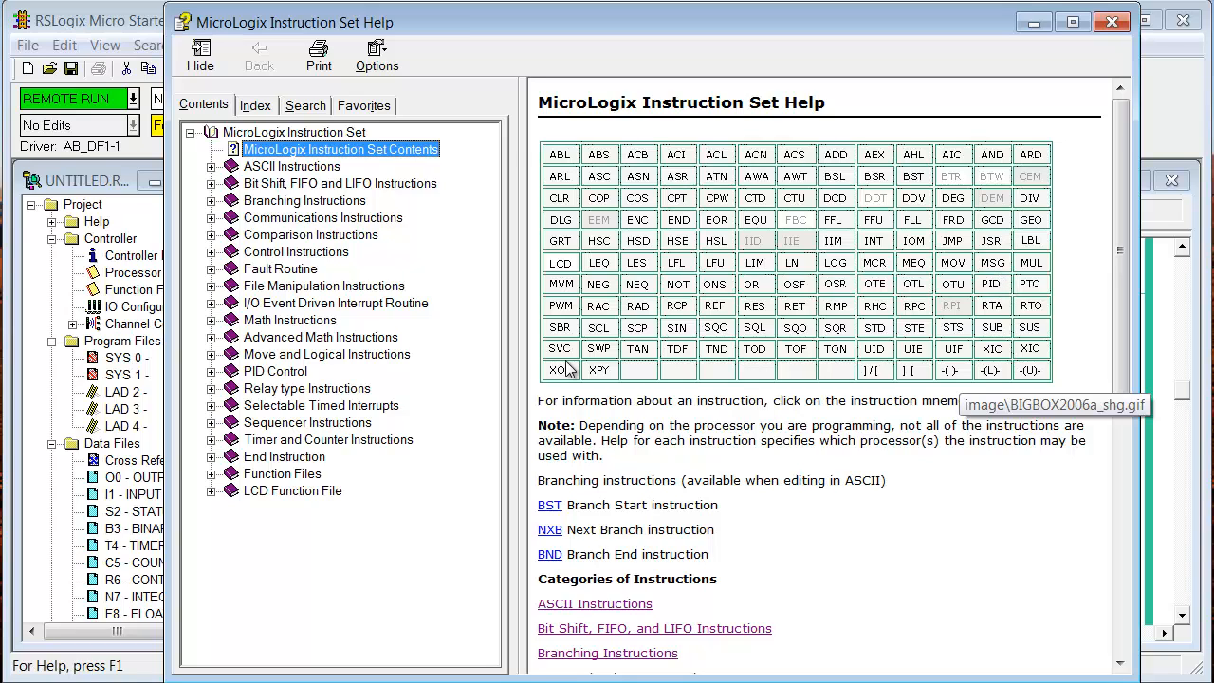
# Step: Look up the ABL instruction from the mnemonic grid, return to the instruction set overview, and collapse the ASCII Instructions category
pyautogui.click(599, 223)
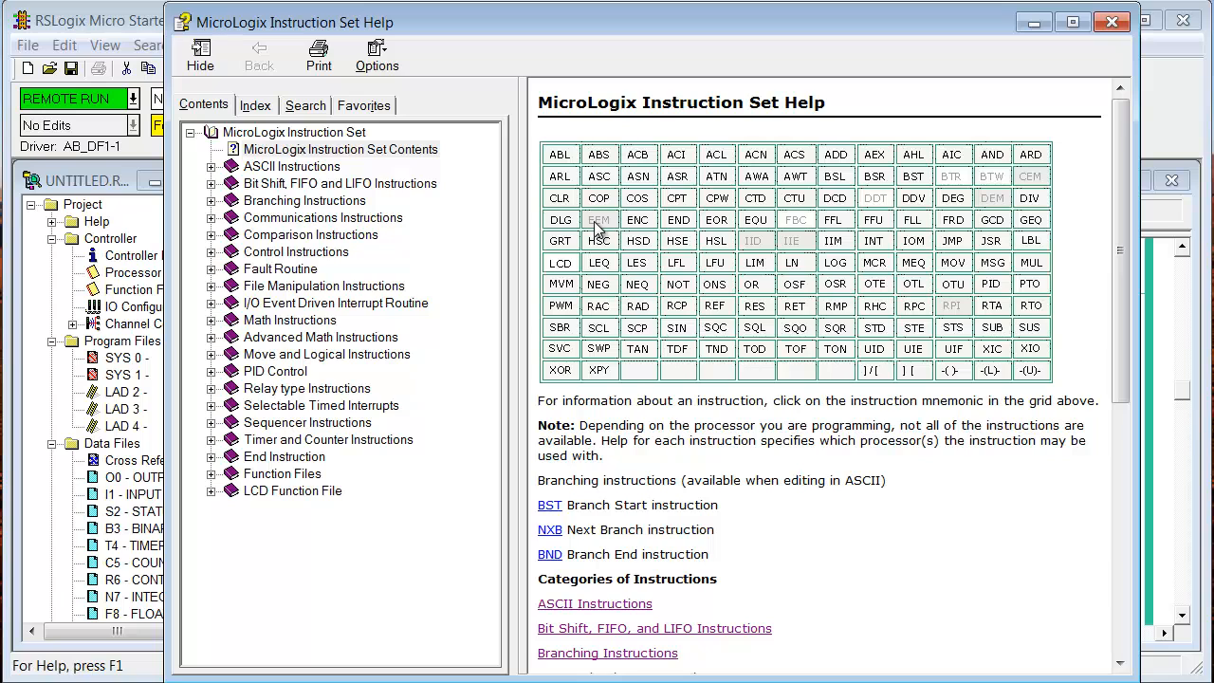
pyautogui.click(559, 158)
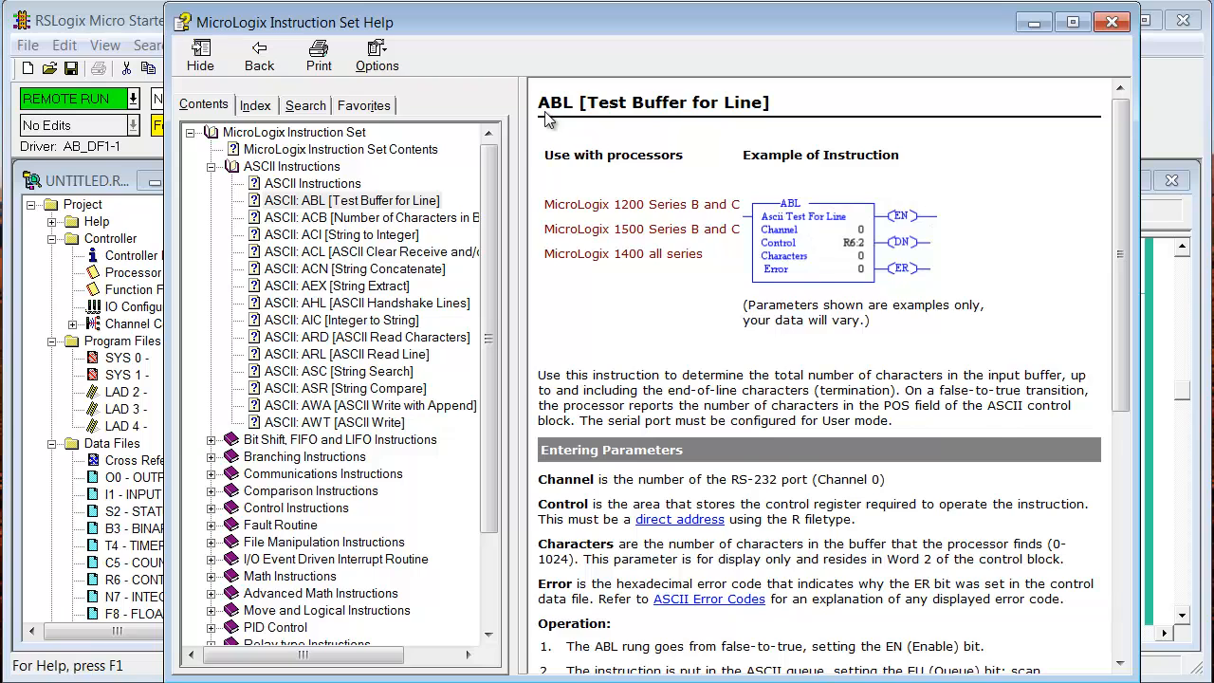
pyautogui.hotkey('alt', 'Left')
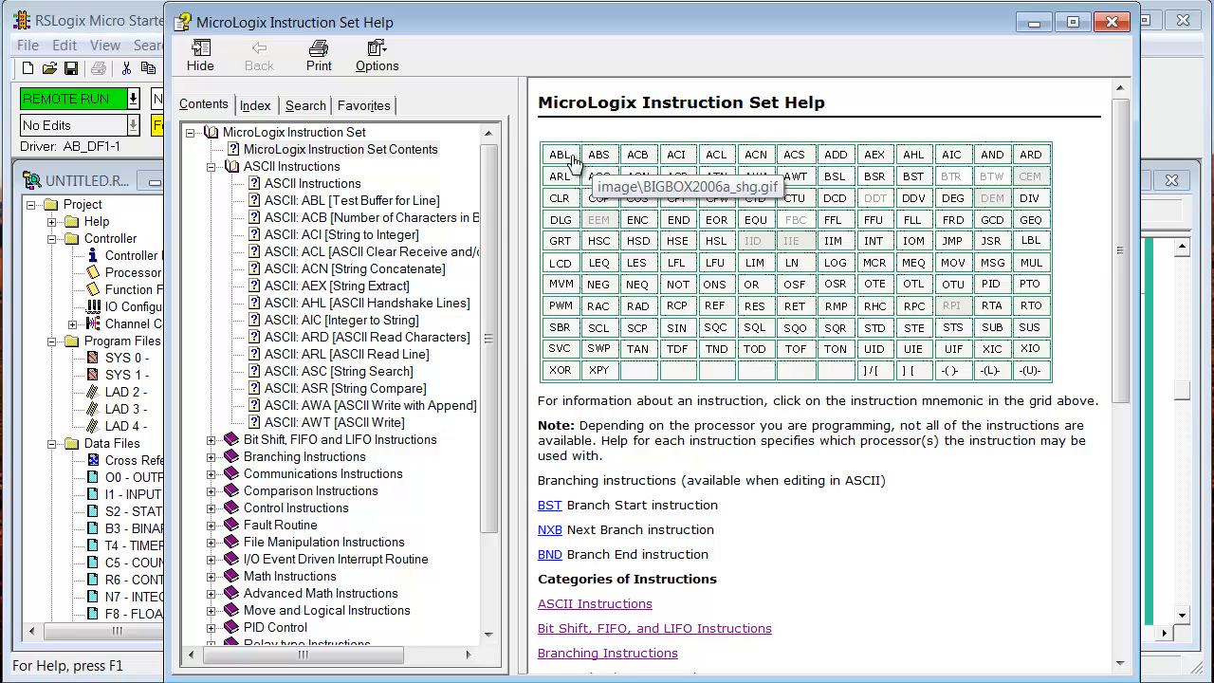
pyautogui.click(211, 168)
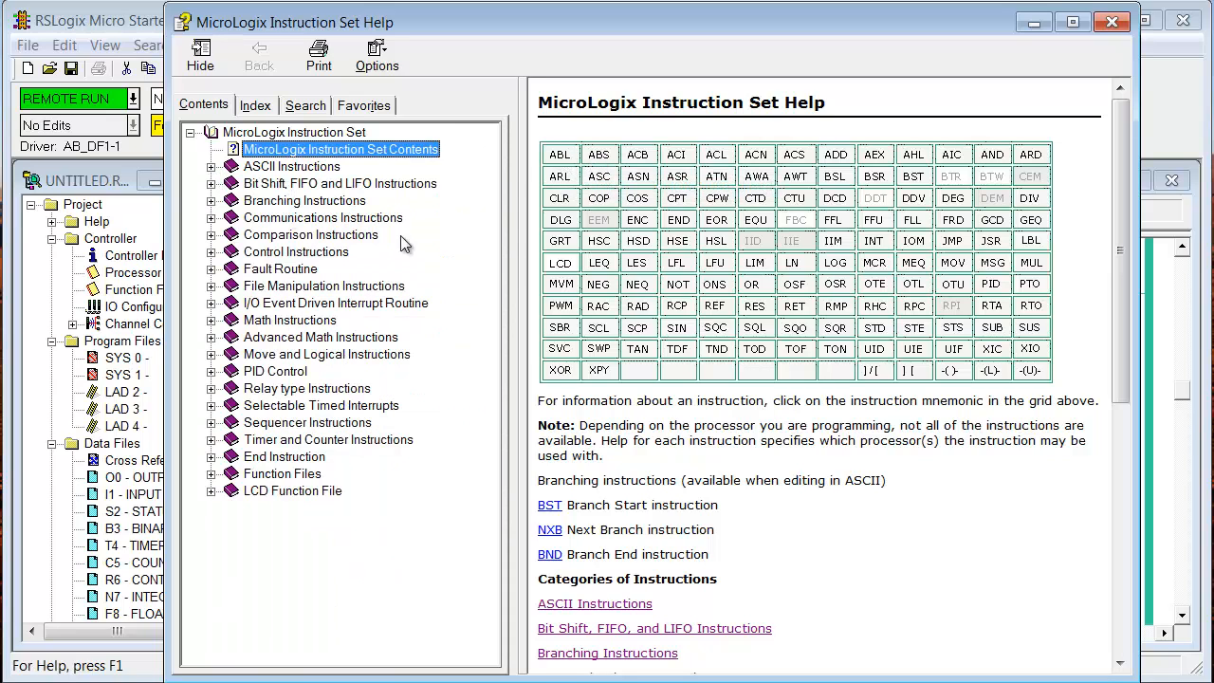
# Step: Look up the ASC instruction from the grid and browse the ASCII overview, ACB, ACI and ACL topics
pyautogui.click(598, 178)
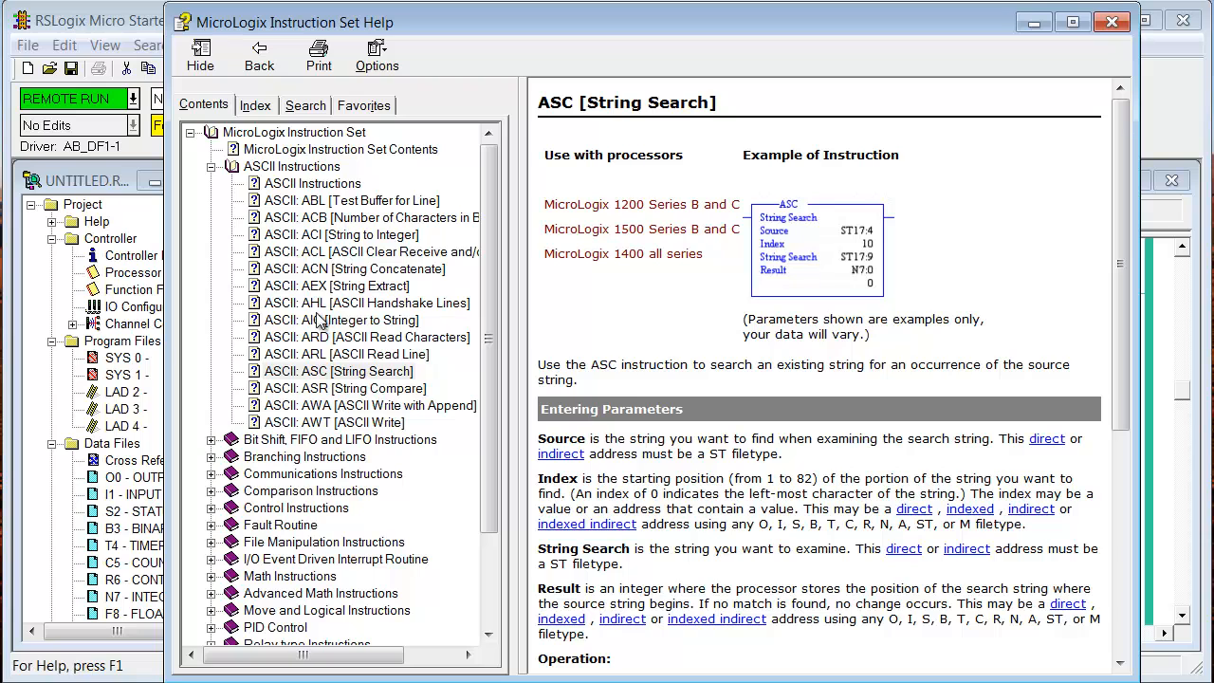
pyautogui.click(303, 184)
pyautogui.click(302, 218)
pyautogui.click(302, 235)
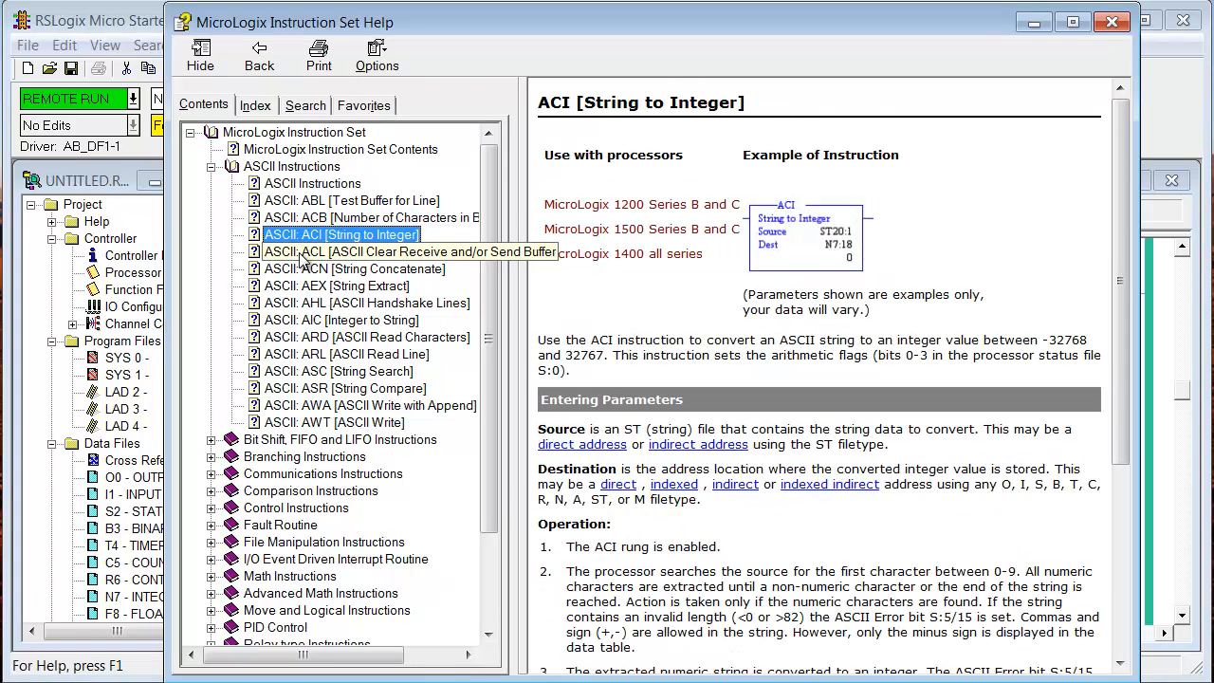
pyautogui.click(304, 251)
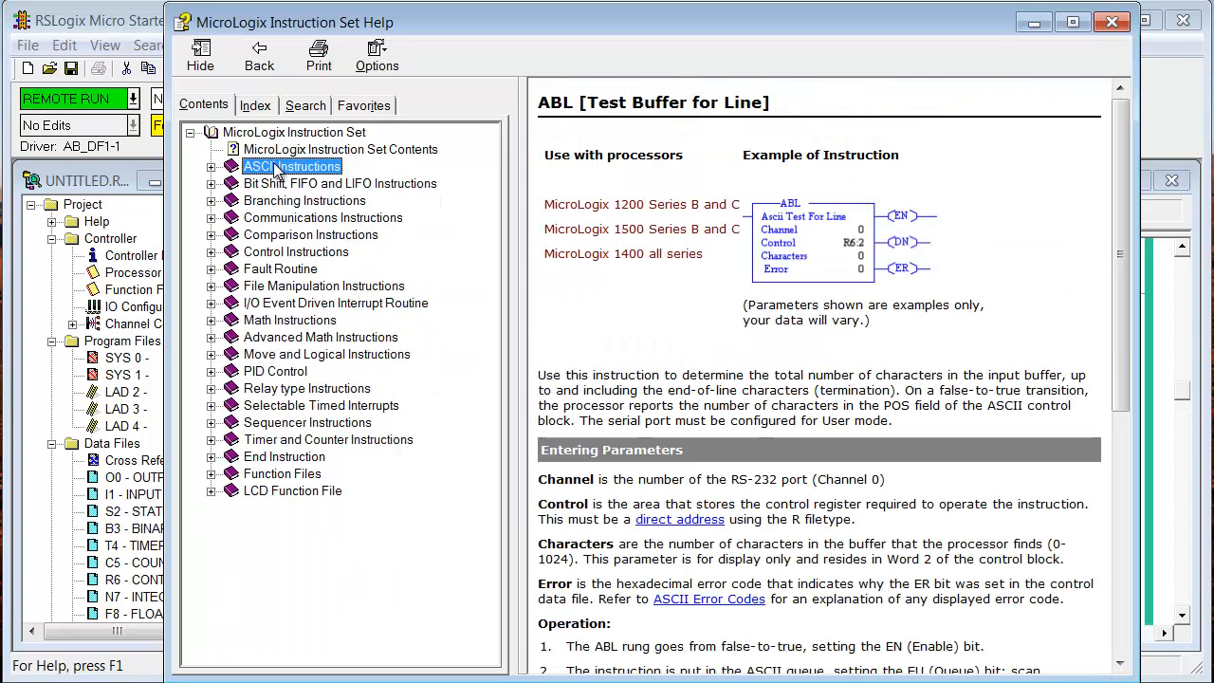
# Step: Browse the Bit Shift, FIFO and LIFO Instructions overview plus the BSL and LFL/LFU topics, and collapse the category
pyautogui.click(210, 183)
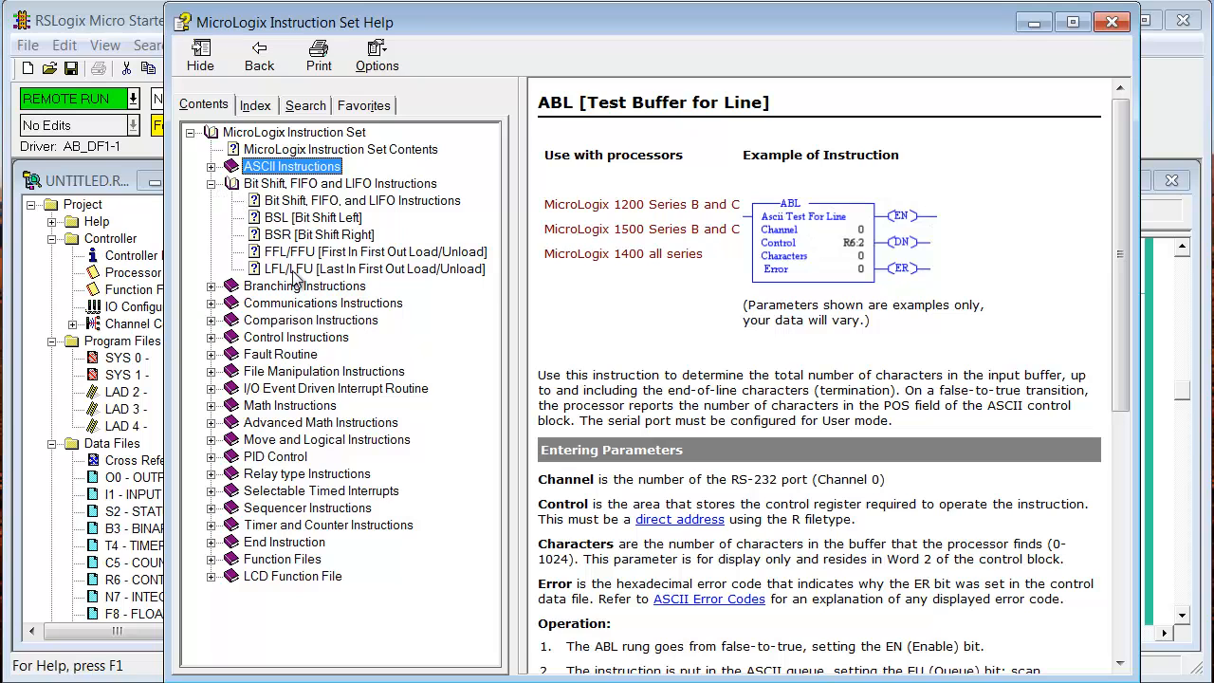
pyautogui.click(305, 205)
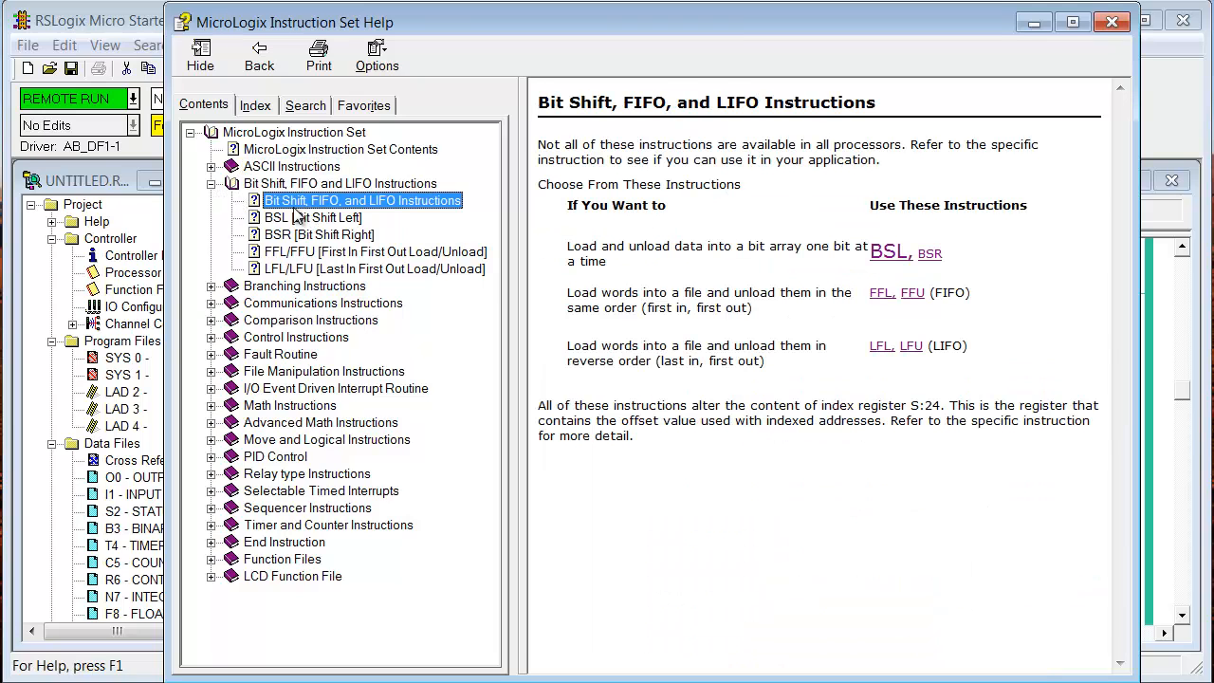
pyautogui.click(300, 217)
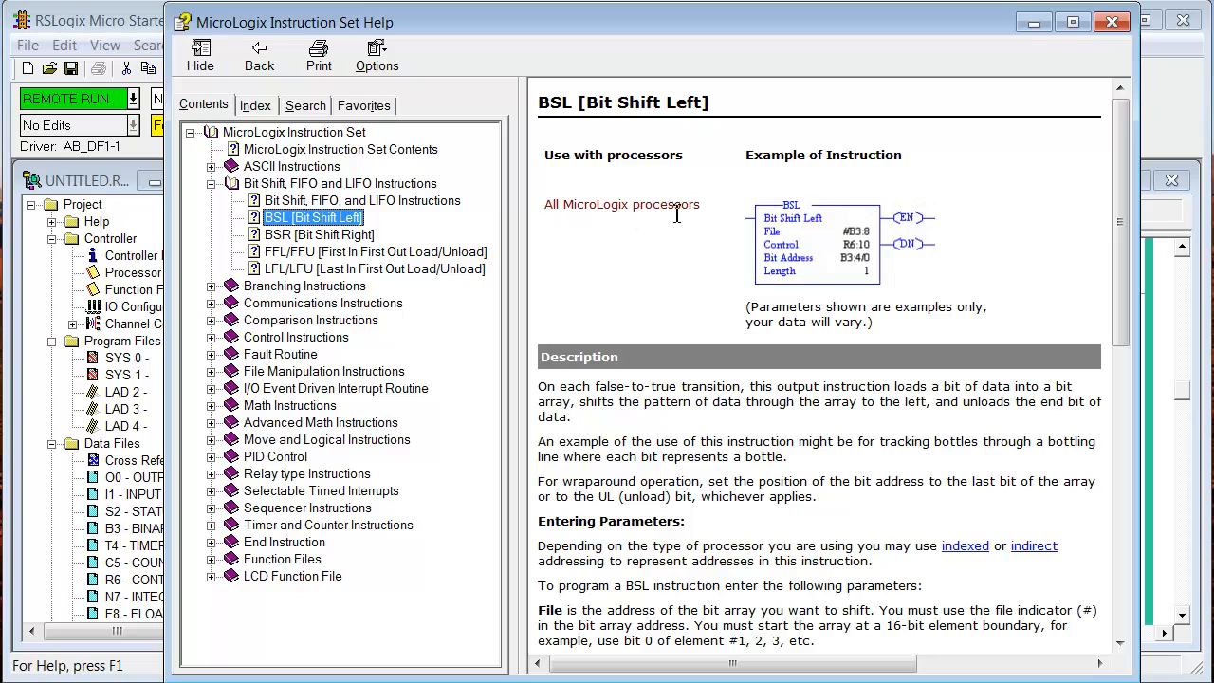
pyautogui.click(380, 269)
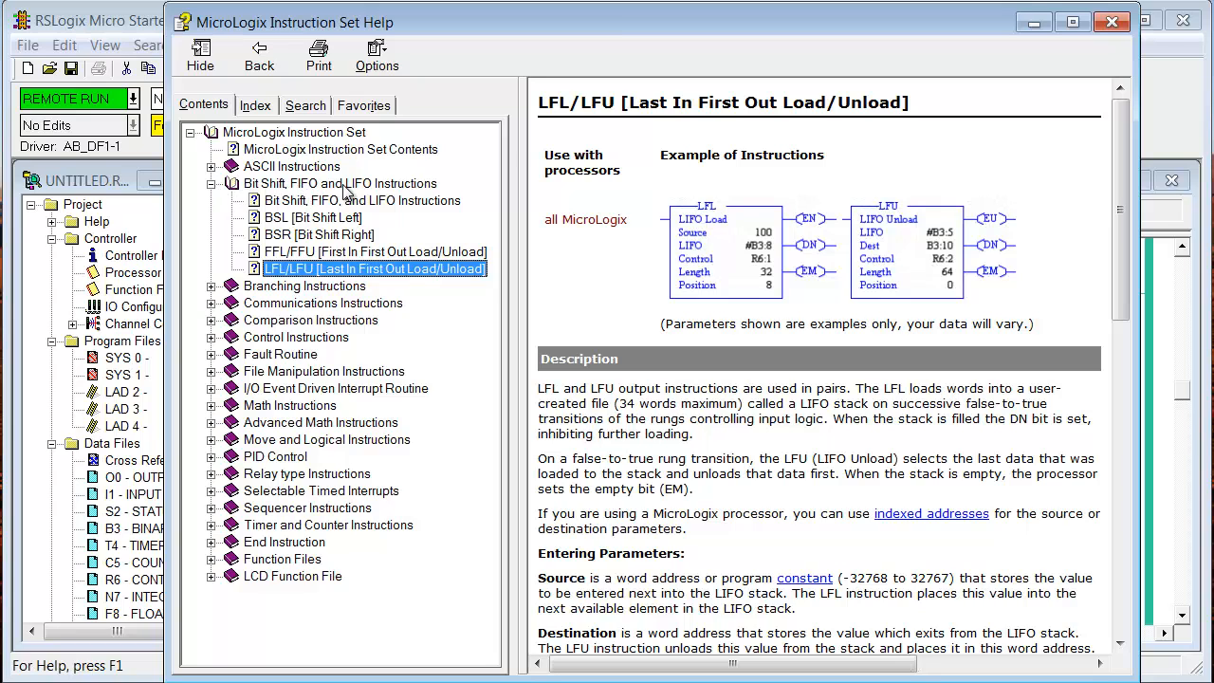
pyautogui.click(211, 184)
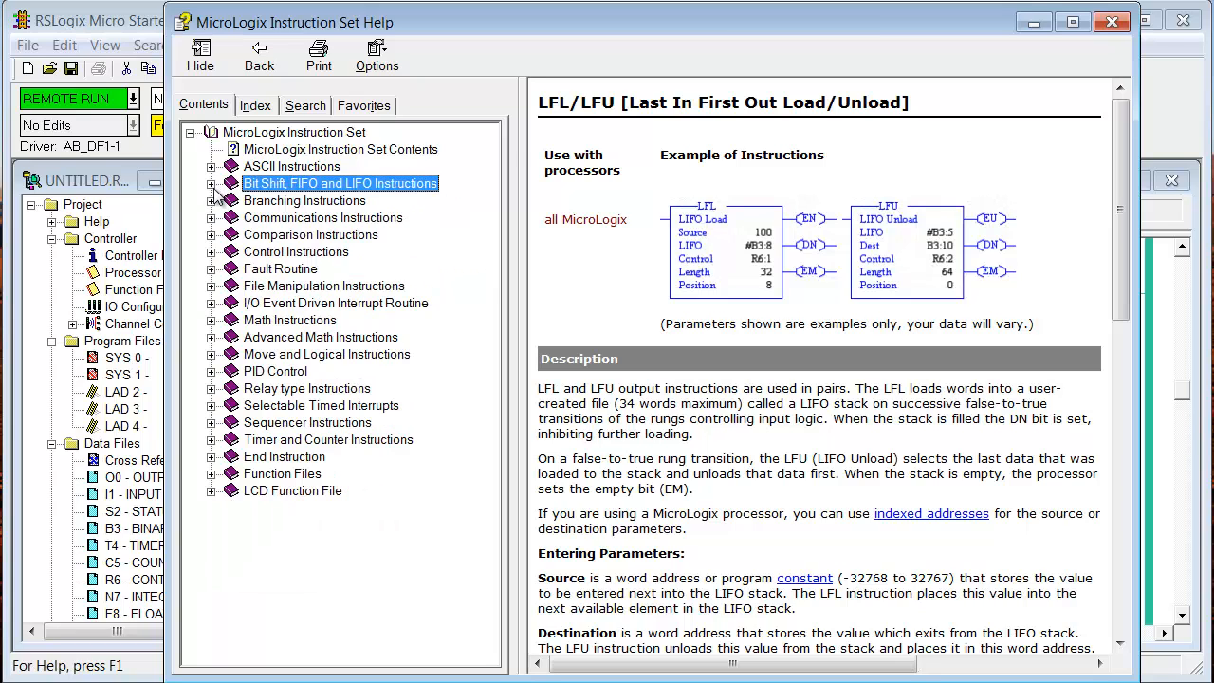
# Step: Look up the Fault Routine topic, collapse its category, and check the File Manipulation Instructions category
pyautogui.click(211, 269)
pyautogui.click(282, 287)
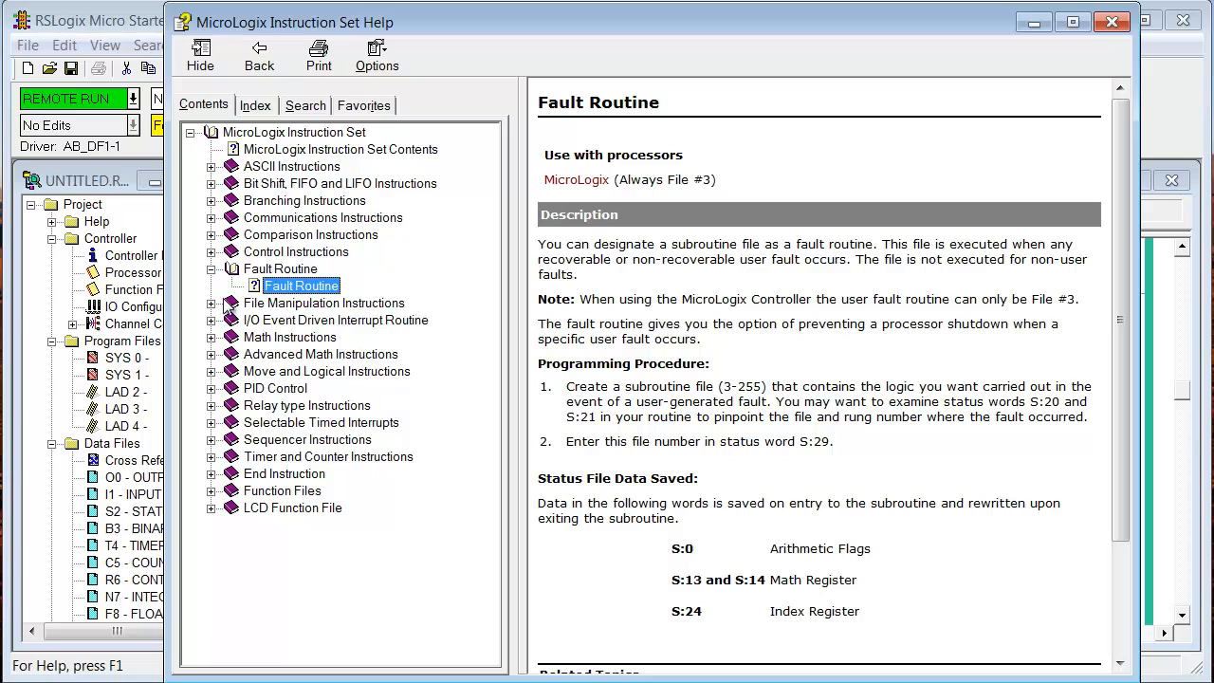
pyautogui.click(211, 270)
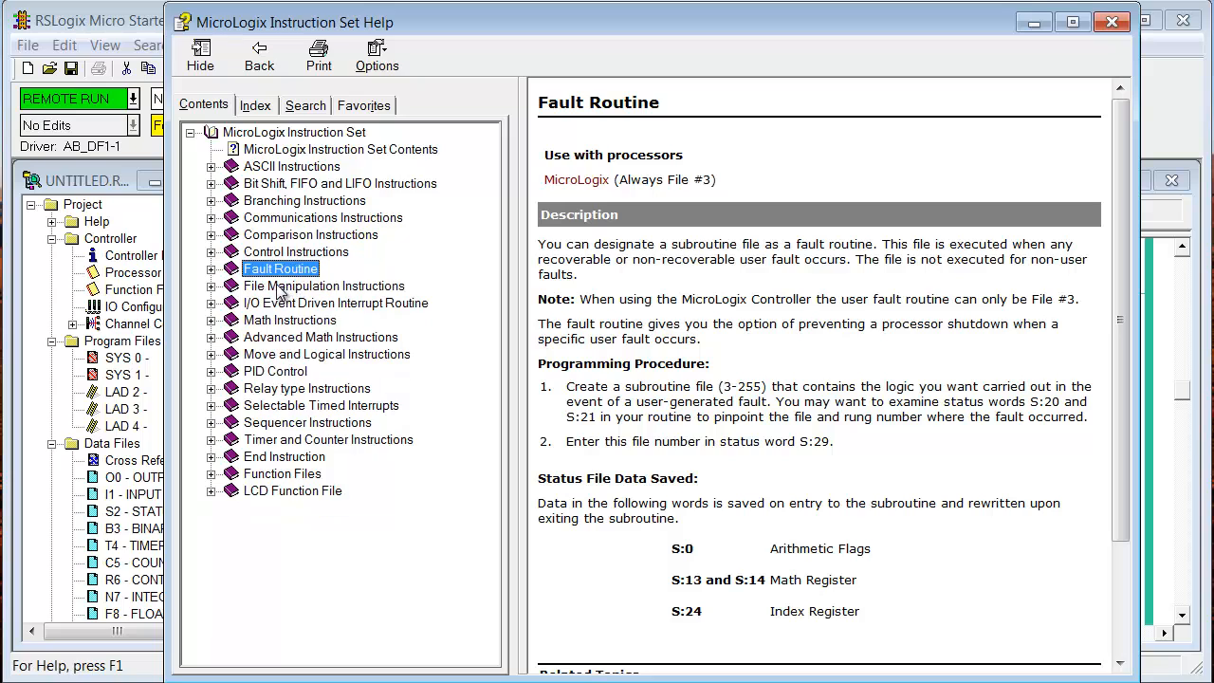
pyautogui.click(210, 287)
pyautogui.click(210, 286)
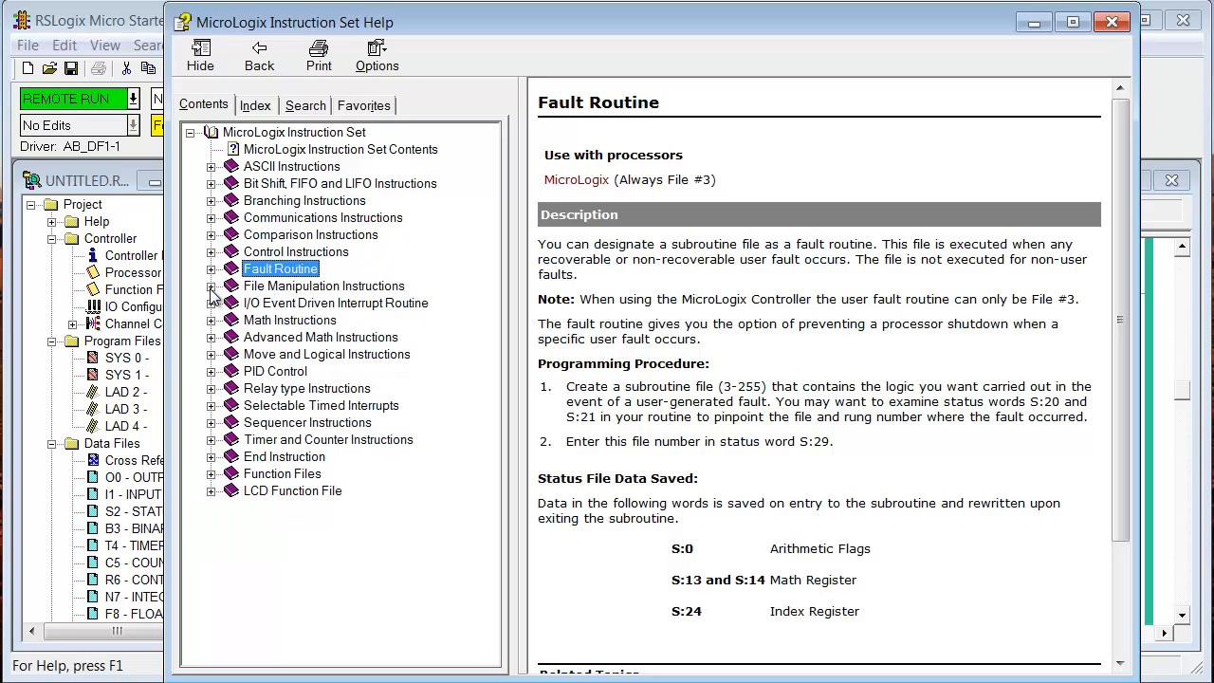
# Step: Read the PID closed loop control topic through to its end, and collapse the PID Control category
pyautogui.click(210, 371)
pyautogui.click(254, 388)
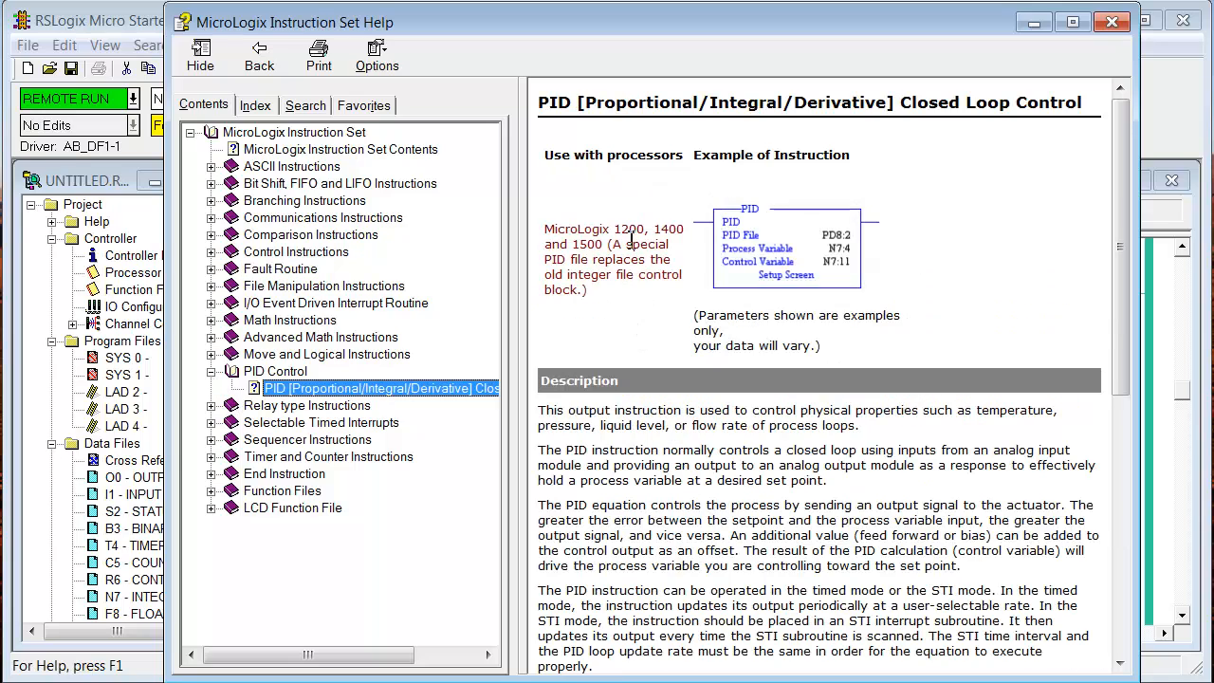
pyautogui.click(1119, 589)
pyautogui.click(1122, 101)
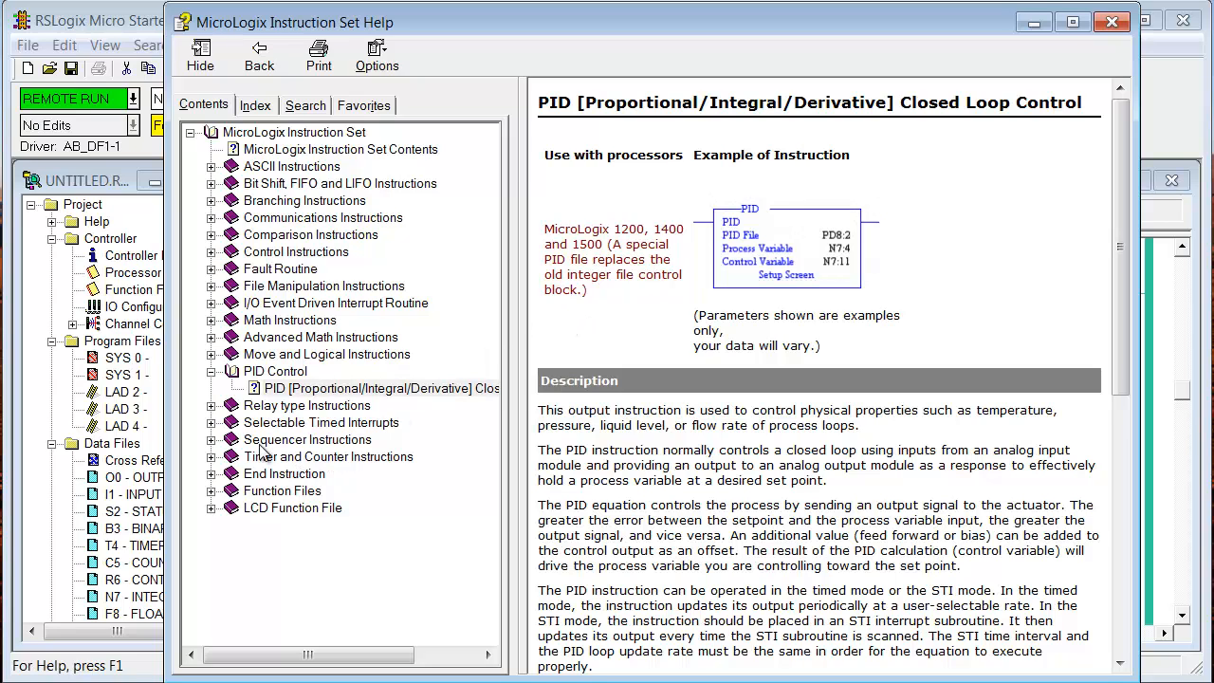
pyautogui.click(211, 371)
# Step: Read the Function Files overview and its Pulse Train Output (PTO) topic, and go back to the overview
pyautogui.click(211, 473)
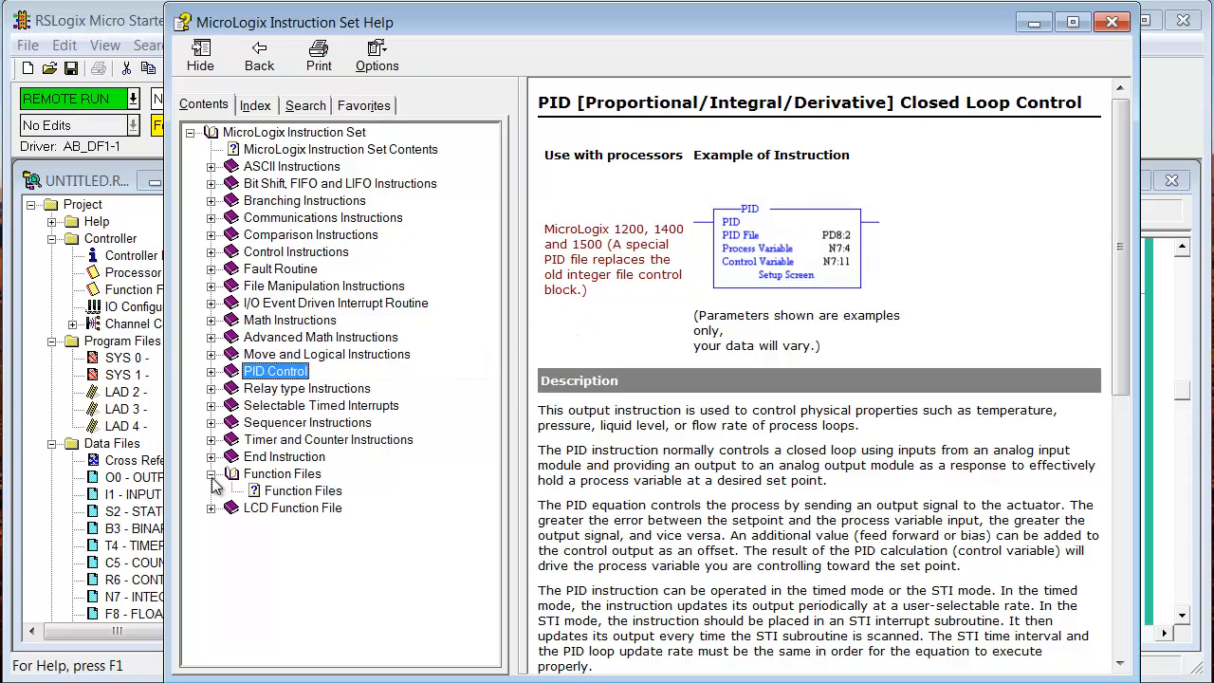
pyautogui.click(273, 492)
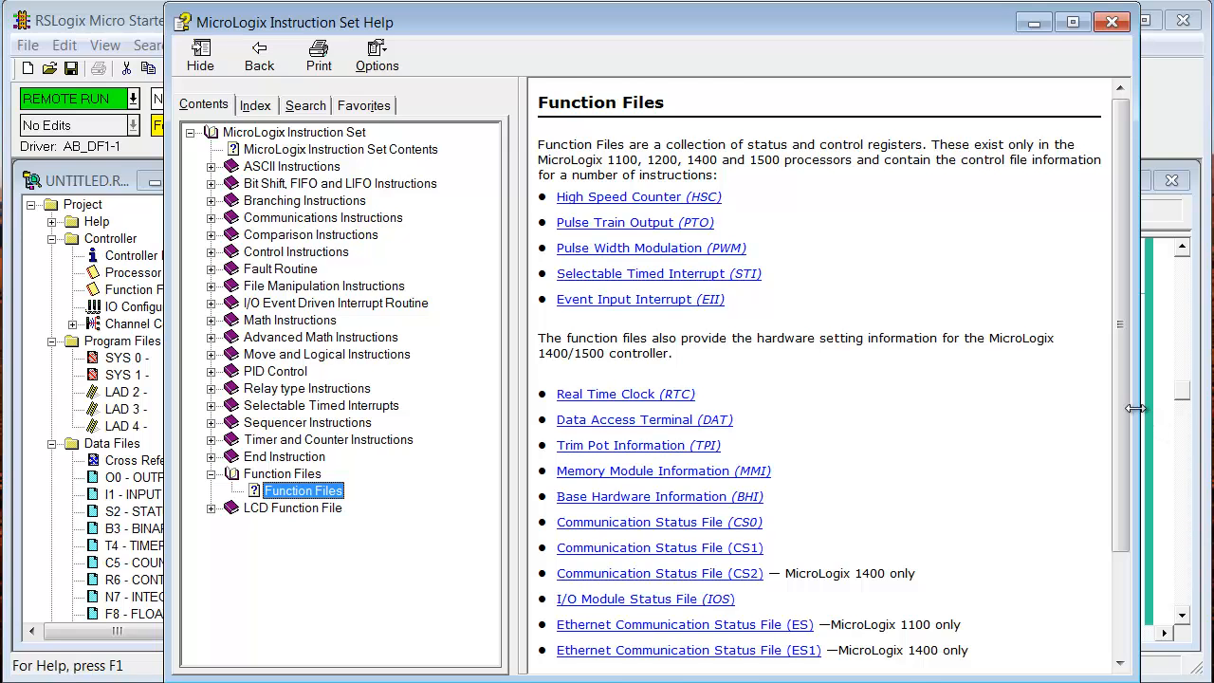
pyautogui.moveTo(1120, 413)
pyautogui.mouseDown()
pyautogui.moveTo(1119, 527)
pyautogui.moveTo(1121, 429)
pyautogui.mouseUp()
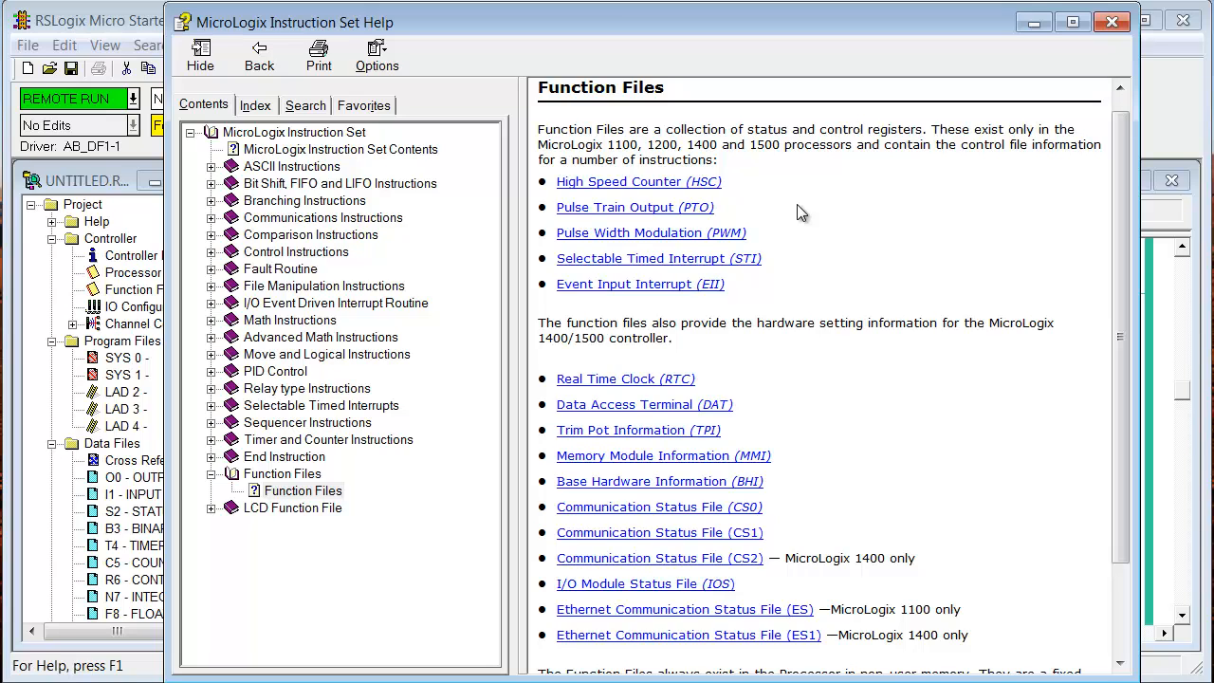
pyautogui.click(688, 209)
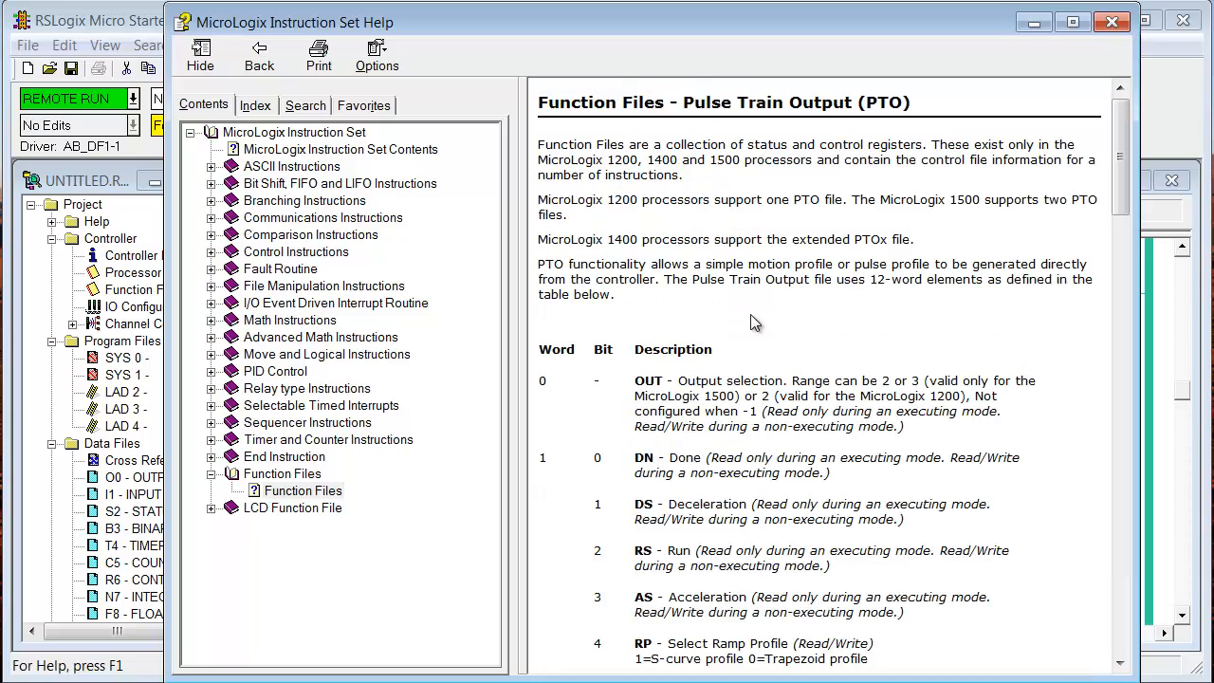
pyautogui.moveTo(1119, 152); pyautogui.dragTo(1117, 98)
pyautogui.click(239, 74)
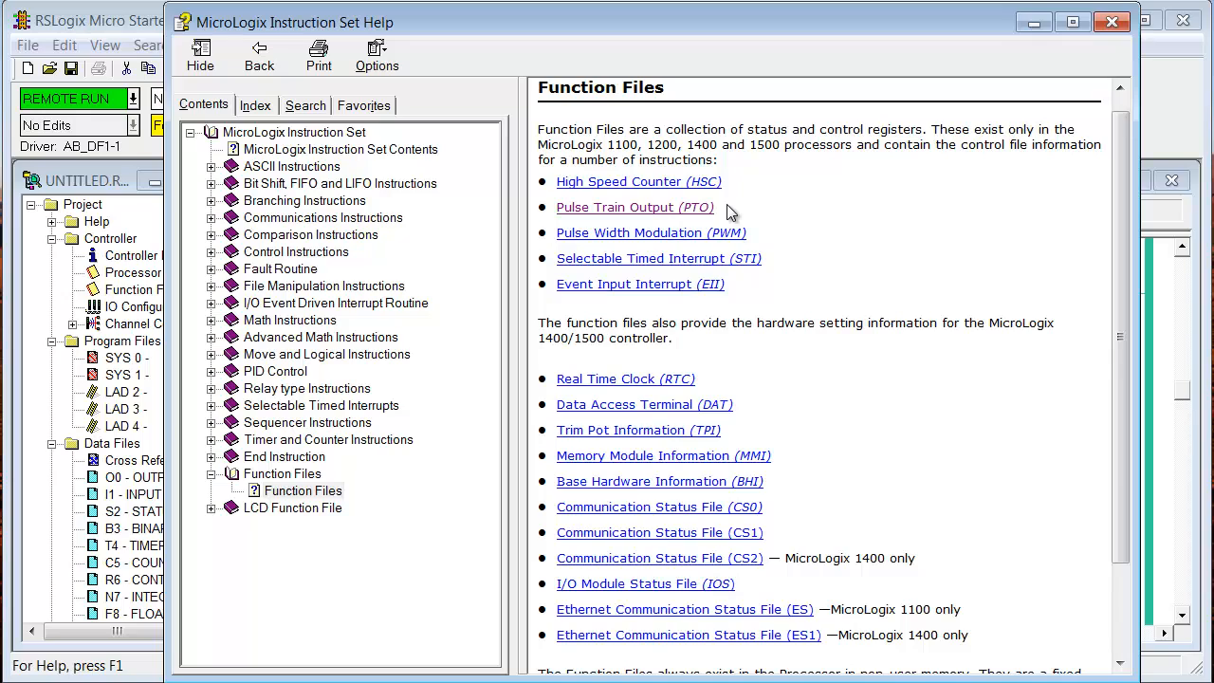
# Step: Reopen the Pulse Train Output (PTO) topic, look through its word and bit table, and collapse the Function Files category
pyautogui.click(702, 209)
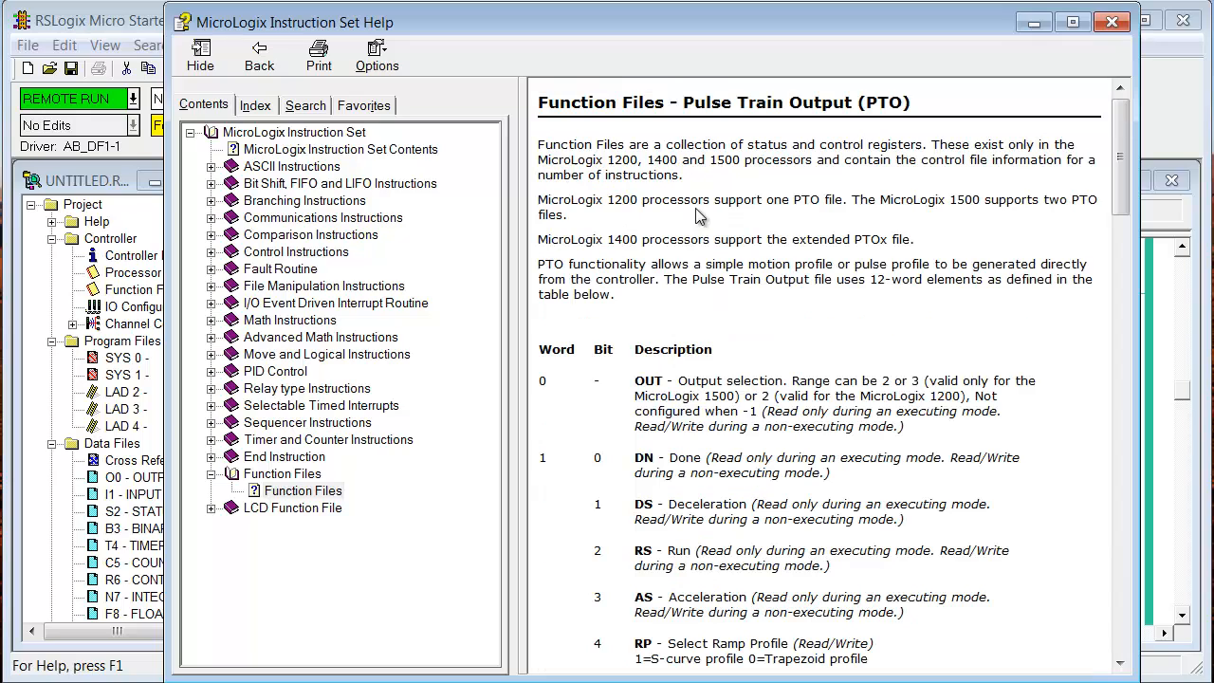
pyautogui.scroll(-20, 1133, 641)
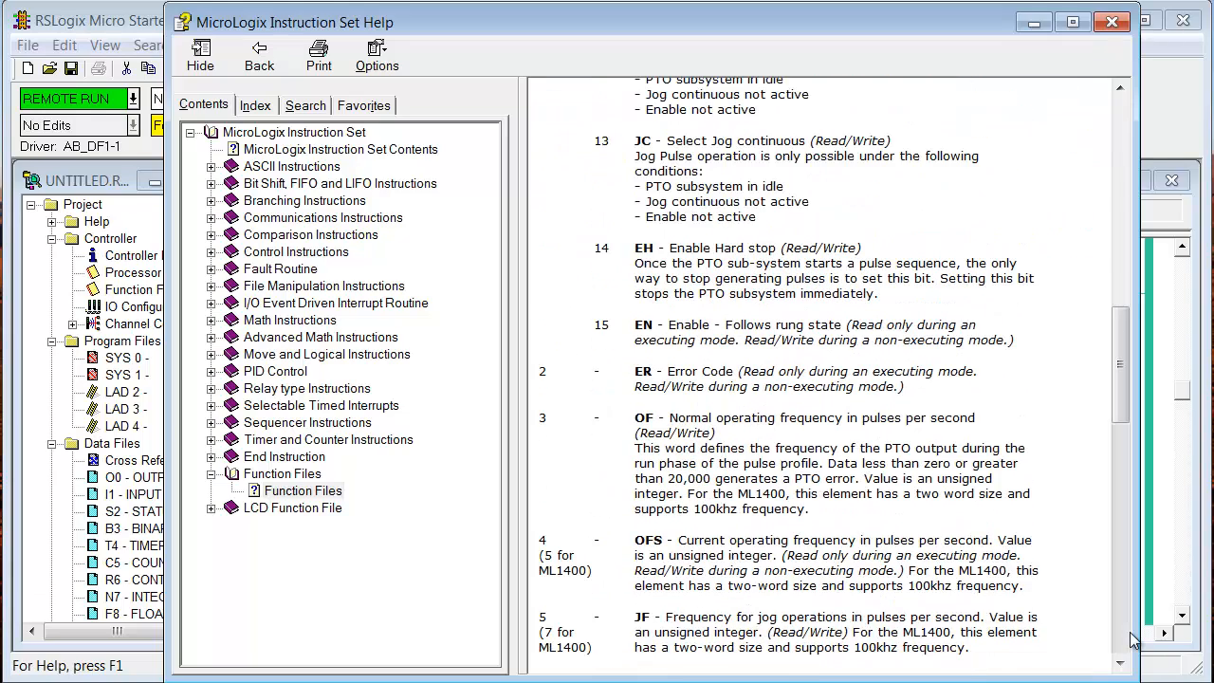
pyautogui.click(1126, 633)
pyautogui.click(1127, 633)
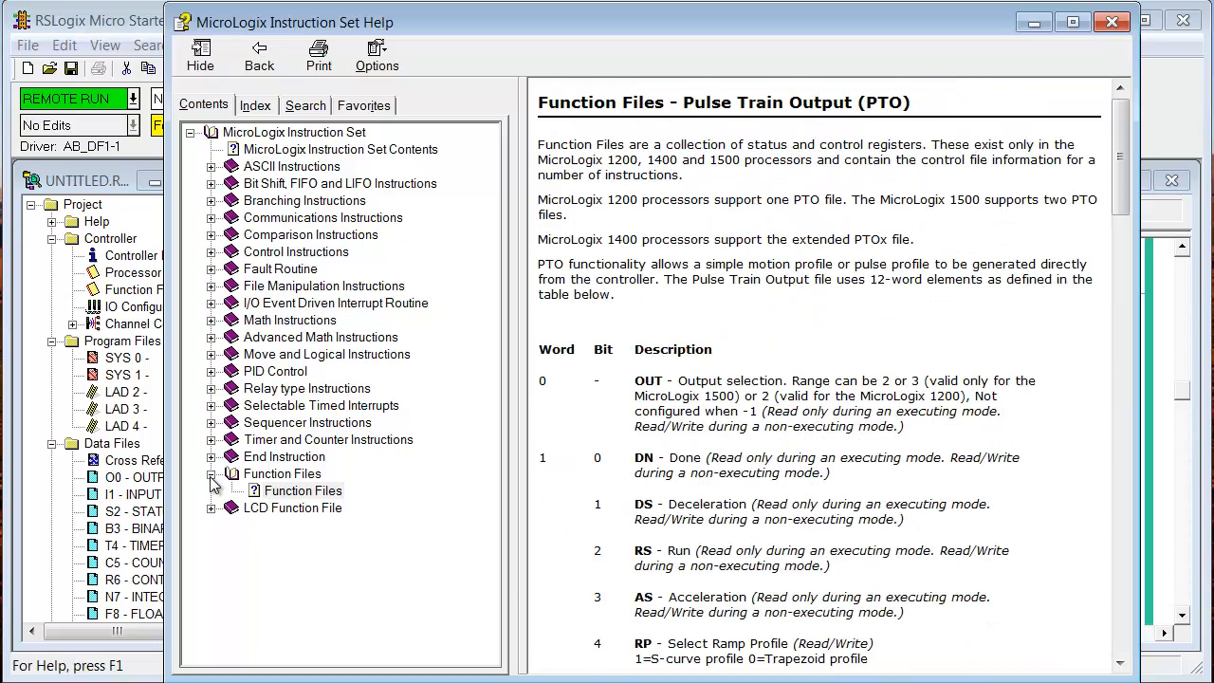
pyautogui.click(211, 474)
# Step: Read the LCD instruction topic under LCD Function File and its related LCD Setup Screen topic
pyautogui.click(211, 491)
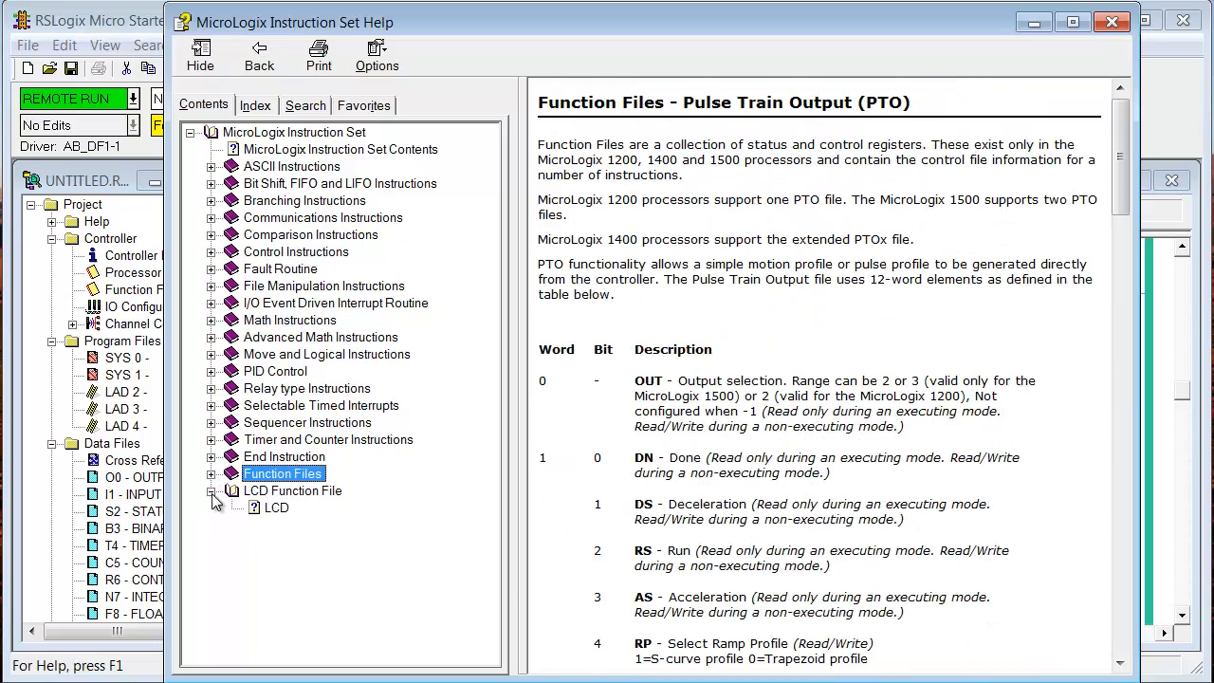
pyautogui.click(275, 510)
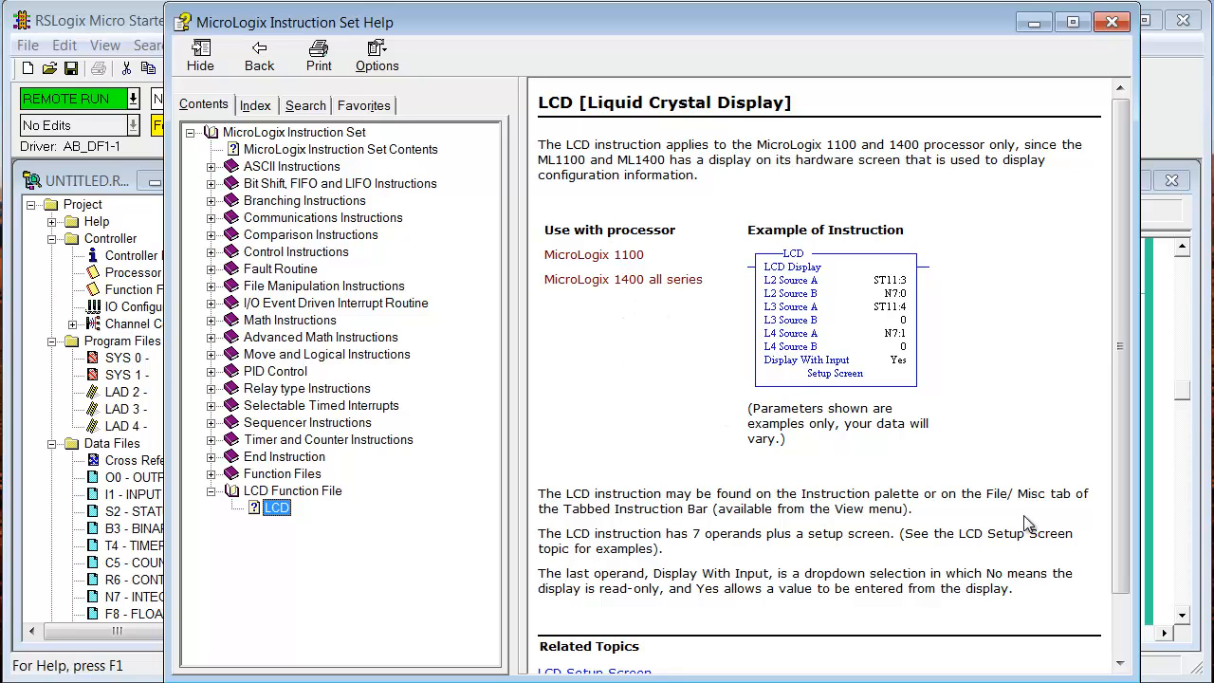
pyautogui.click(1121, 637)
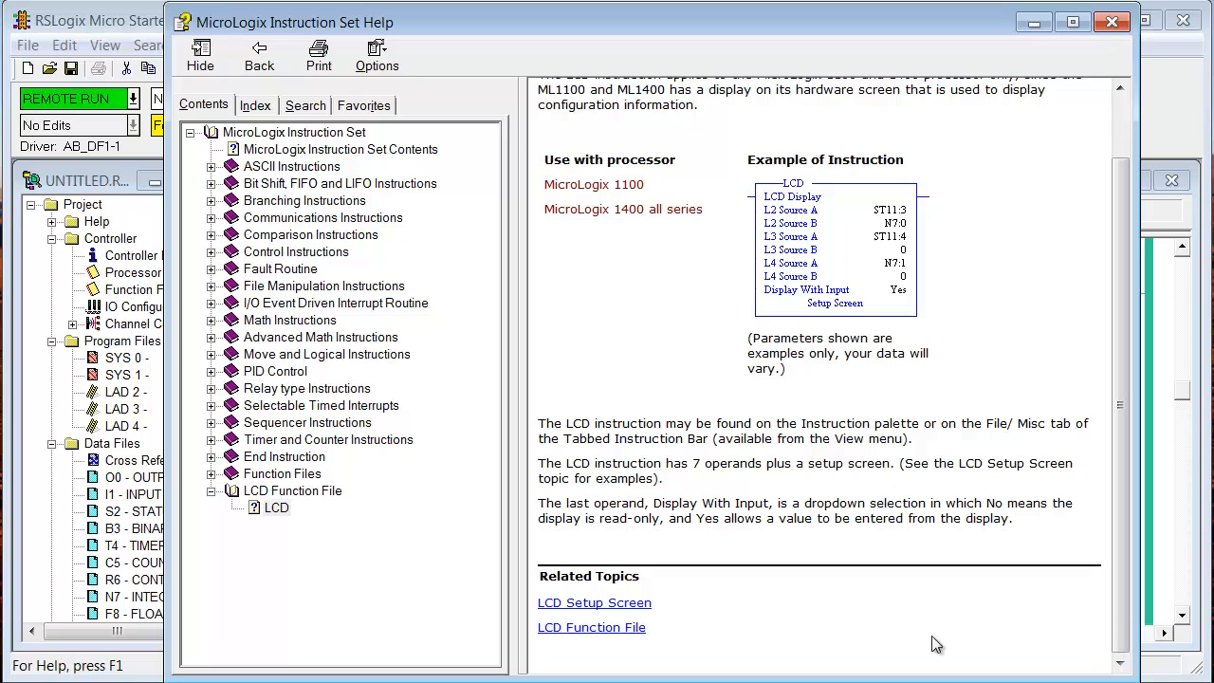
pyautogui.click(636, 605)
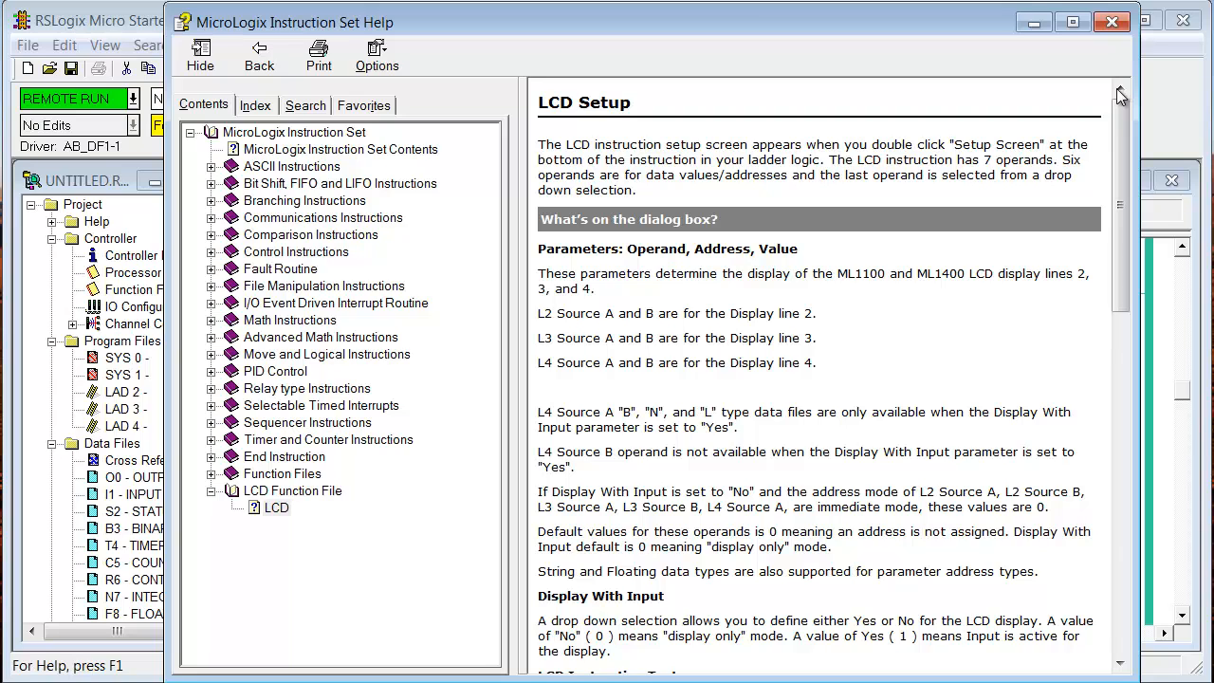
pyautogui.click(352, 133)
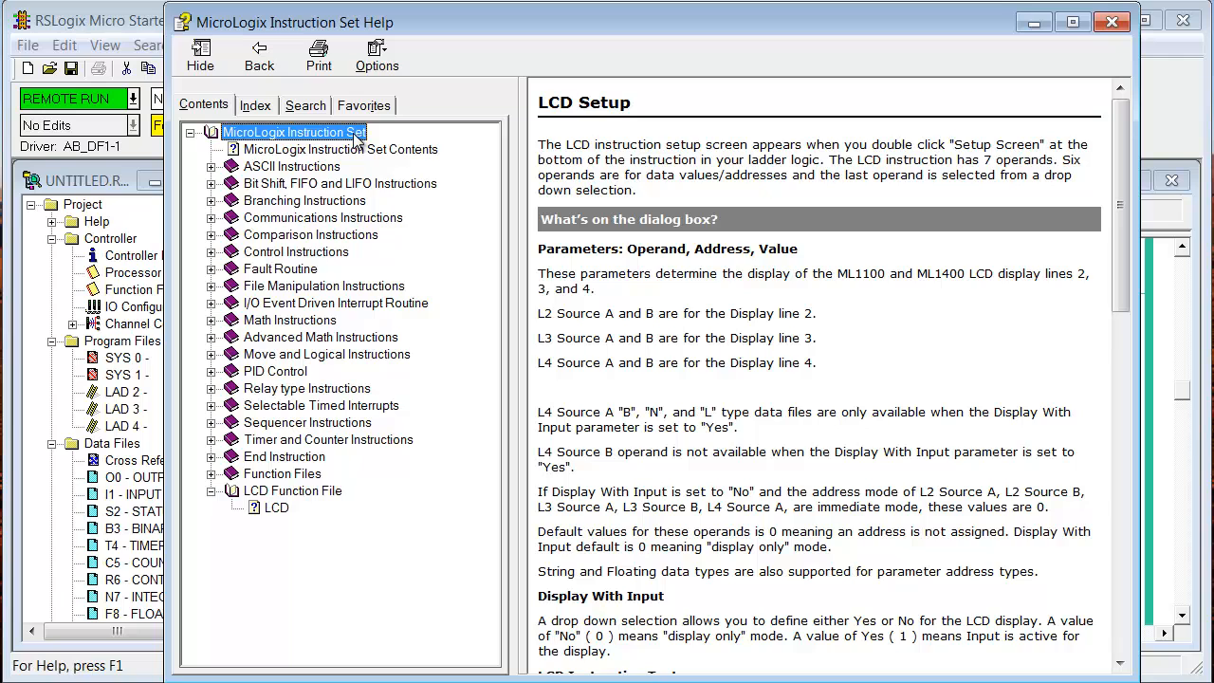
# Step: Close MicroLogix Instruction Set Help, bring up the general RSLogix Micro help contents, and move that window fully into view
pyautogui.click(1110, 23)
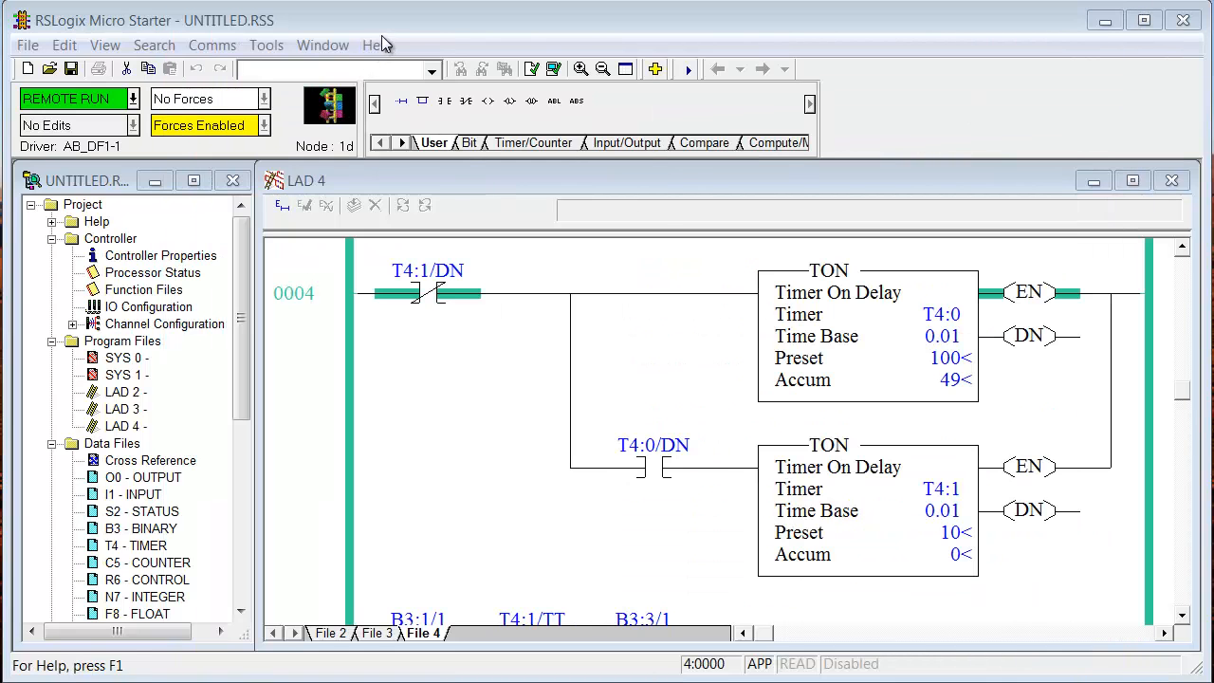
pyautogui.click(382, 44)
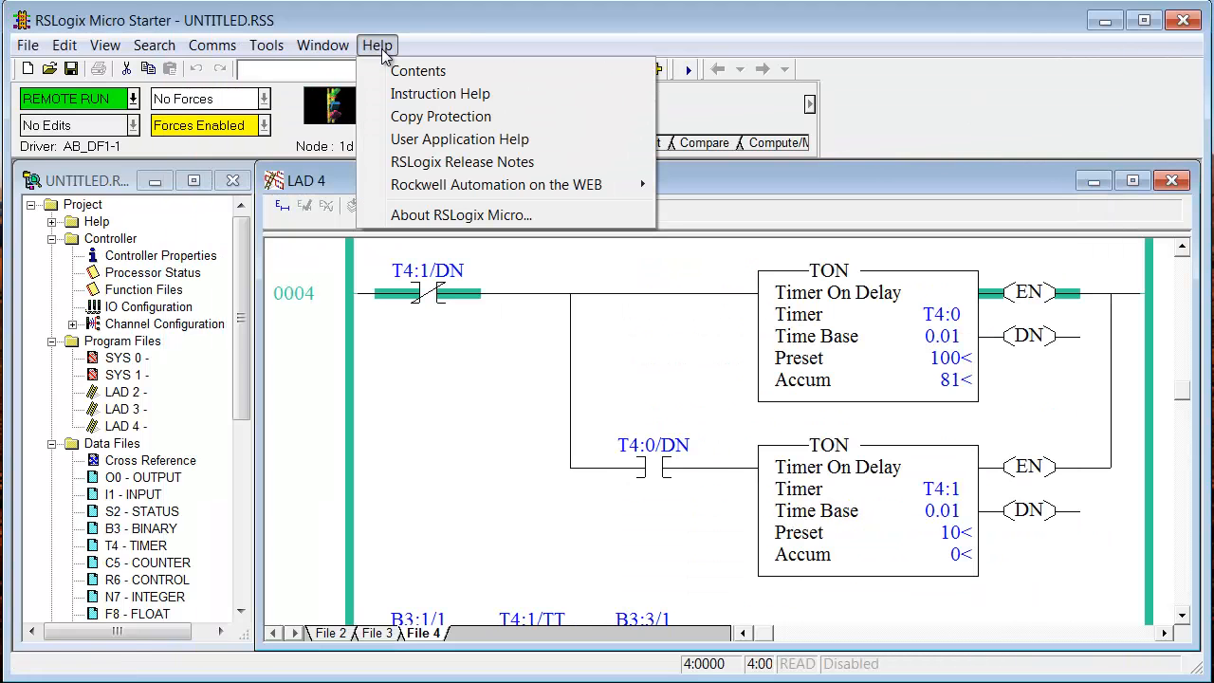
pyautogui.click(439, 76)
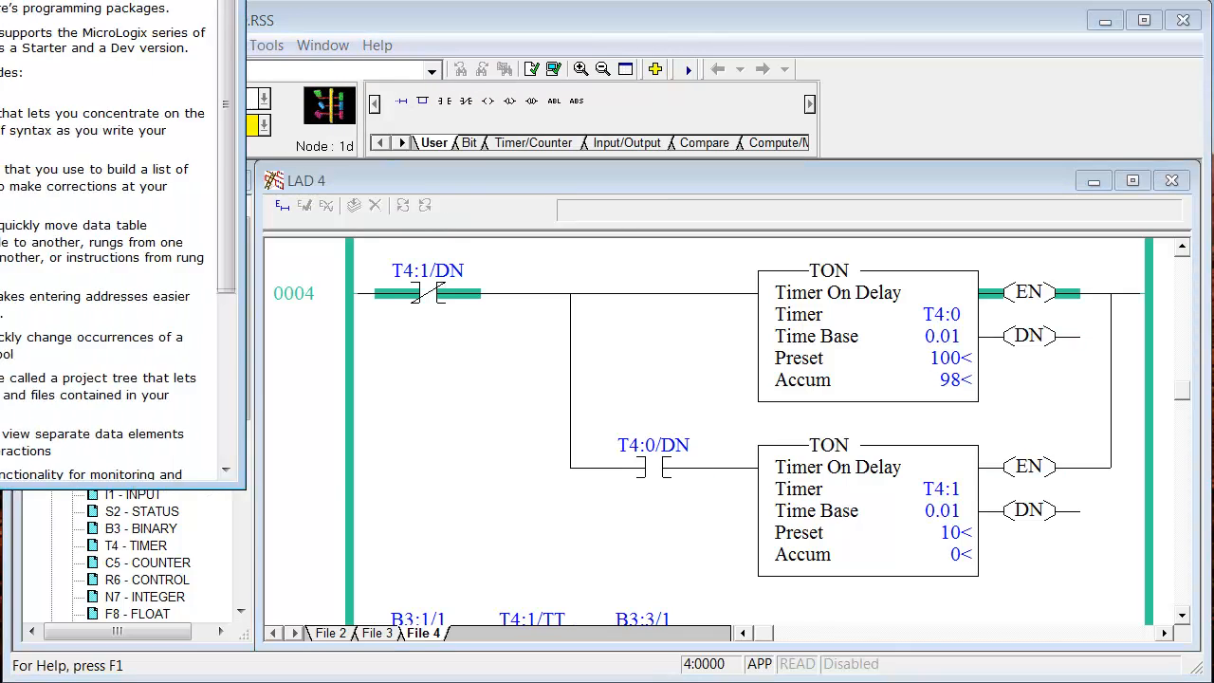
pyautogui.moveTo(68, 0); pyautogui.dragTo(615, 27)
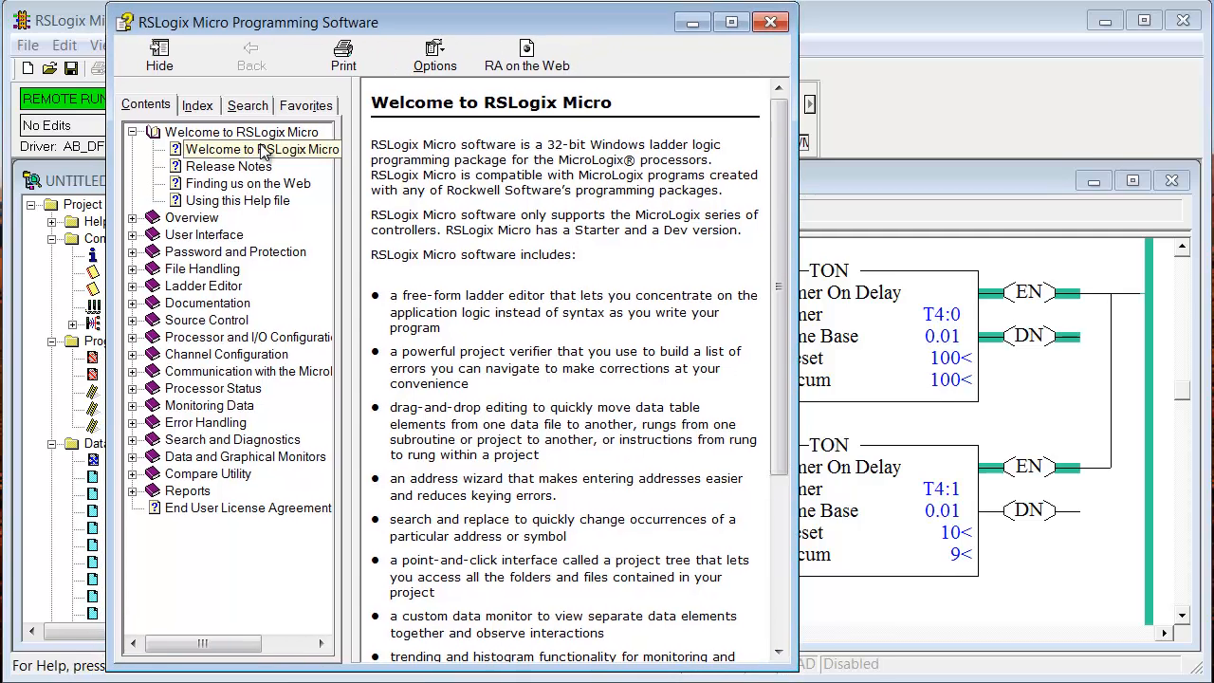
# Step: View the Welcome to RSLogix Micro topic and look through the Quick Start list of common procedures under Overview
pyautogui.click(171, 150)
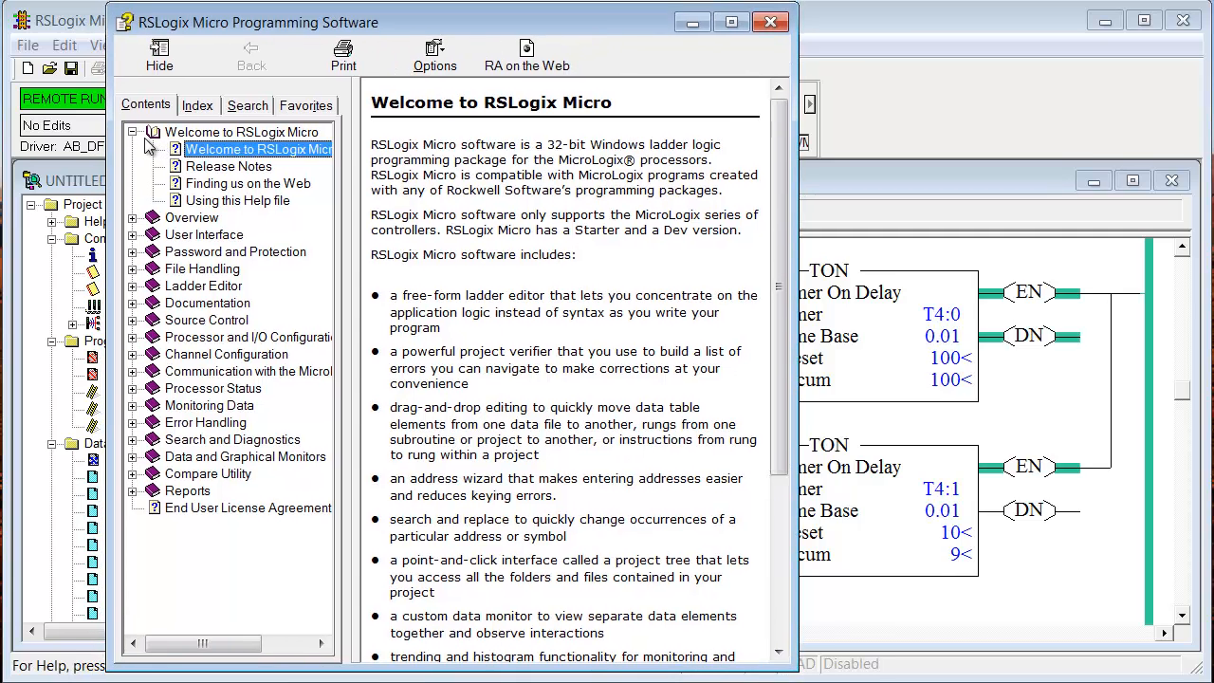
pyautogui.click(133, 218)
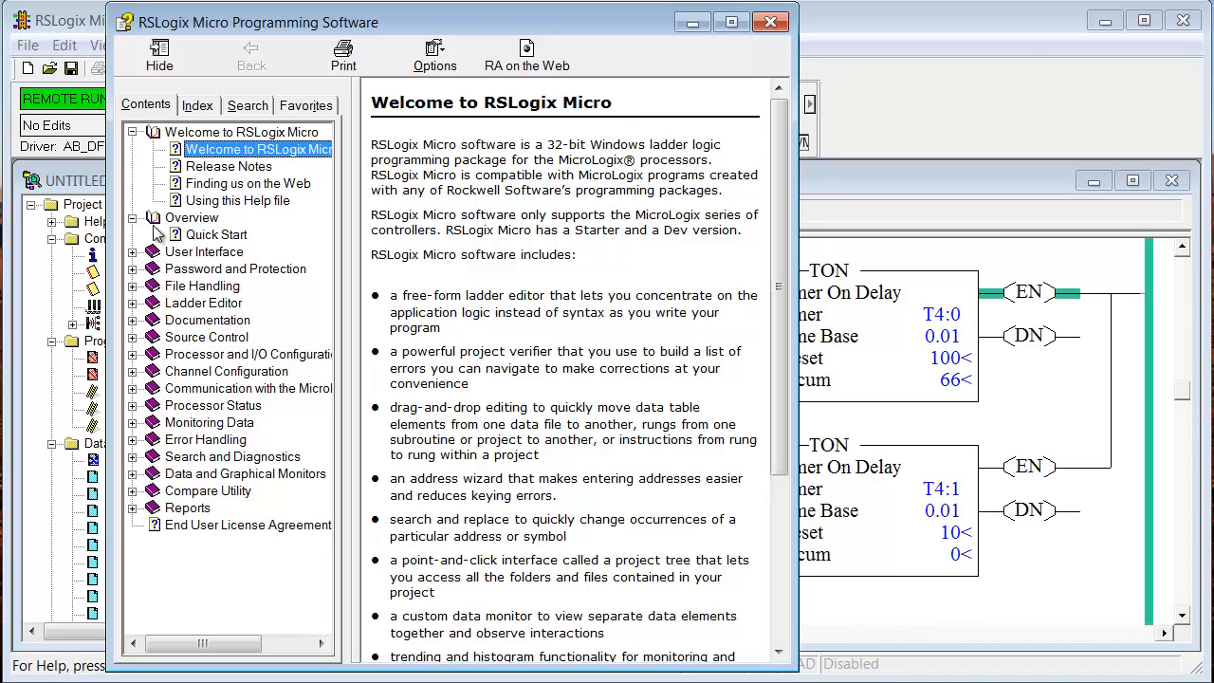
pyautogui.click(205, 236)
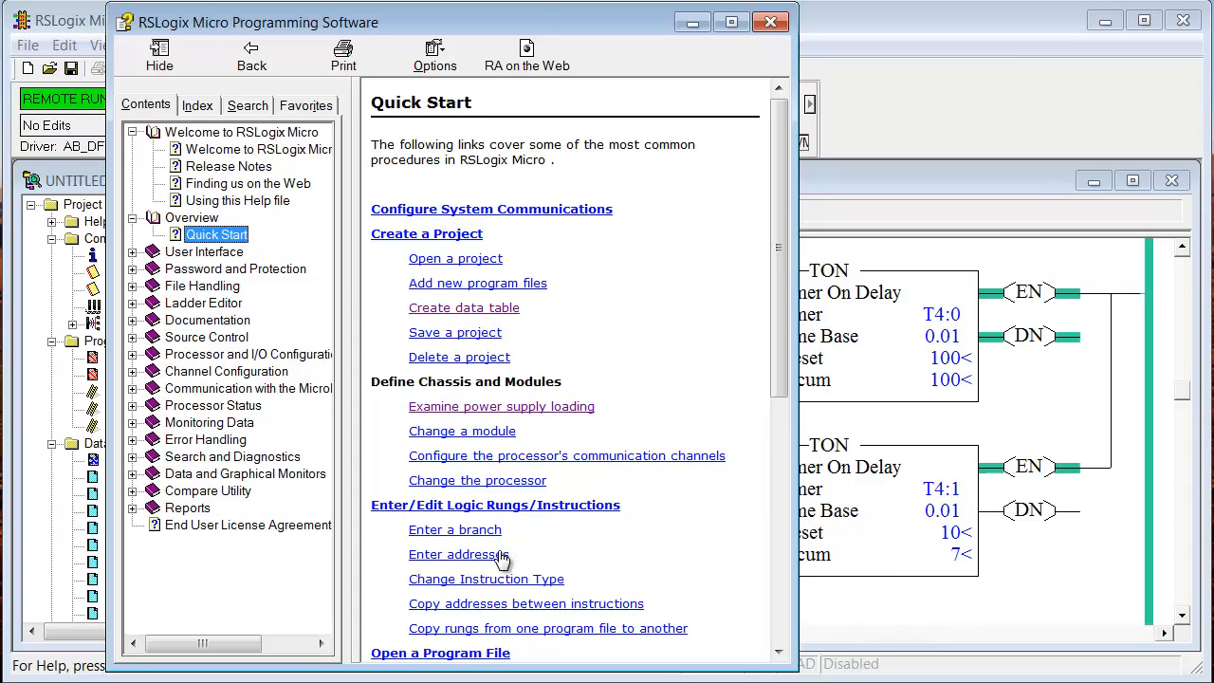
pyautogui.scroll(-3, 579, 538)
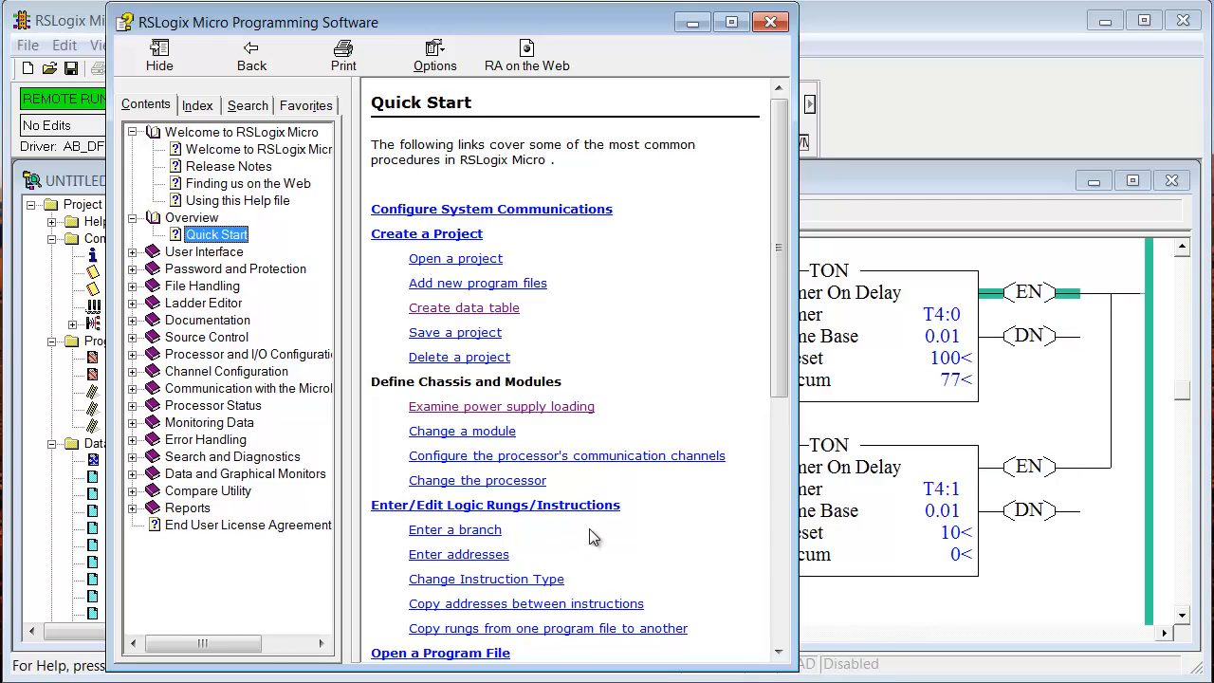
pyautogui.click(783, 635)
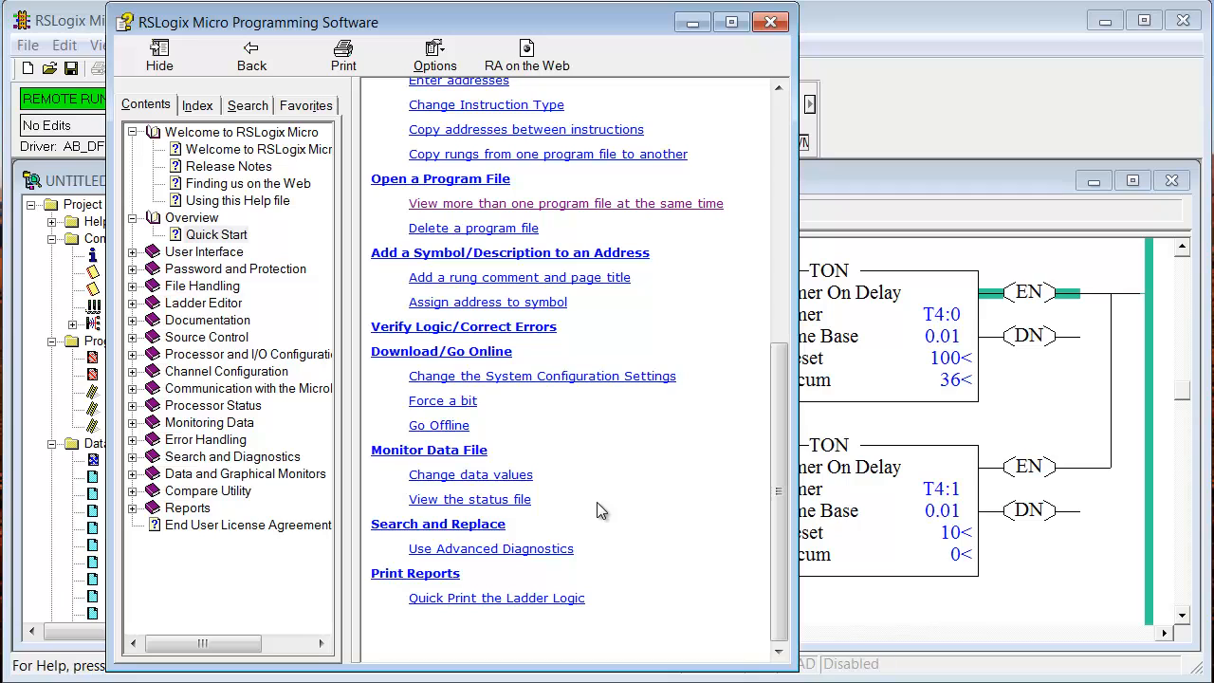
# Step: Read the Use Advanced Diagnostics topic from Quick Start, uncover the project tree behind the help window, and collapse Search and Diagnostics
pyautogui.click(550, 554)
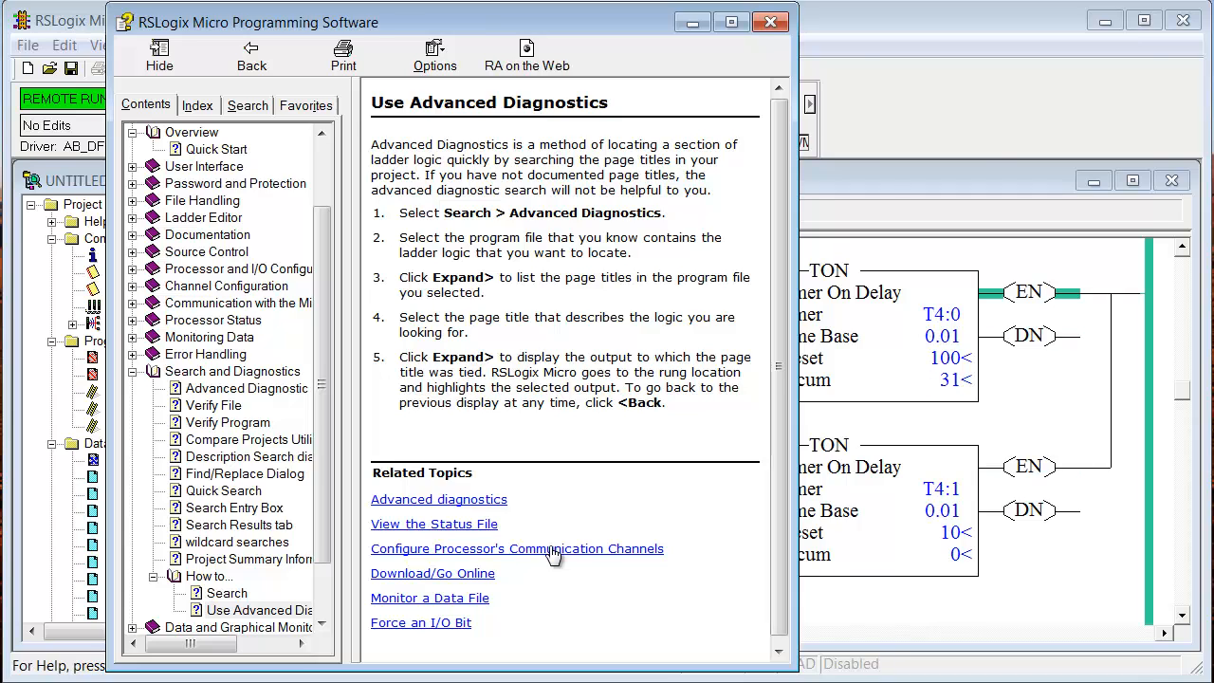
pyautogui.moveTo(417, 22); pyautogui.dragTo(771, 23)
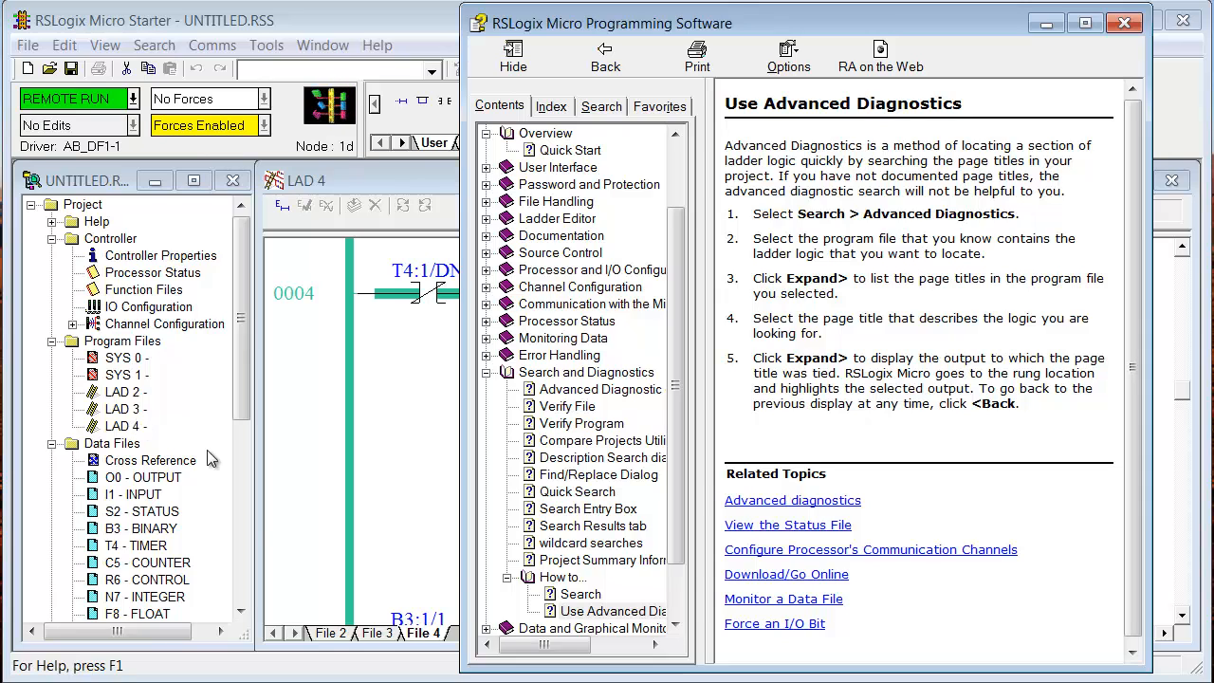
pyautogui.click(486, 373)
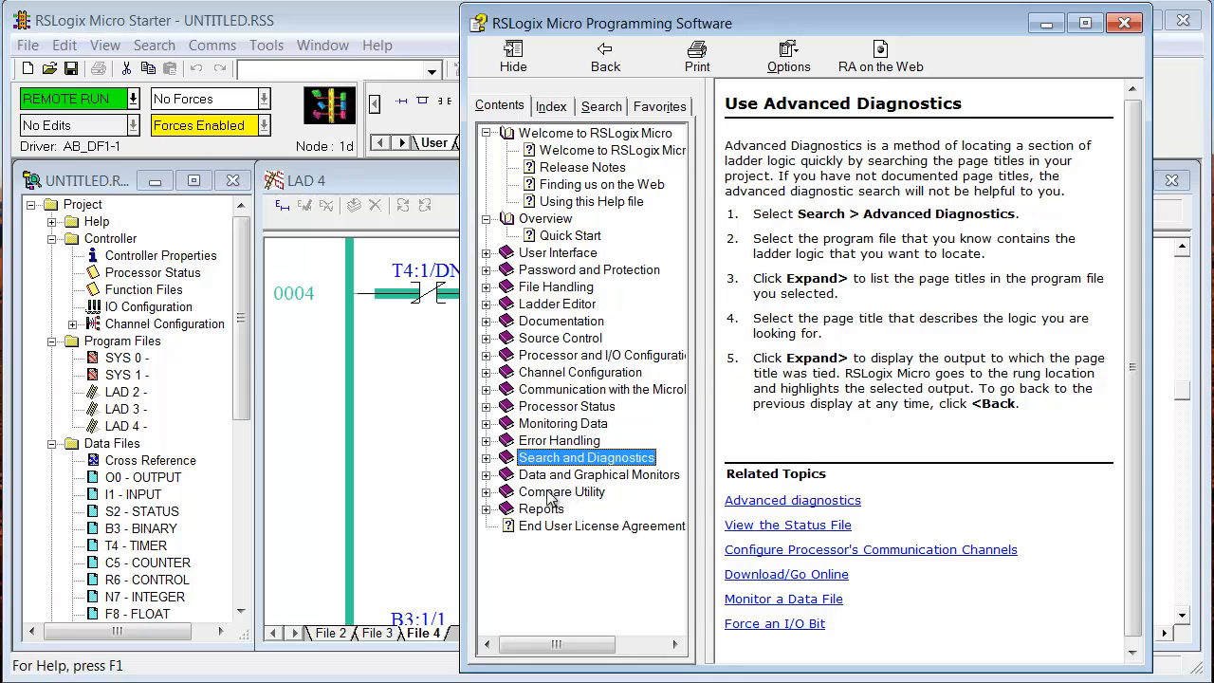
# Step: Browse the Compare Utility category with a widened contents list, read the Compare Projects Utility topic, and collapse the category
pyautogui.click(485, 493)
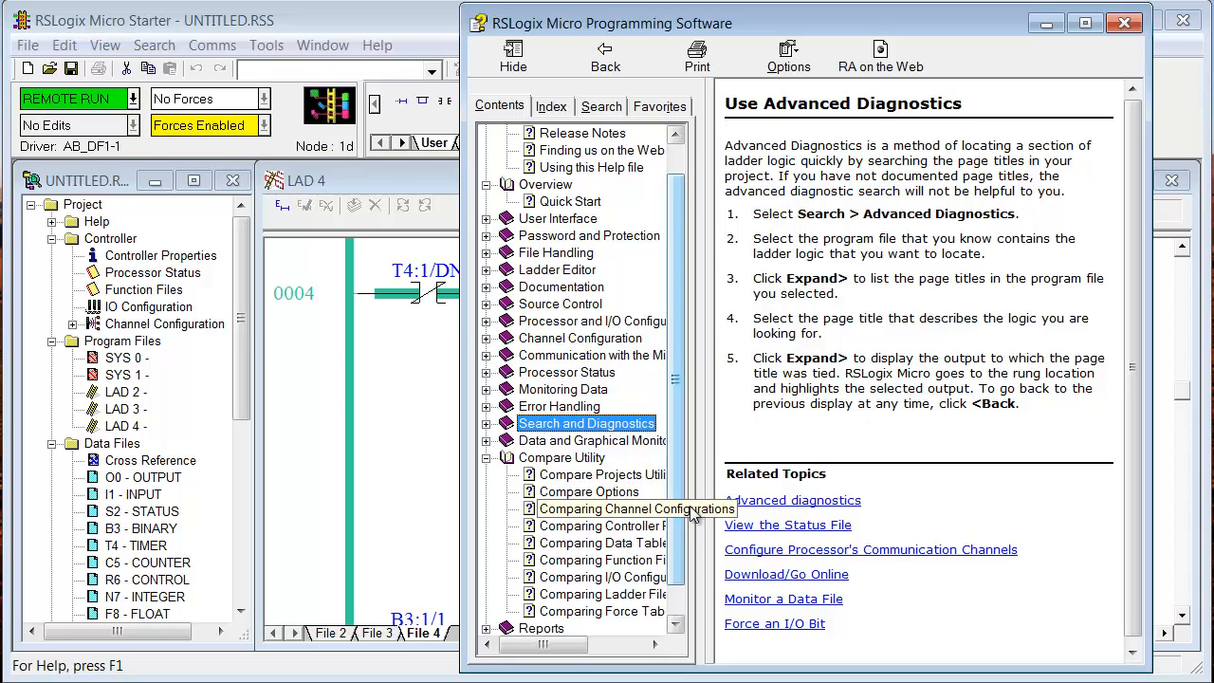
pyautogui.moveTo(707, 493); pyautogui.dragTo(770, 495)
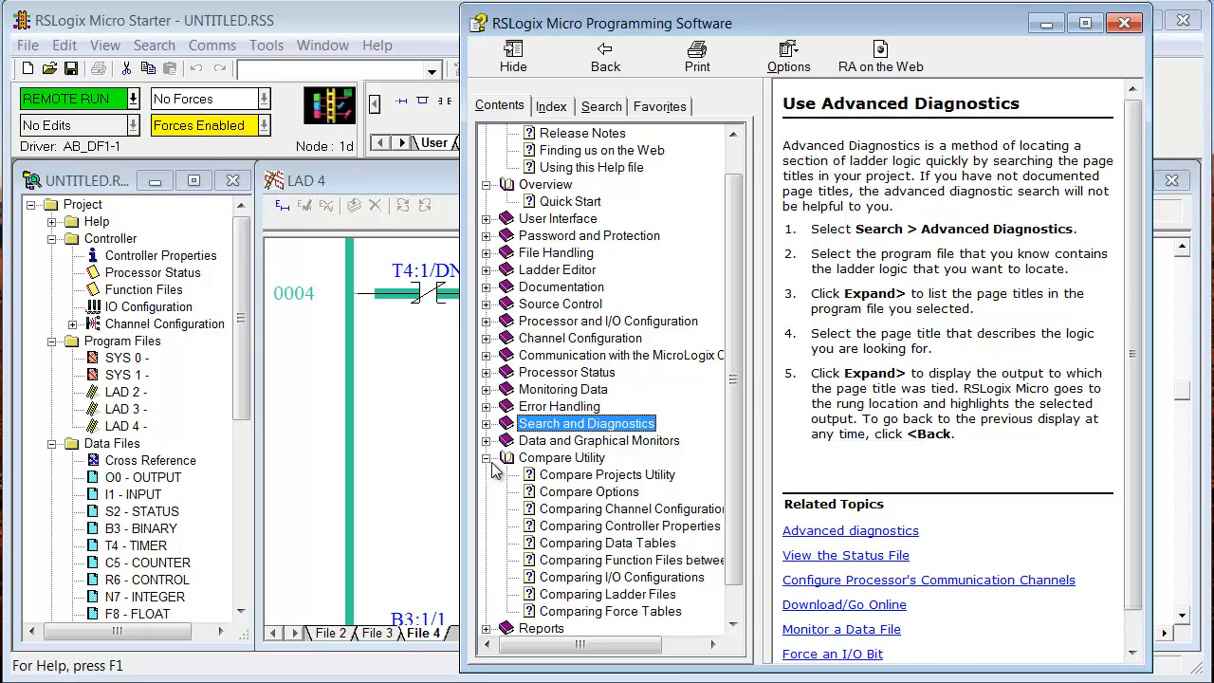
pyautogui.click(558, 477)
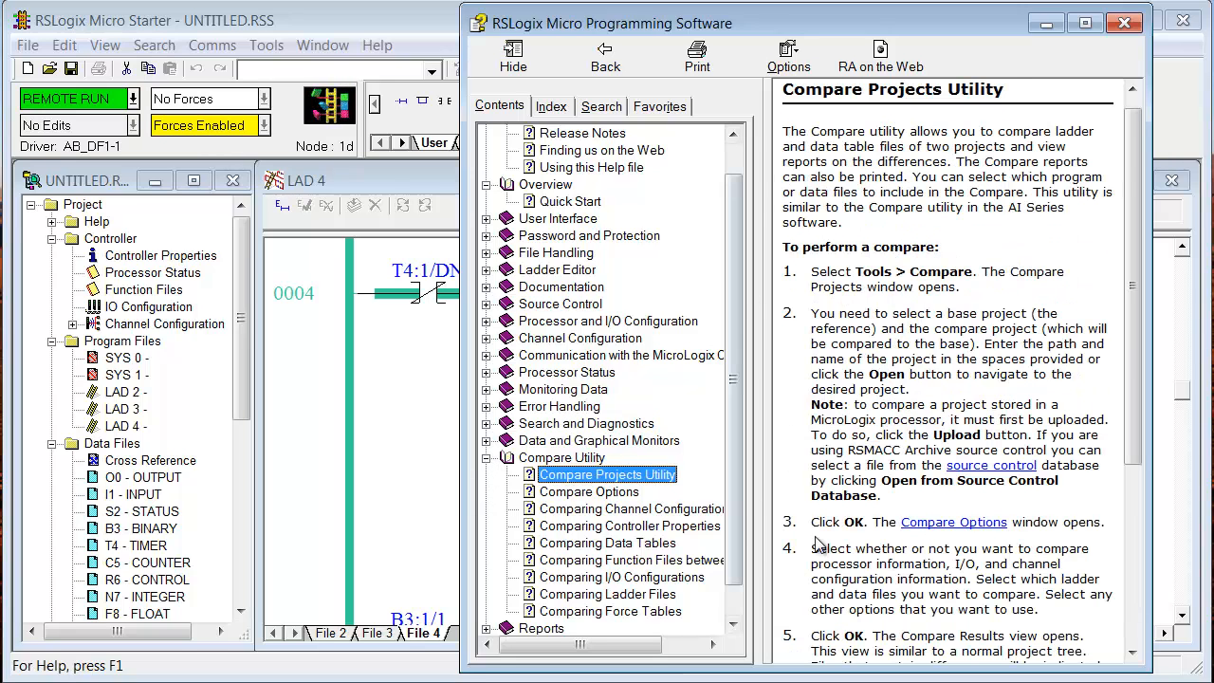
pyautogui.click(486, 458)
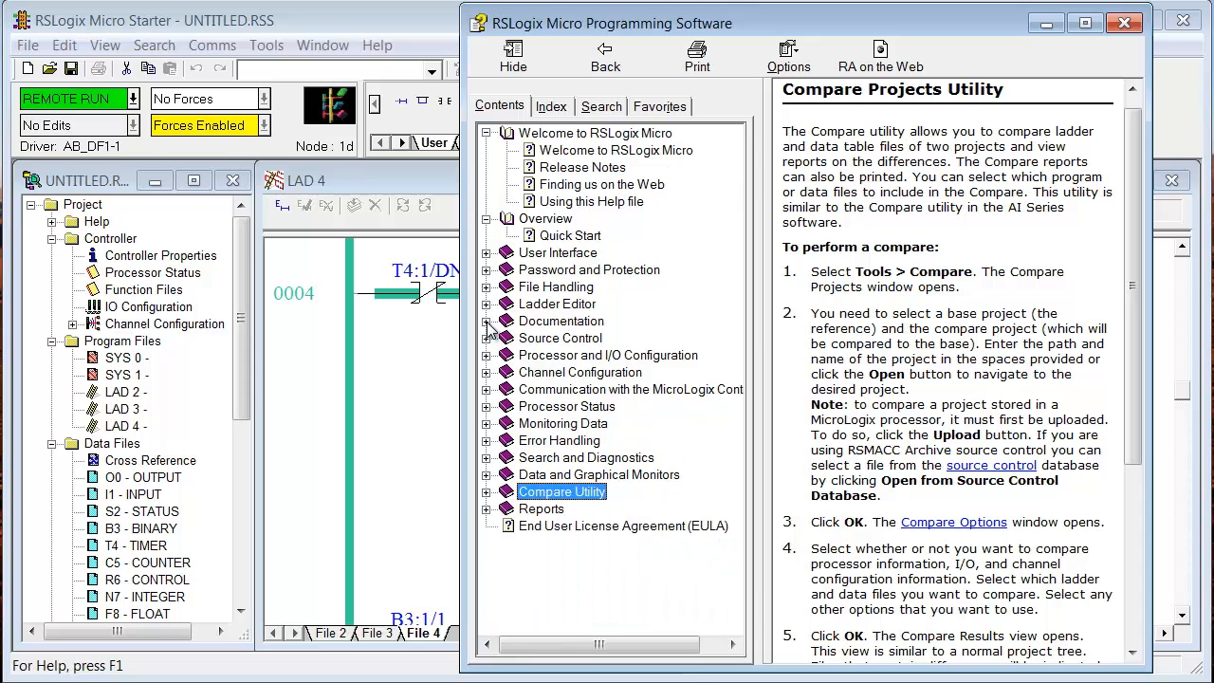
# Step: Look through the Documentation category in the help contents, collapse it, and close the RSLogix Micro help window
pyautogui.click(485, 320)
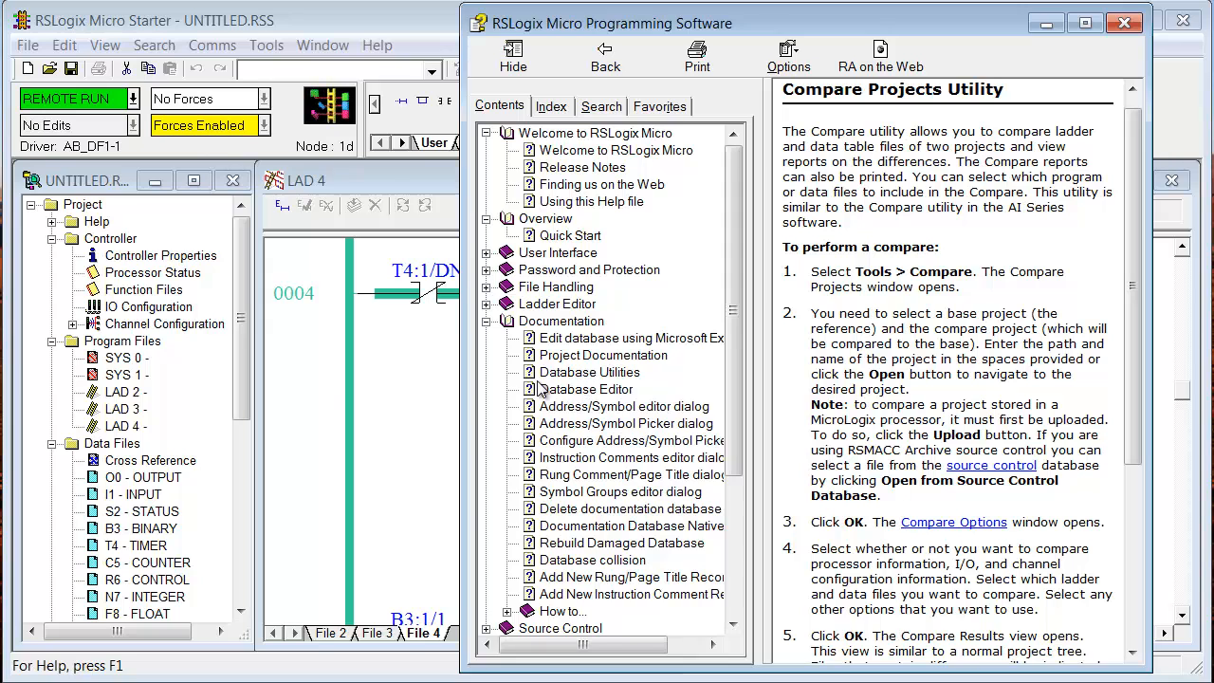
pyautogui.click(485, 320)
pyautogui.click(1135, 25)
# Step: Expand the project's Help folder, check the help file location in the User Application Help properties, and accept the dialog
pyautogui.click(377, 45)
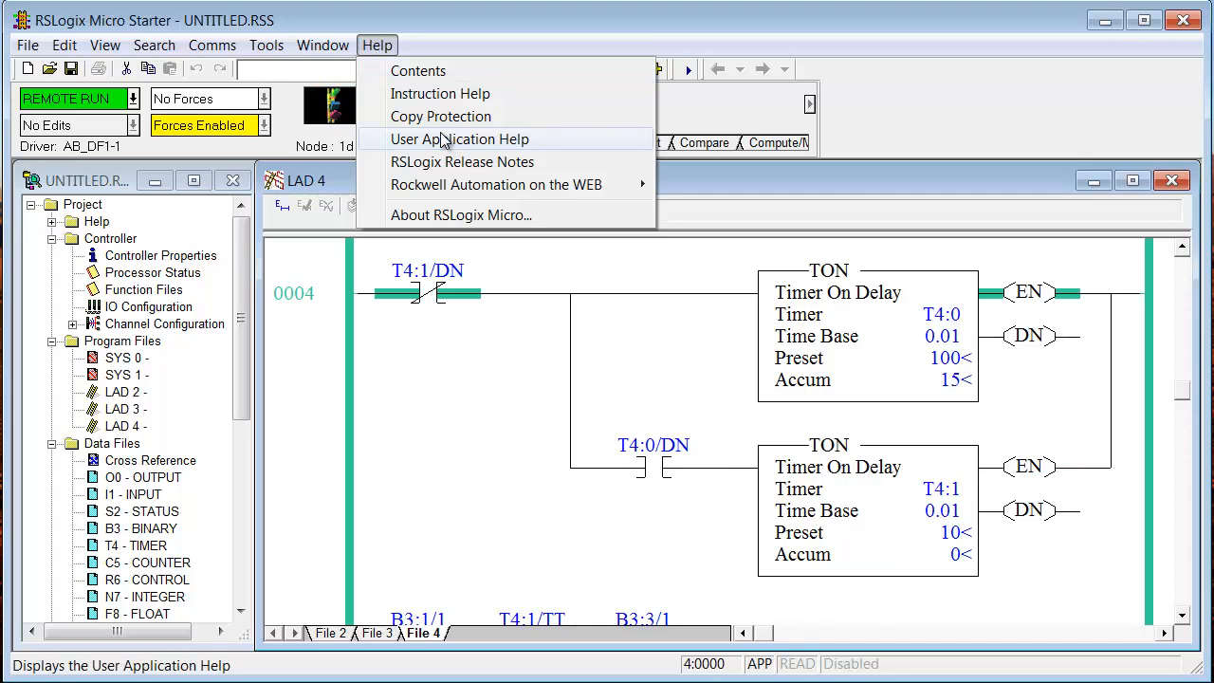
pyautogui.click(450, 408)
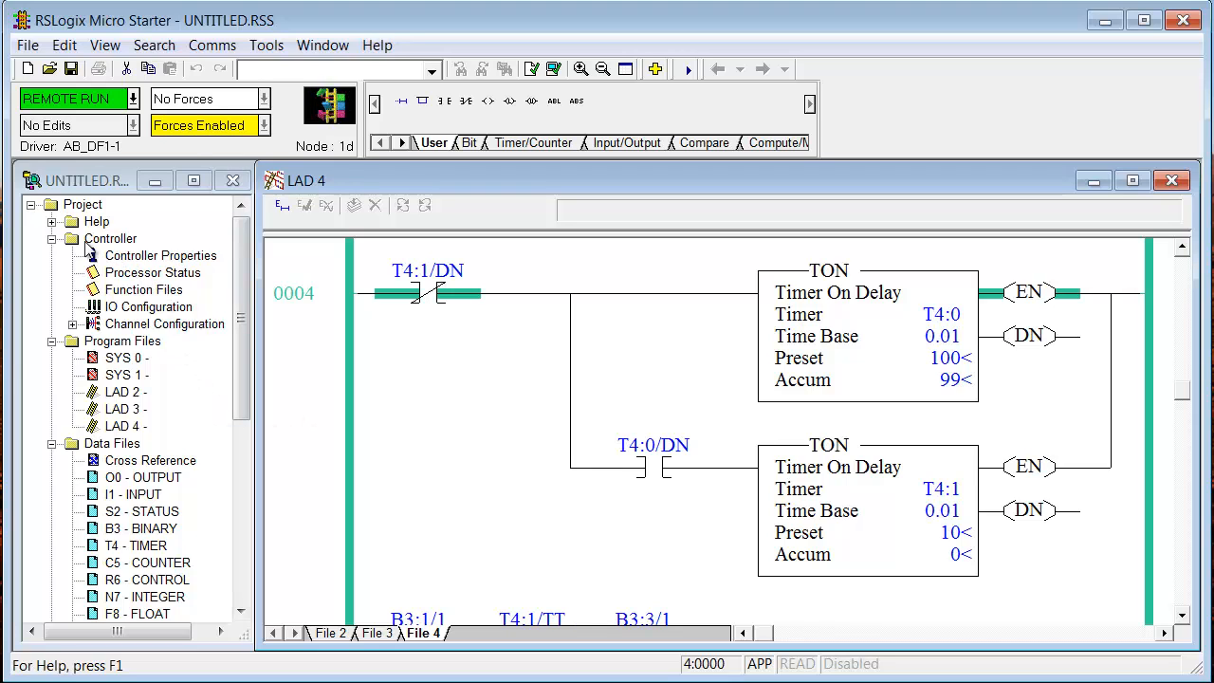
pyautogui.click(51, 221)
pyautogui.click(51, 221)
pyautogui.click(144, 272)
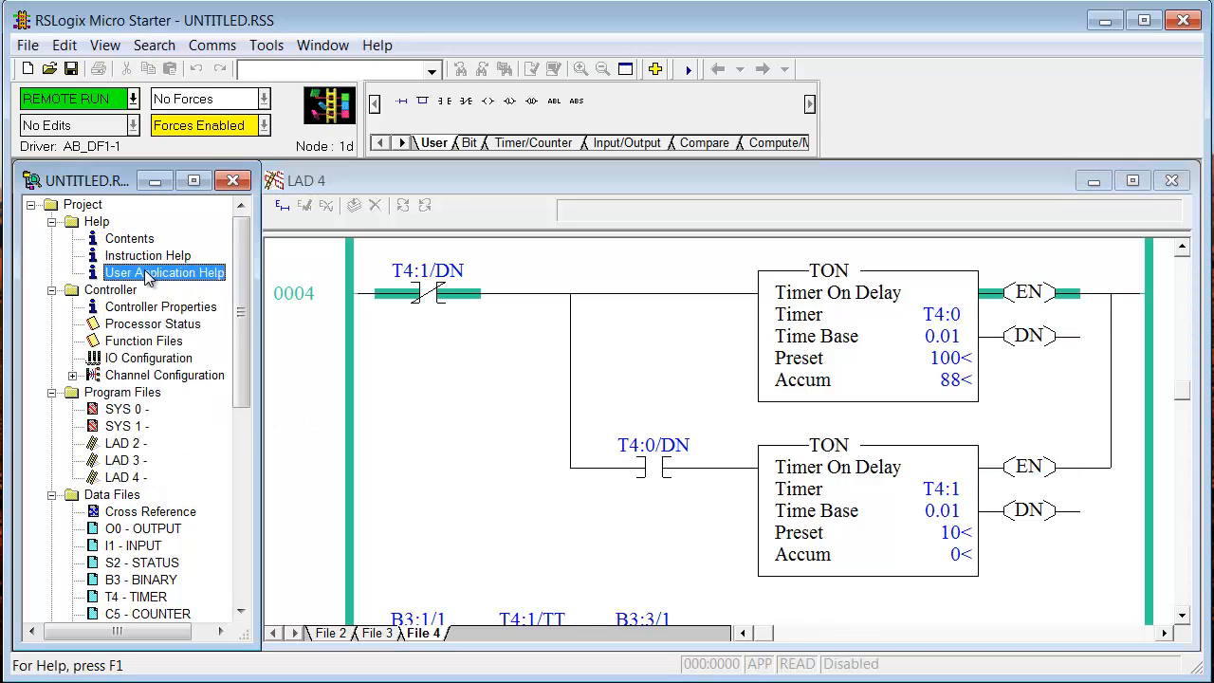
pyautogui.rightClick(147, 274)
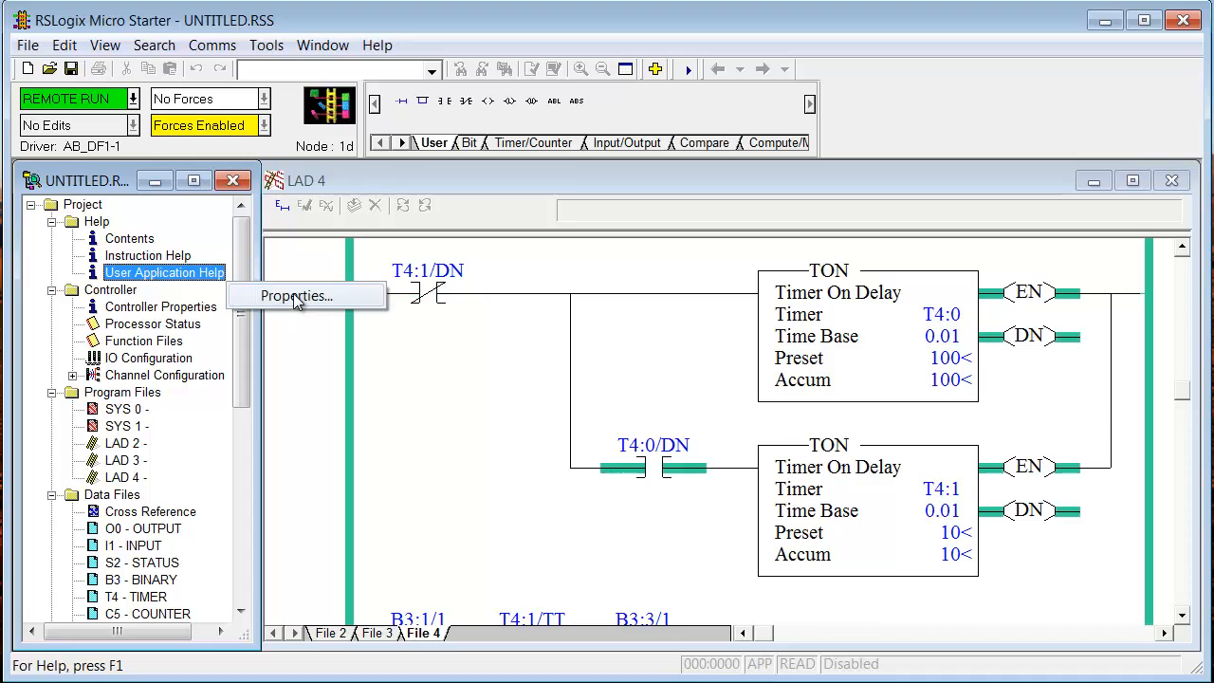
pyautogui.click(294, 297)
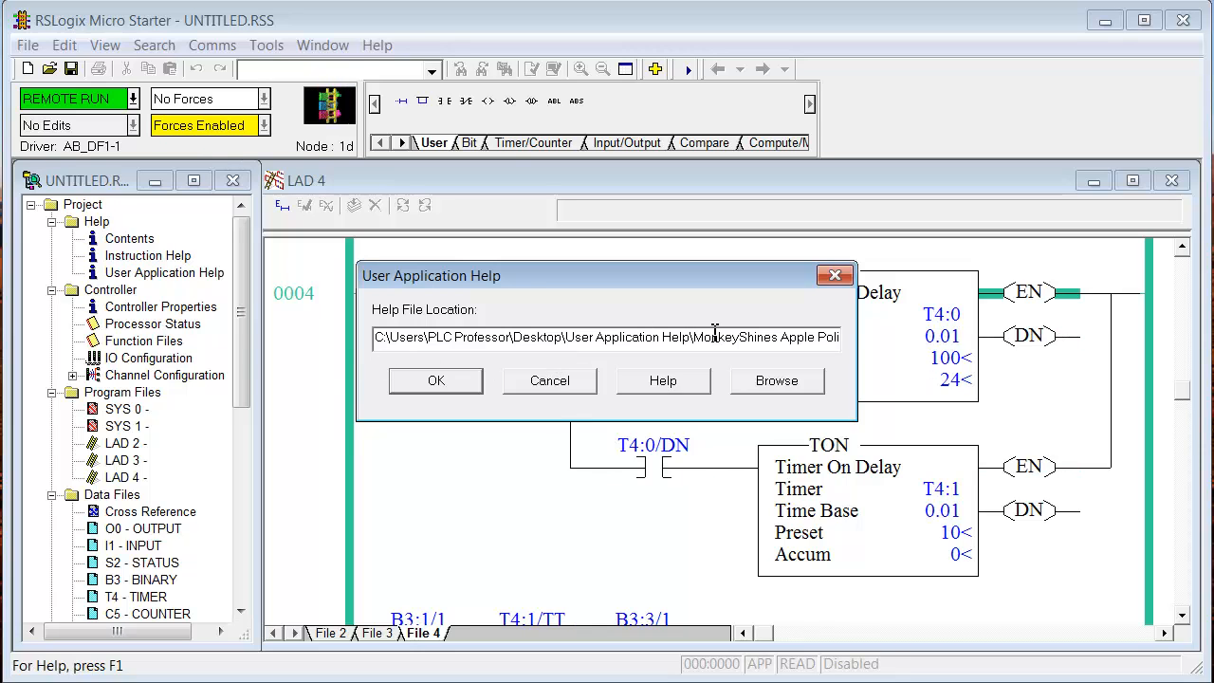
pyautogui.click(435, 380)
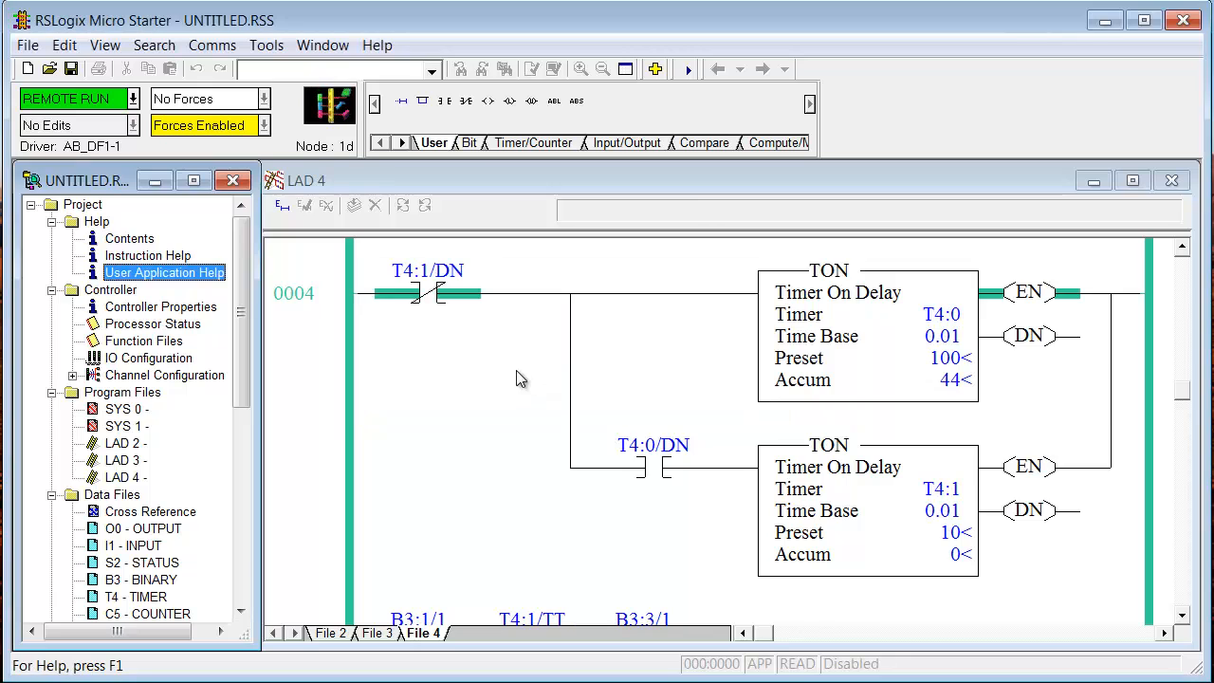
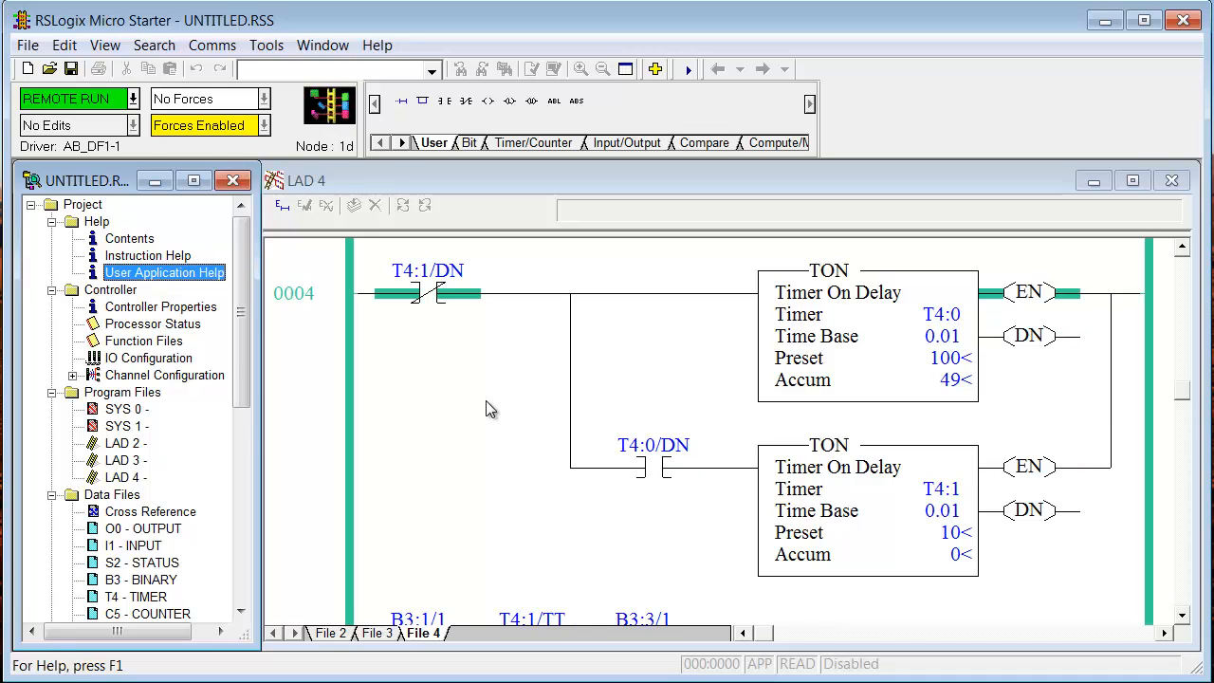
# Step: Open the User Application Help document in Word and resize its window so that it fits on screen with its links in view
pyautogui.click(377, 47)
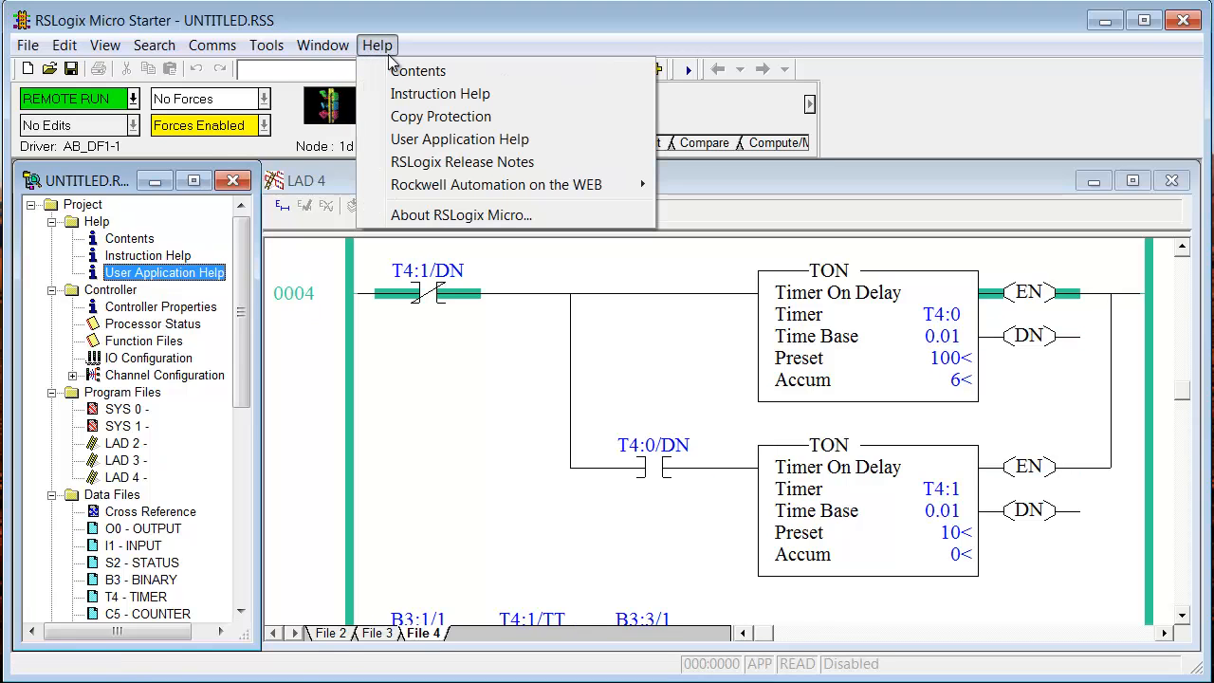
pyautogui.click(443, 142)
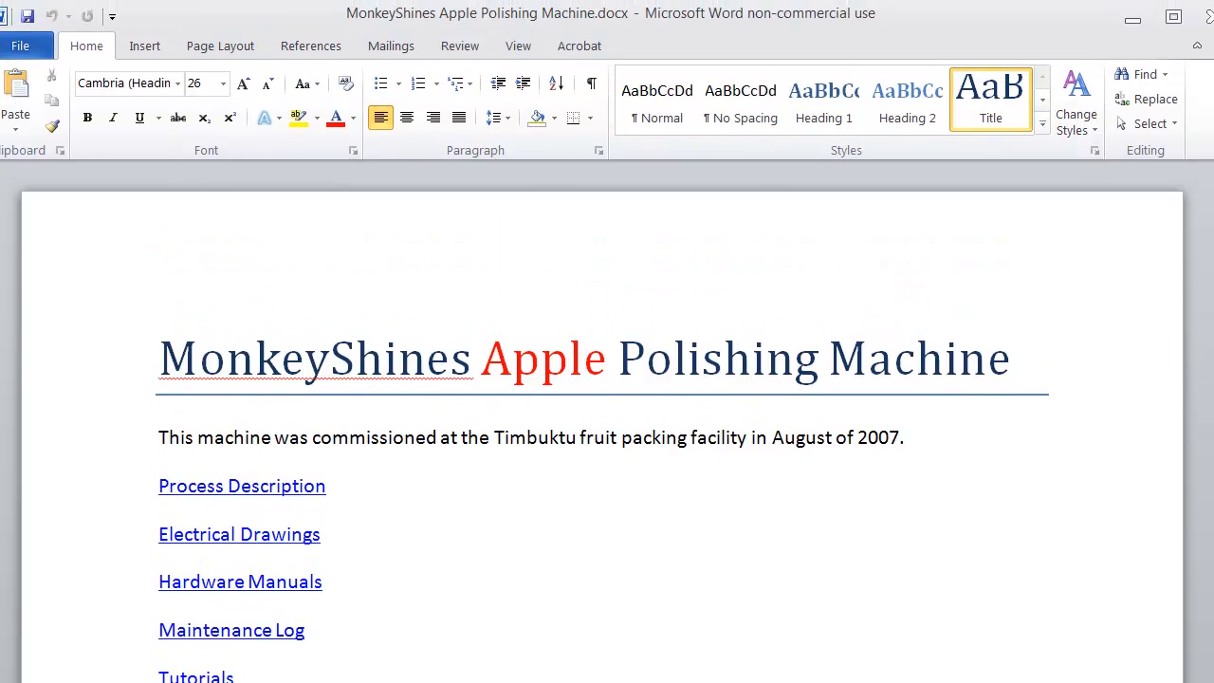
pyautogui.moveTo(844, 682)
pyautogui.mouseDown()
pyautogui.moveTo(843, 665)
pyautogui.moveTo(842, 679)
pyautogui.mouseUp()
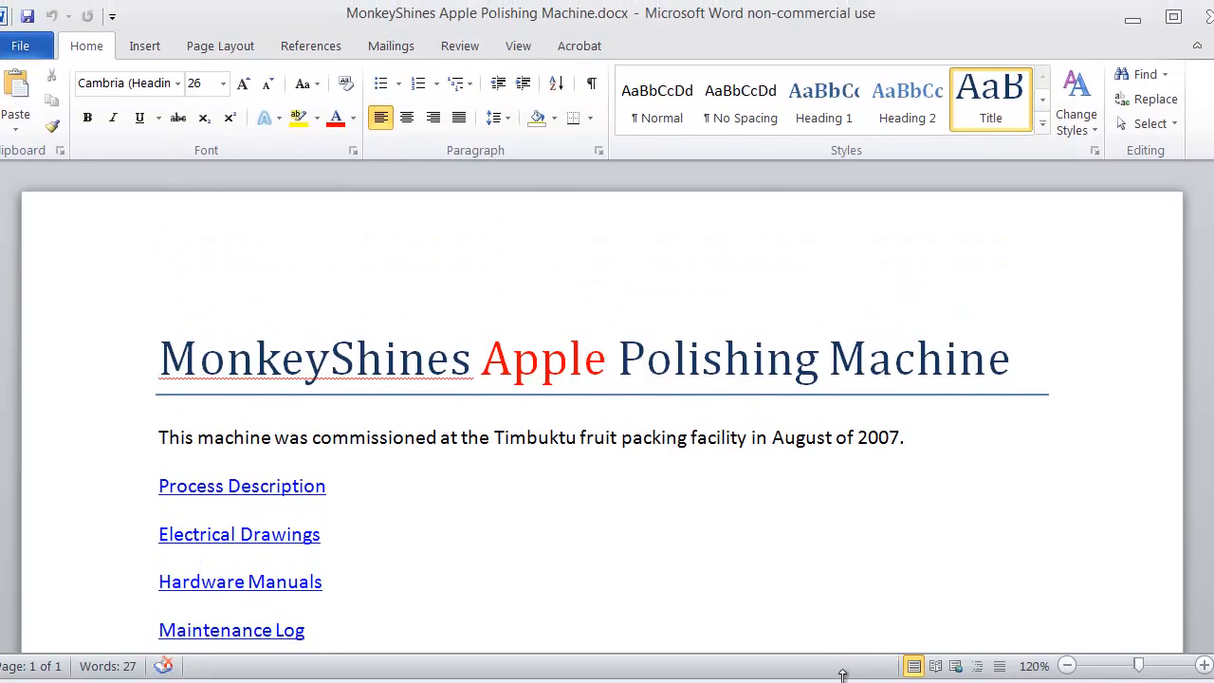
pyautogui.moveTo(0, 474); pyautogui.dragTo(11, 474)
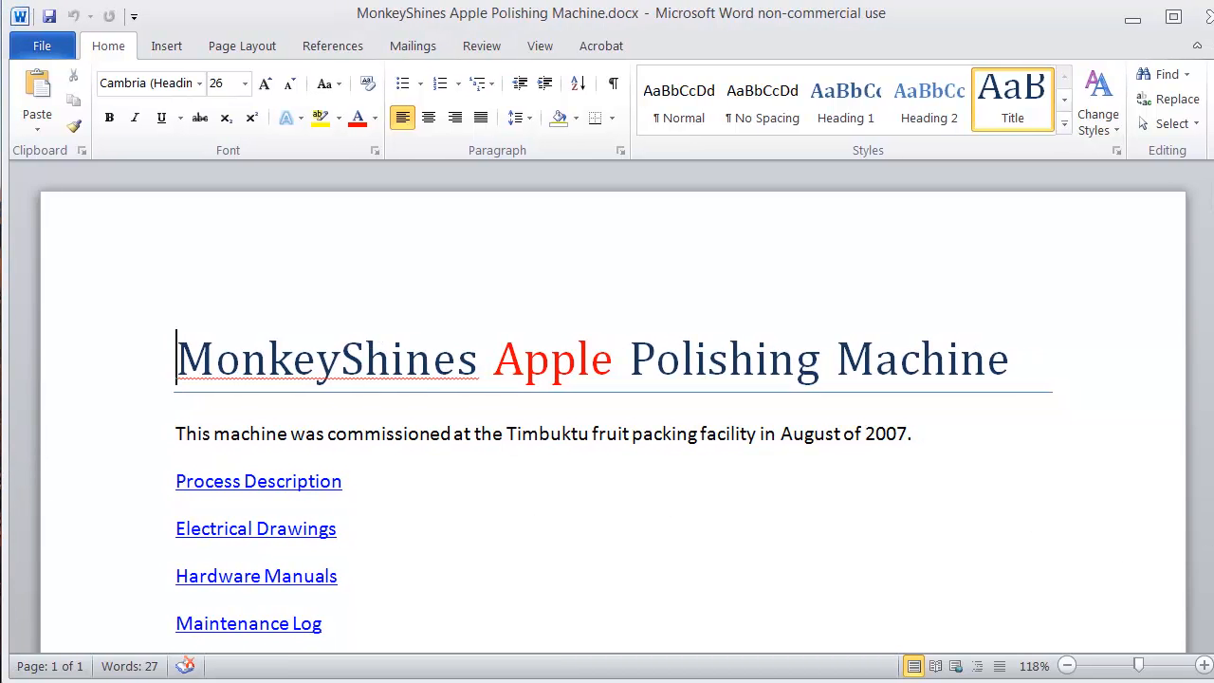
pyautogui.moveTo(1213, 598); pyautogui.dragTo(1196, 598)
pyautogui.click(1195, 584)
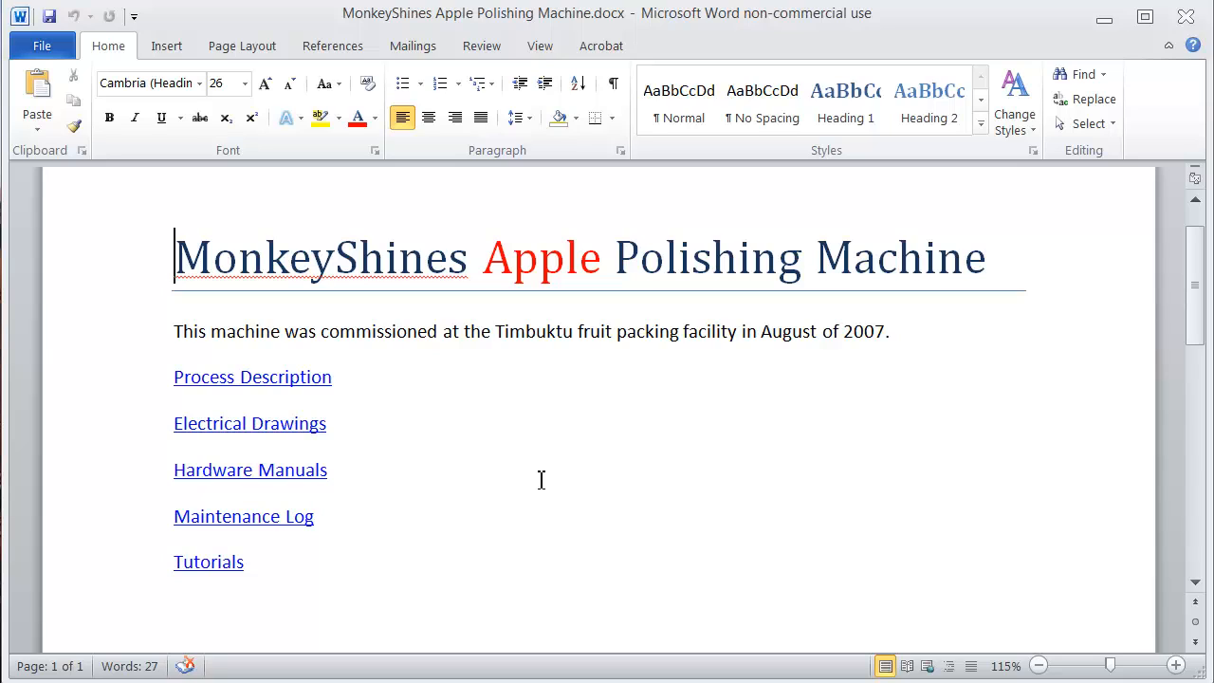
# Step: Follow the Process Description link, read the Honey Crisp Polisher 04 document, and close it
pyautogui.click(305, 381)
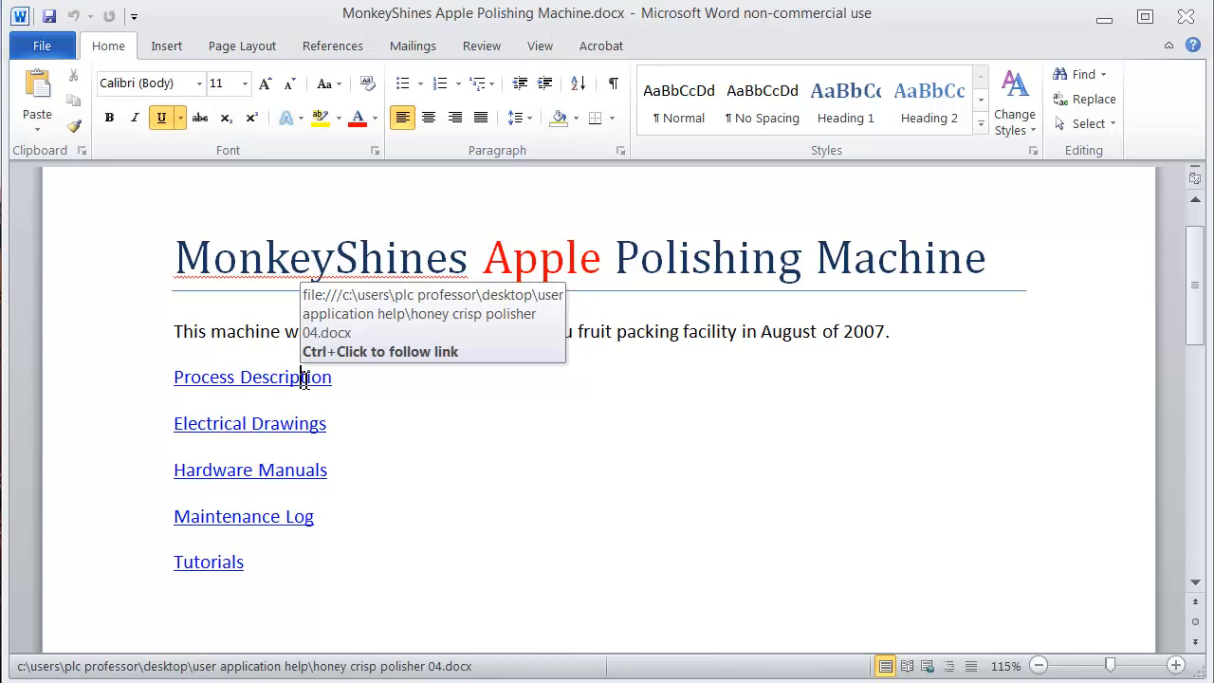
pyautogui.keyDown('ctrl'); pyautogui.click(305, 380); pyautogui.keyUp('ctrl')
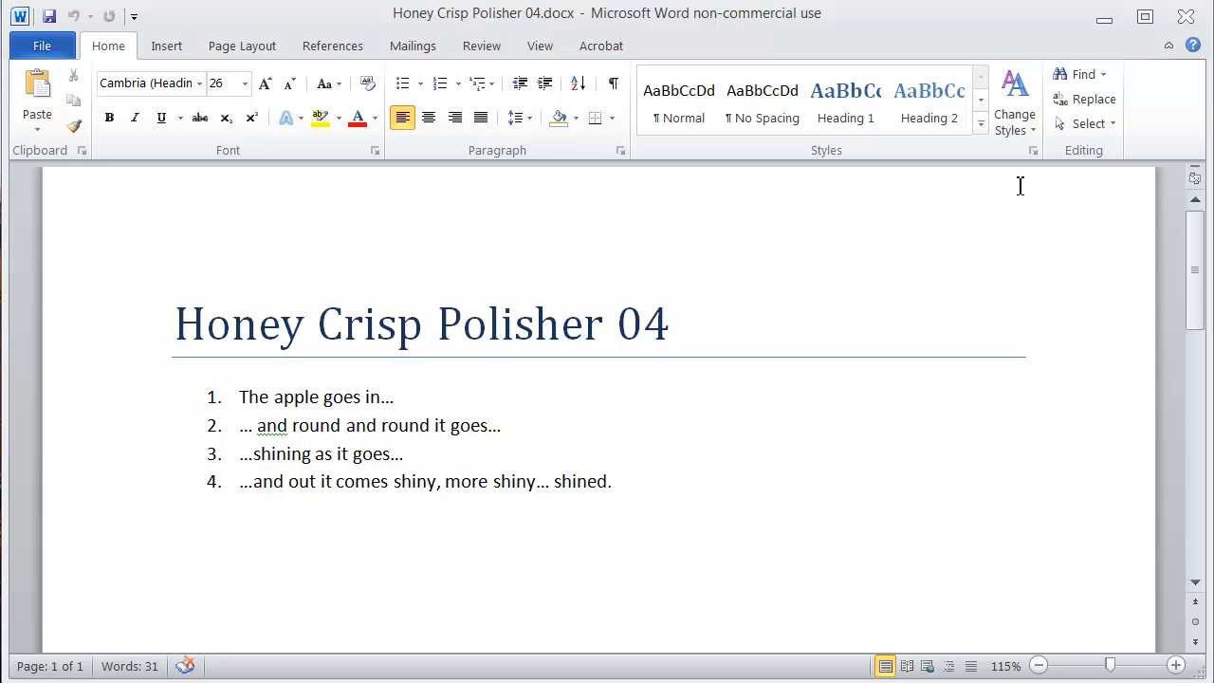
pyautogui.click(1184, 15)
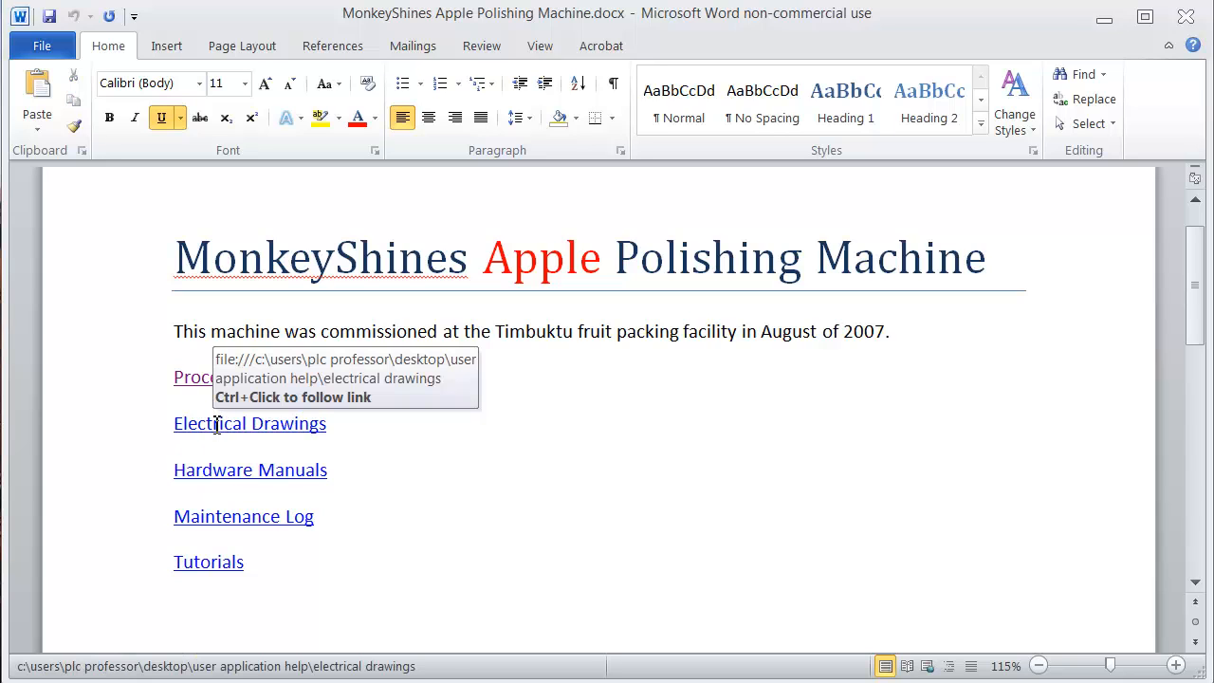
# Step: Follow the Electrical Drawings link, look over the drawing files and the parent User Application Help folder, and close the folder window
pyautogui.keyDown('ctrl'); pyautogui.click(216, 428); pyautogui.keyUp('ctrl')
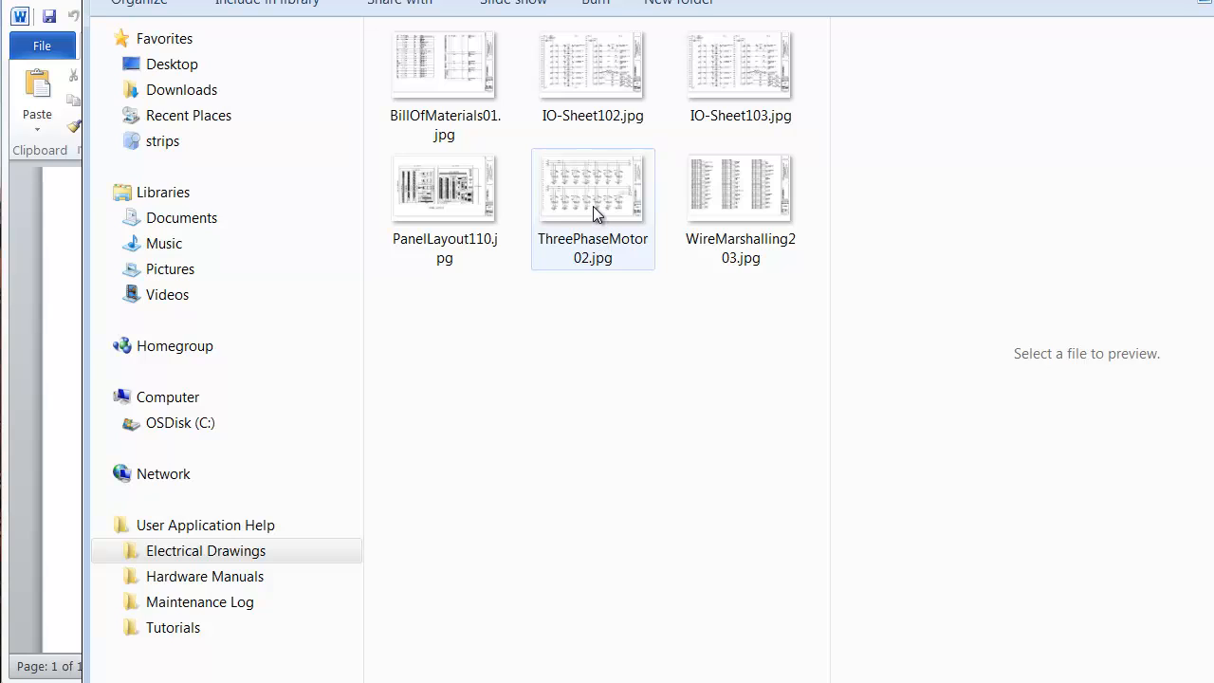
pyautogui.moveTo(593, 206)
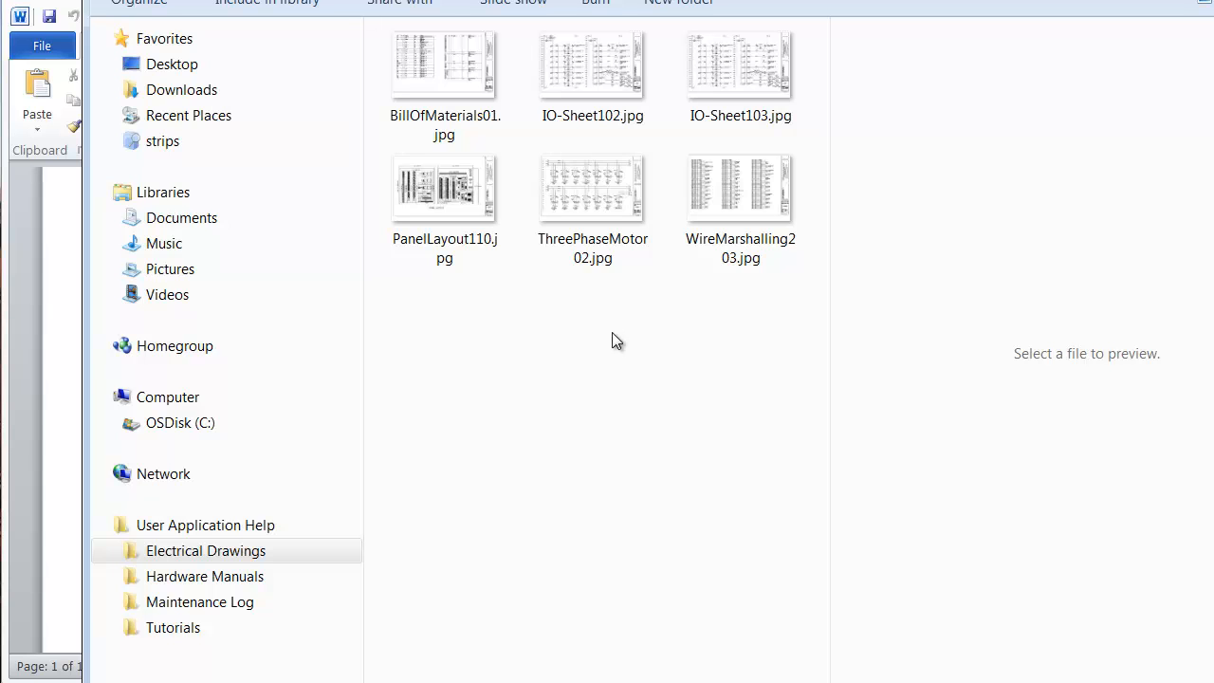
pyautogui.click(65, 305)
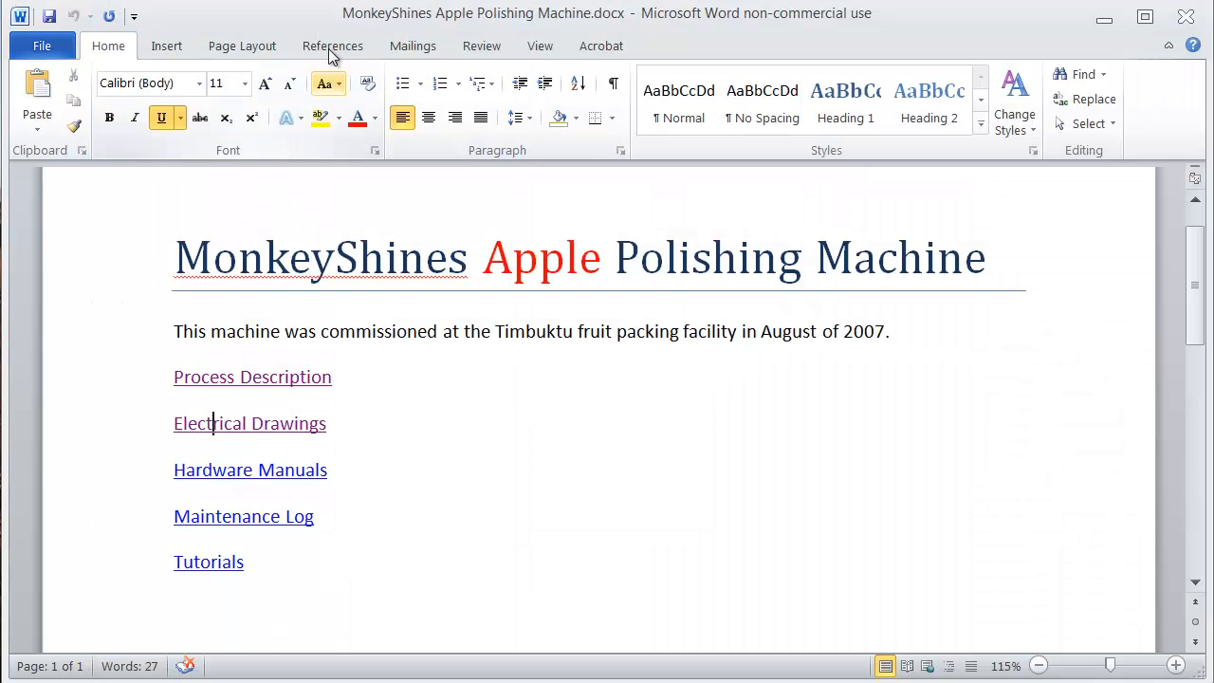
pyautogui.click(341, 0)
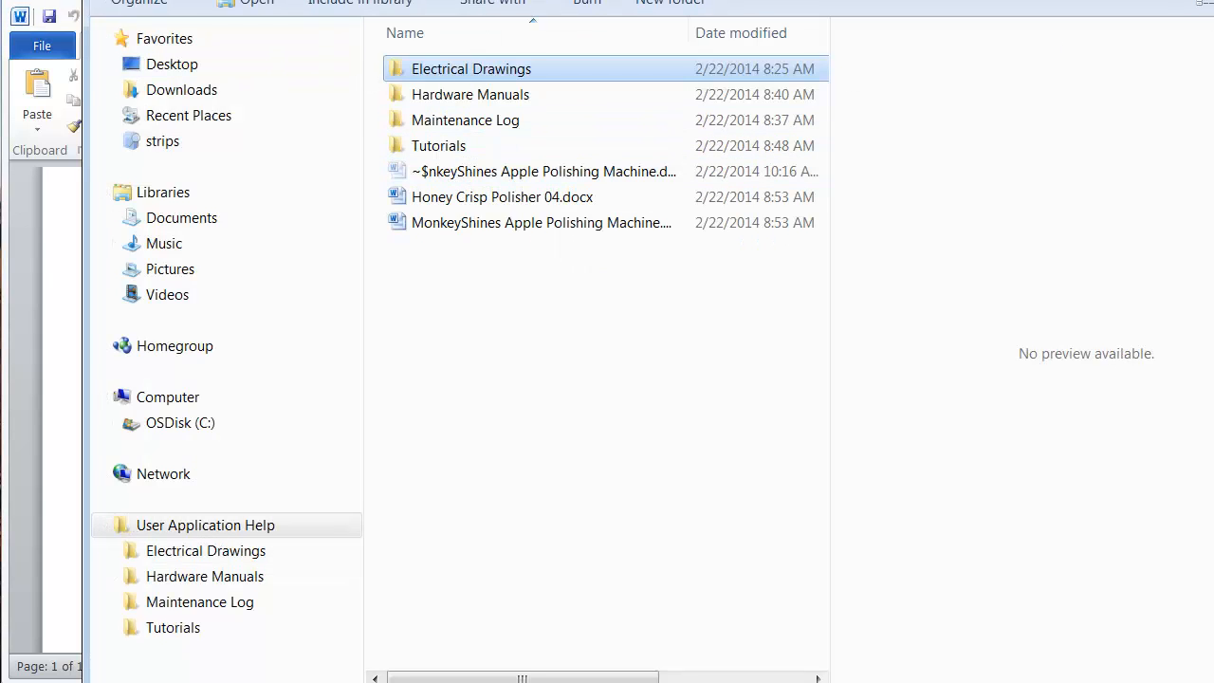
pyautogui.click(1213, 0)
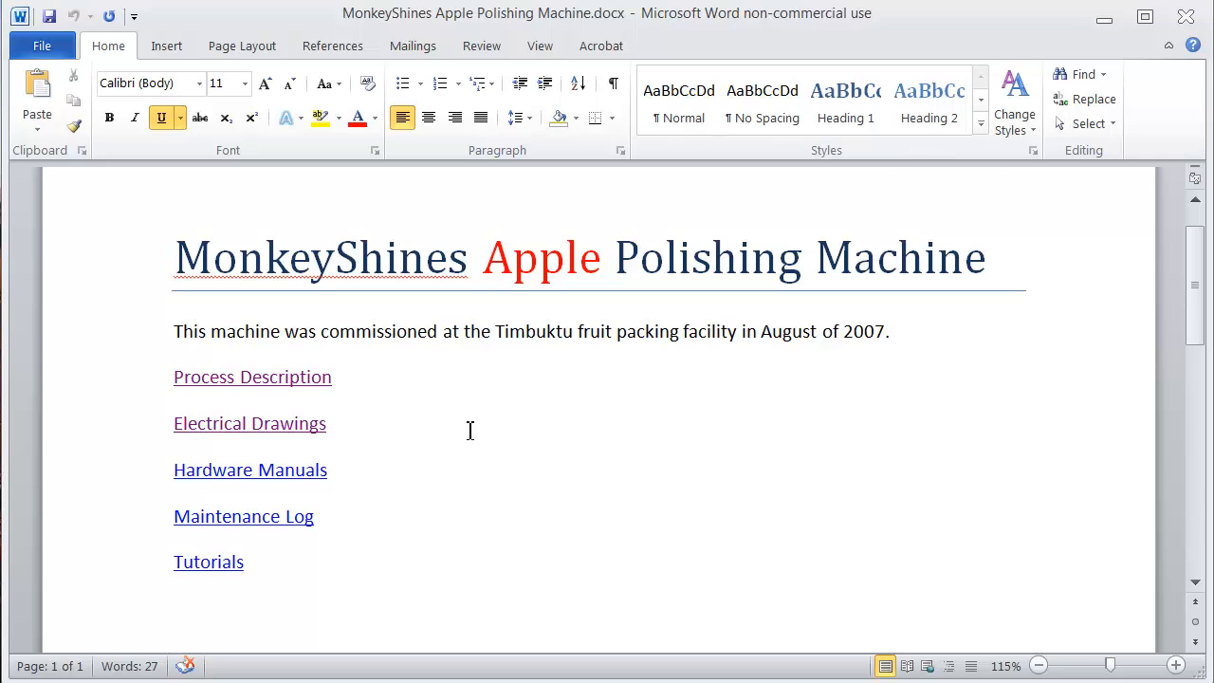
# Step: Follow the Hardware Manuals link to the Controller folder and preview the Ethernet Interface, Embedded Web Server and Instruction Set manuals
pyautogui.moveTo(320, 471)
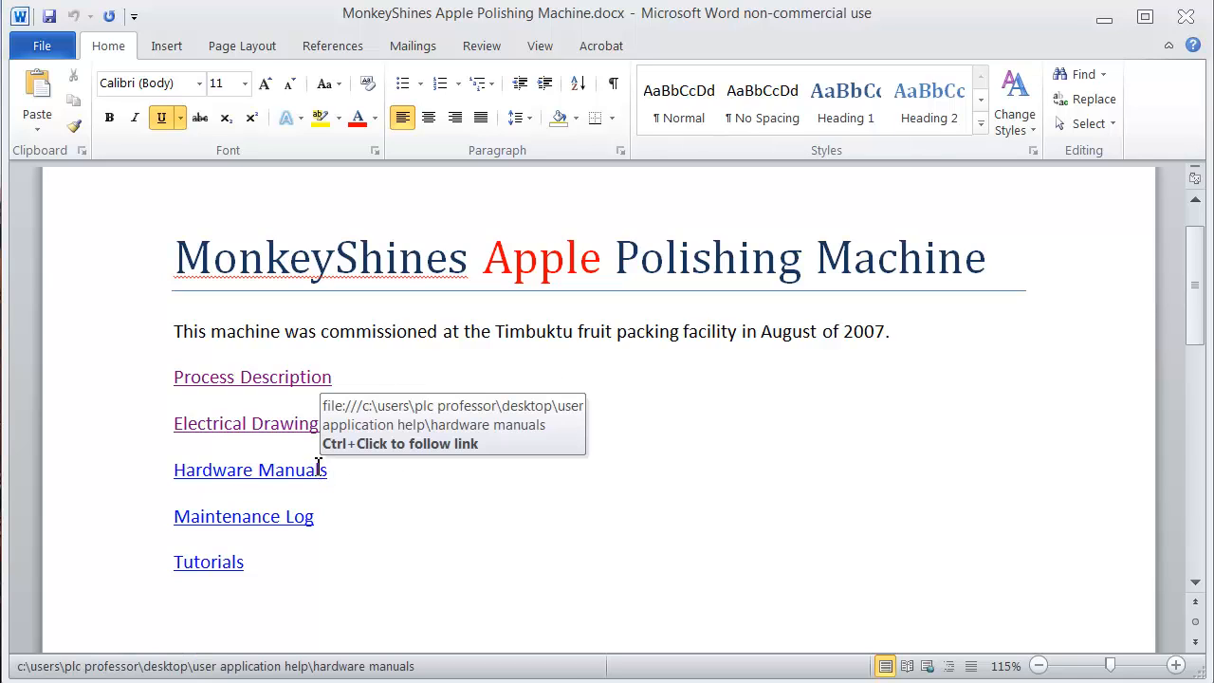
pyautogui.keyDown('ctrl'); pyautogui.click(321, 467); pyautogui.keyUp('ctrl')
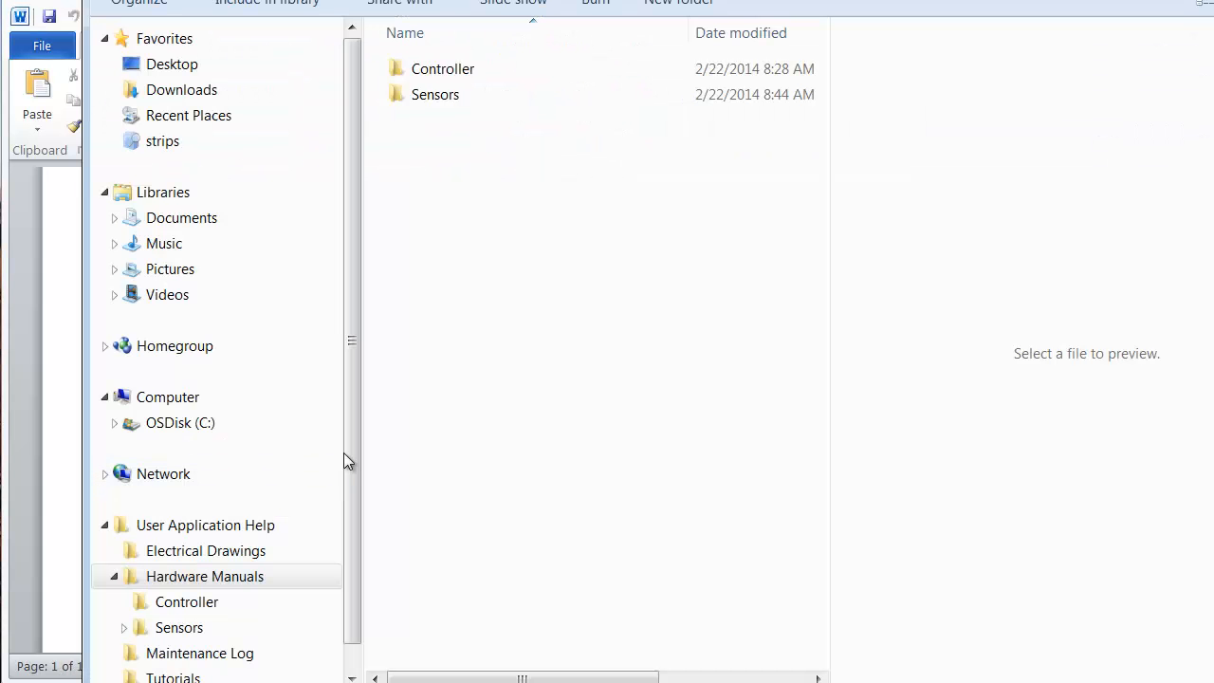
pyautogui.doubleClick(440, 69)
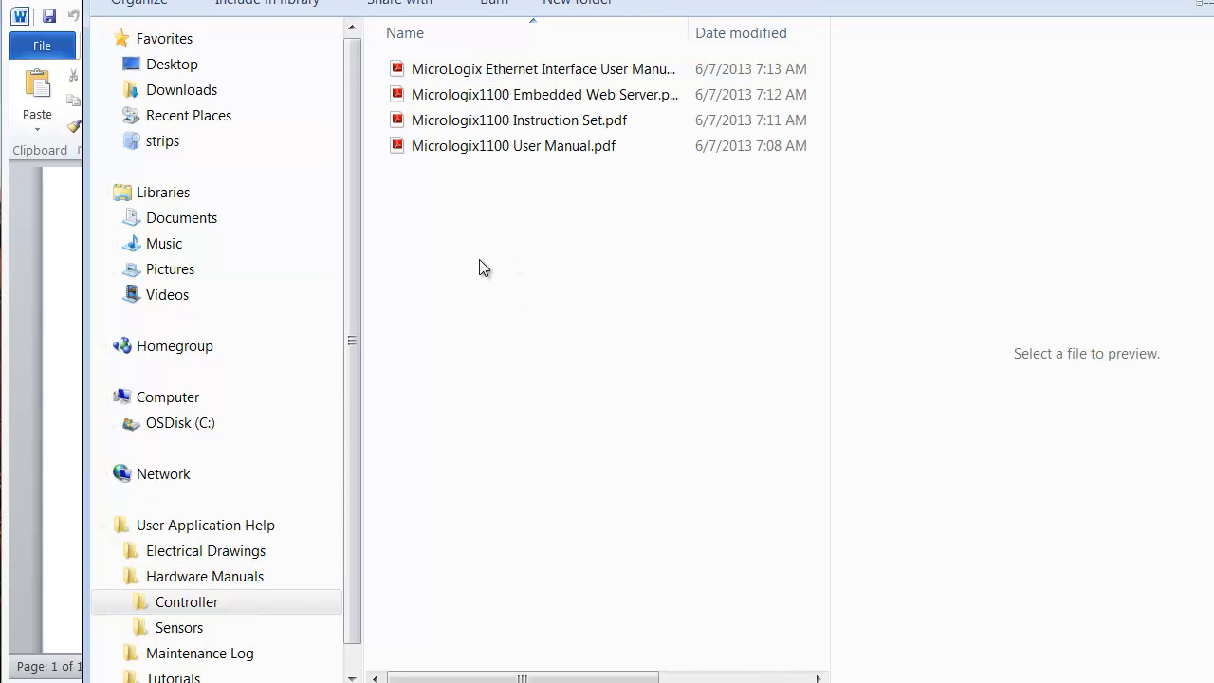
pyautogui.click(512, 68)
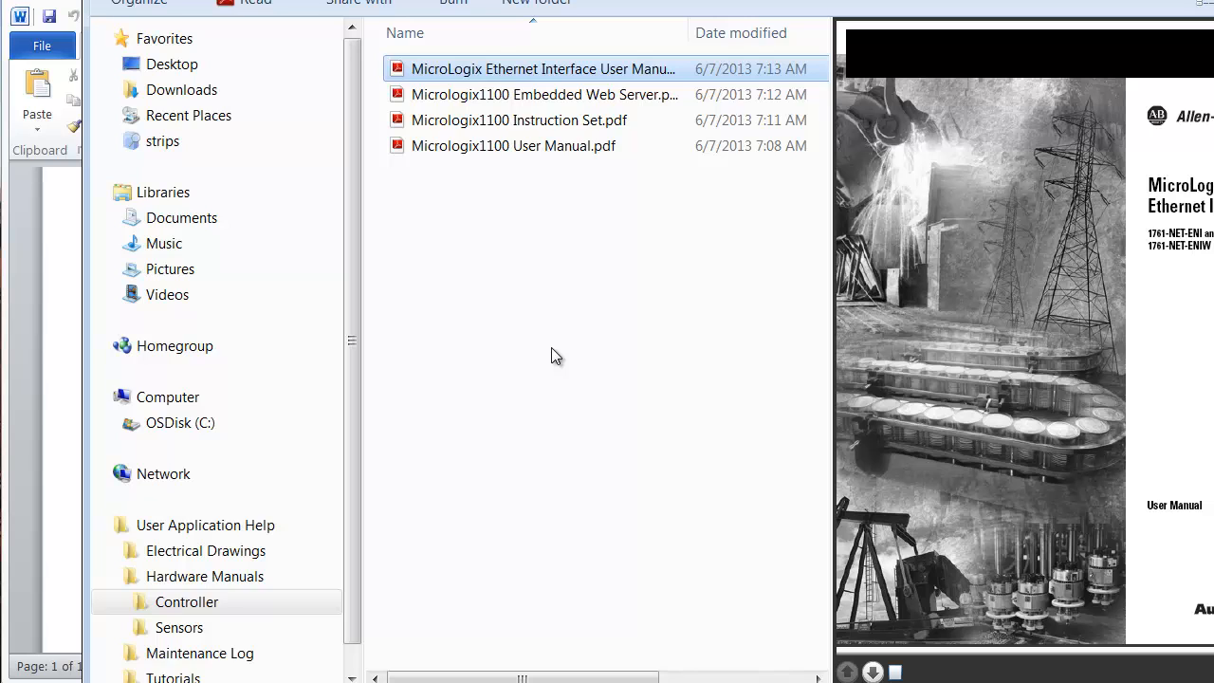
pyautogui.click(529, 97)
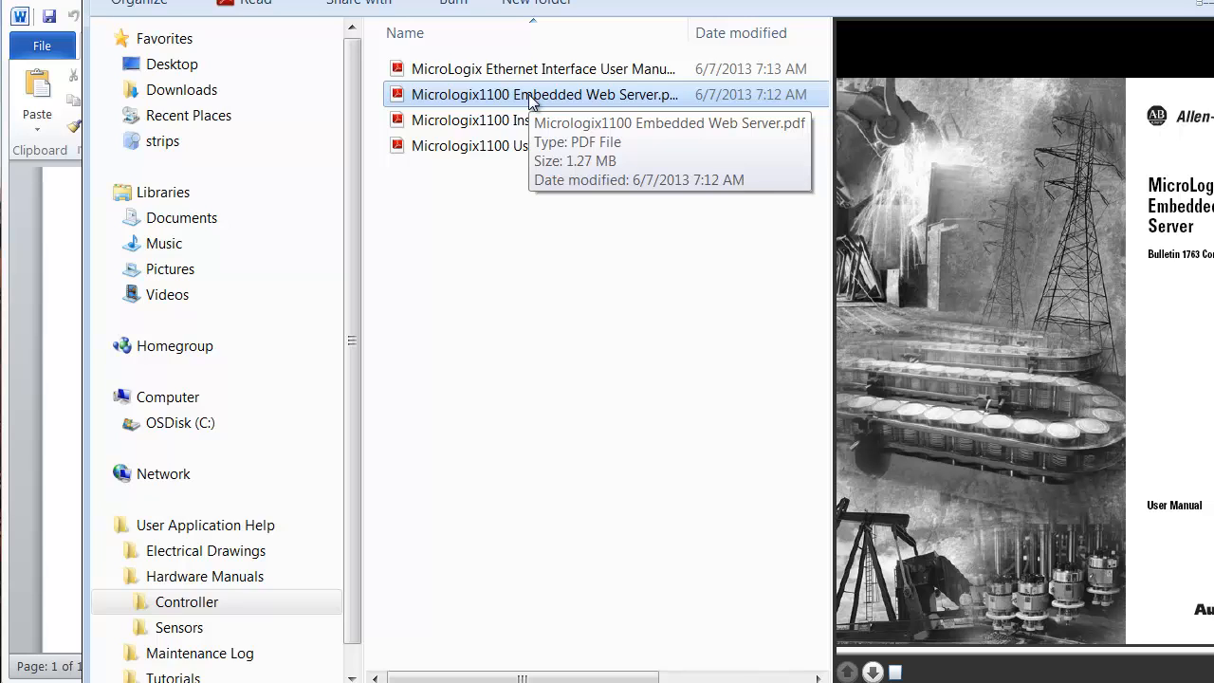
pyautogui.click(523, 121)
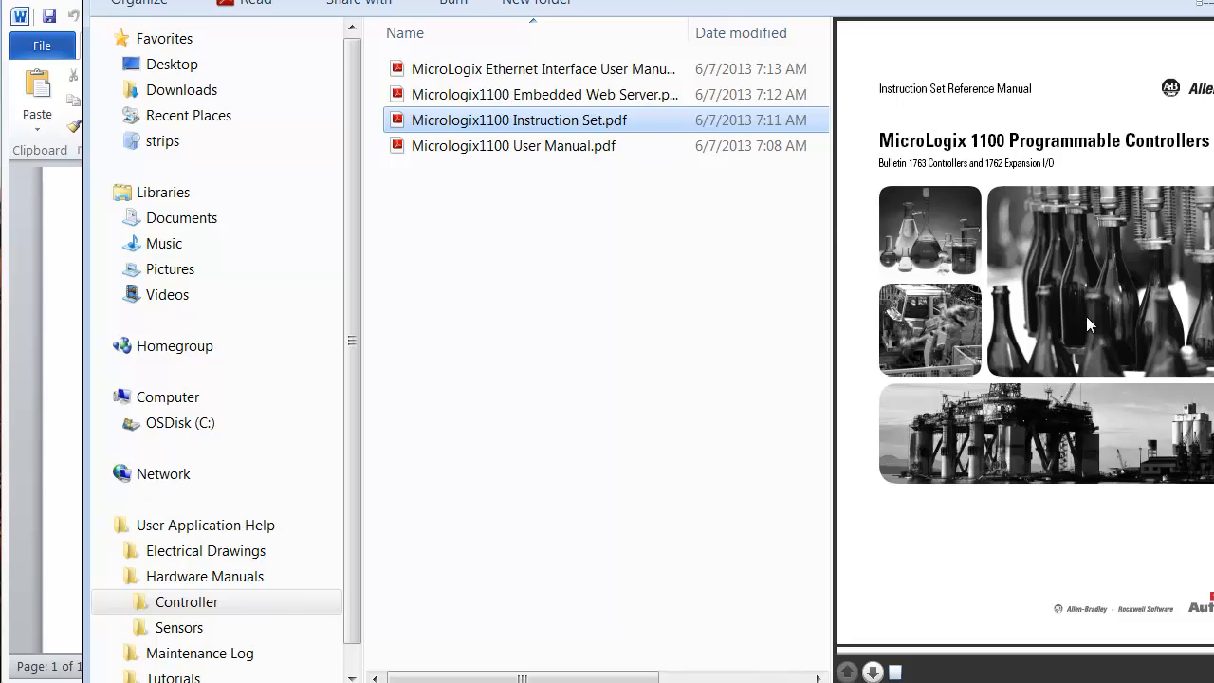
# Step: Read the I/O Configuration bookmarks in Micrologix1100 Instruction Set.pdf, preview Micrologix1100 User Manual.pdf, and close both the PDF and the folder window
pyautogui.doubleClick(572, 122)
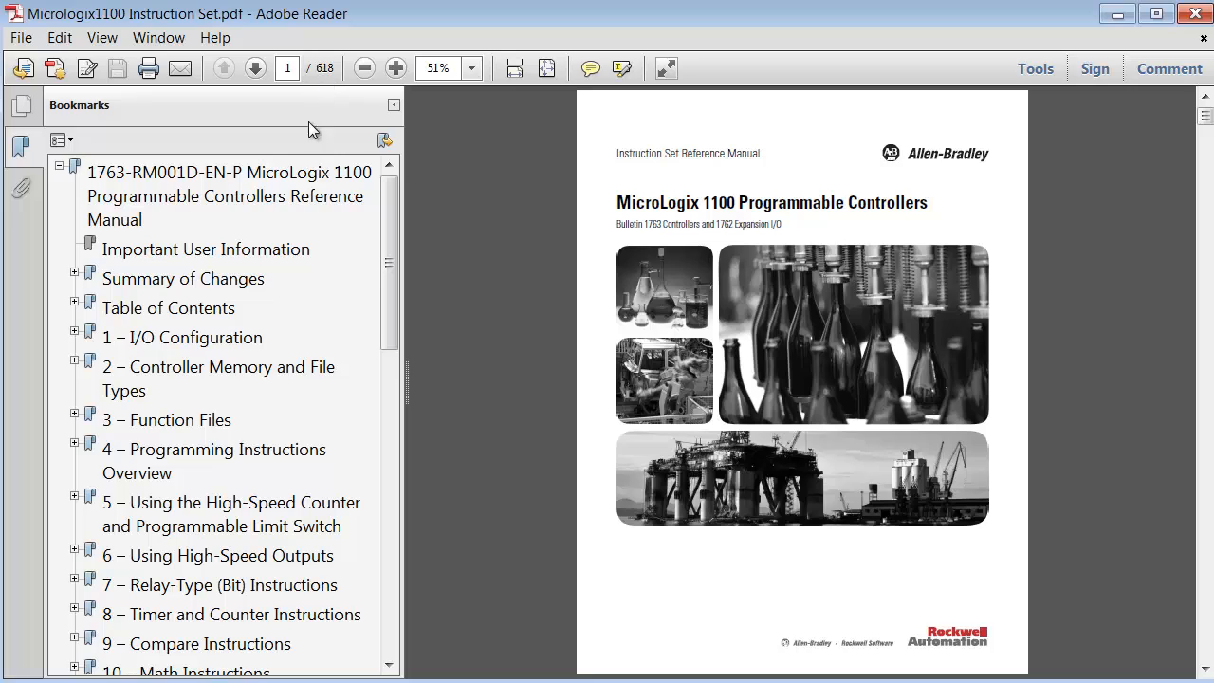
pyautogui.click(75, 332)
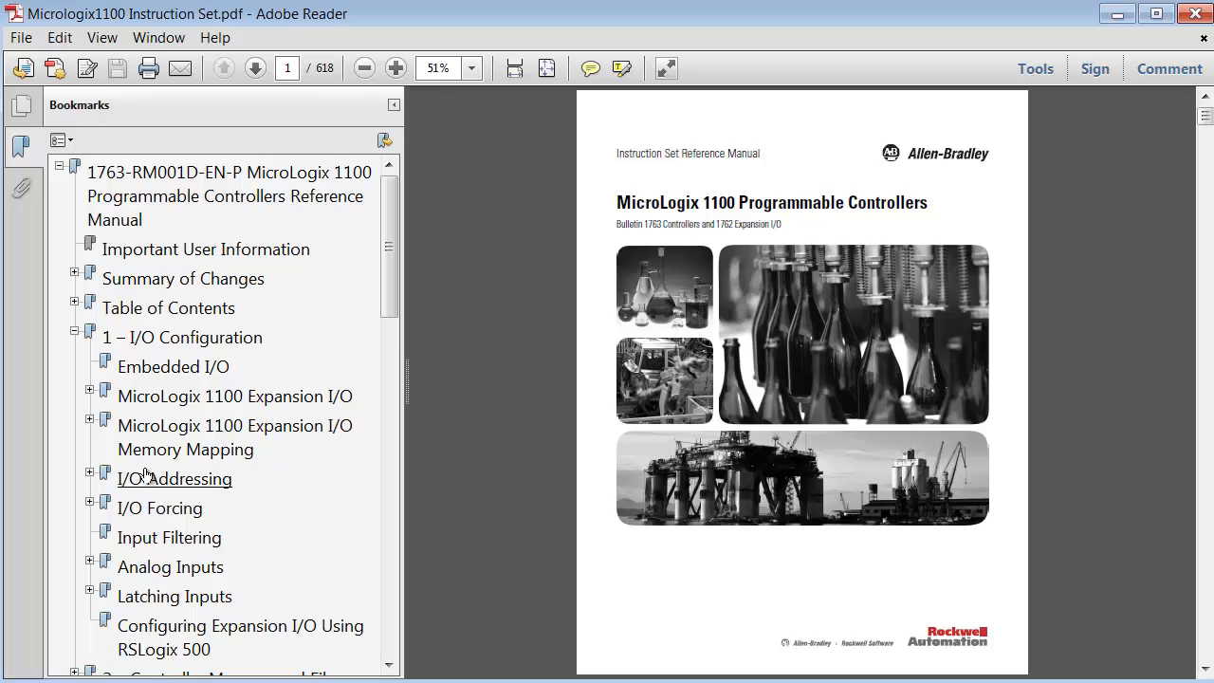
pyautogui.click(1195, 14)
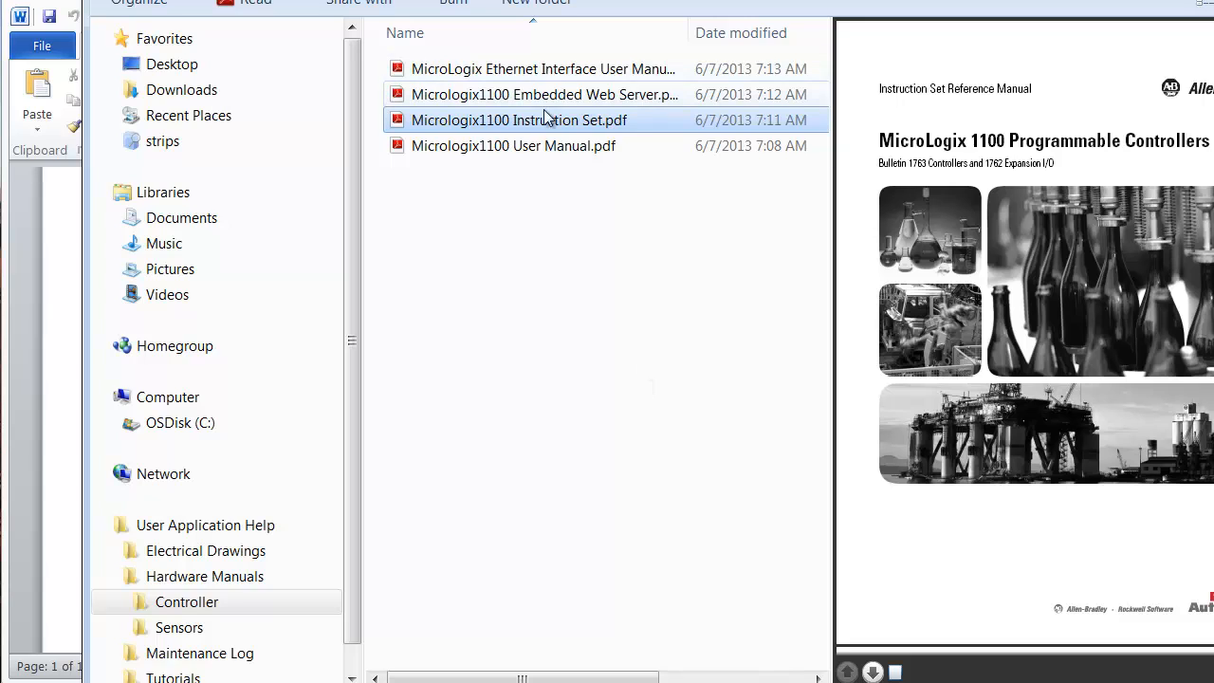
pyautogui.click(537, 145)
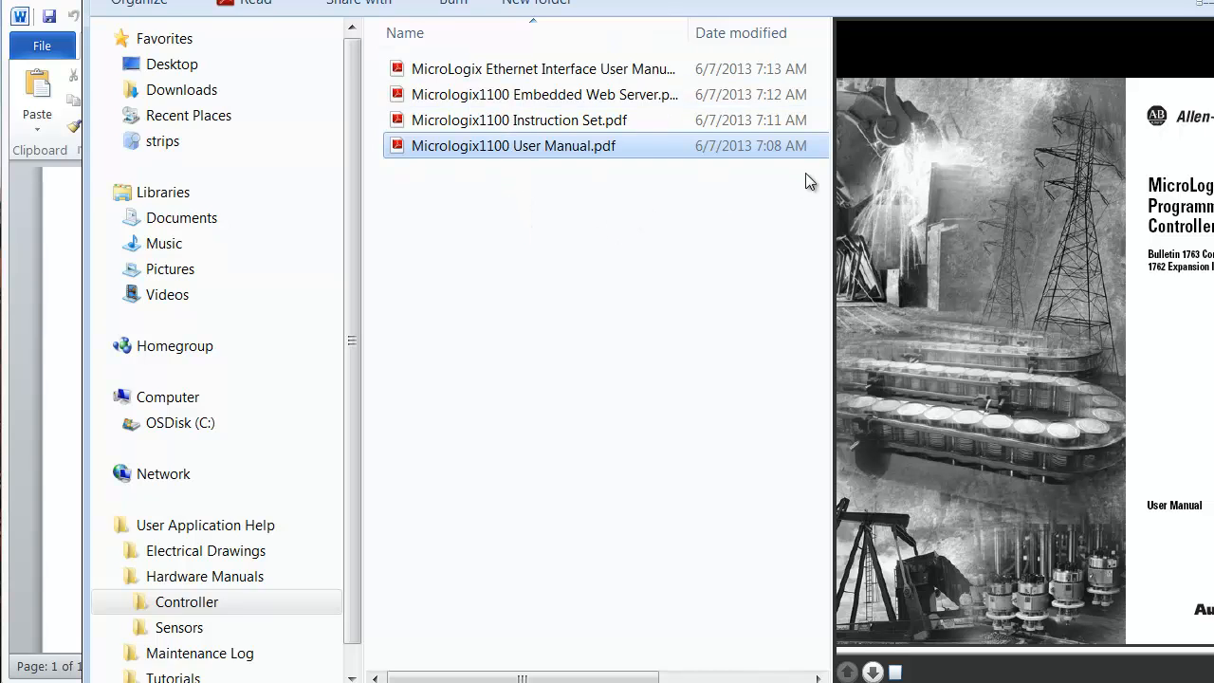
pyautogui.click(1213, 2)
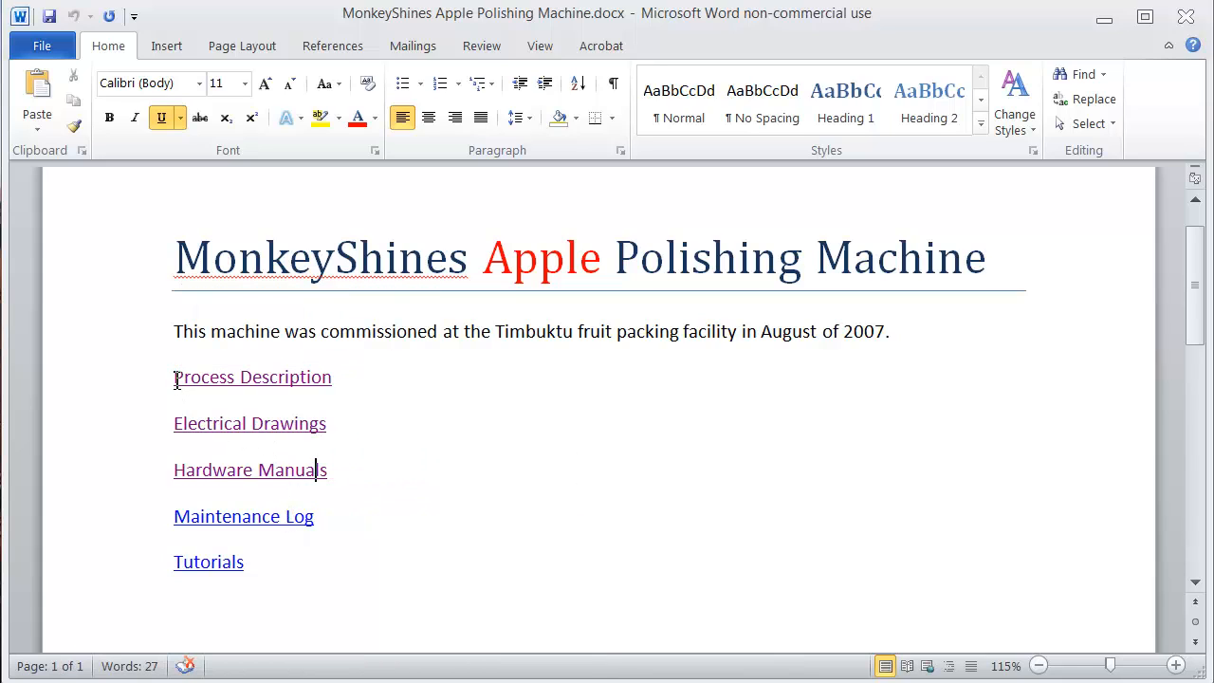
# Step: Review the hyperlink options offered for the Process Description text, dismiss them, and place the cursor at the Tutorials line
pyautogui.moveTo(175, 380); pyautogui.dragTo(332, 387)
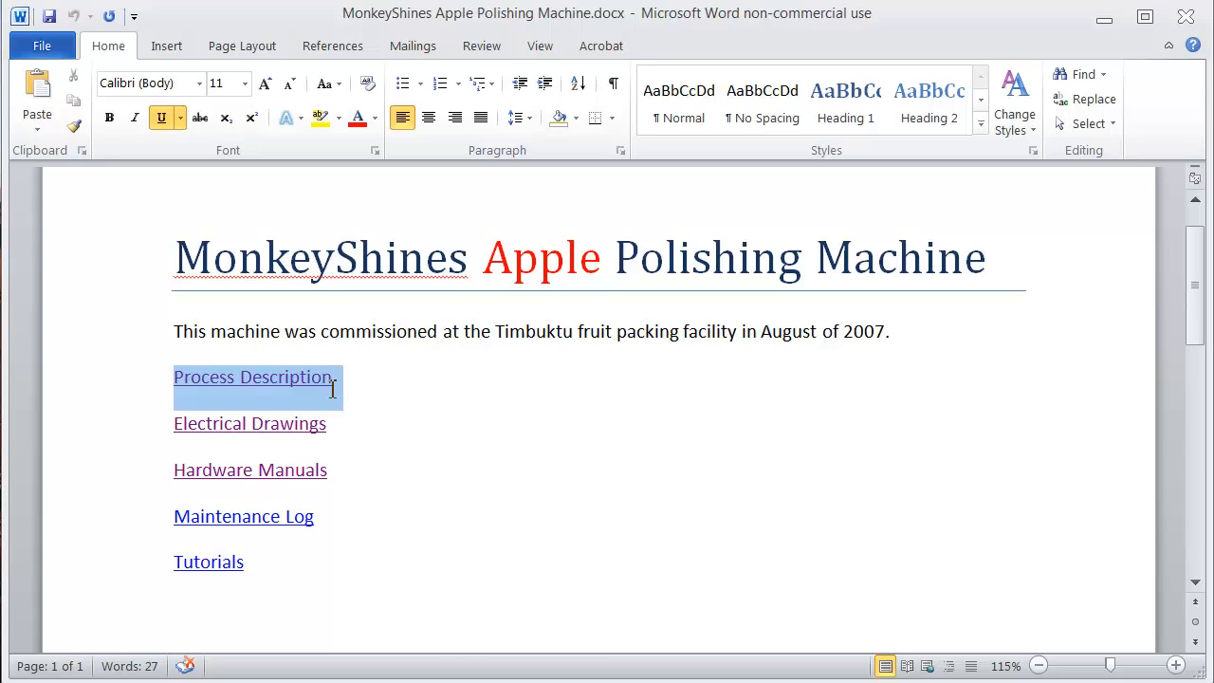
pyautogui.rightClick(326, 378)
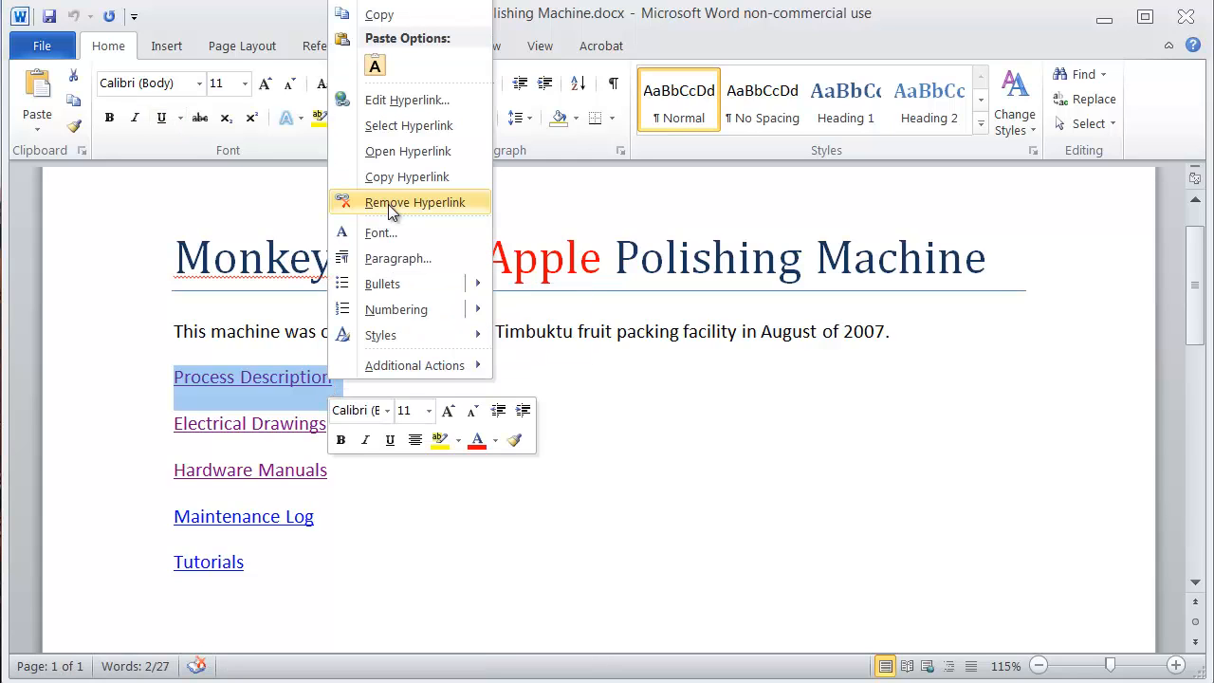
pyautogui.click(288, 609)
pyautogui.click(173, 607)
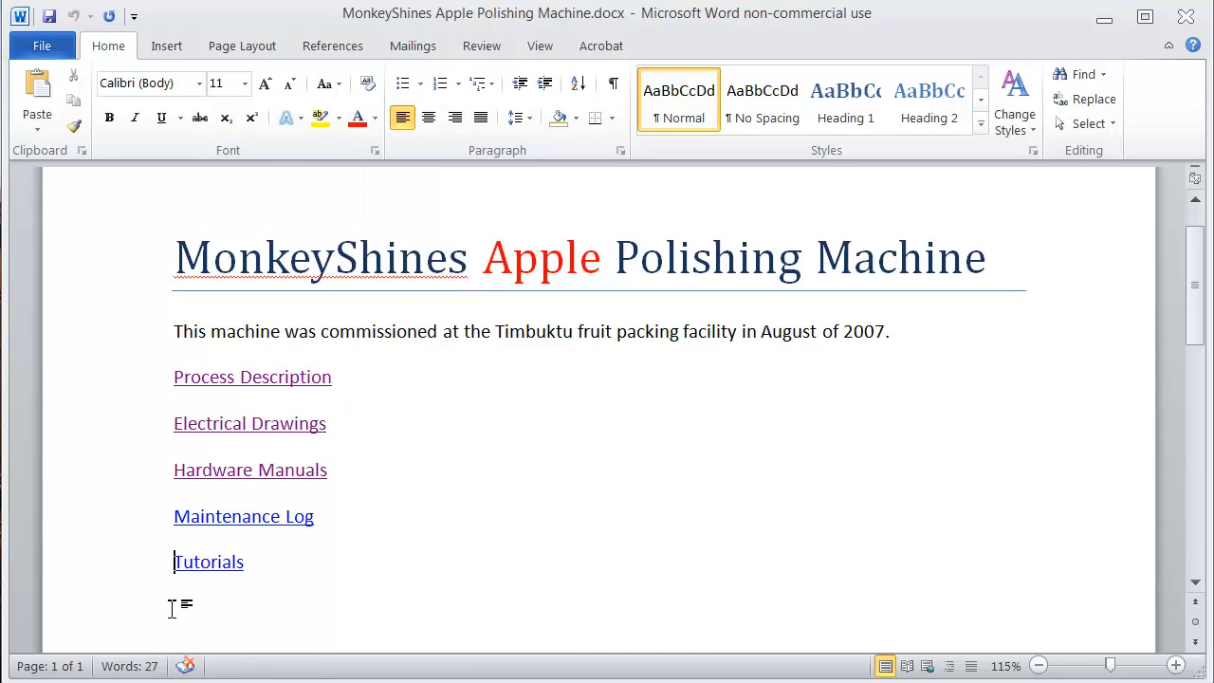
# Step: Add a new line reading BlahBlah below the Tutorials link
pyautogui.click(248, 560)
pyautogui.press('Return')
pyautogui.write('BlahBlah')
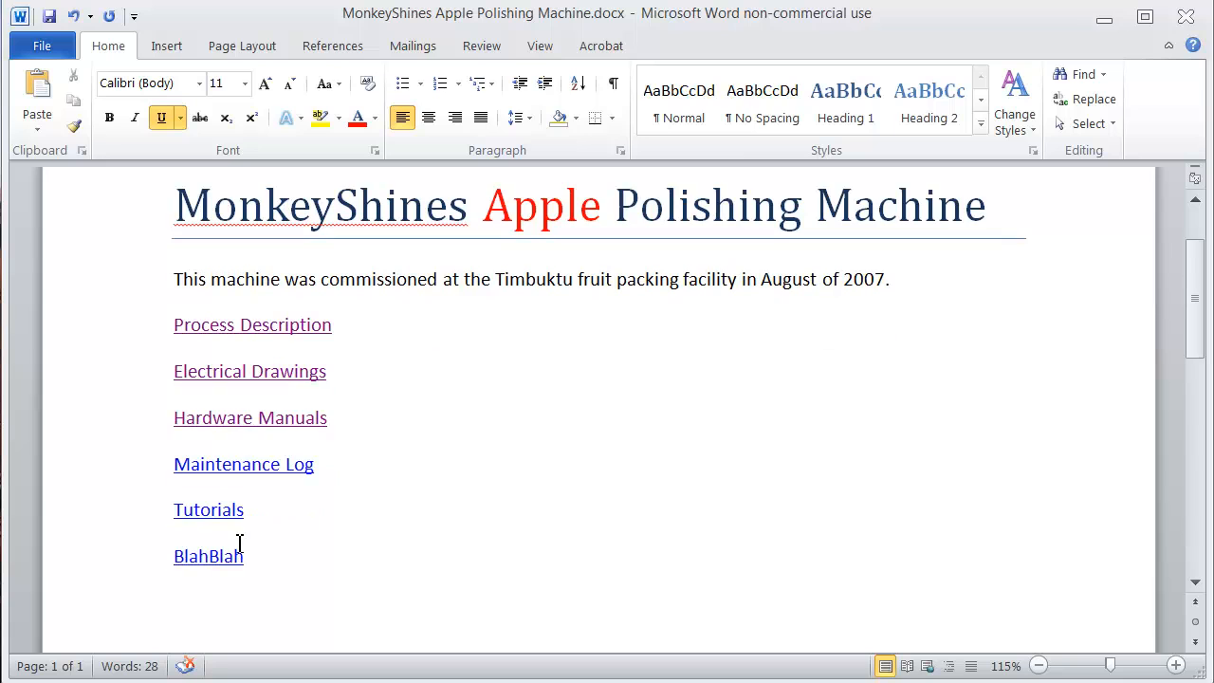
# Step: Hyperlink the BlahBlah text to BlackBodyTimmy.docx in the Articles folder on the desktop
pyautogui.moveTo(244, 556); pyautogui.dragTo(173, 559)
pyautogui.rightClick(211, 562)
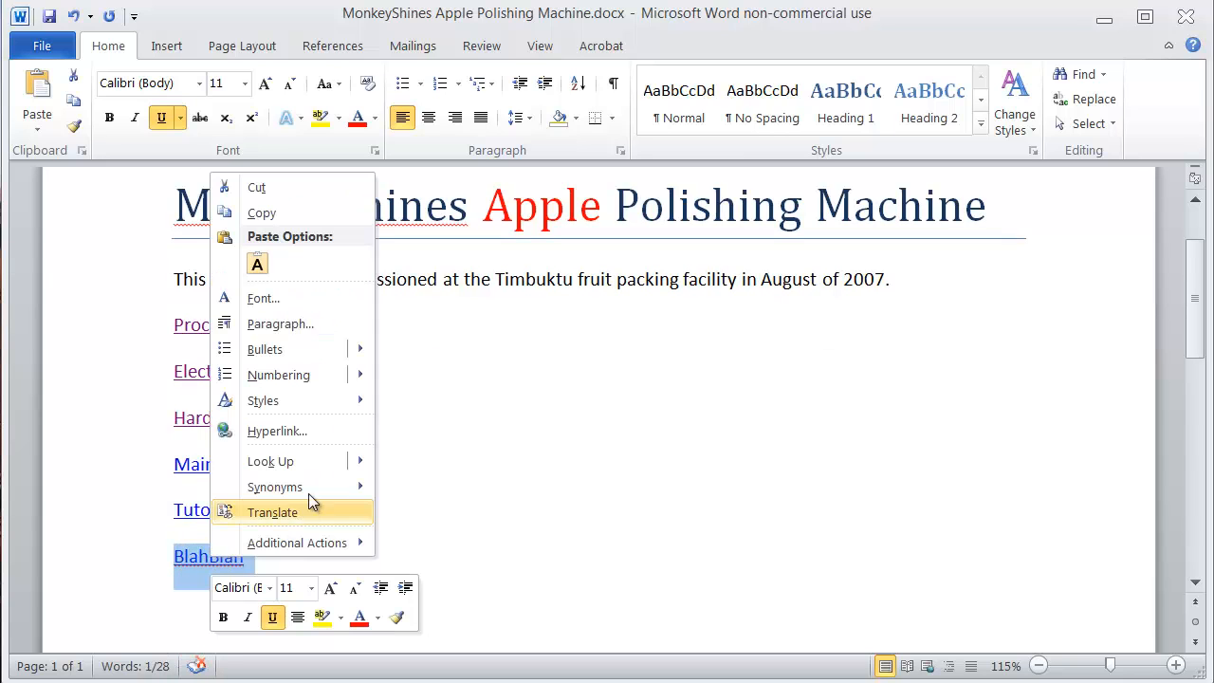
pyautogui.click(299, 430)
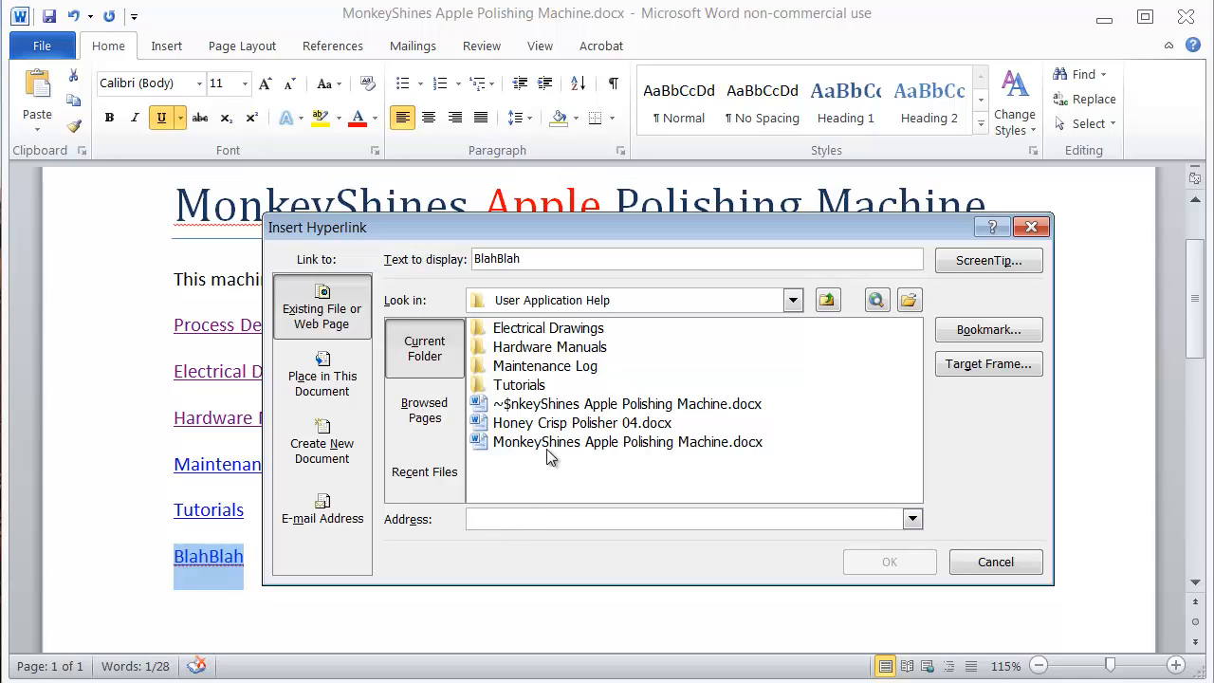
pyautogui.click(827, 301)
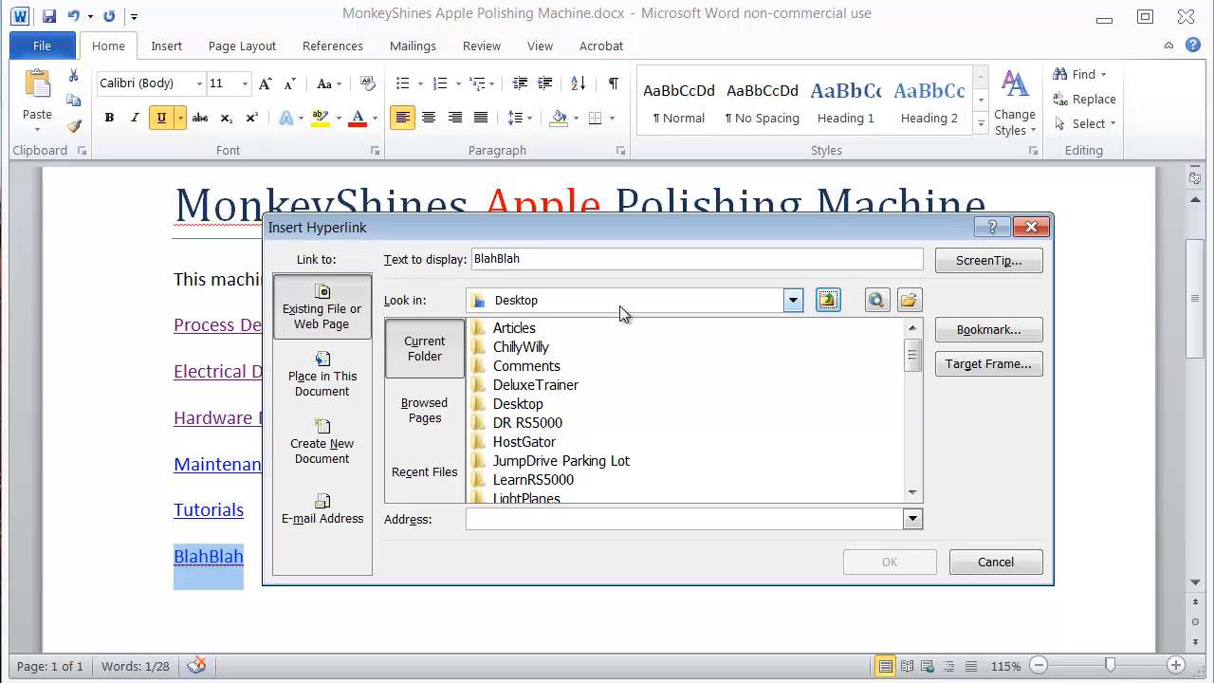
pyautogui.doubleClick(534, 334)
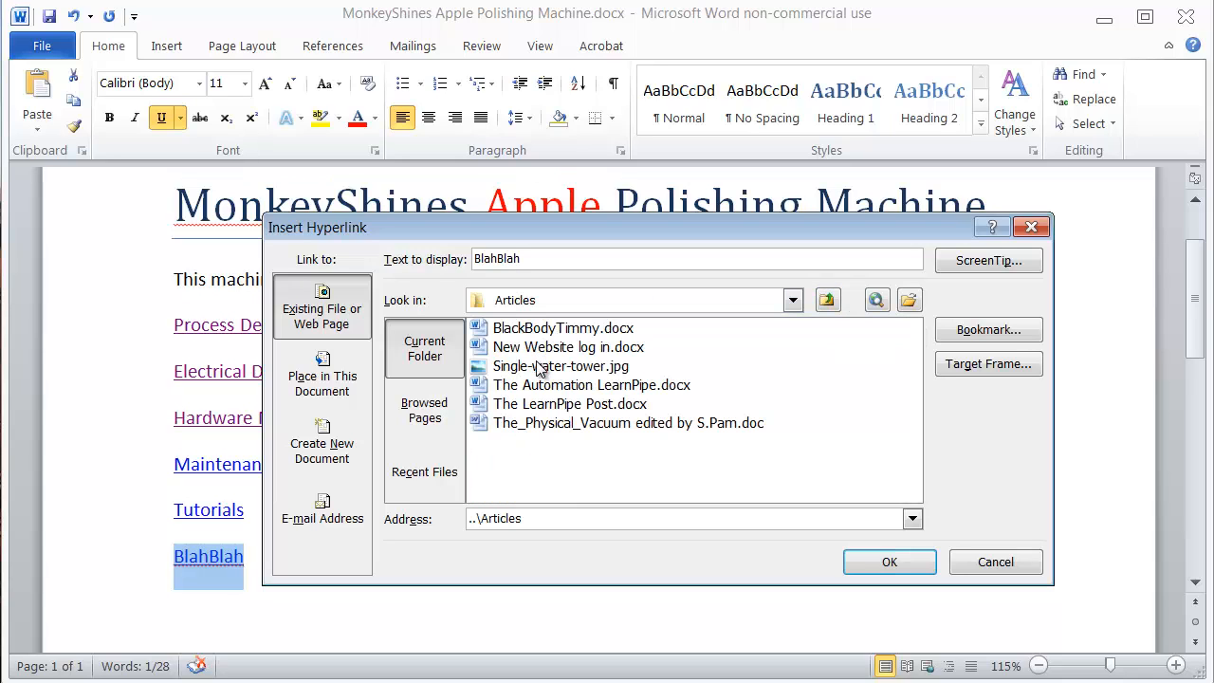
pyautogui.doubleClick(539, 347)
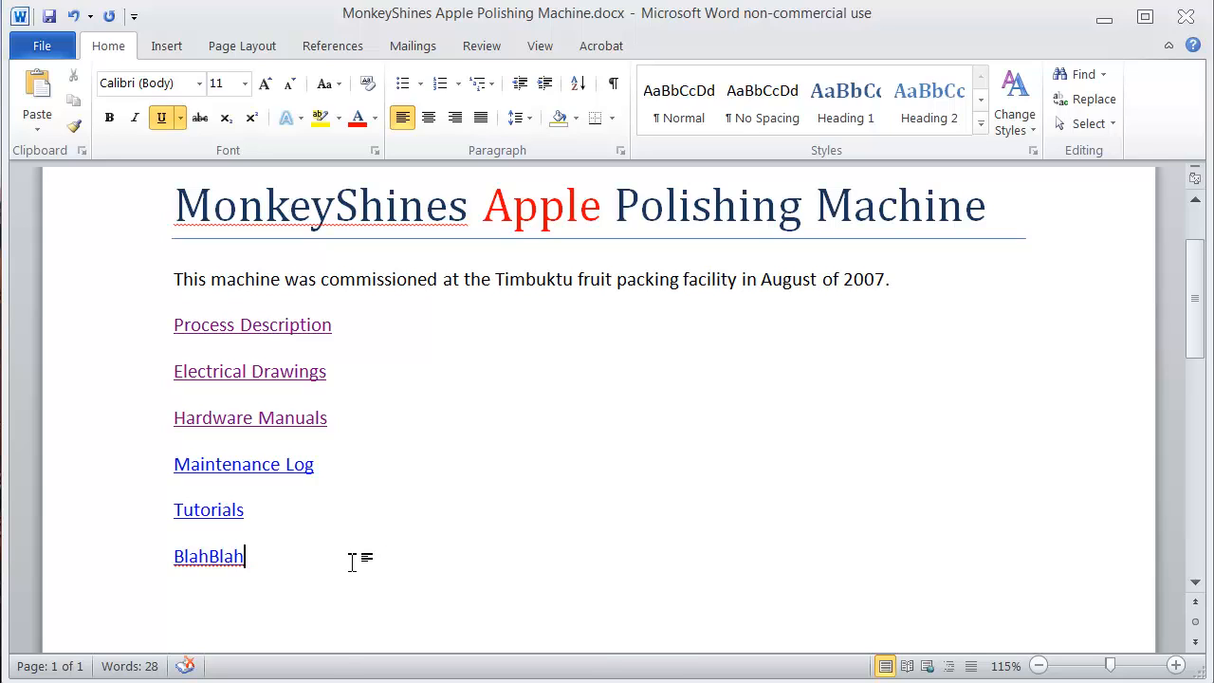
# Step: Test the BlahBlah link by following it to its target document, and close that document
pyautogui.moveTo(181, 557)
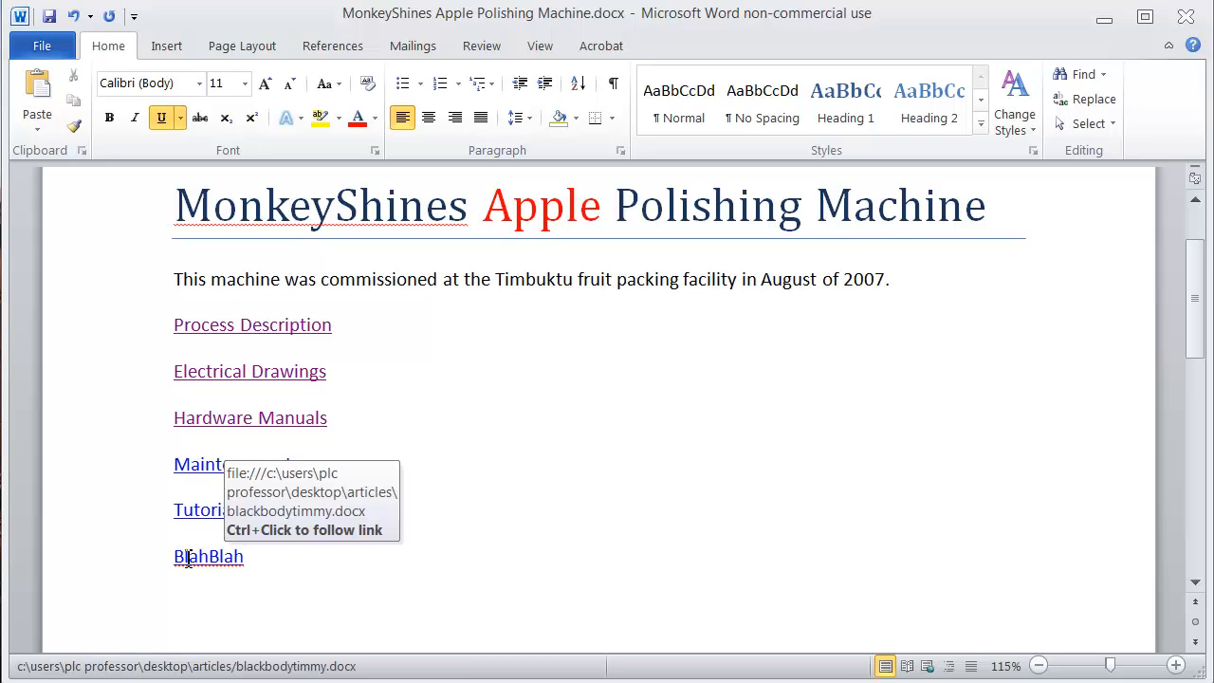
pyautogui.keyDown('ctrl'); pyautogui.click(187, 558); pyautogui.keyUp('ctrl')
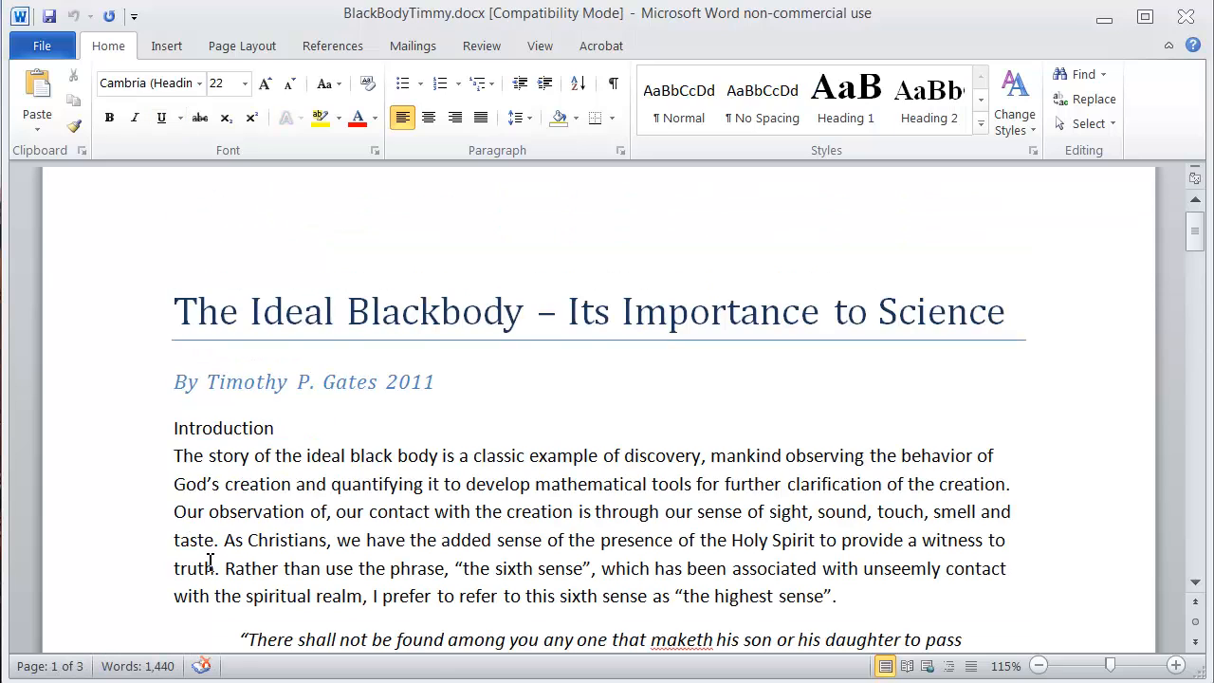
pyautogui.click(1186, 16)
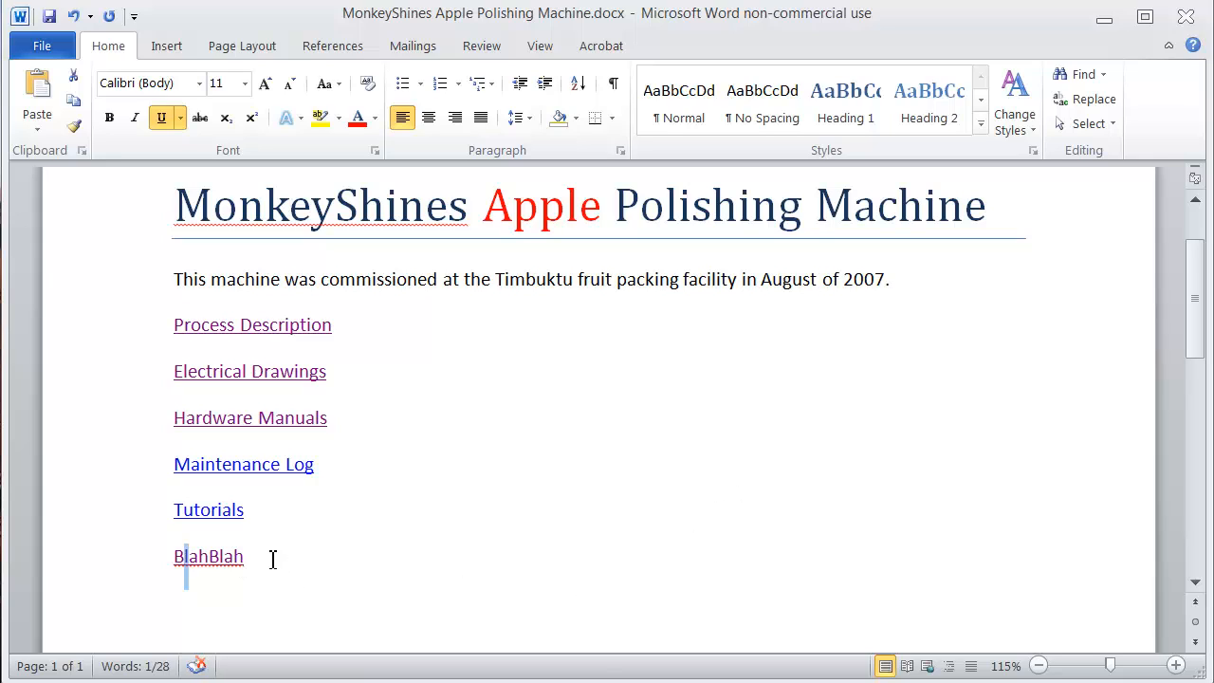
# Step: Delete the BlahBlah link and its line below Tutorials
pyautogui.moveTo(263, 559); pyautogui.dragTo(176, 563)
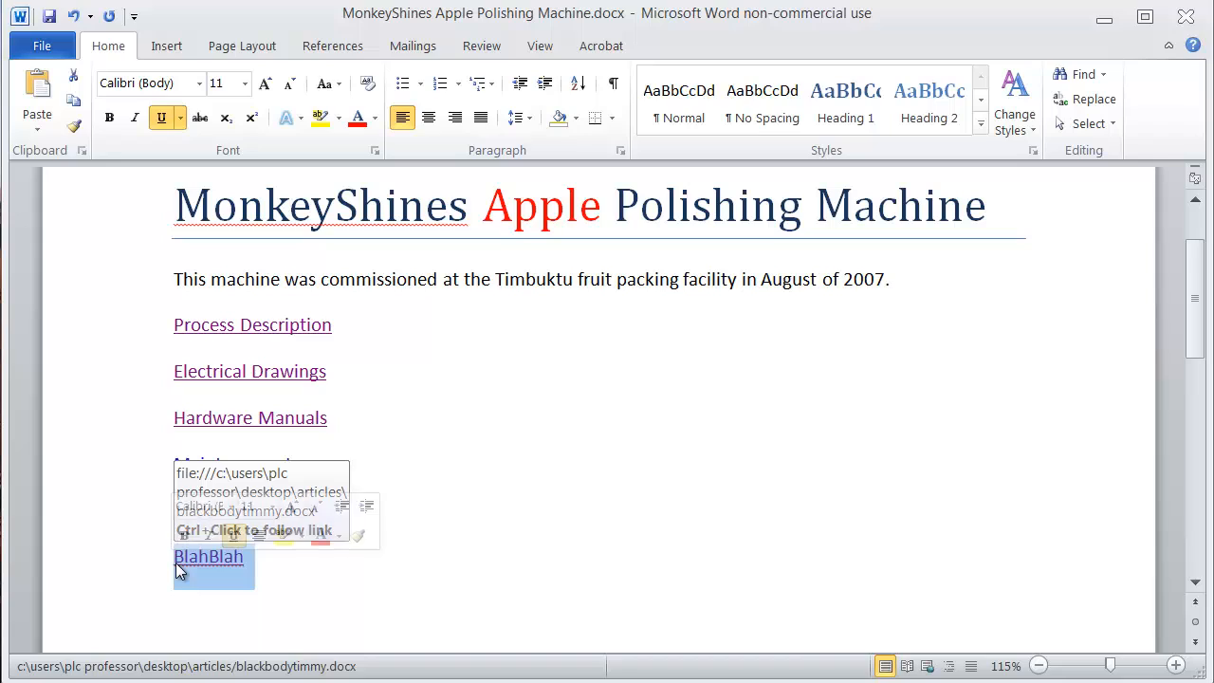
pyautogui.press('BackSpace')
pyautogui.press('BackSpace')
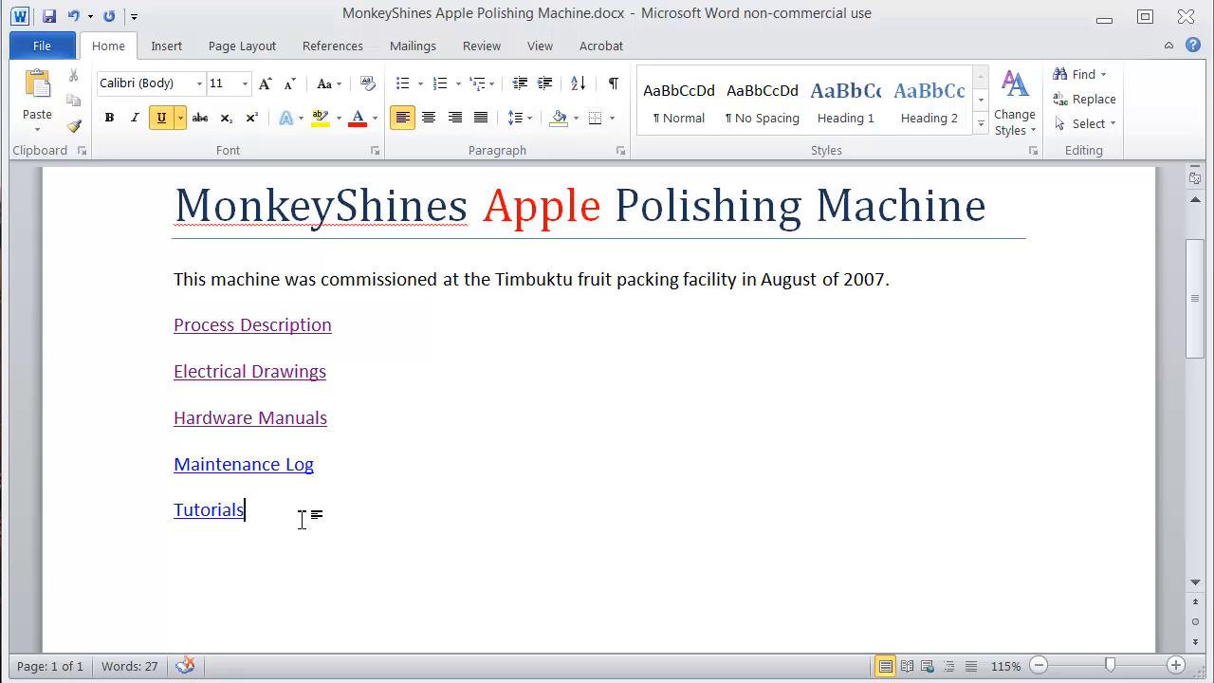
# Step: Follow the Maintenance Log link, open the Apple Polishing Machine04.docx log to view its entries, and close it
pyautogui.moveTo(223, 479)
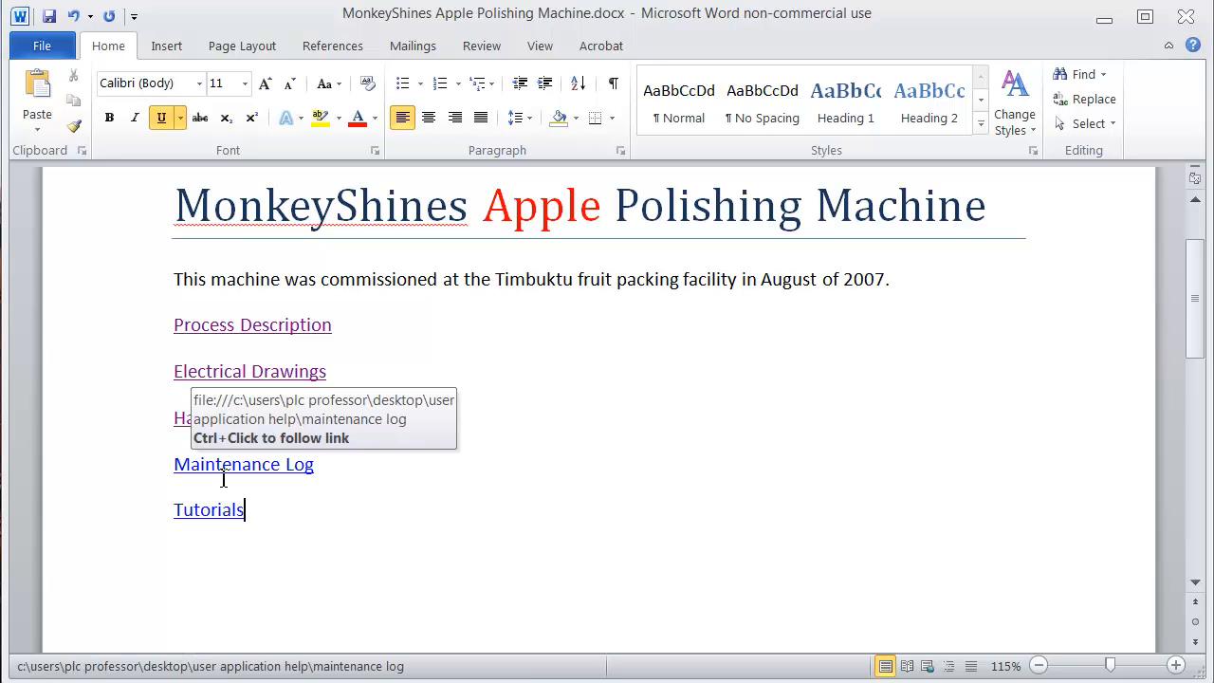
pyautogui.moveTo(223, 469); pyautogui.dragTo(218, 468)
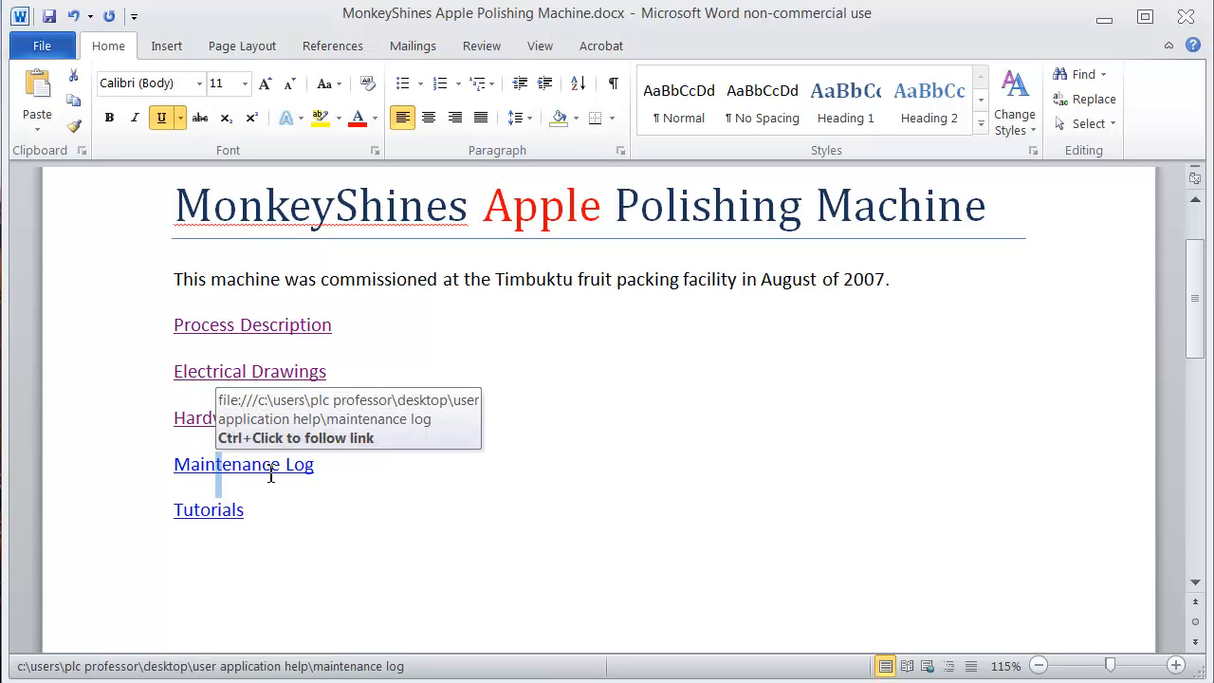
pyautogui.keyDown('ctrl'); pyautogui.click(218, 468); pyautogui.keyUp('ctrl')
pyautogui.click(468, 72)
pyautogui.doubleClick(468, 72)
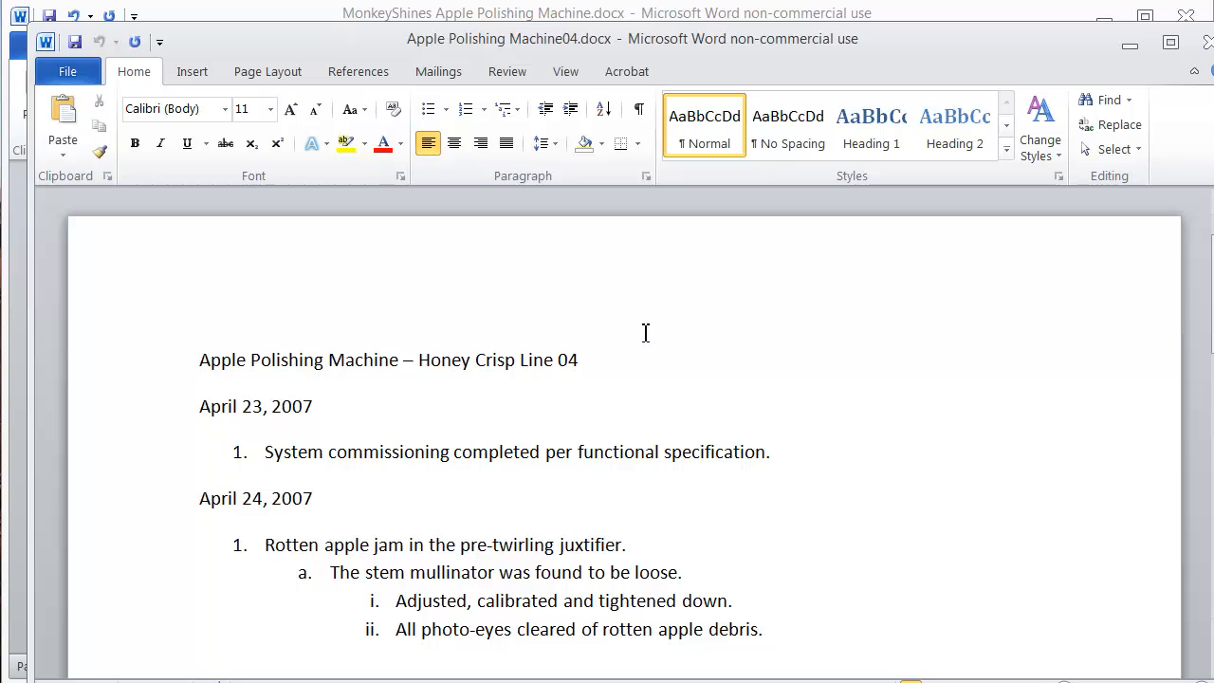
pyautogui.click(1208, 42)
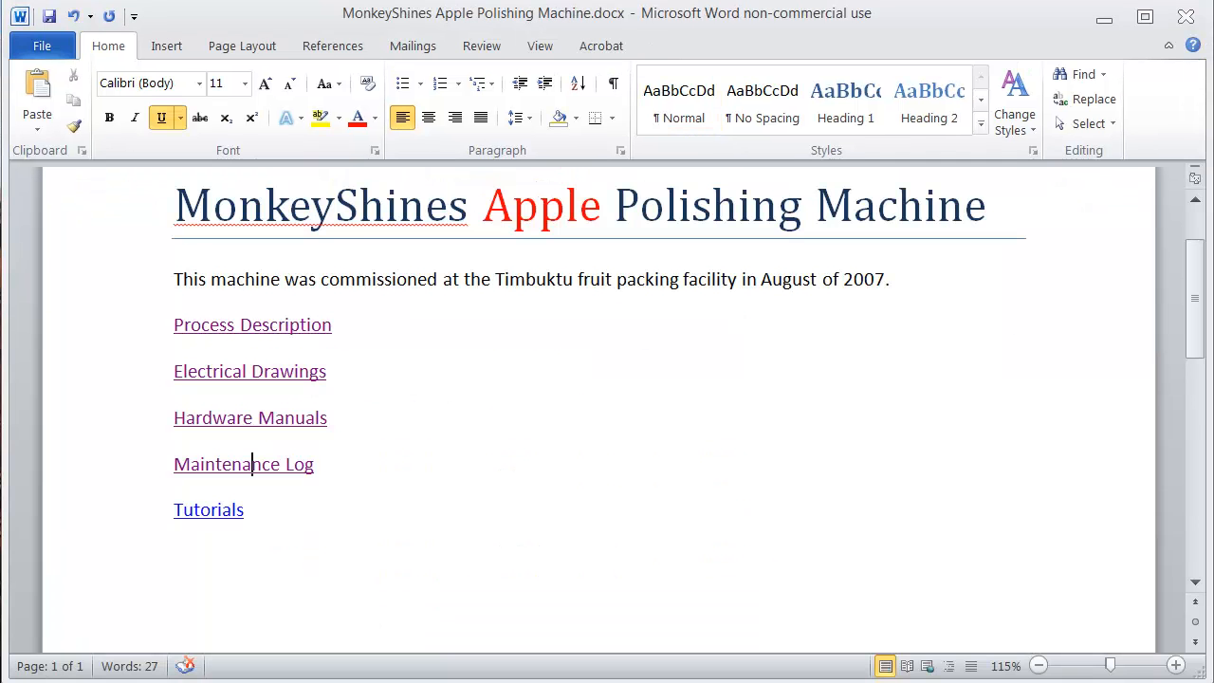
# Step: Follow the Tutorials link, open Tutorial Videos.docx, view its RSLinx Configuration YouTube video, and close the browser and the document
pyautogui.keyDown('ctrl'); pyautogui.click(213, 510); pyautogui.keyUp('ctrl')
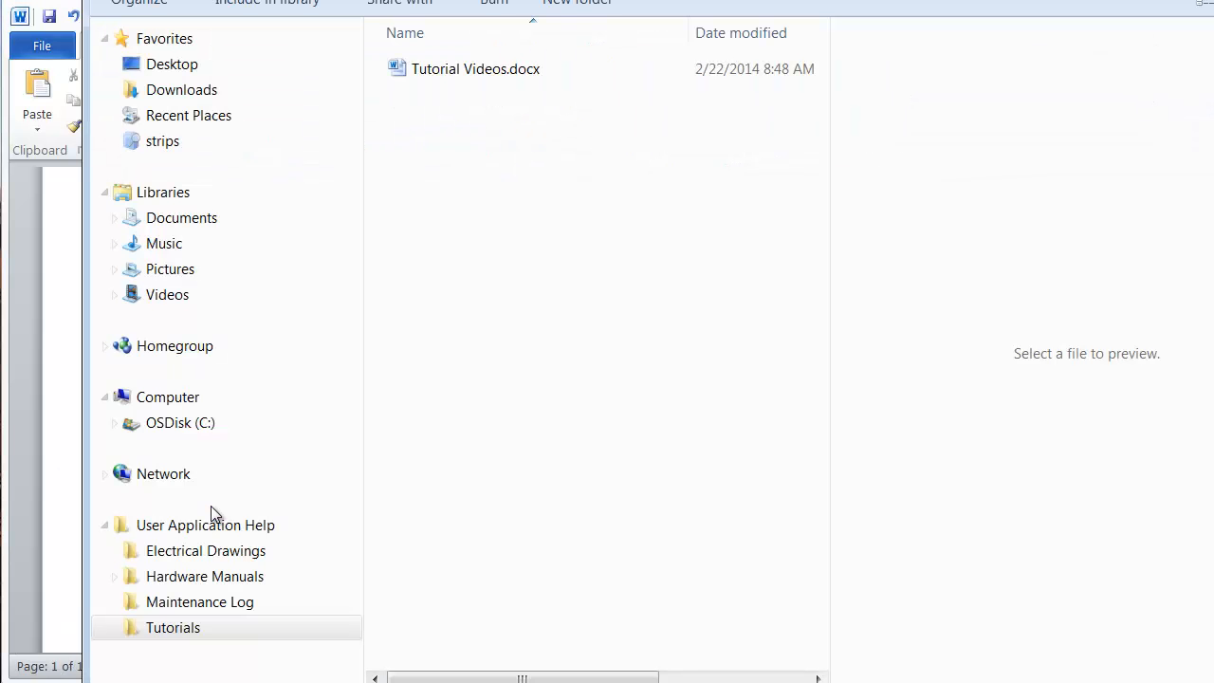
pyautogui.click(509, 72)
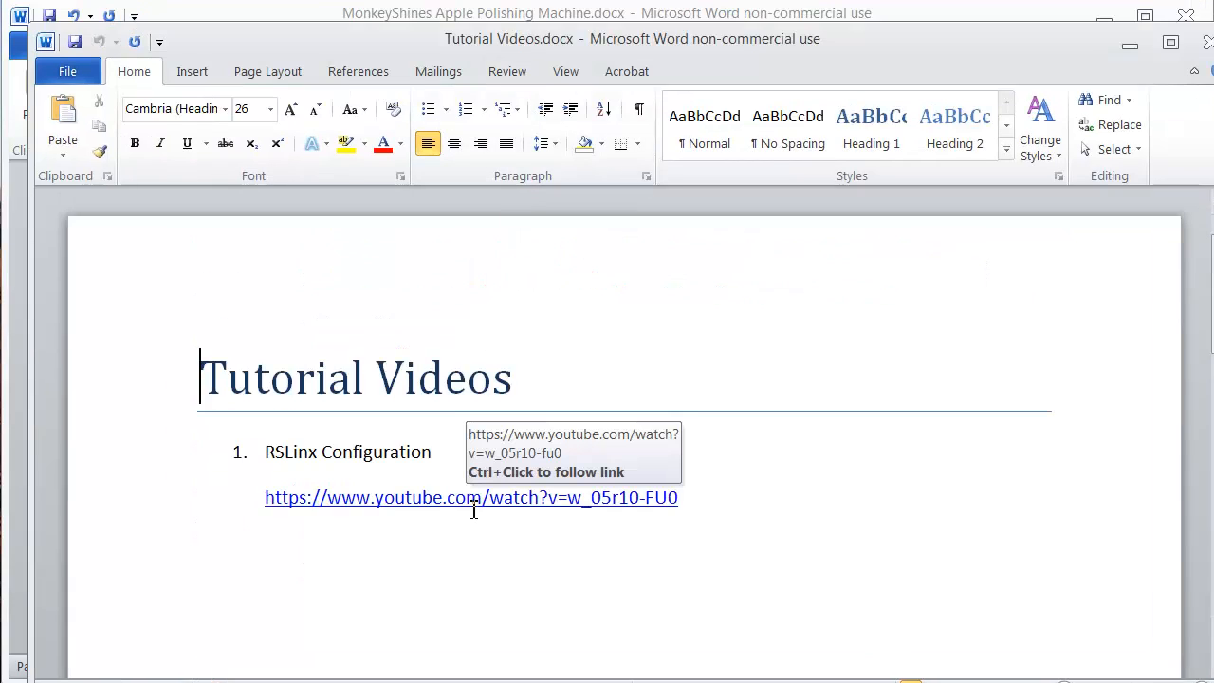
pyautogui.keyDown('ctrl'); pyautogui.click(469, 499); pyautogui.keyUp('ctrl')
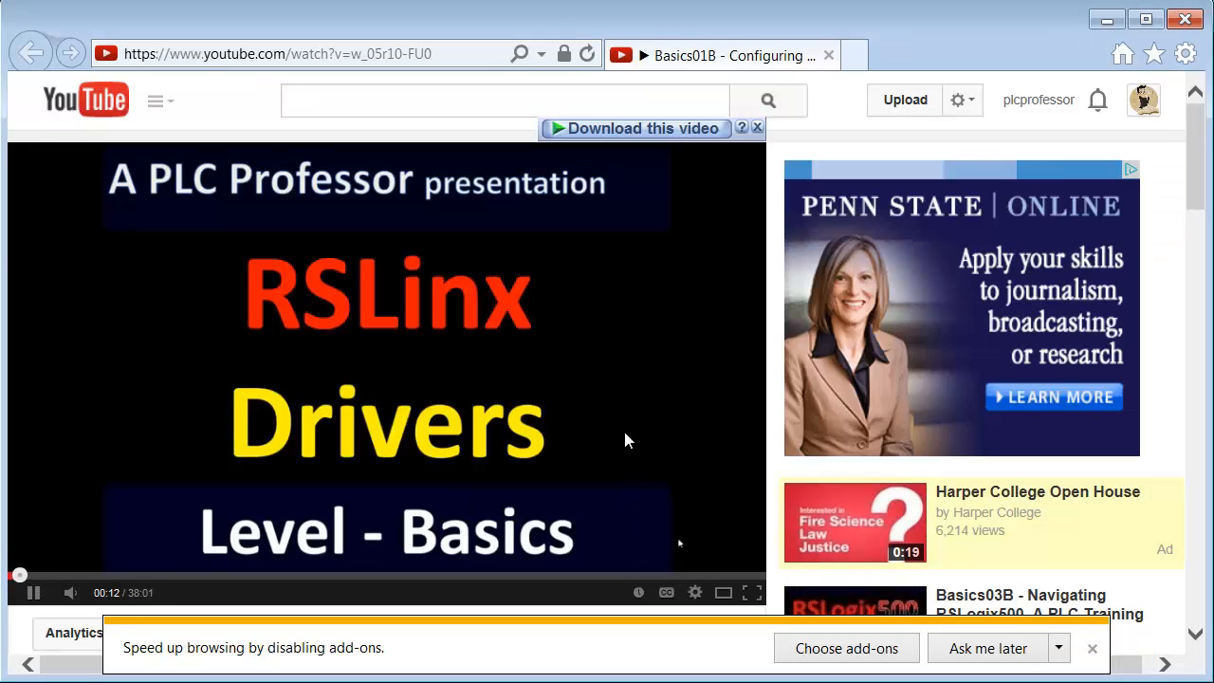
pyautogui.click(1183, 20)
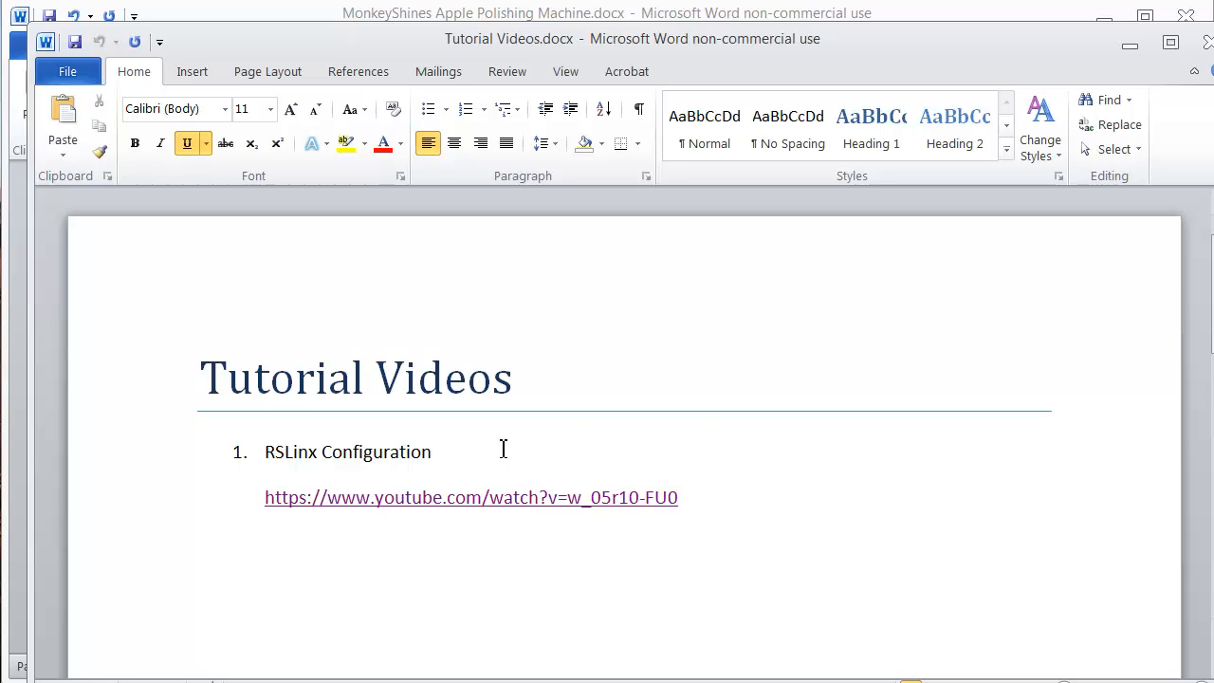
pyautogui.click(1206, 43)
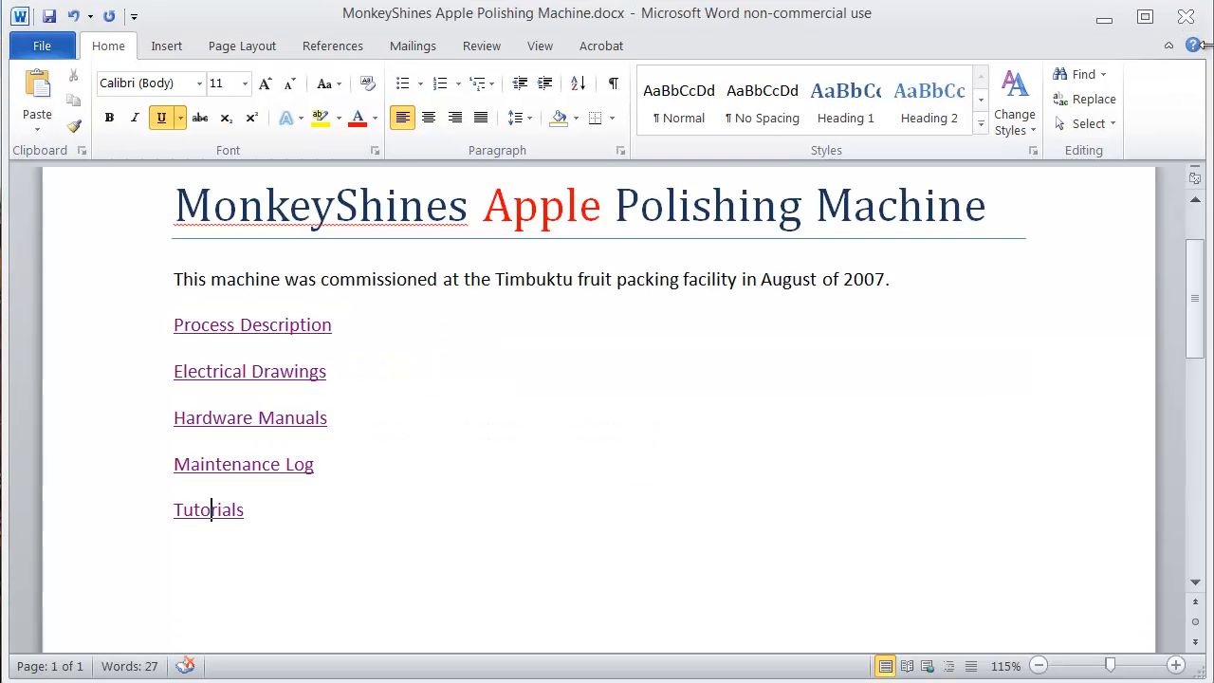
# Step: Close the MonkeyShines Apple Polishing Machine document and return to the ladder program in RSLogix Micro
pyautogui.keyDown('ctrl'); pyautogui.click(228, 511); pyautogui.keyUp('ctrl')
pyautogui.click(1185, 21)
pyautogui.click(604, 288)
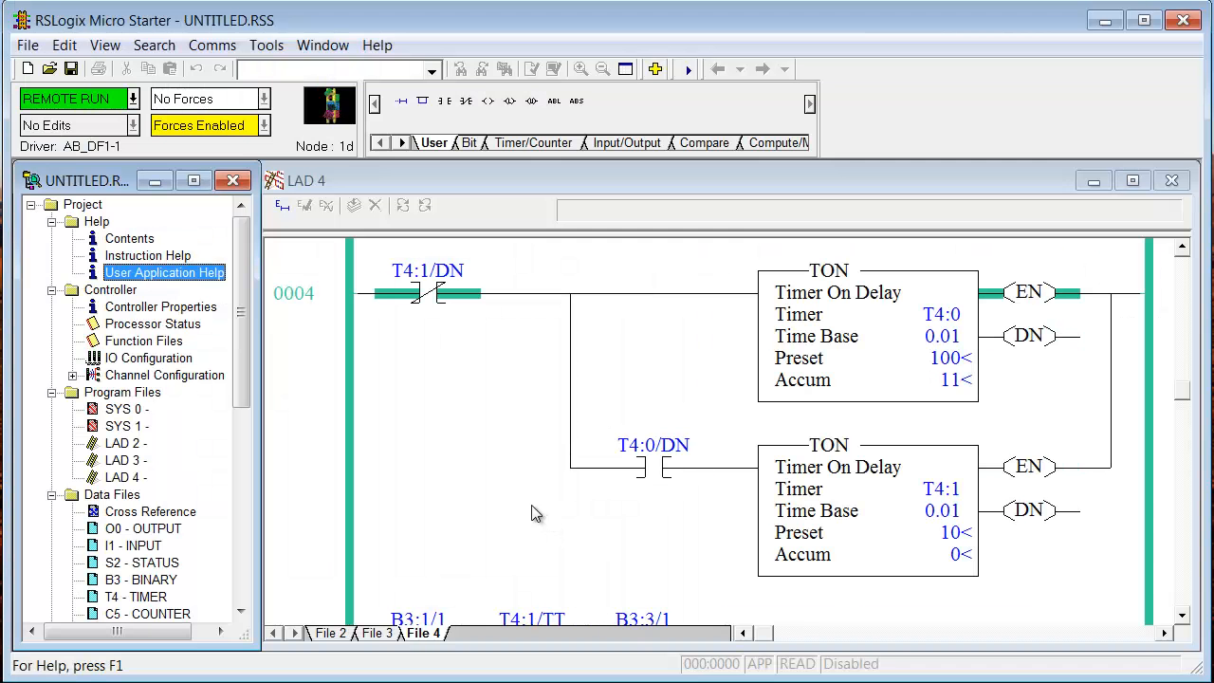
# Step: Review the Rockwell Automation web help options, skim the RSLogix release notes from start to end, and close them
pyautogui.click(378, 44)
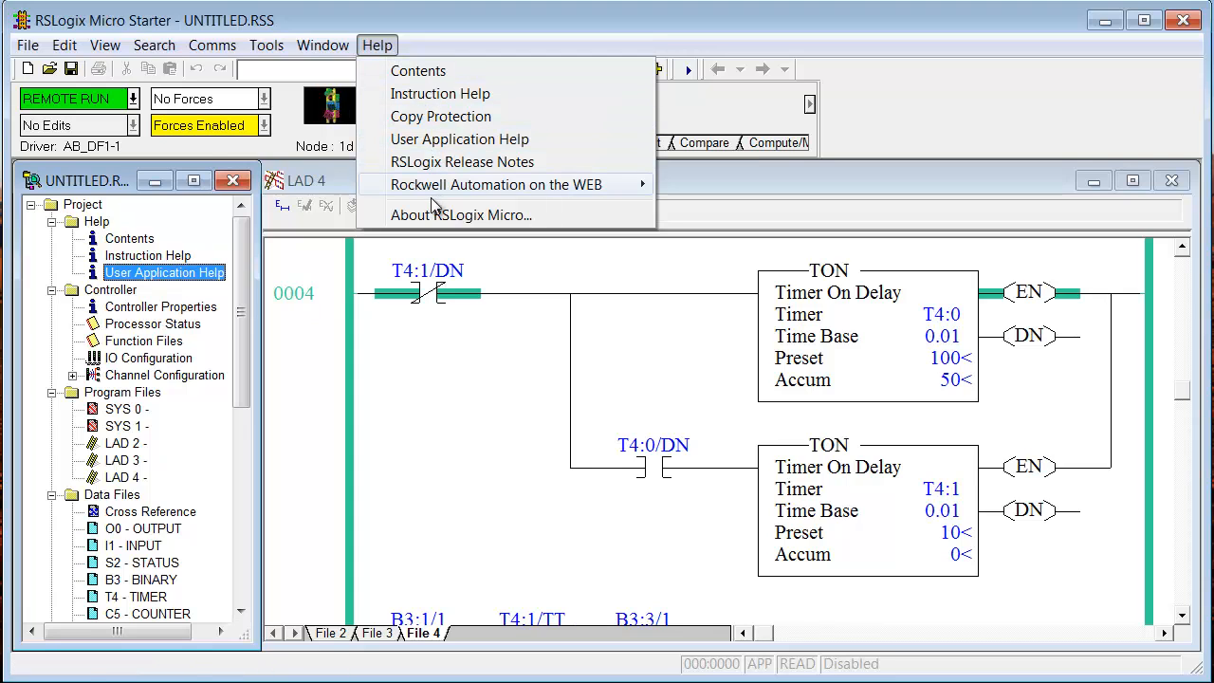
pyautogui.moveTo(465, 186)
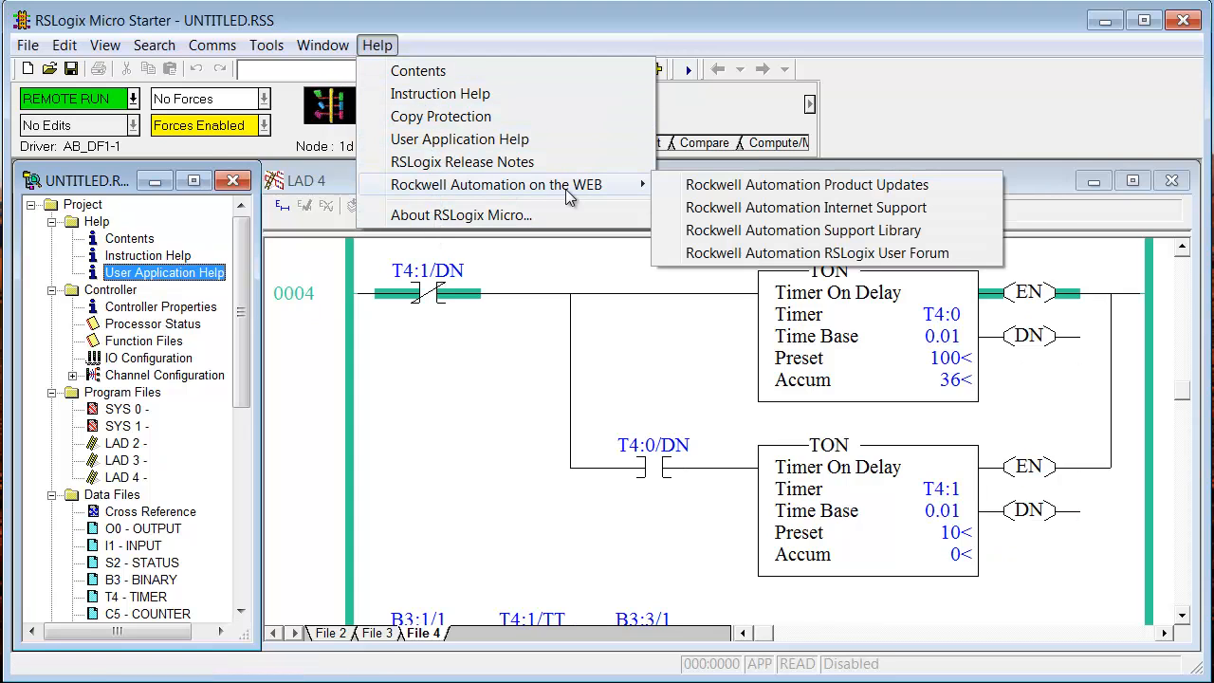
pyautogui.click(490, 163)
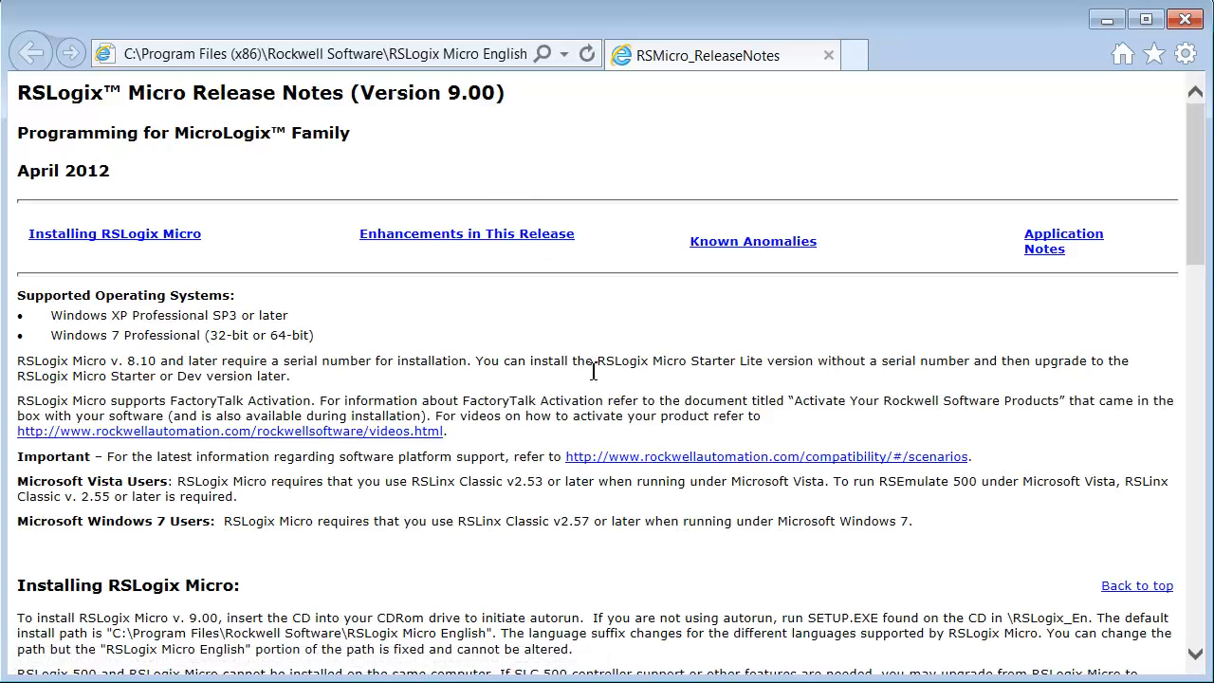
pyautogui.scroll(-15, 593, 372)
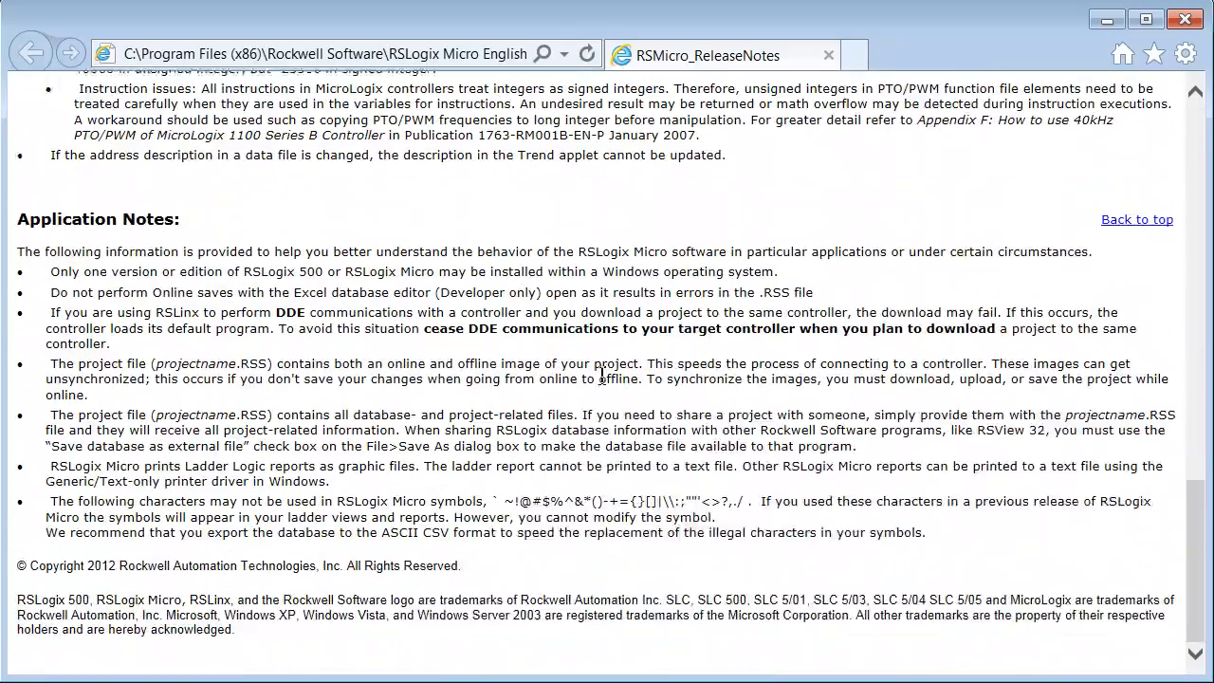
pyautogui.scroll(6, 579, 399)
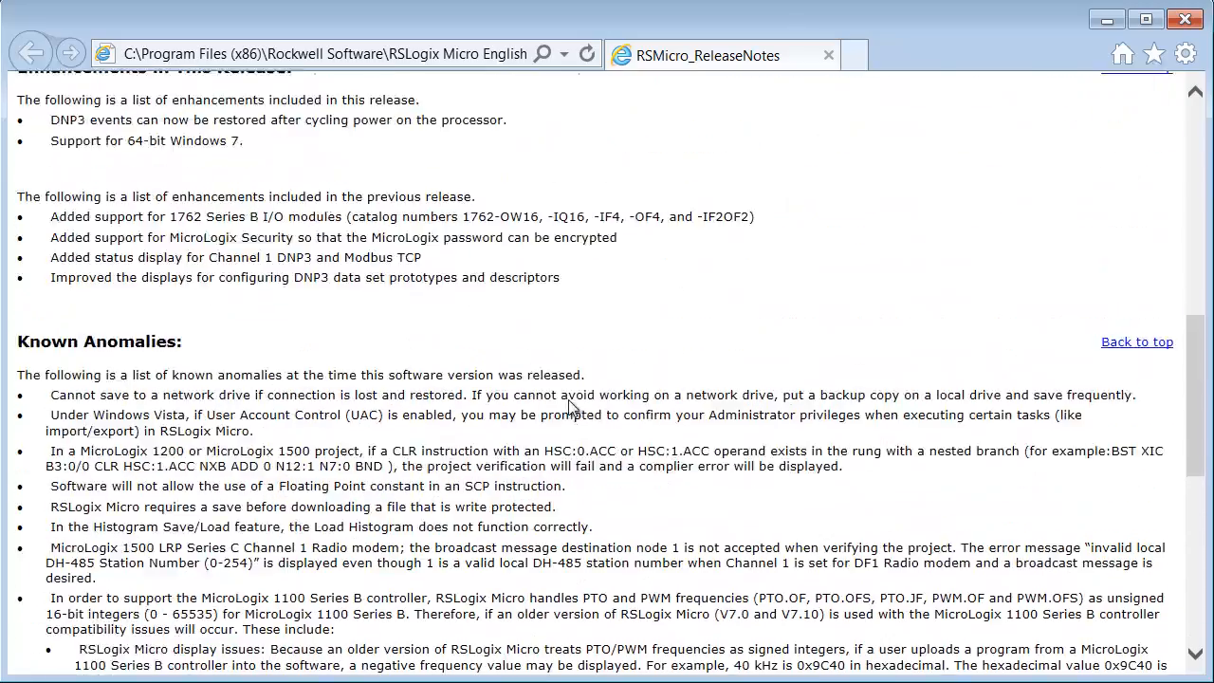
pyautogui.scroll(8, 570, 406)
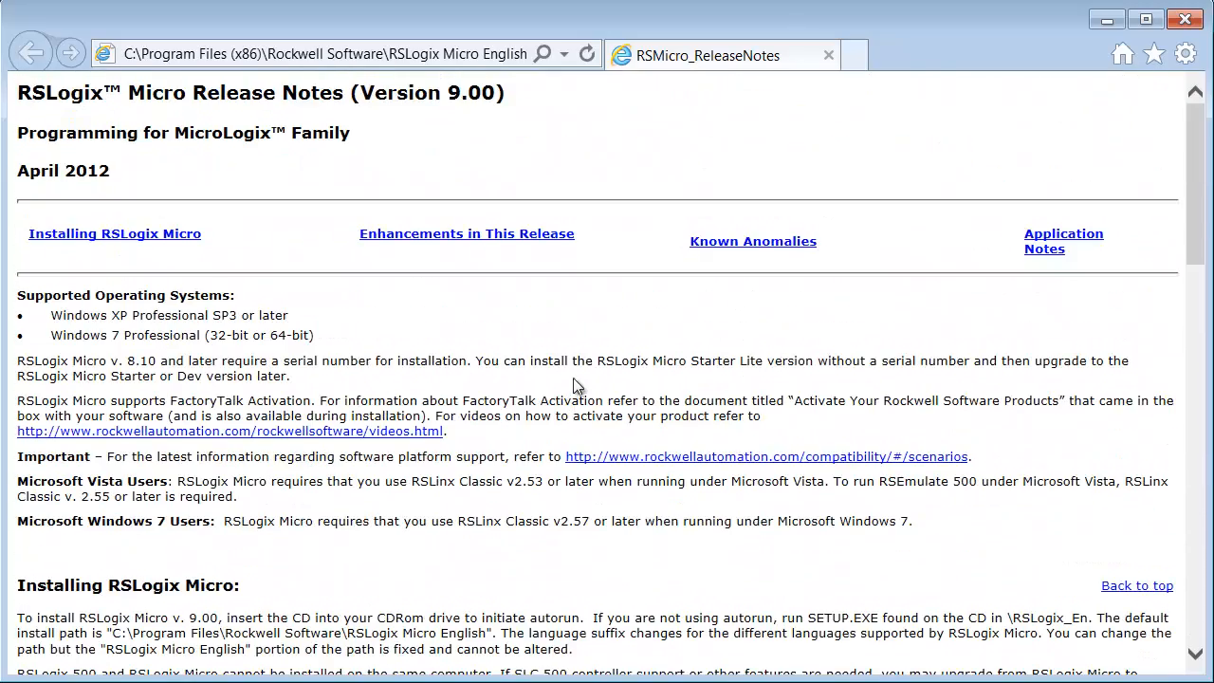
pyautogui.click(1192, 20)
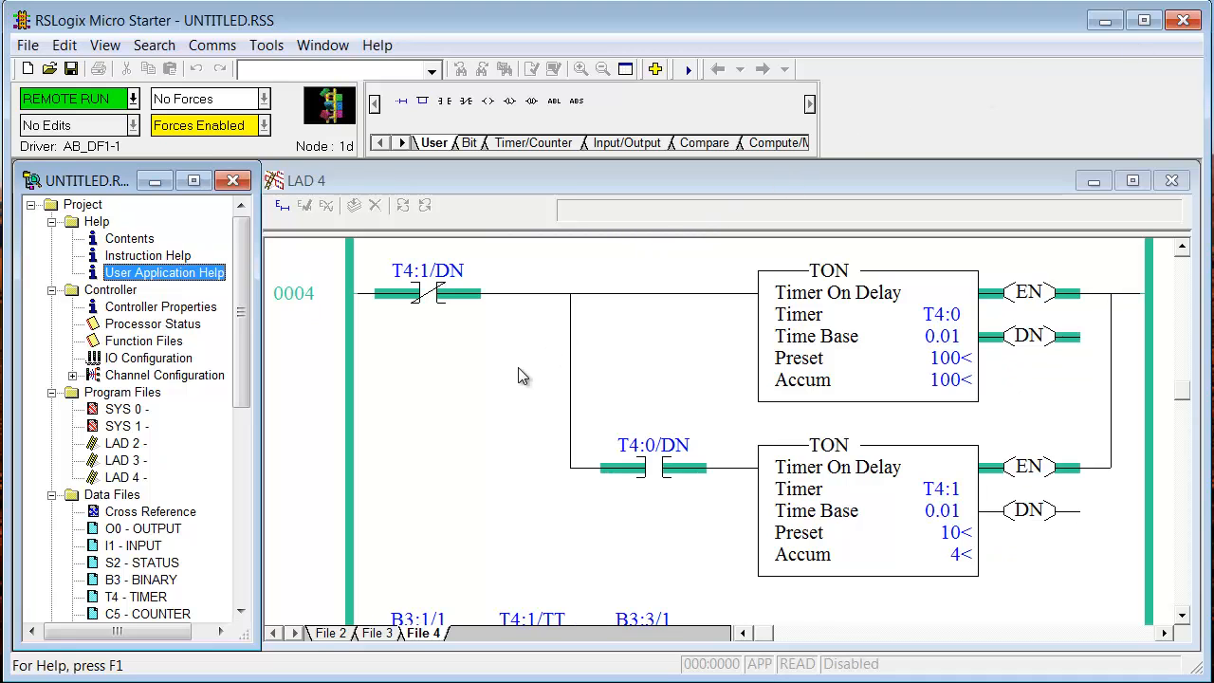